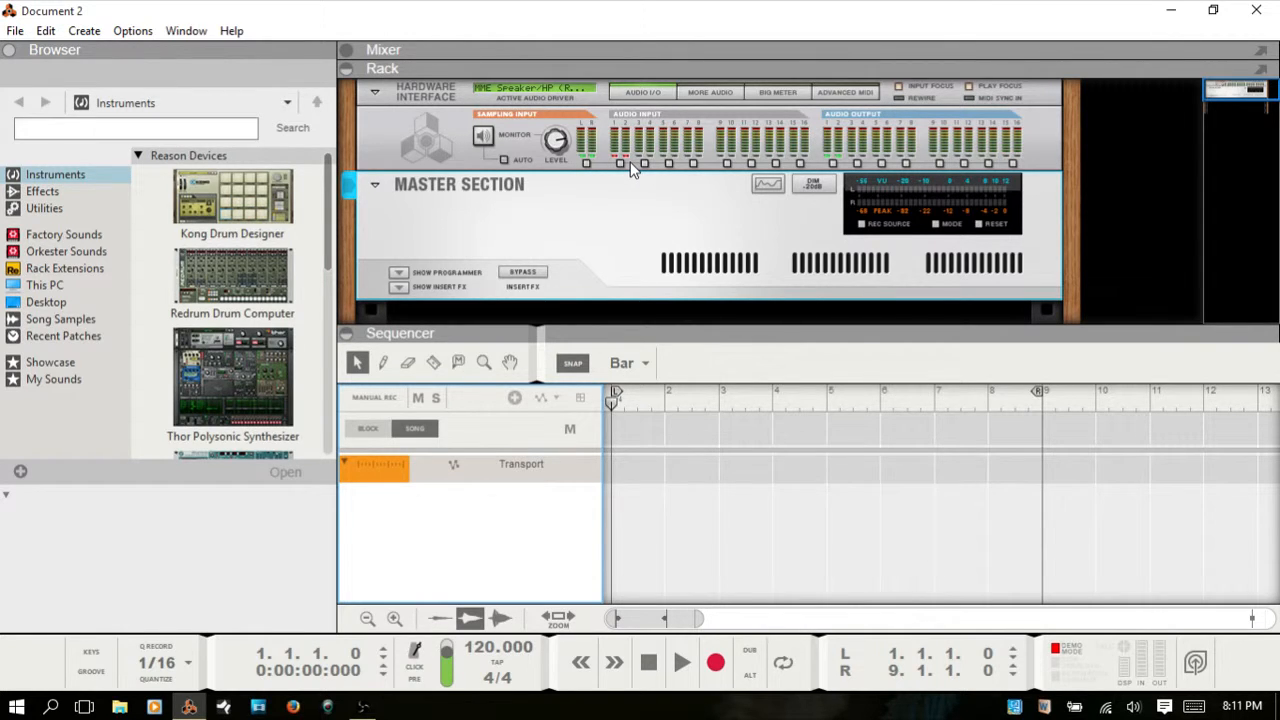
# Step: Maximize the rack, add a Kong Drum Designer below the Master Section, and unfold its drum and FX section
pyautogui.press('F6')
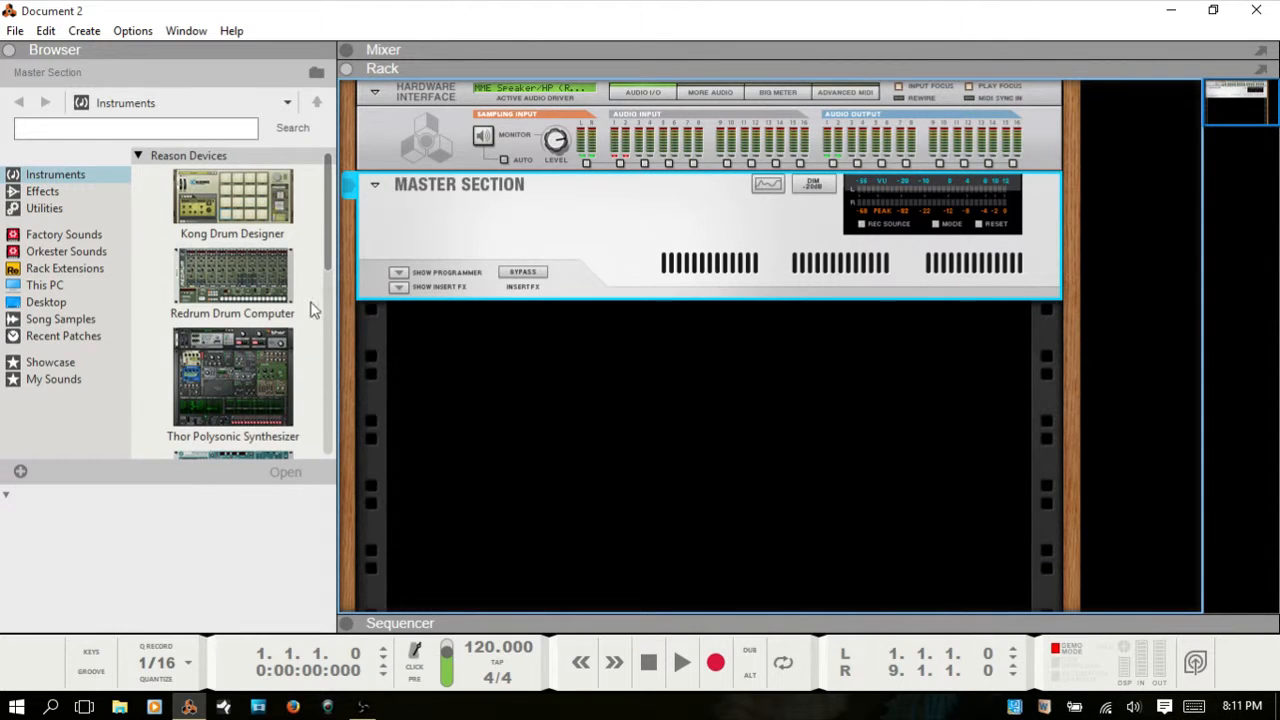
pyautogui.moveTo(237, 207)
pyautogui.mouseDown()
pyautogui.moveTo(466, 400)
pyautogui.moveTo(628, 391)
pyautogui.moveTo(613, 370)
pyautogui.mouseUp()
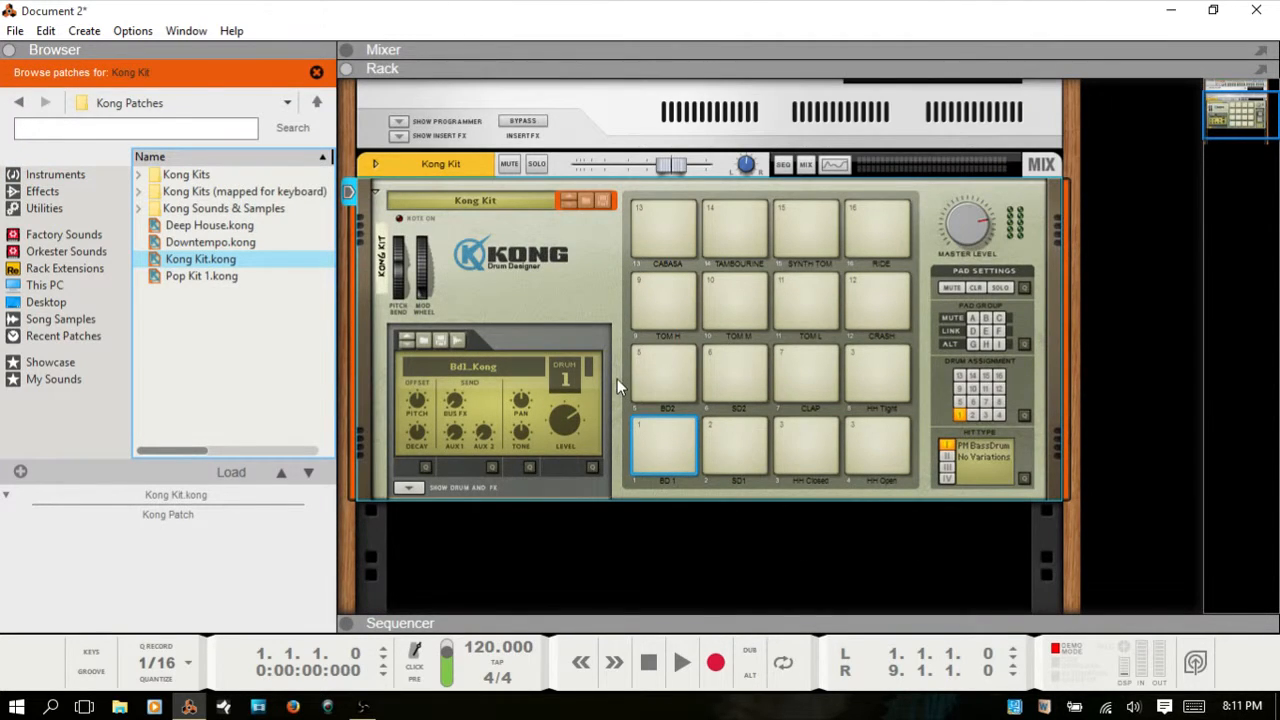
pyautogui.click(410, 490)
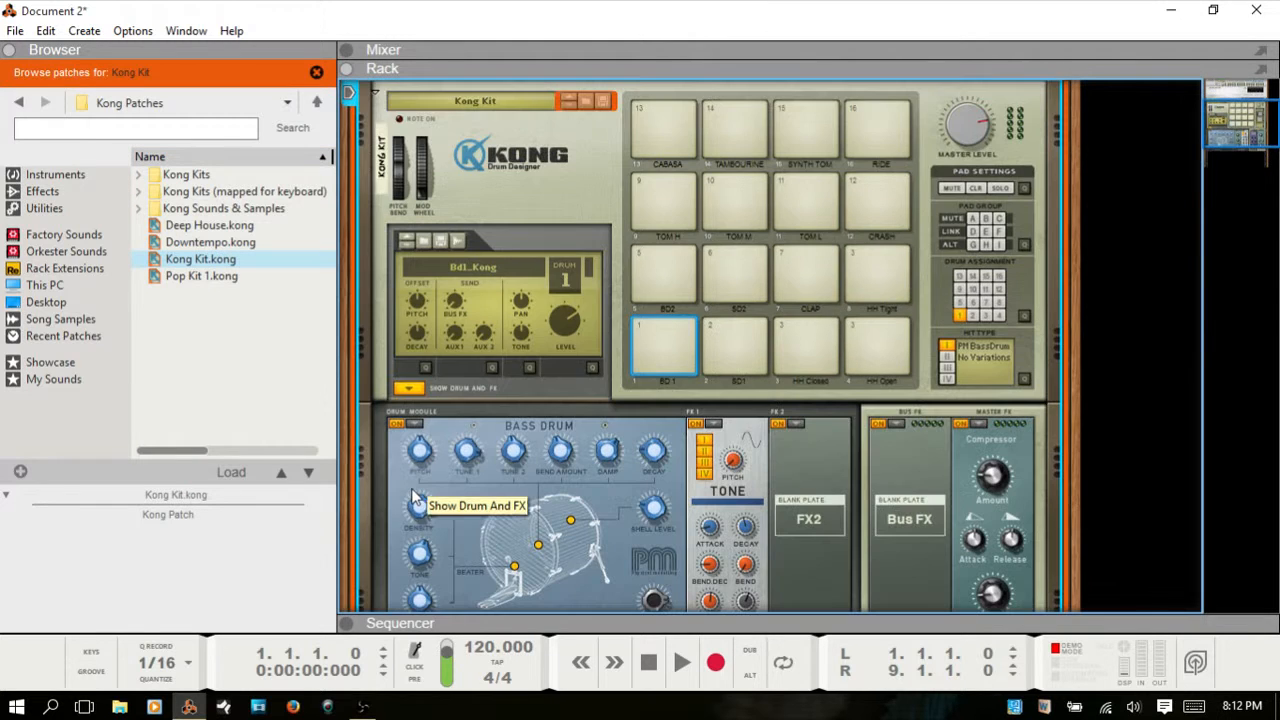
pyautogui.scroll(-1, 538, 460)
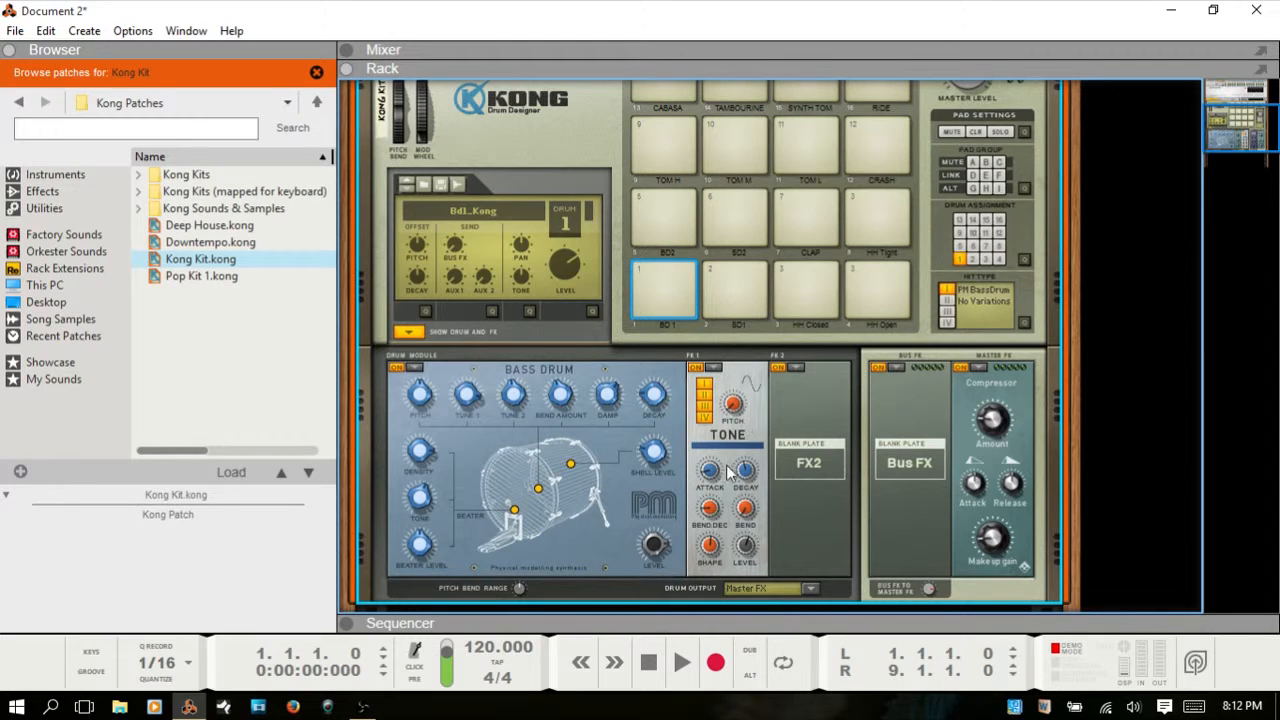
# Step: Try the Tone generator in the bass drum's FX 2 slot, replacing it with the Noise generator
pyautogui.click(793, 367)
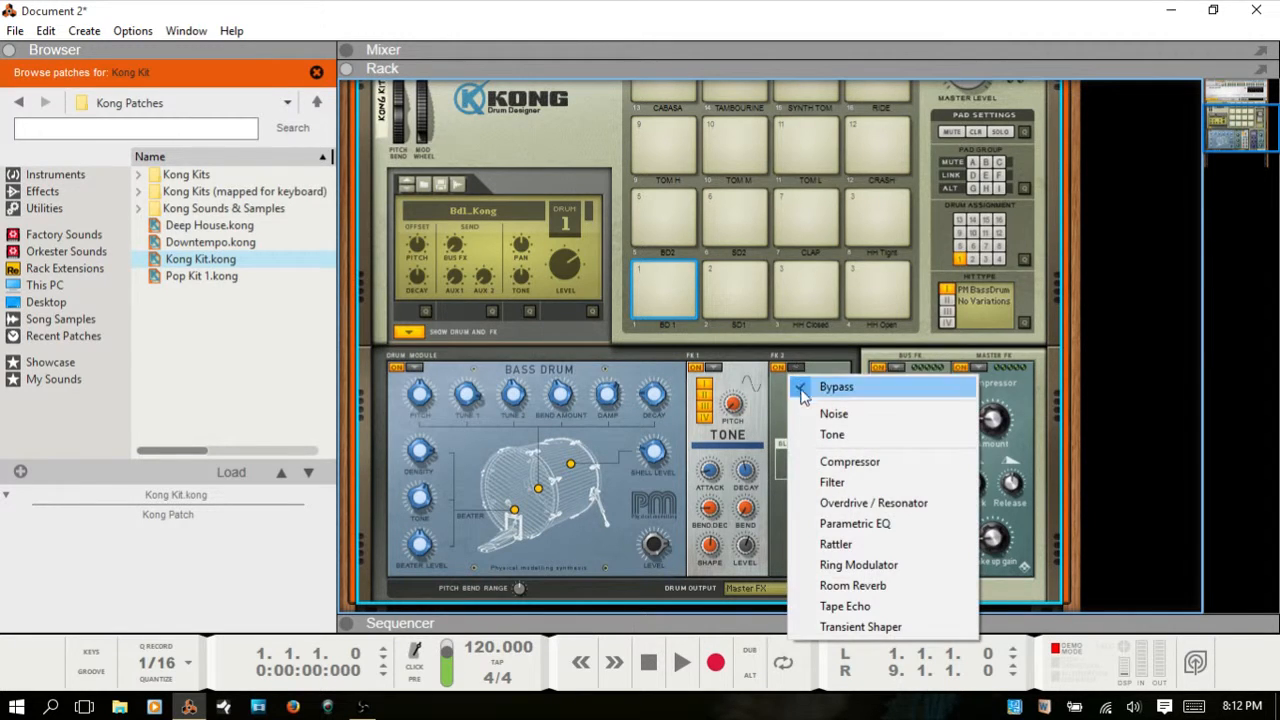
pyautogui.click(826, 433)
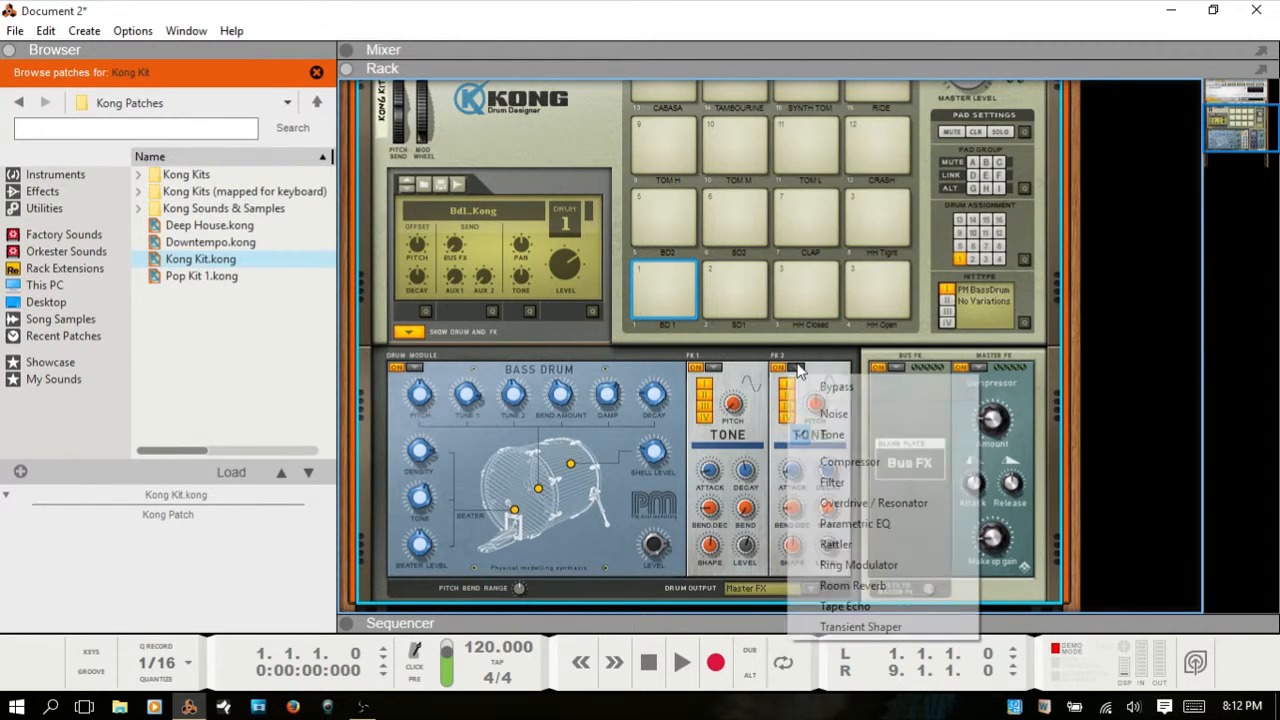
pyautogui.click(795, 367)
pyautogui.click(849, 415)
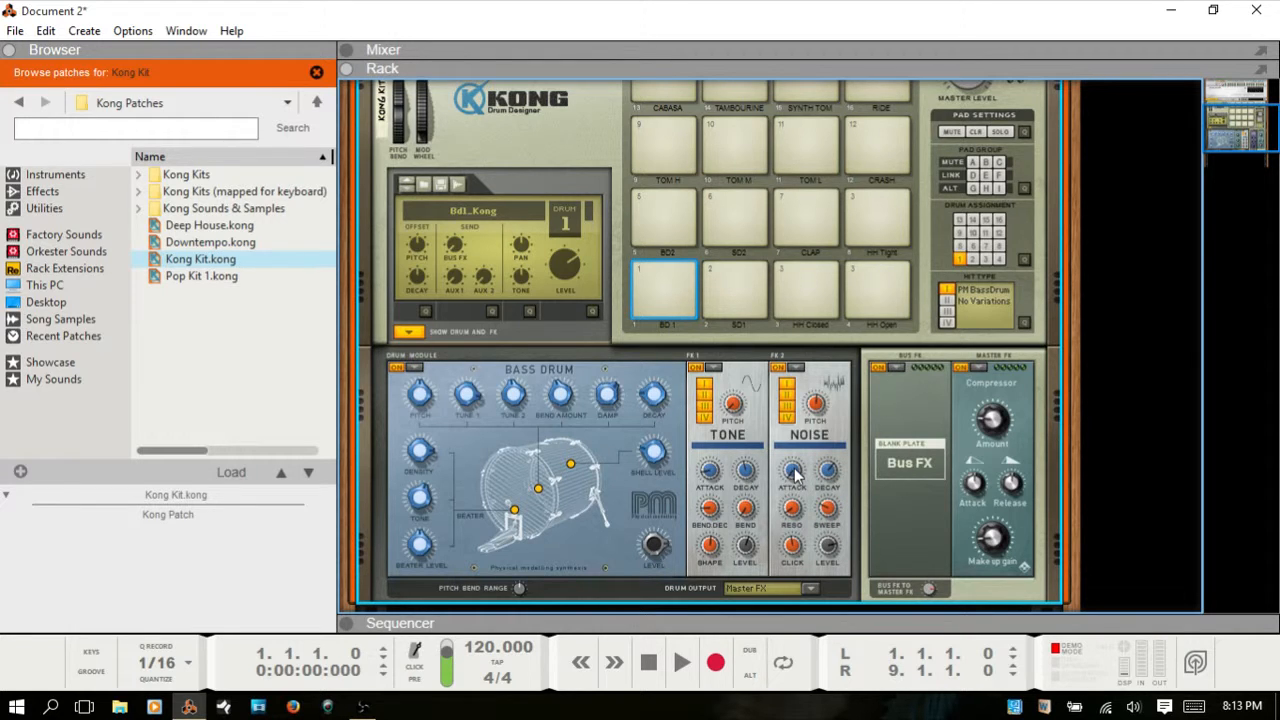
# Step: Set both the FX 1 and FX 2 slots of the bass drum to Bypass
pyautogui.click(716, 368)
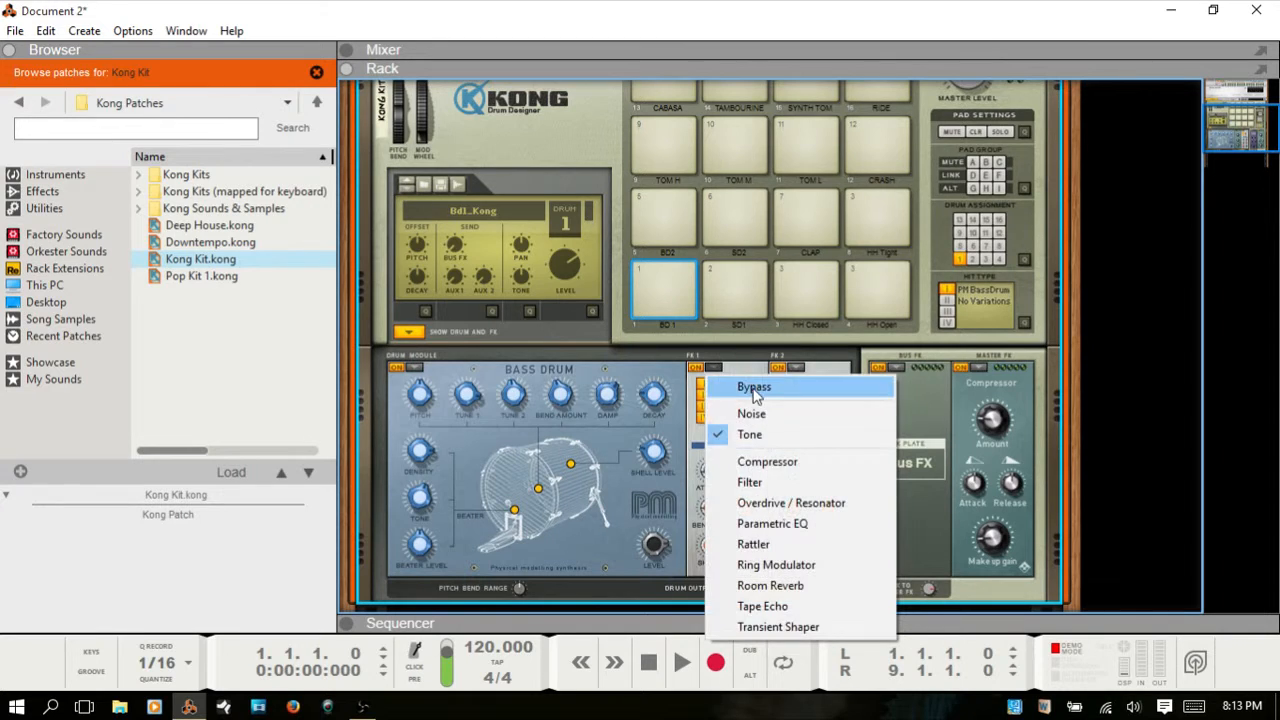
pyautogui.click(754, 389)
pyautogui.click(797, 368)
pyautogui.click(815, 389)
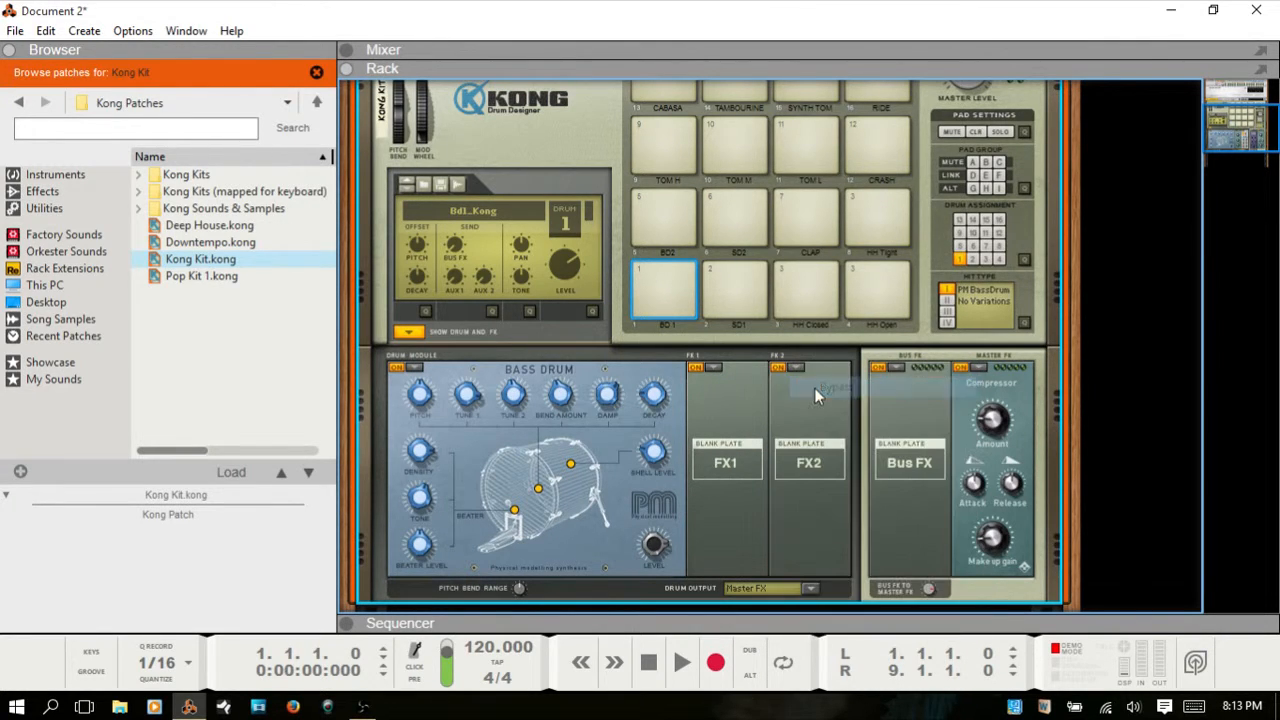
# Step: Load Noise into FX 2 and Tone into FX 1 of the bass drum, and switch both slots off
pyautogui.click(797, 368)
pyautogui.click(832, 415)
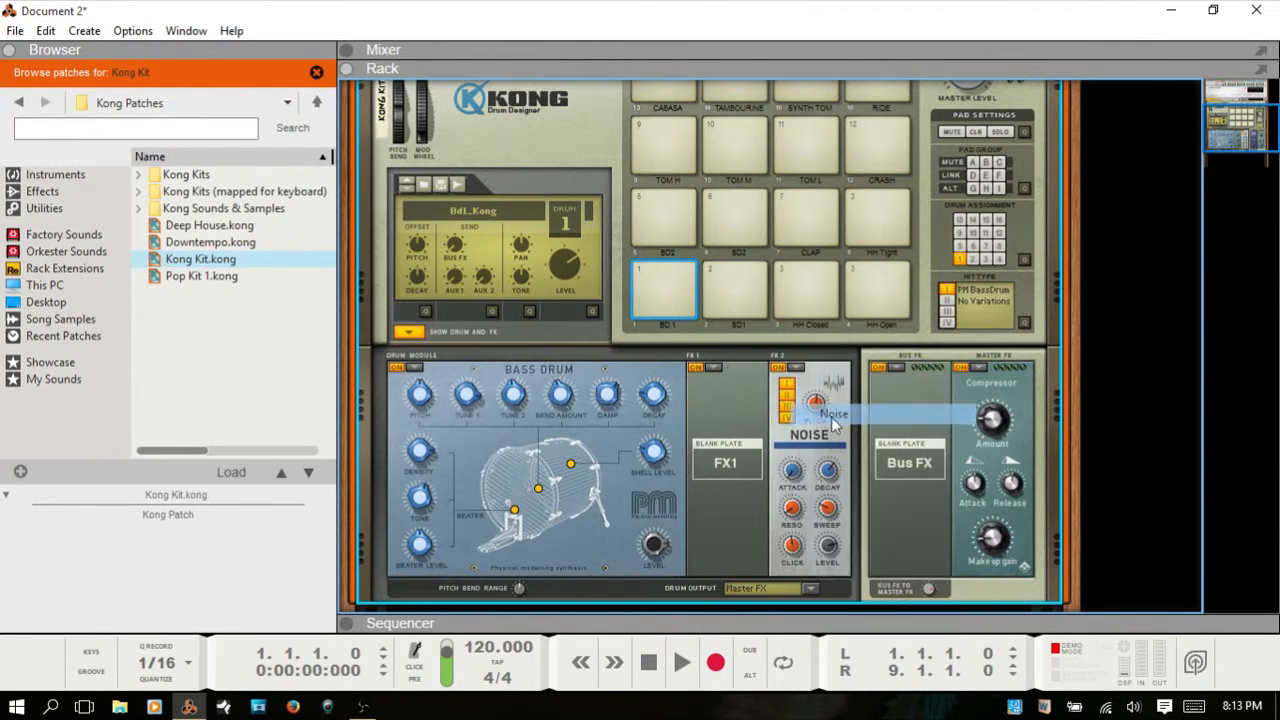
pyautogui.click(716, 369)
pyautogui.click(712, 432)
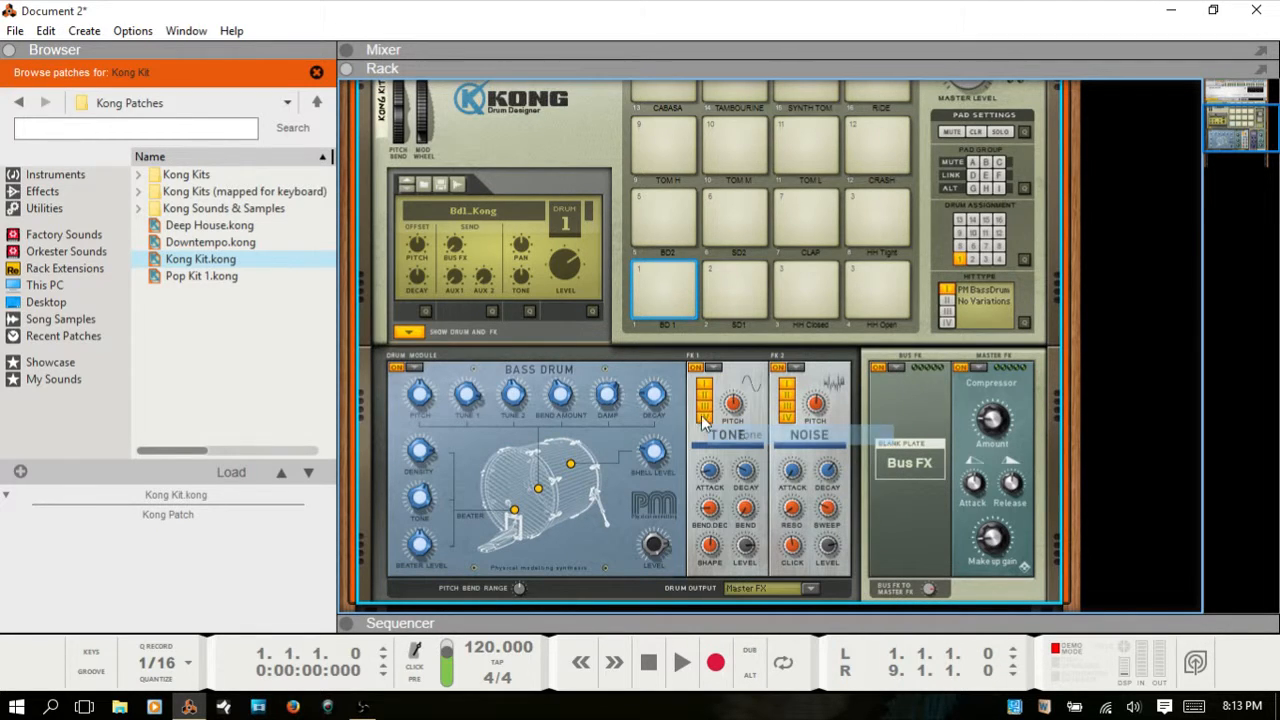
pyautogui.click(698, 368)
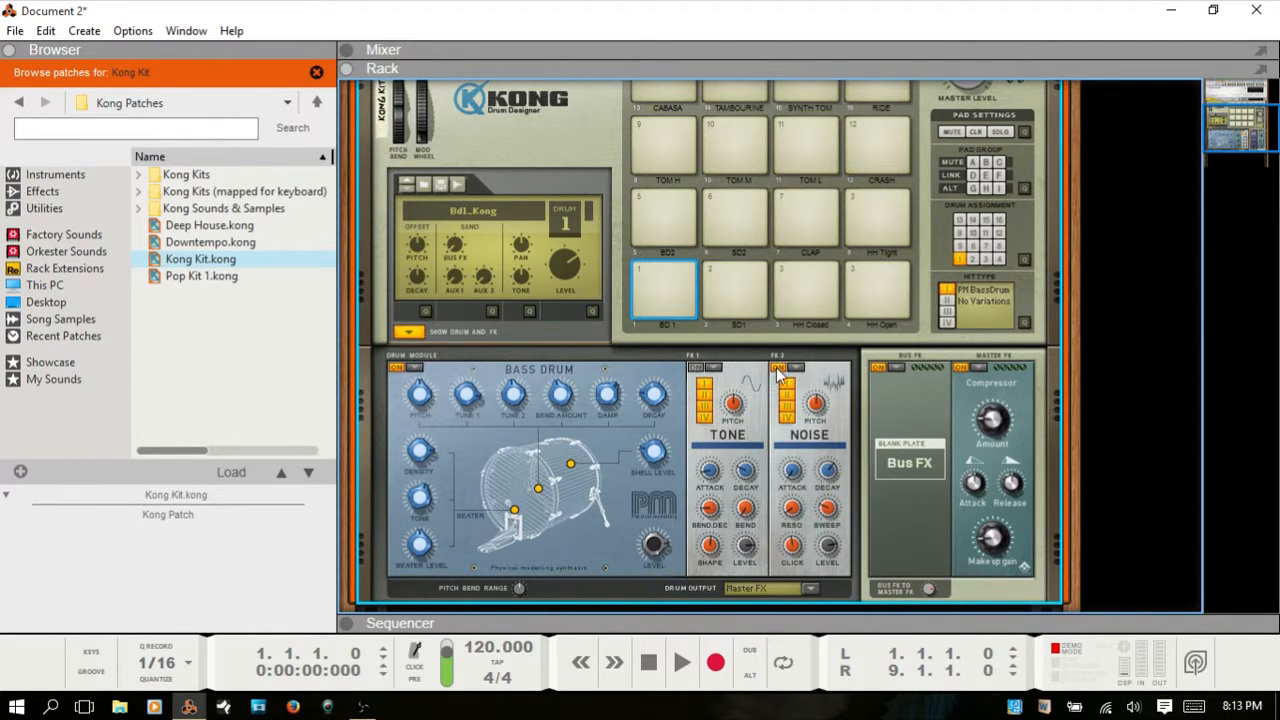
pyautogui.click(779, 369)
# Step: Examine Kong's signal path from the pads to the master effects and the output choices for the bass drum
pyautogui.scroll(3, 995, 405)
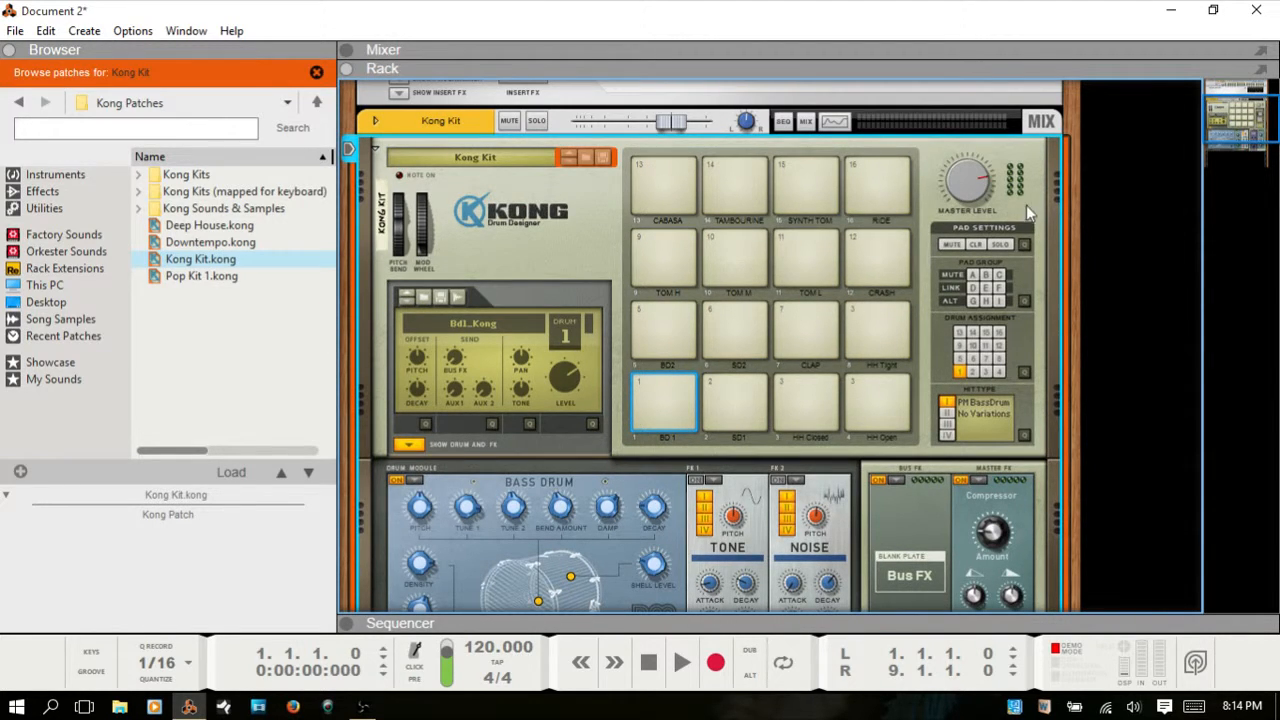
pyautogui.scroll(-3, 1022, 188)
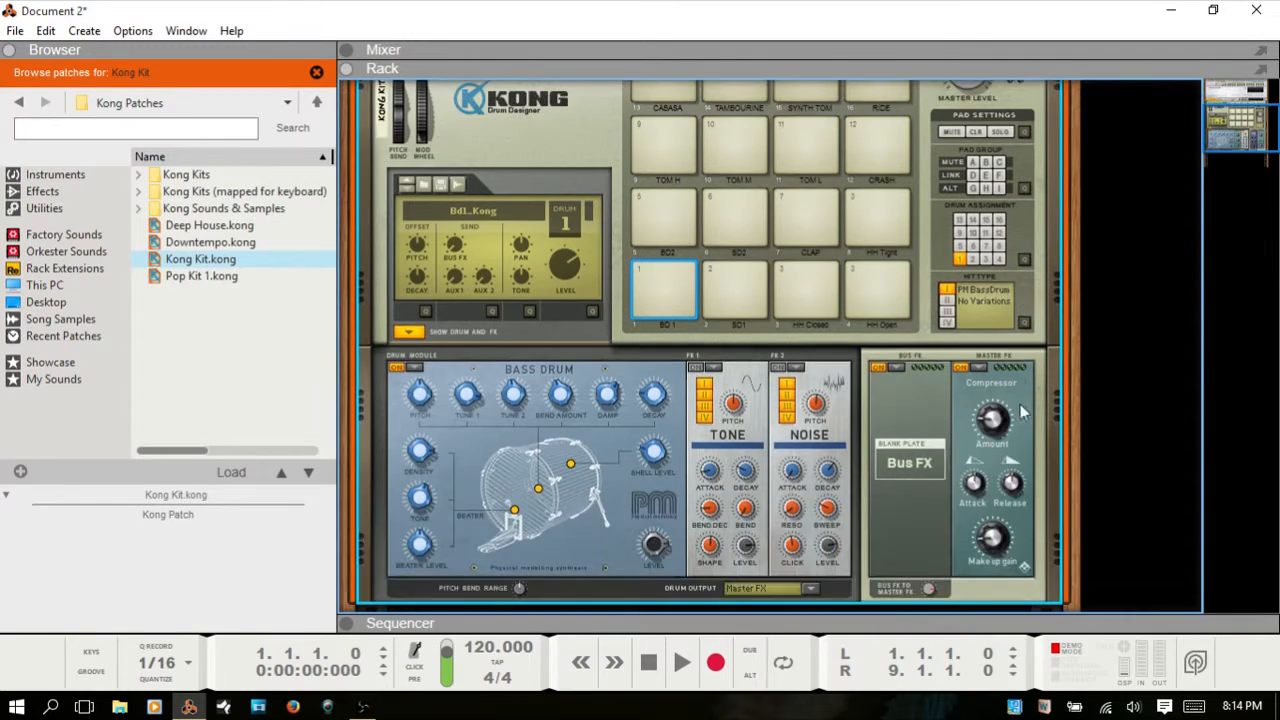
pyautogui.scroll(6, 1025, 290)
pyautogui.scroll(-3, 1013, 308)
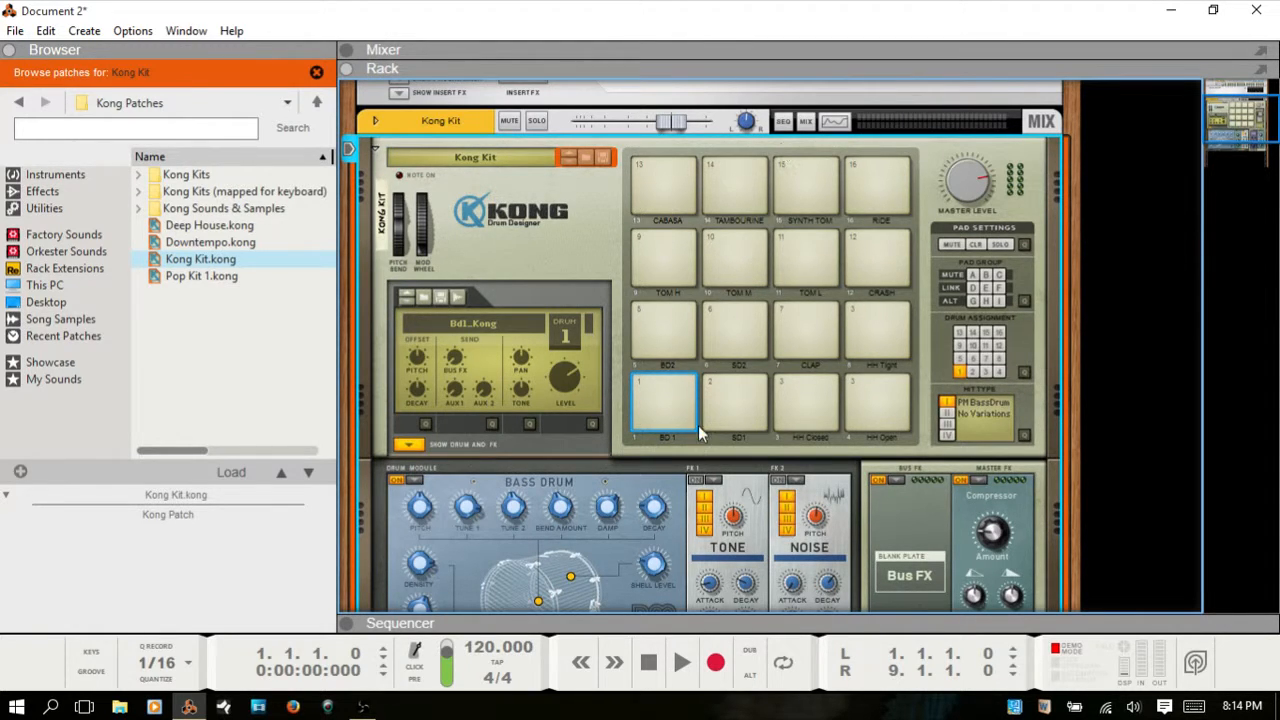
pyautogui.scroll(-2, 803, 440)
pyautogui.scroll(-2, 803, 440)
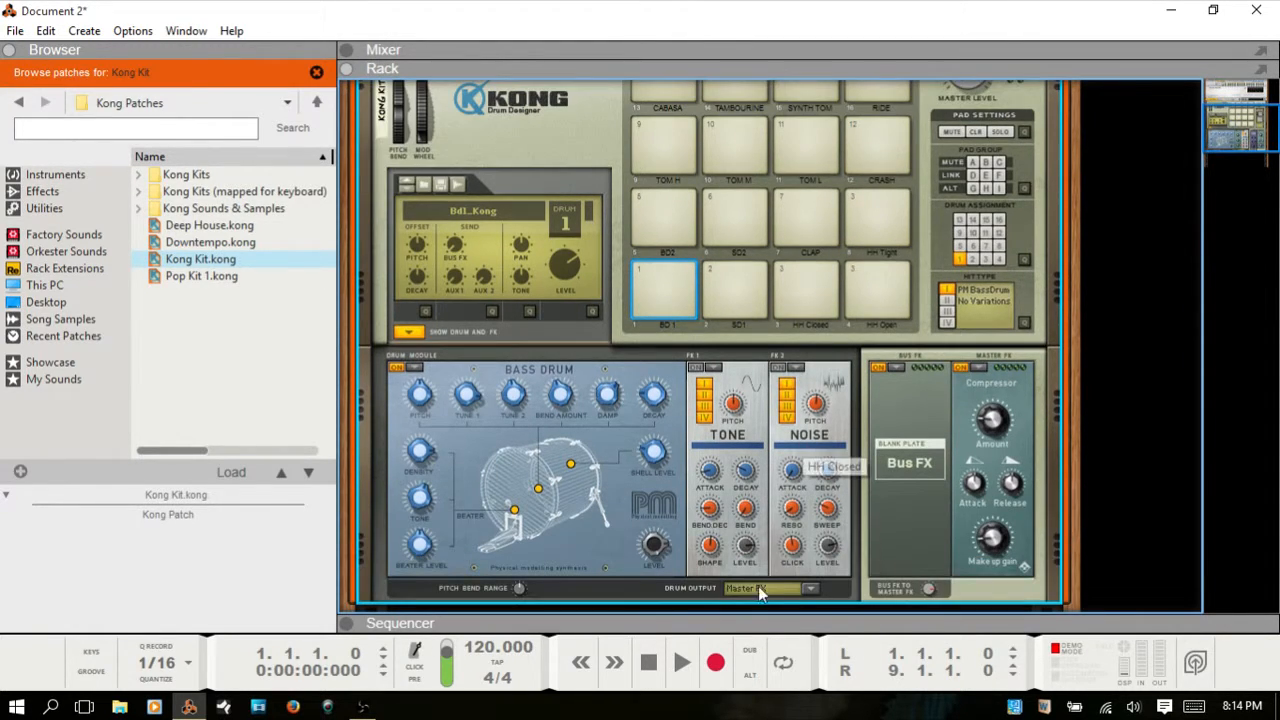
pyautogui.click(810, 590)
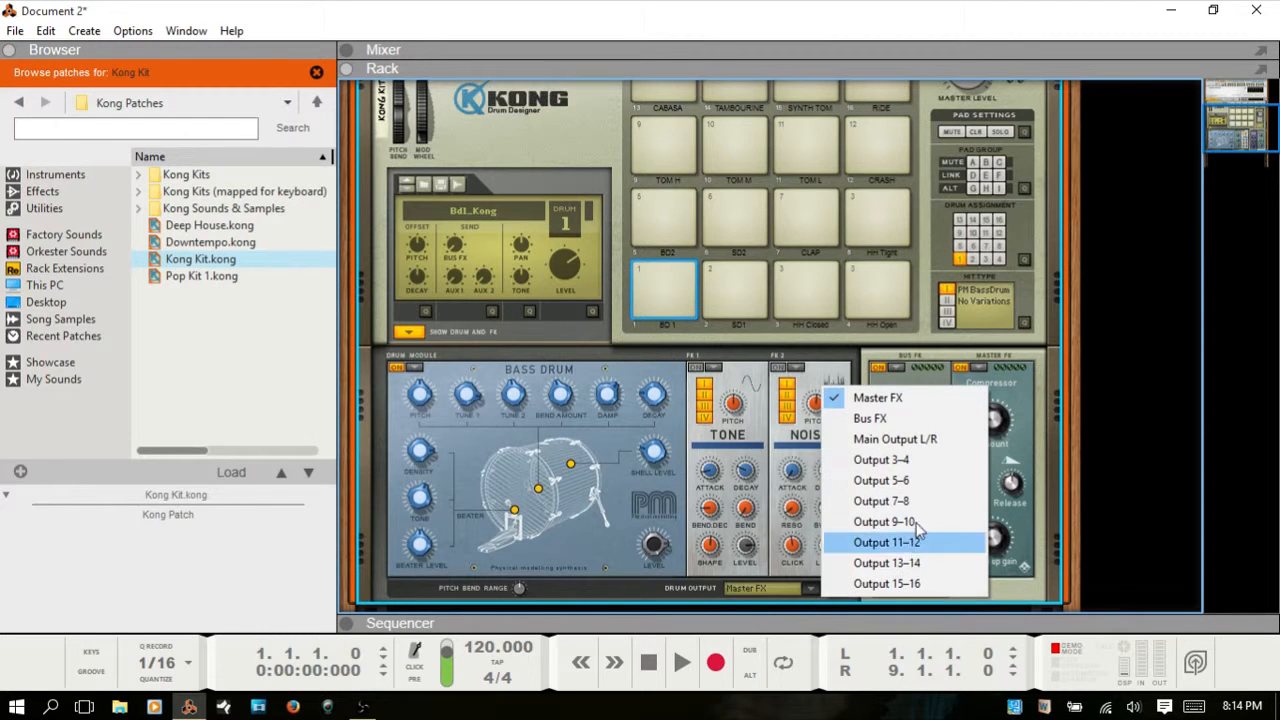
pyautogui.click(641, 600)
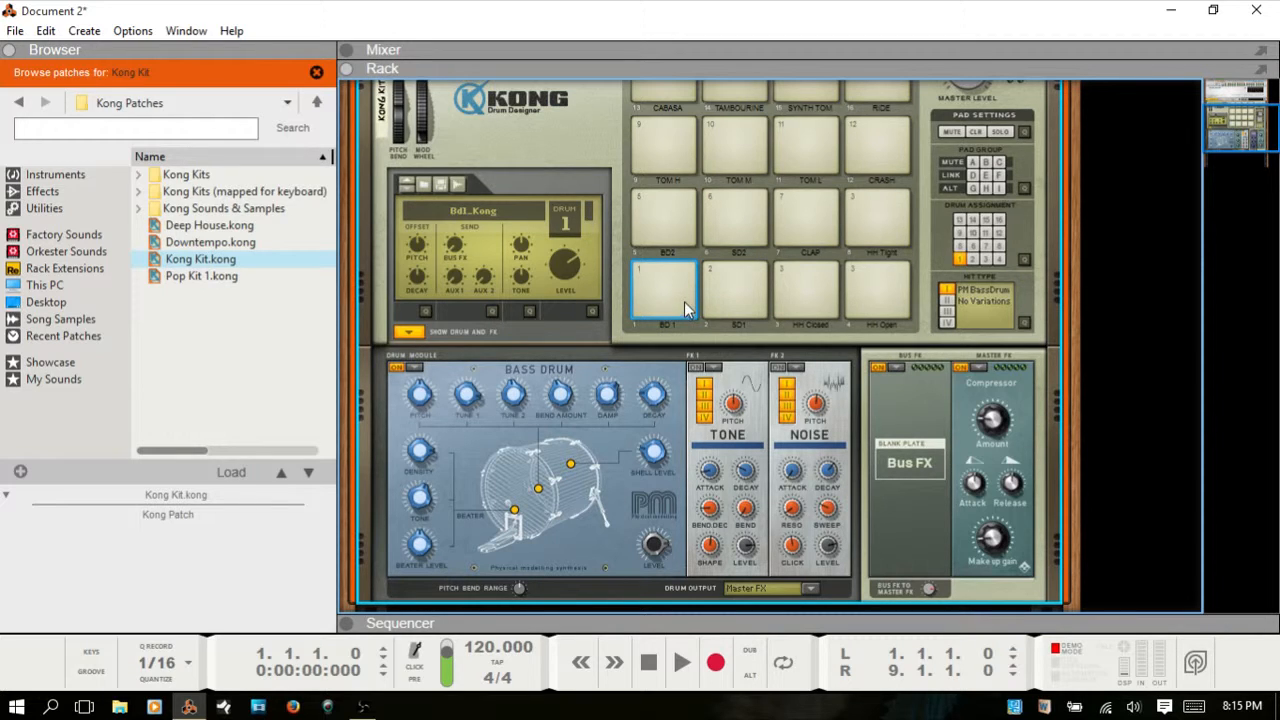
# Step: Load the Tape Echo into Kong's Bus FX slot and audition the bass drum pad
pyautogui.click(896, 367)
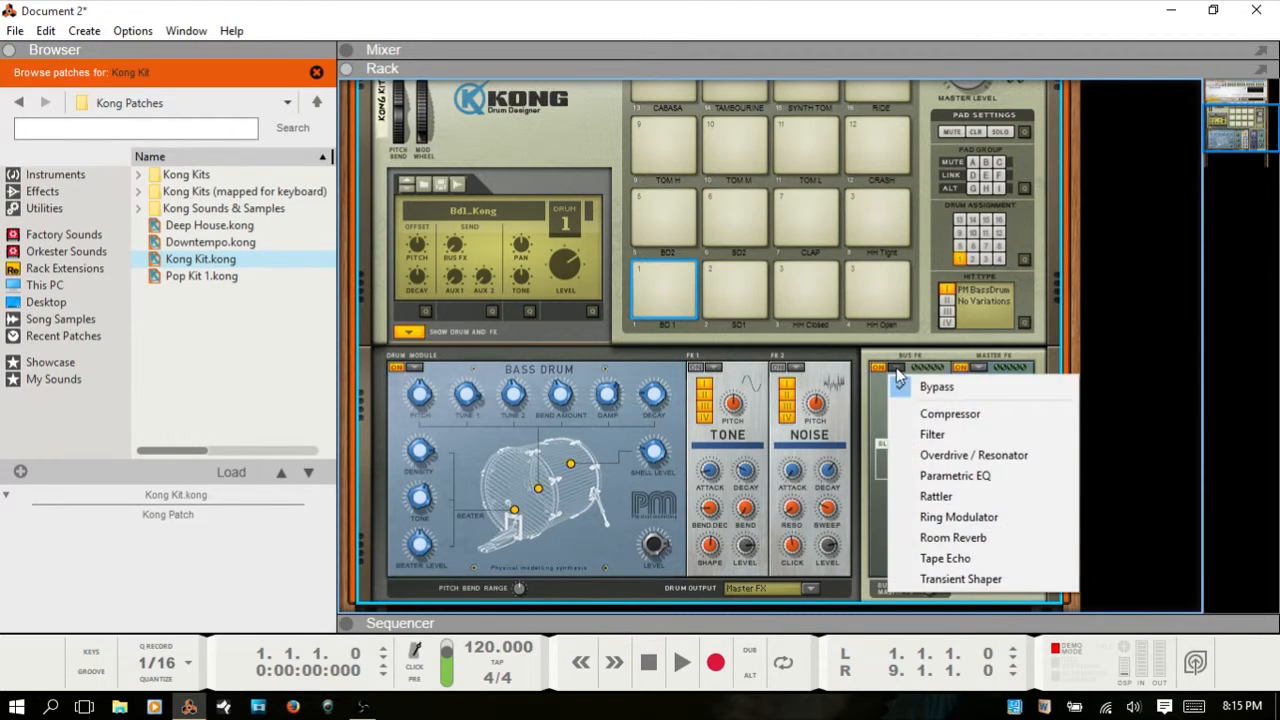
pyautogui.click(955, 558)
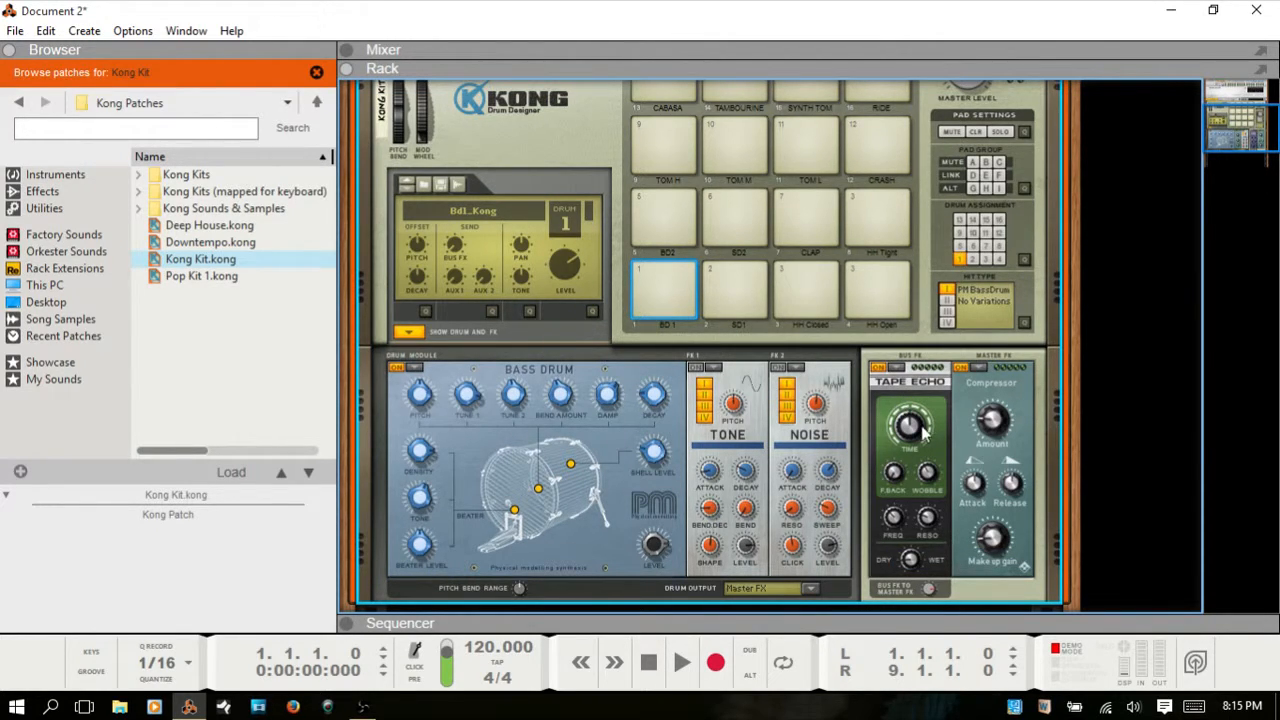
pyautogui.click(878, 368)
pyautogui.click(663, 288)
pyautogui.click(668, 281)
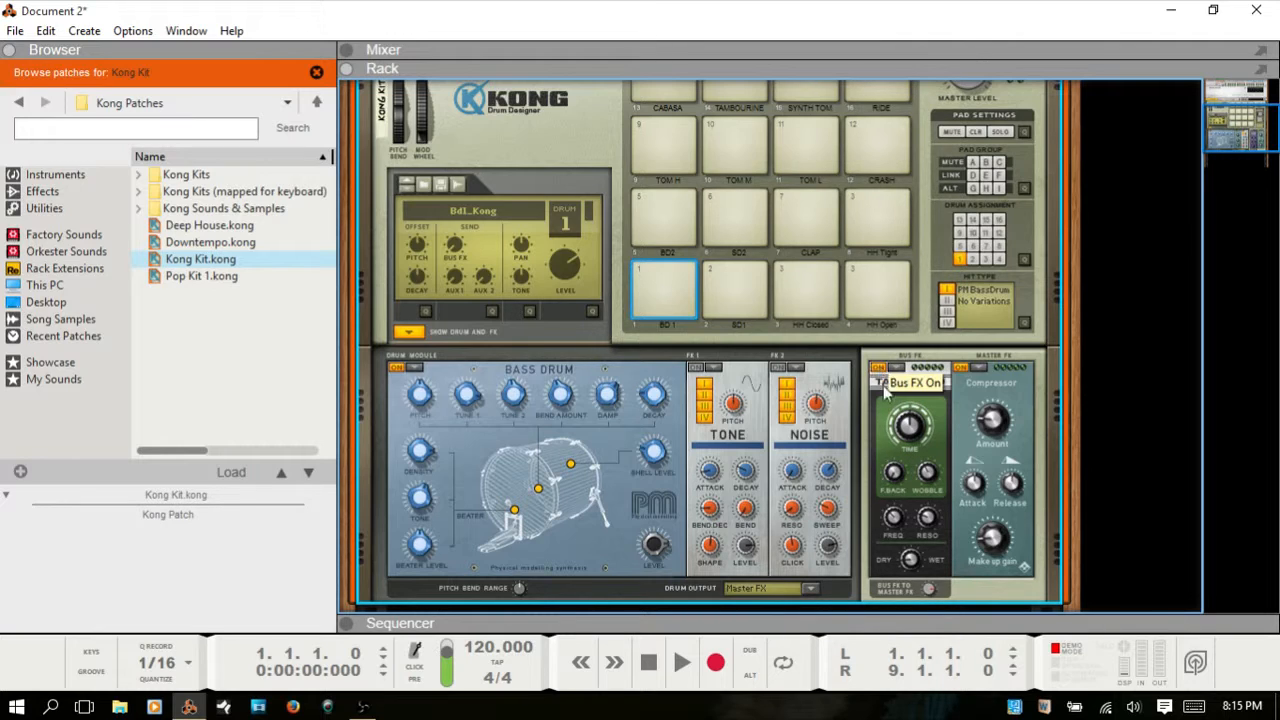
# Step: Audition the bass drum pad through the Tape Echo with its Bus FX send at 59
pyautogui.click(657, 280)
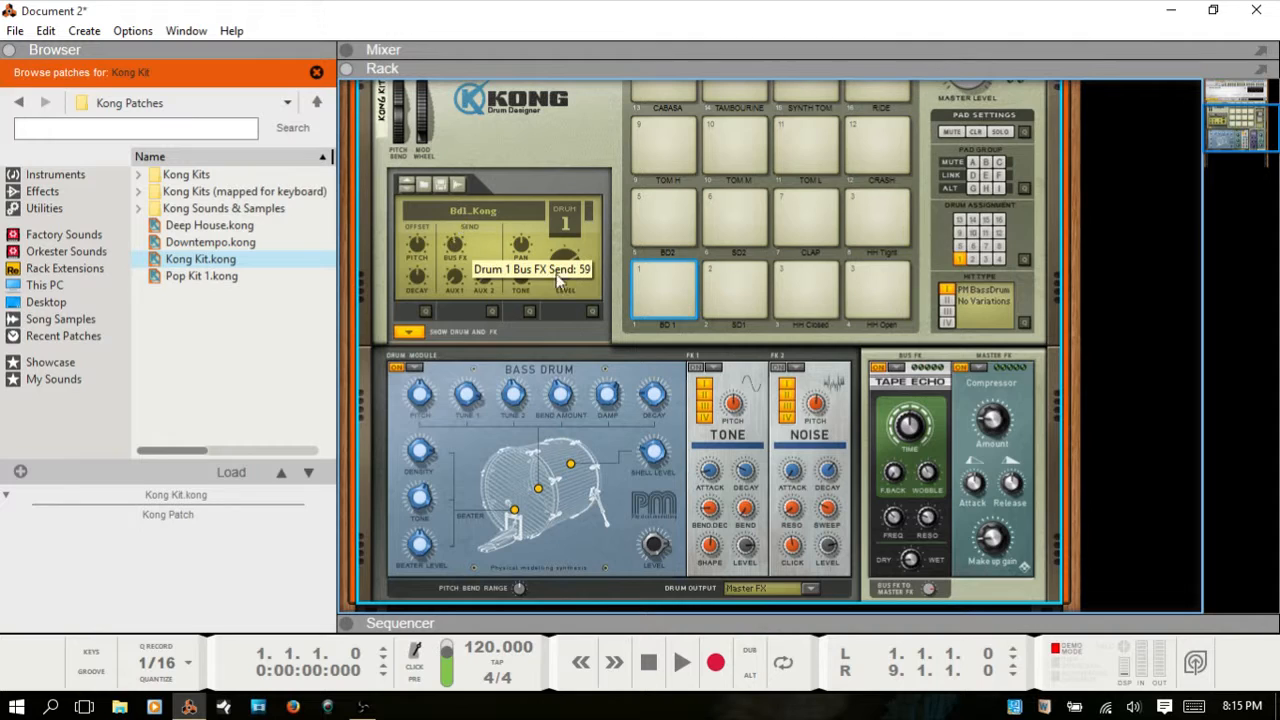
pyautogui.click(652, 285)
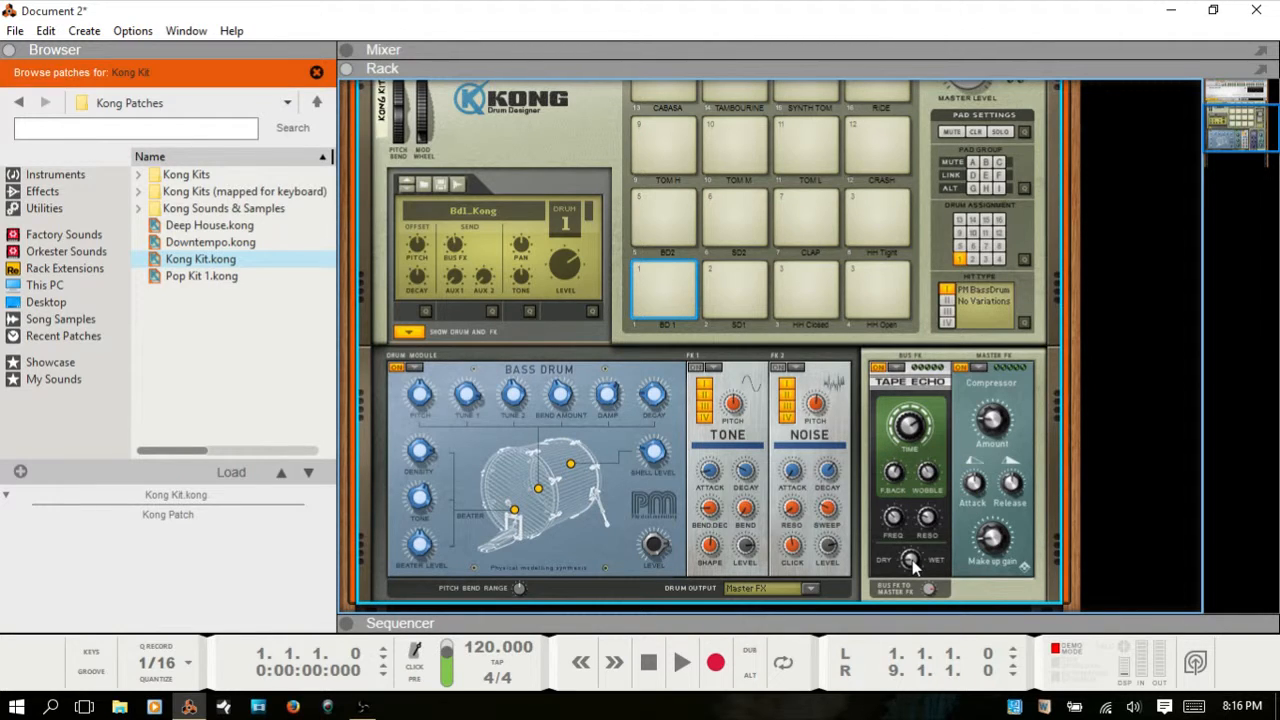
pyautogui.click(665, 264)
pyautogui.click(667, 270)
pyautogui.click(667, 270)
# Step: Raise the Bus FX send of the snare drum on pad 2 and audition it through the Tape Echo
pyautogui.click(736, 286)
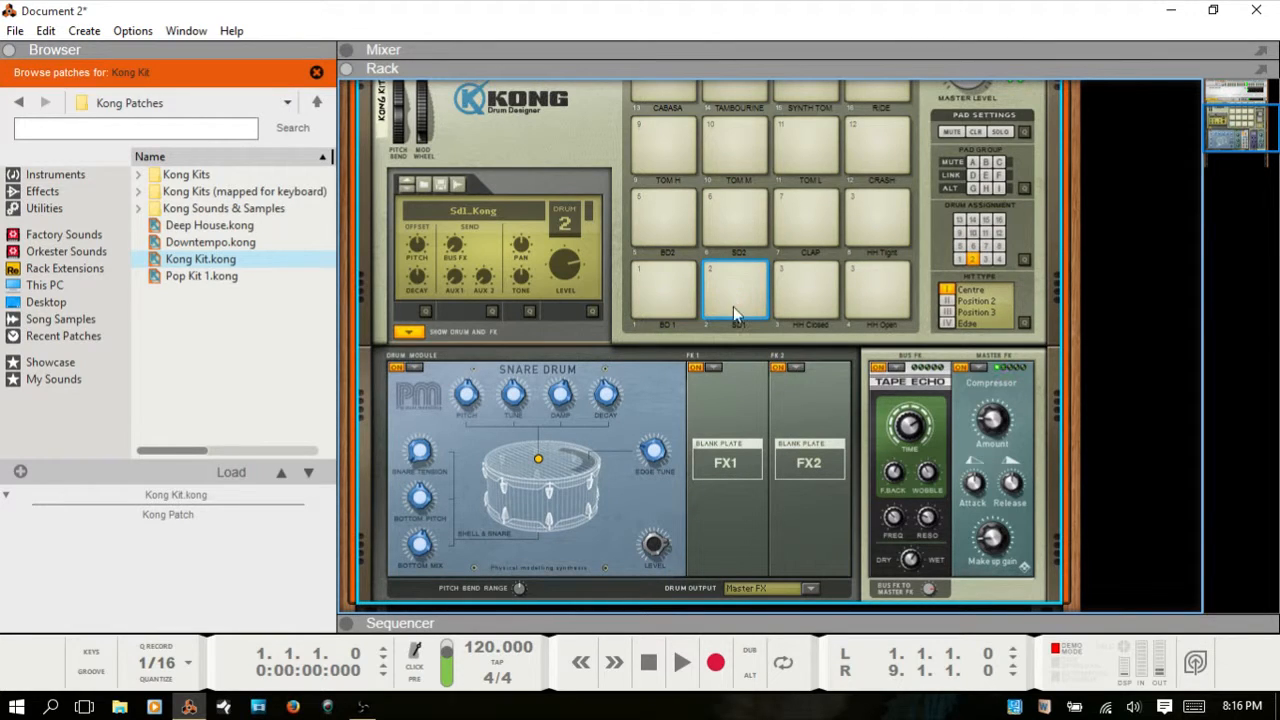
pyautogui.click(736, 293)
pyautogui.moveTo(452, 252); pyautogui.dragTo(457, 204)
pyautogui.click(735, 282)
pyautogui.click(734, 280)
# Step: Route the output of the bass drum on pad 1 to Bus FX
pyautogui.click(668, 280)
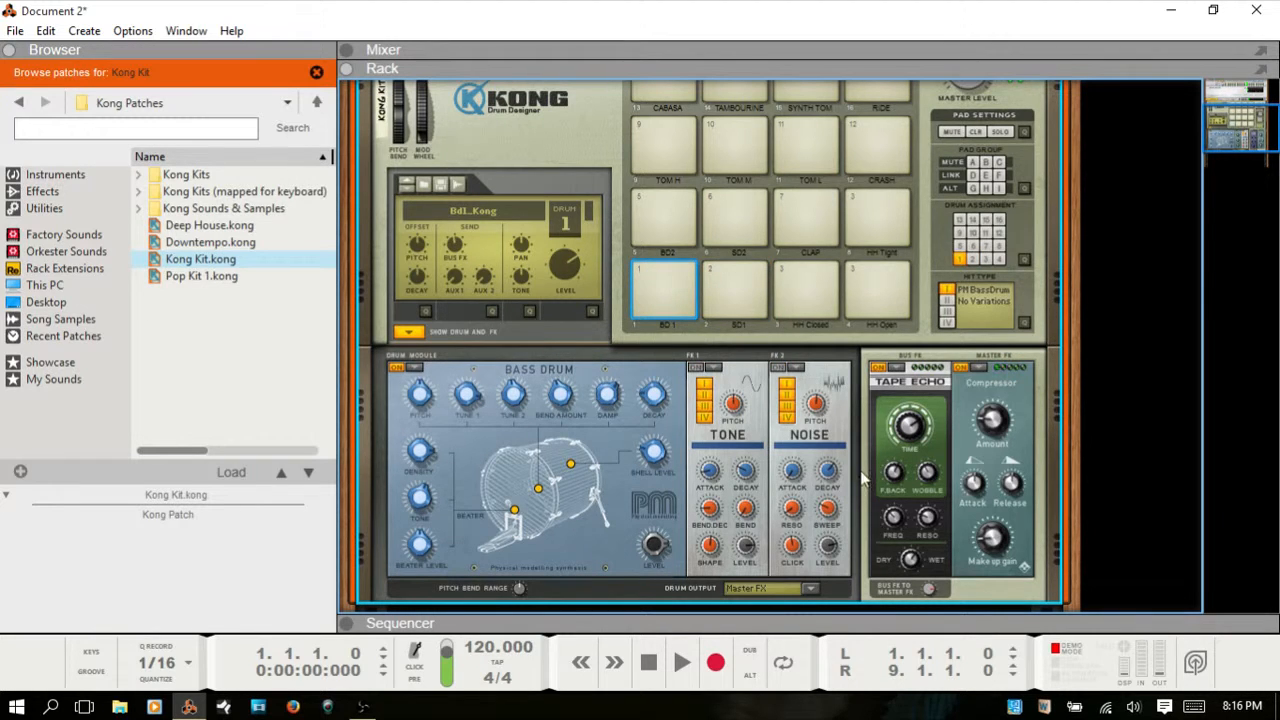
pyautogui.click(811, 589)
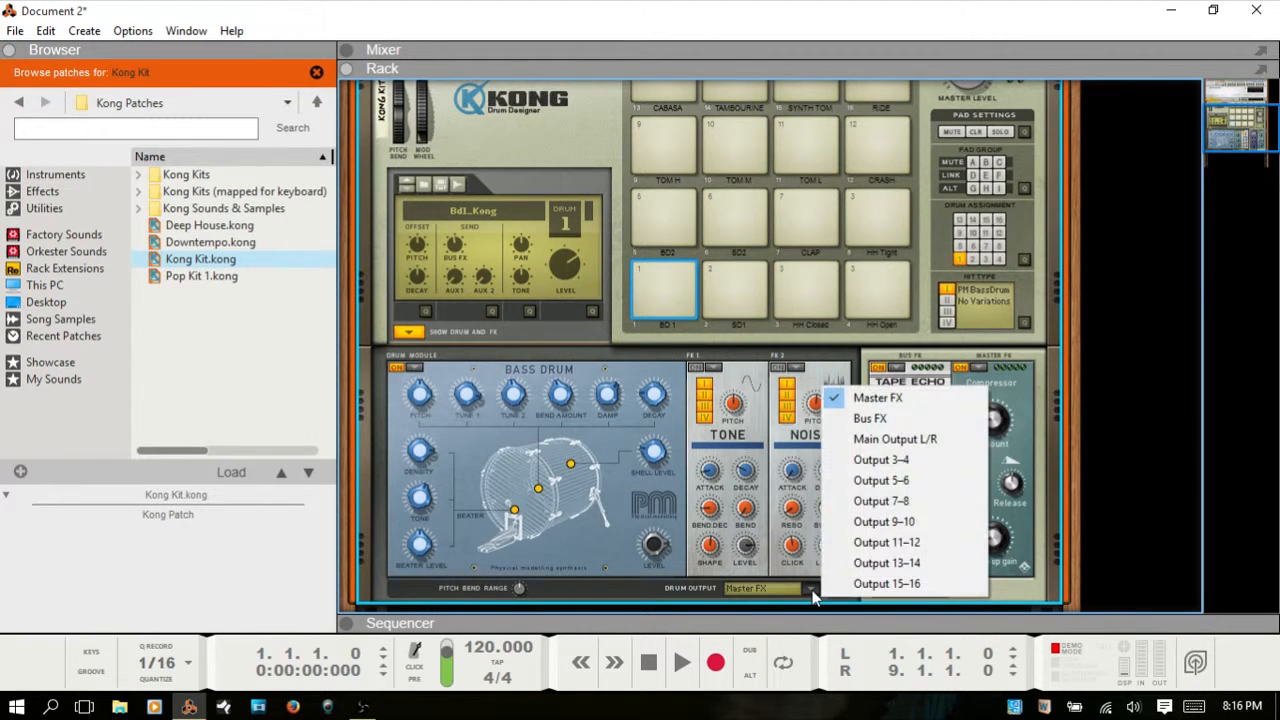
pyautogui.click(887, 420)
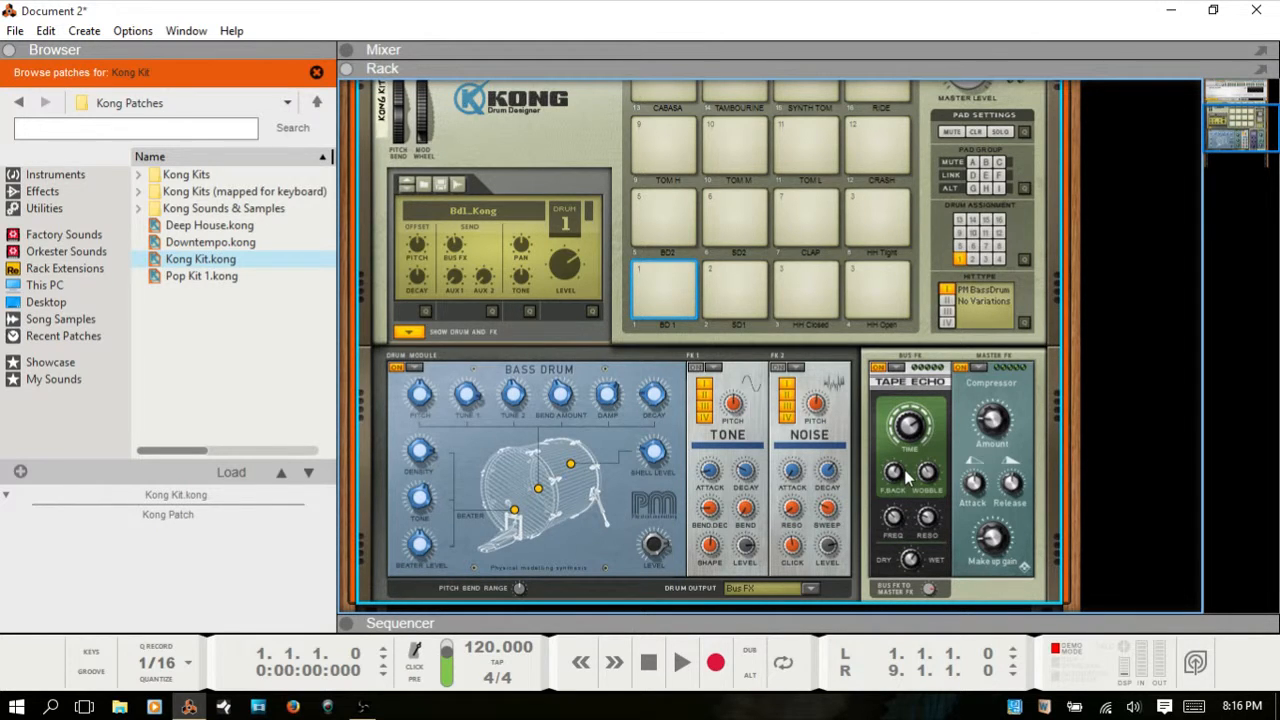
# Step: Audition the bass drum repeatedly to hear it with its output routed through the Bus FX
pyautogui.moveTo(907, 480)
pyautogui.moveTo(456, 243)
pyautogui.click(665, 282)
pyautogui.click(661, 273)
pyautogui.click(661, 266)
pyautogui.click(653, 264)
pyautogui.click(666, 277)
pyautogui.click(668, 272)
pyautogui.click(666, 272)
pyautogui.click(666, 270)
# Step: Route the bass drum's output to Output 3–4 and create a Mix Channel below the Kong device
pyautogui.click(811, 589)
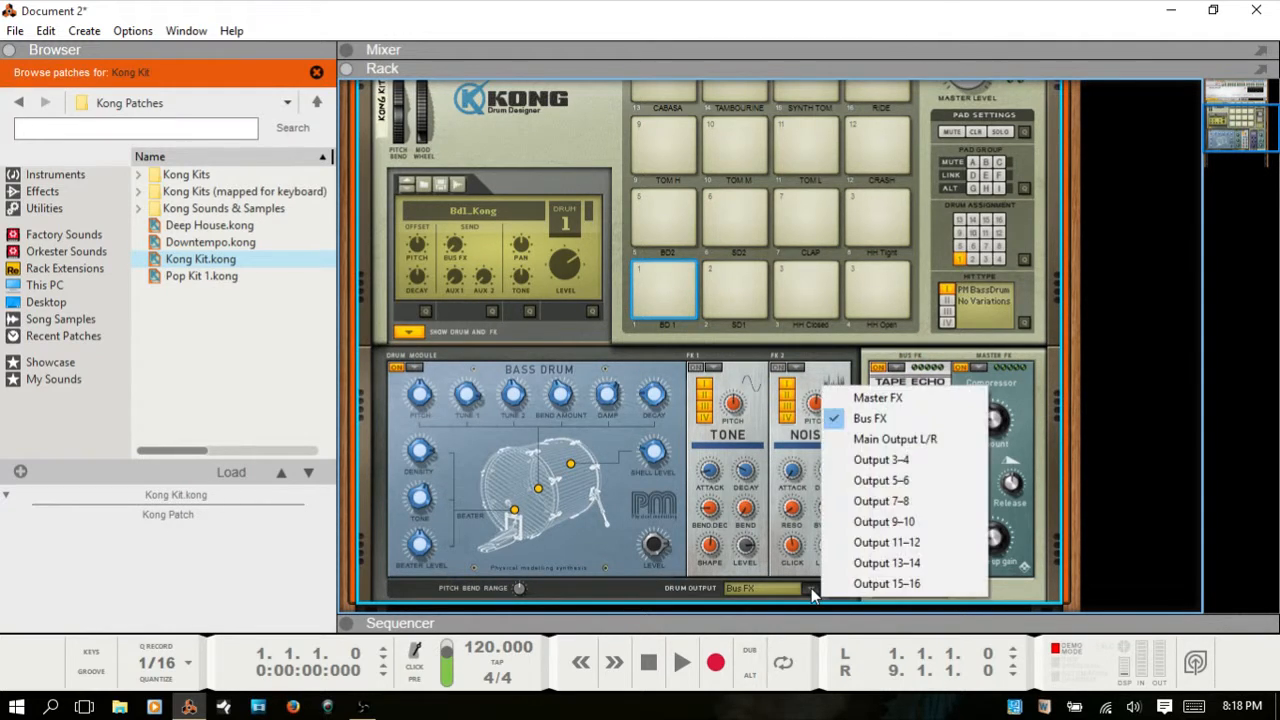
pyautogui.click(927, 465)
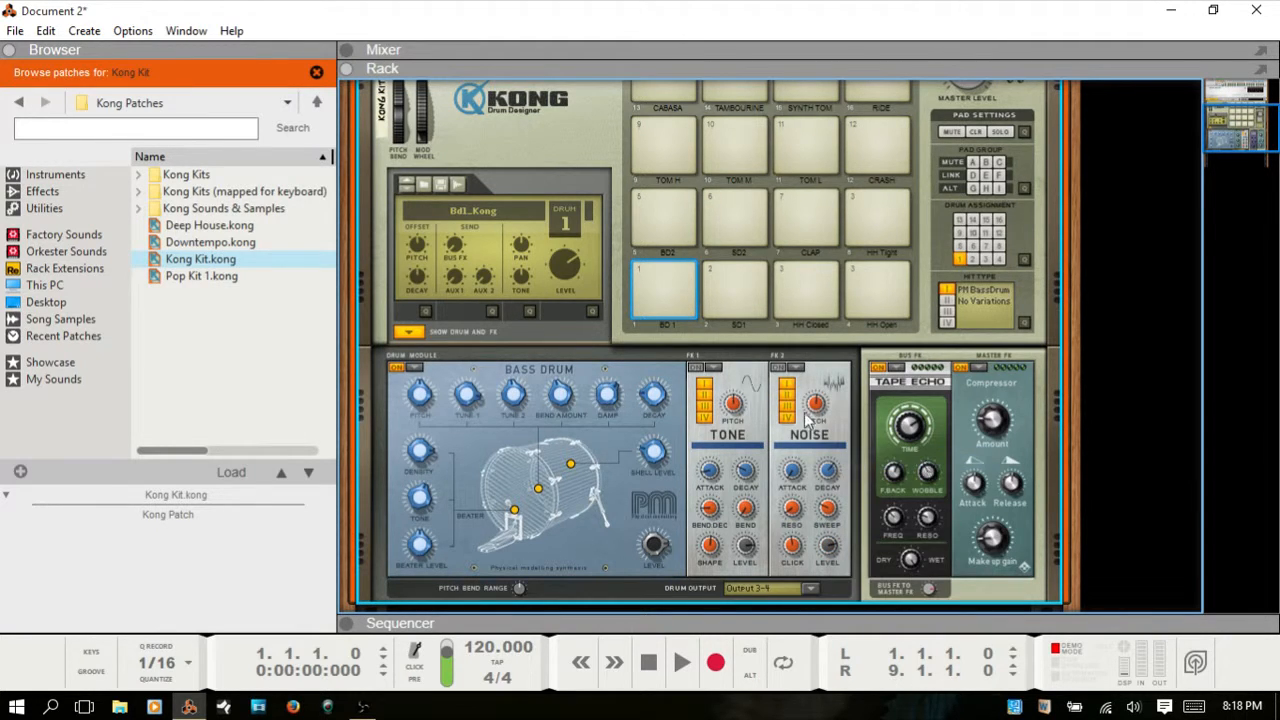
pyautogui.scroll(-3, 803, 409)
pyautogui.click(666, 475)
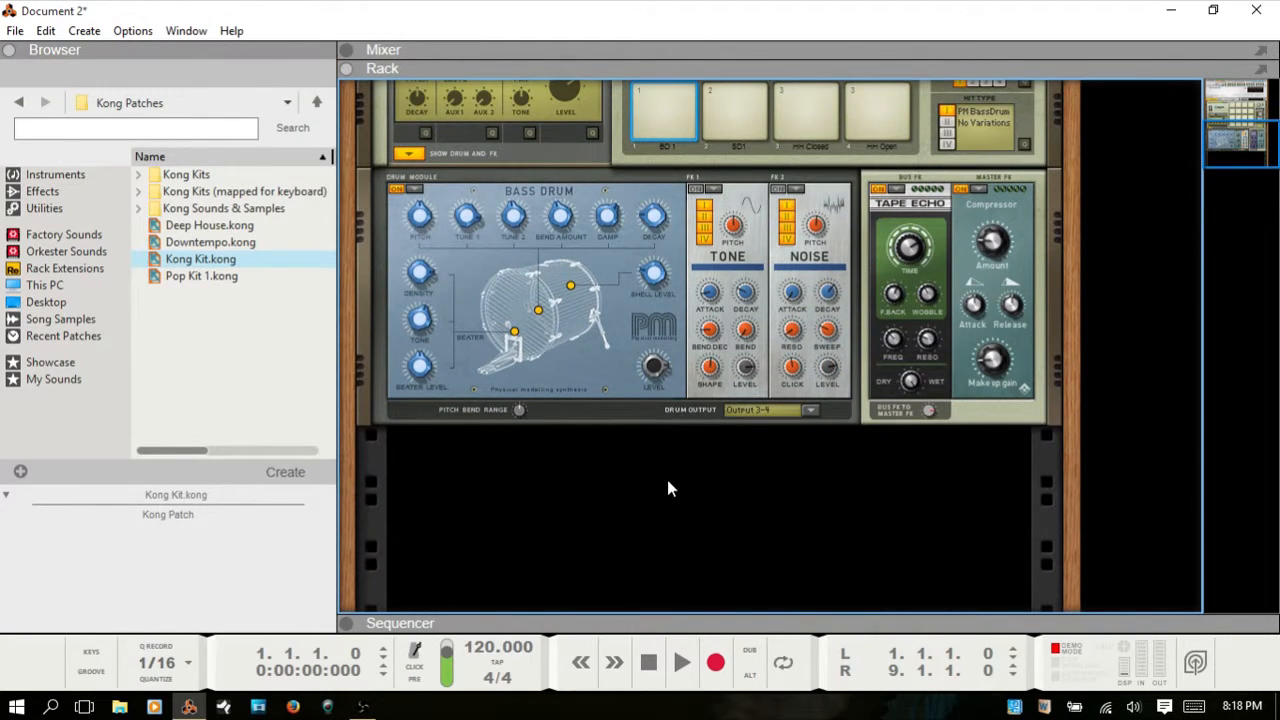
pyautogui.rightClick(666, 477)
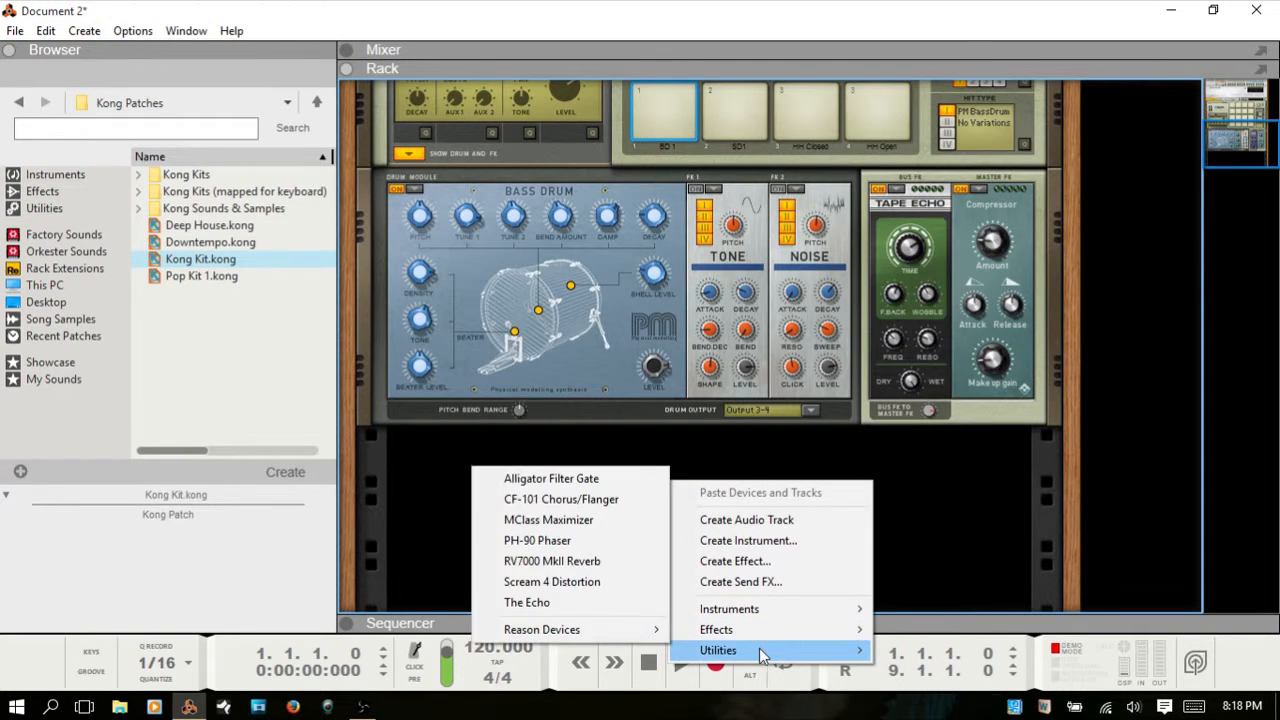
pyautogui.moveTo(759, 648)
pyautogui.click(602, 620)
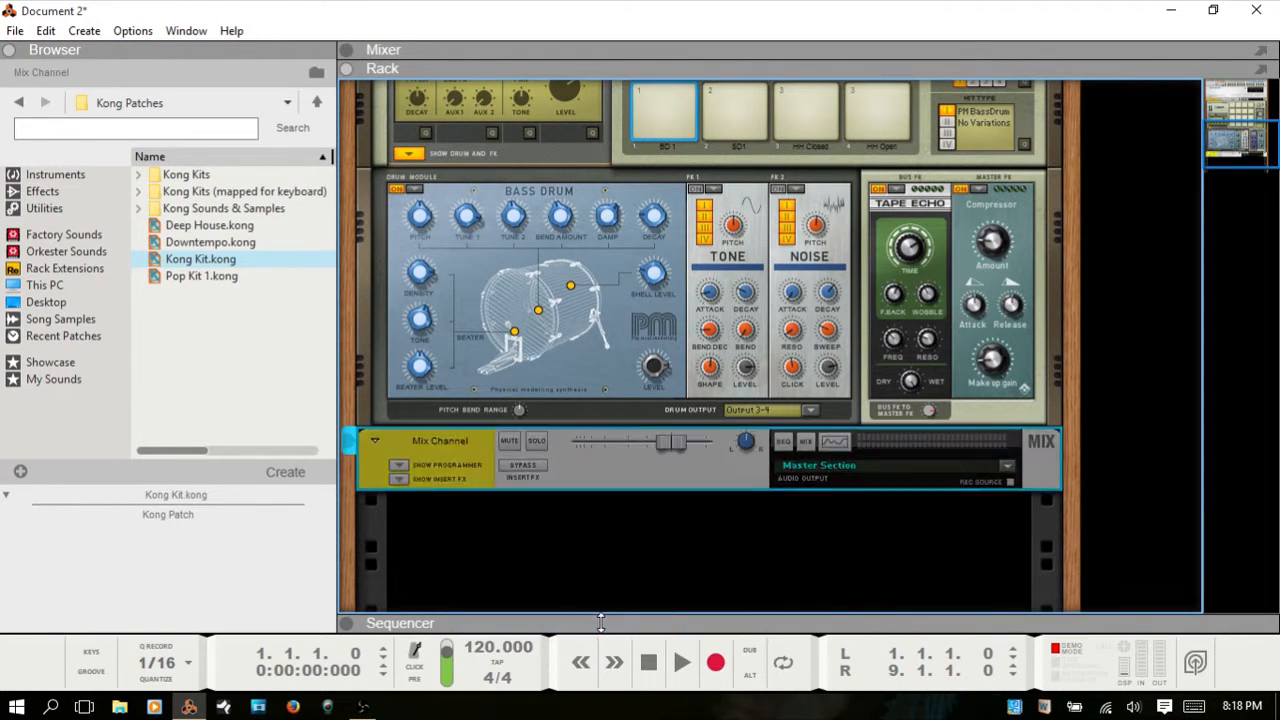
# Step: On the rear of the rack with the browser hidden, cable Kong's audio outputs 3 and 4 to the new Mix Channel's inputs
pyautogui.press('Tab')
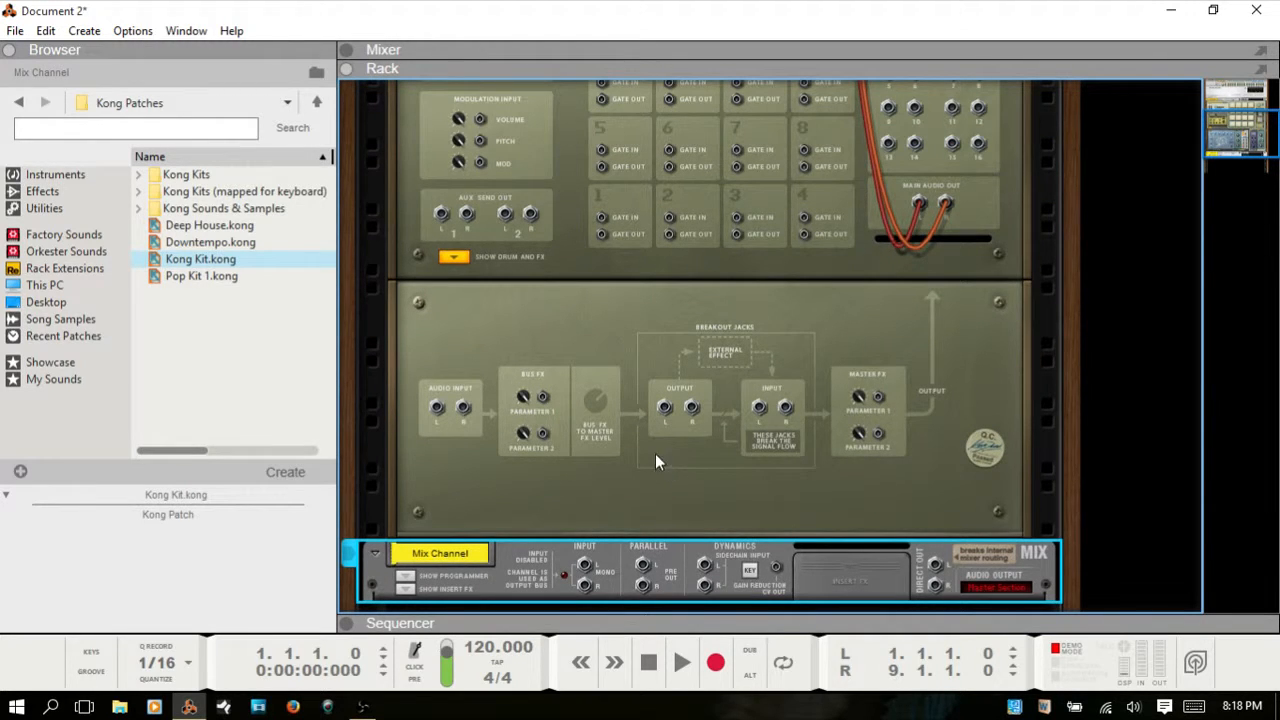
pyautogui.press('F3')
pyautogui.scroll(4, 600, 385)
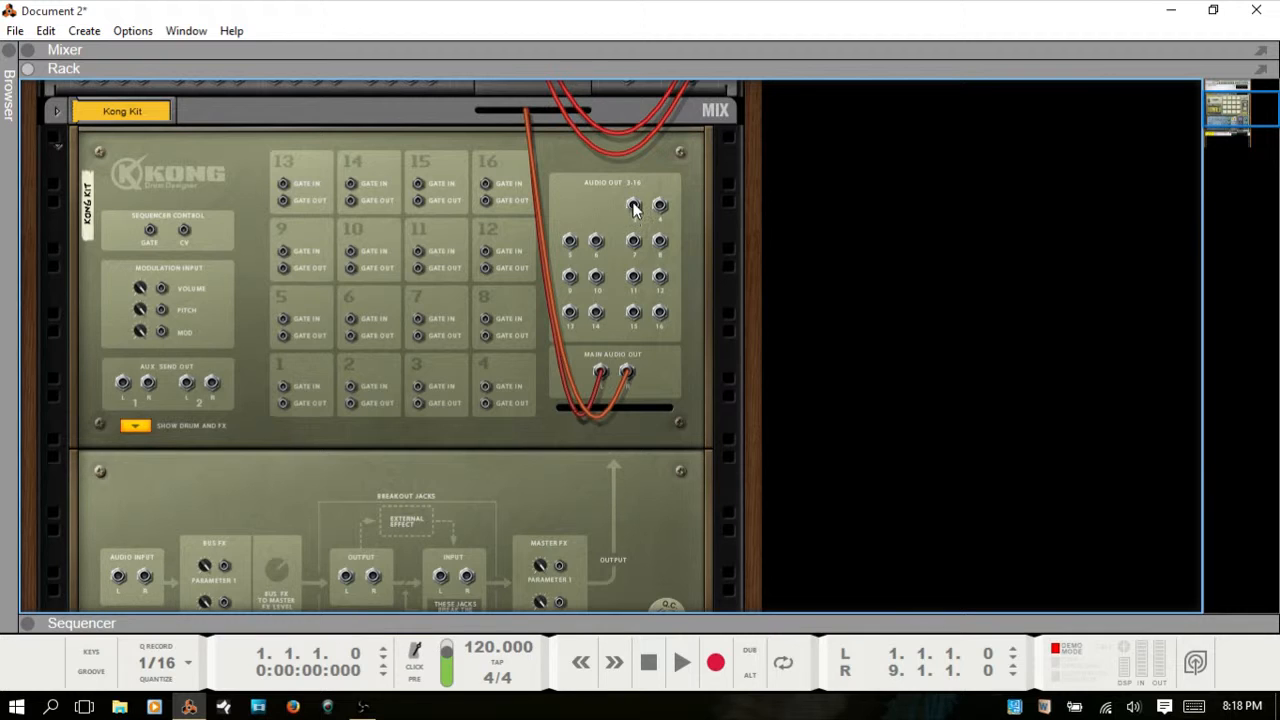
pyautogui.moveTo(633, 207); pyautogui.dragTo(267, 472)
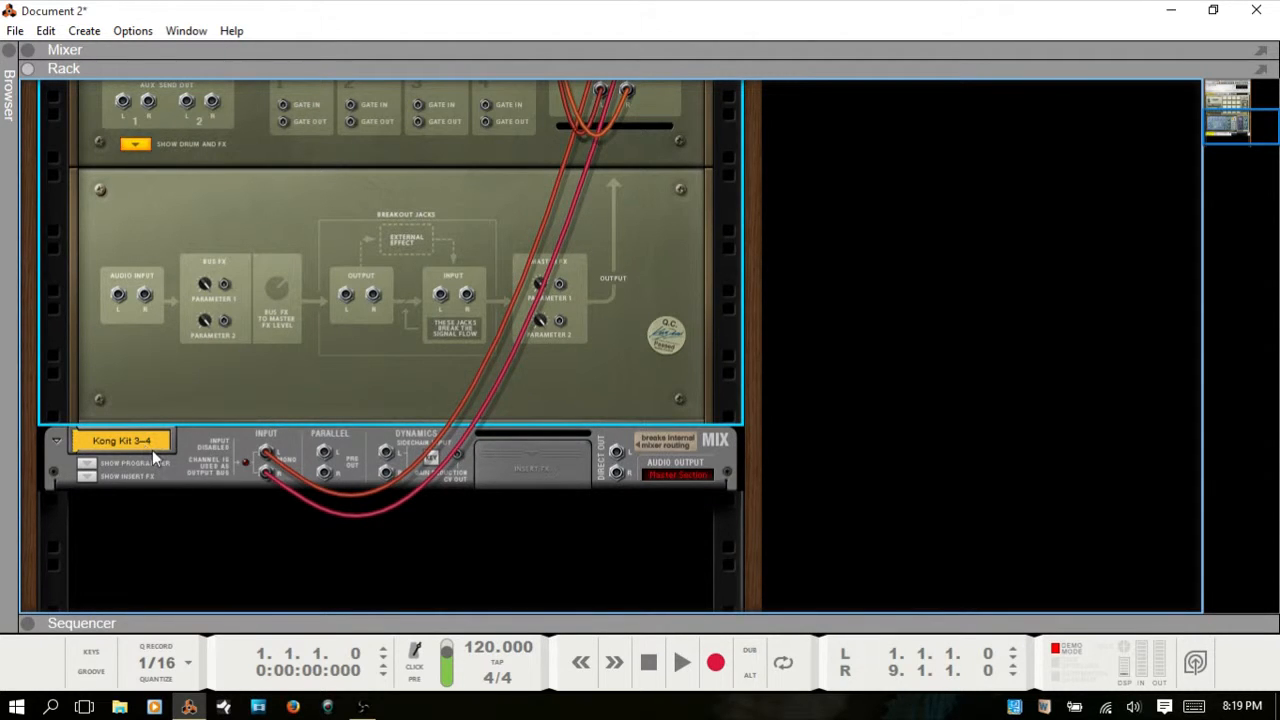
# Step: Return to the front of the rack and audition the bass drum on pad 1 with its output routed to Output 3–4
pyautogui.press('Tab')
pyautogui.scroll(3, 618, 428)
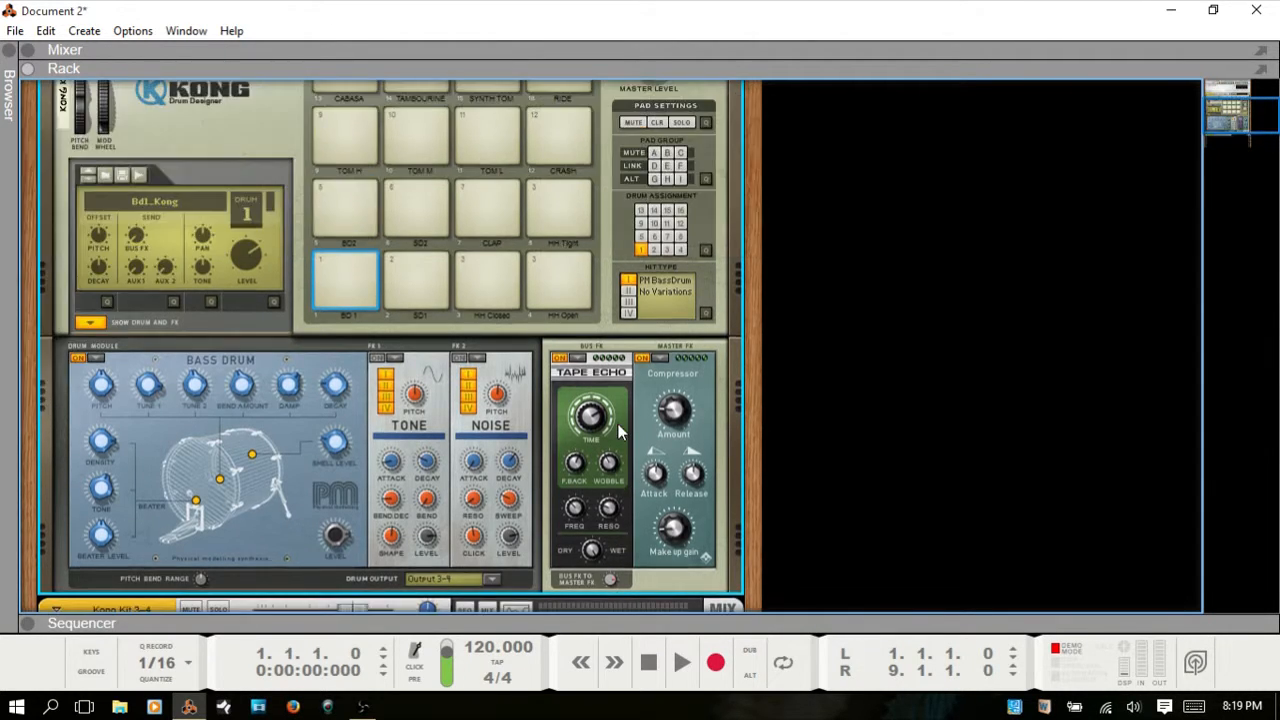
pyautogui.click(347, 267)
pyautogui.click(347, 265)
pyautogui.scroll(-1, 347, 260)
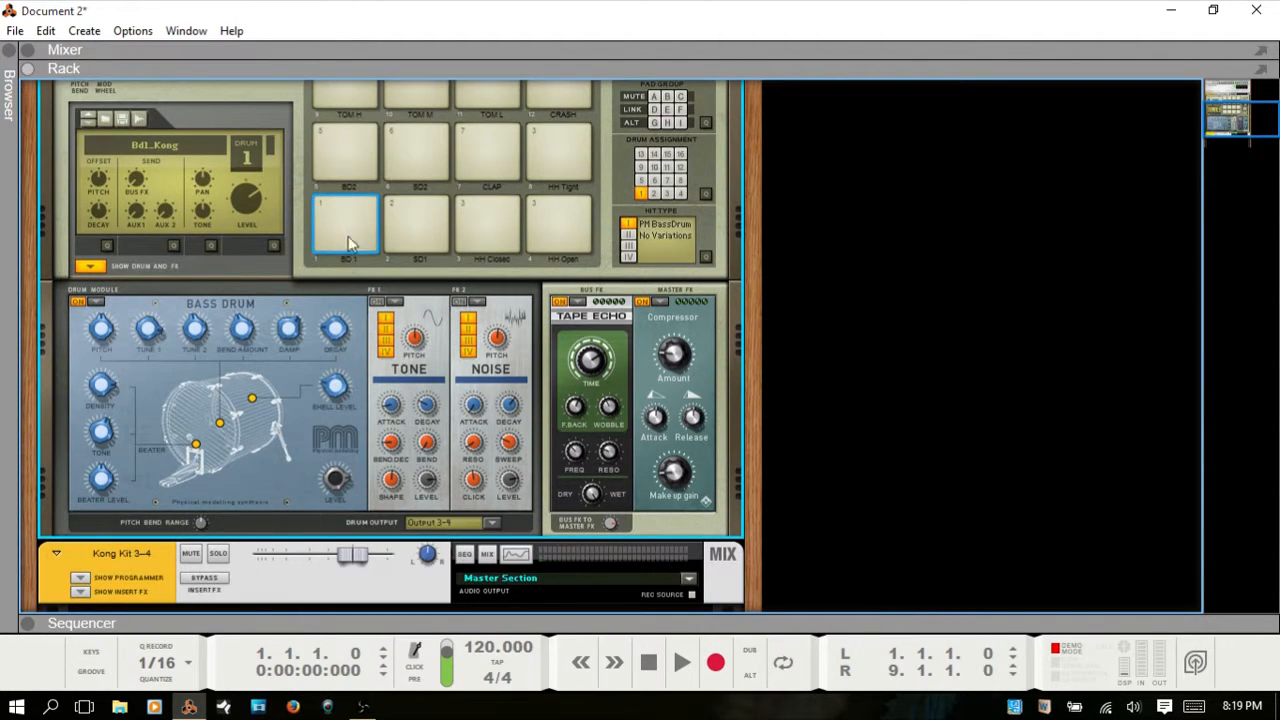
pyautogui.click(349, 208)
pyautogui.click(345, 210)
pyautogui.click(342, 203)
# Step: Raise the bass drum's Bus FX send in Kong's drum control section and audition the result on pad 1
pyautogui.scroll(3, 422, 367)
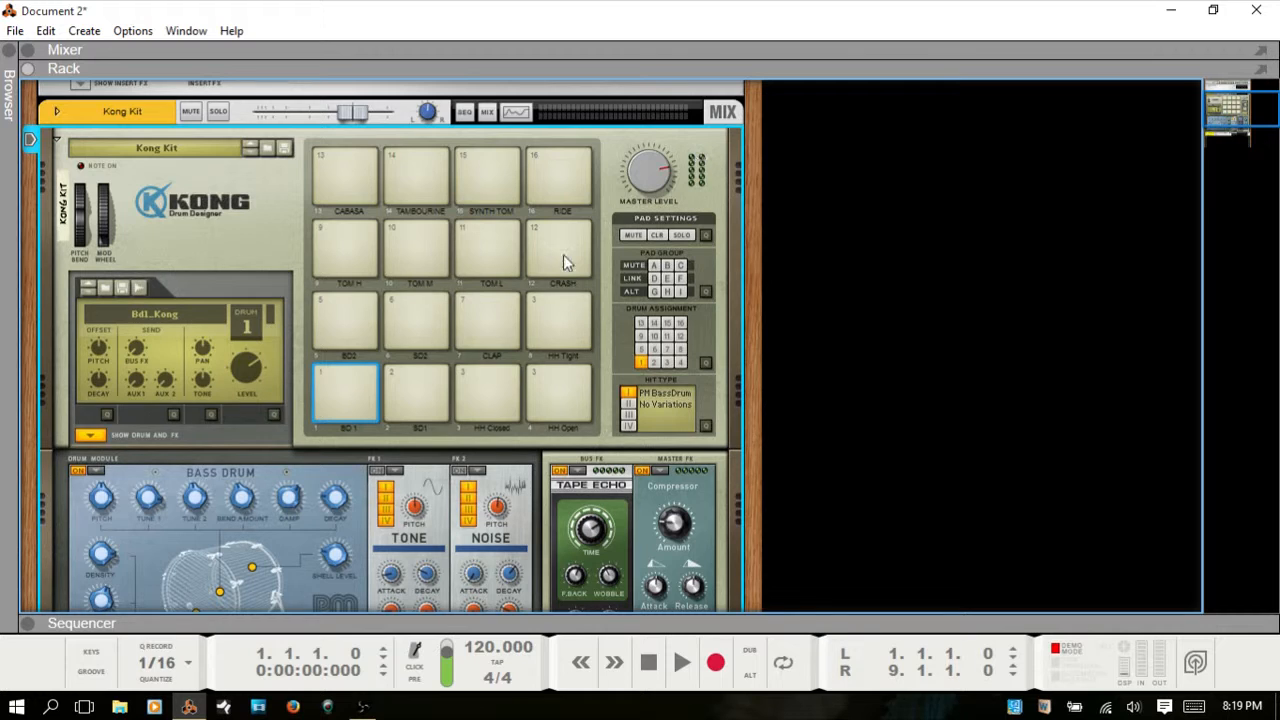
pyautogui.click(345, 370)
pyautogui.moveTo(130, 346); pyautogui.dragTo(136, 320)
pyautogui.click(346, 370)
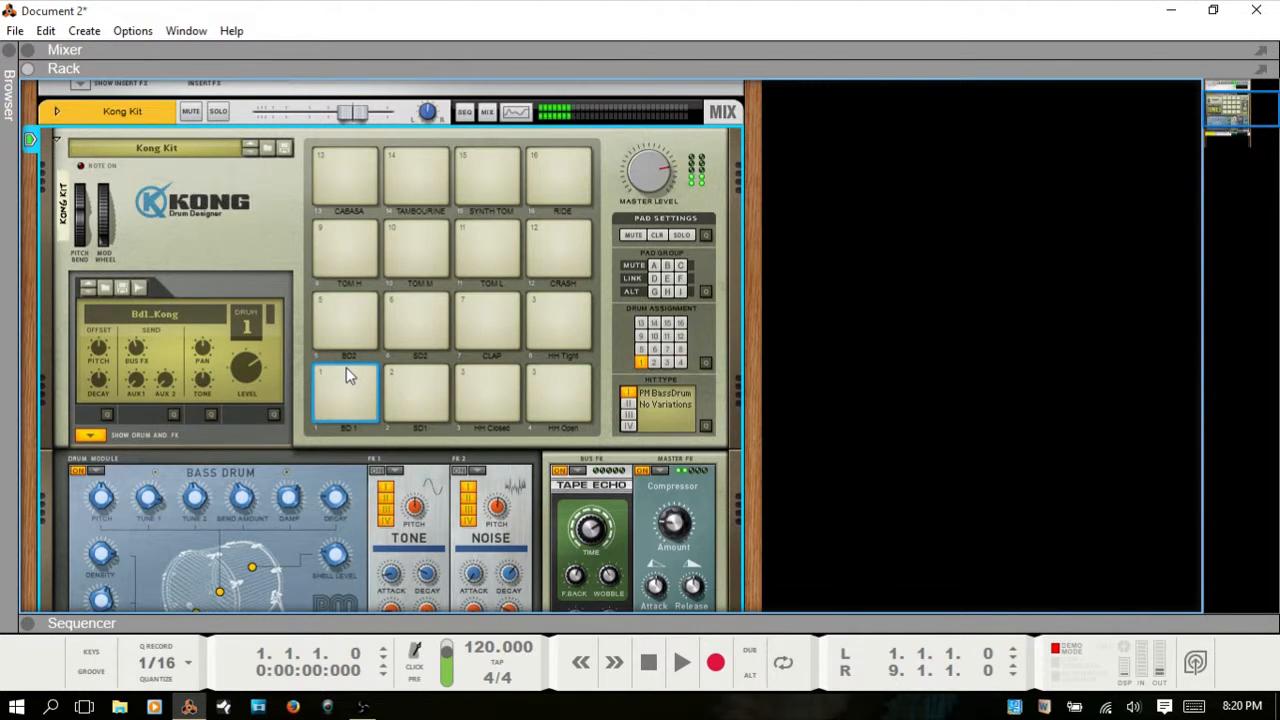
pyautogui.click(346, 367)
pyautogui.click(350, 375)
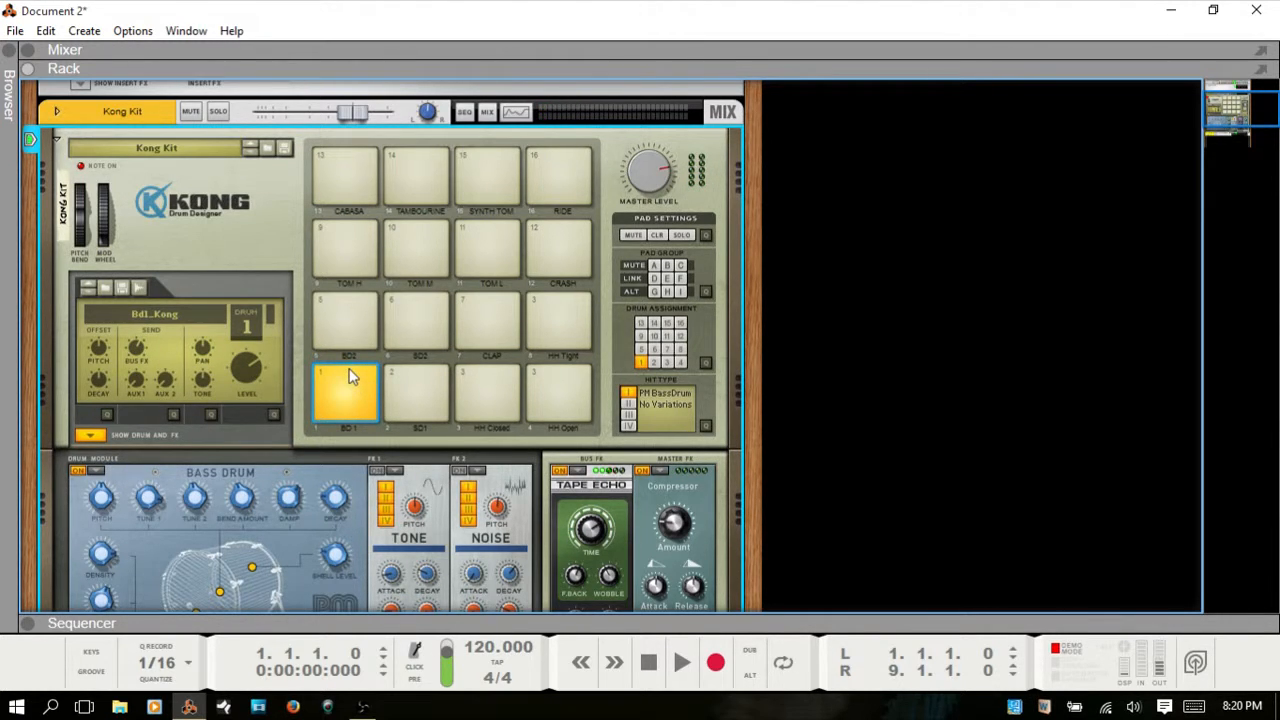
pyautogui.click(350, 375)
pyautogui.click(350, 375)
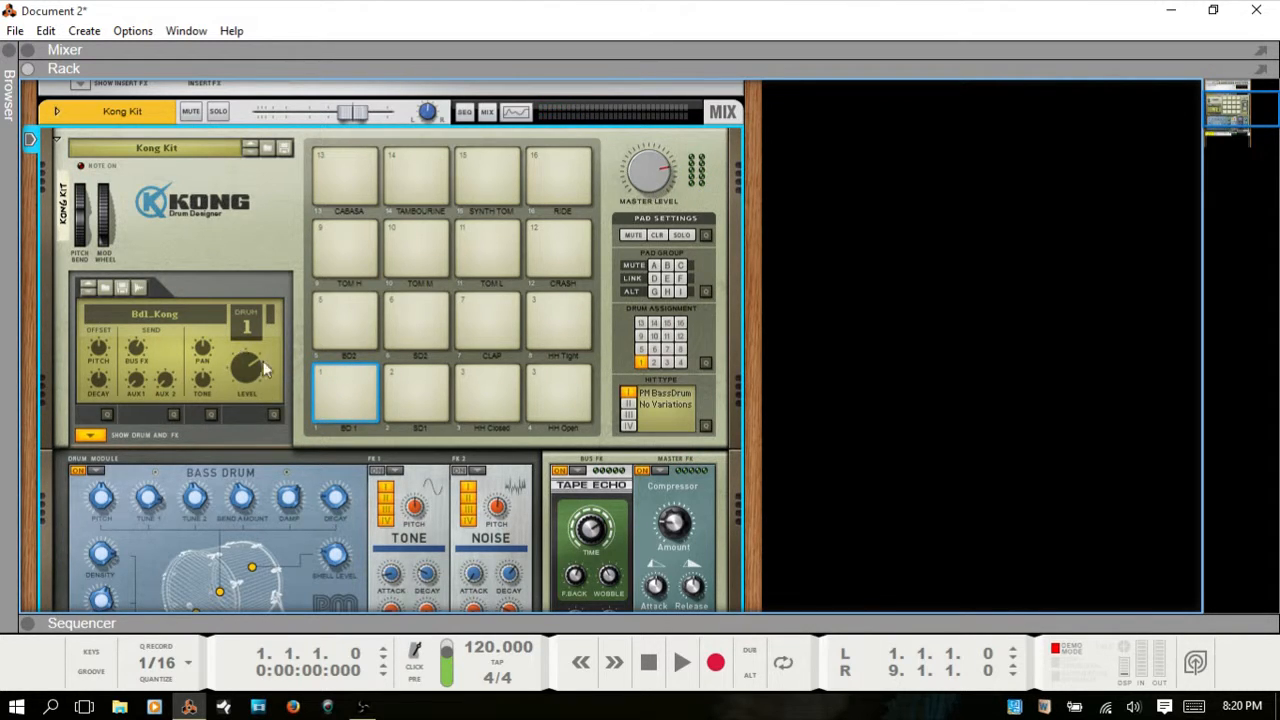
pyautogui.click(345, 372)
# Step: Audition the bass drum while checking the level meter of the Kong Kit 3–4 Mix Channel, and review the drum's level control
pyautogui.scroll(-3, 530, 228)
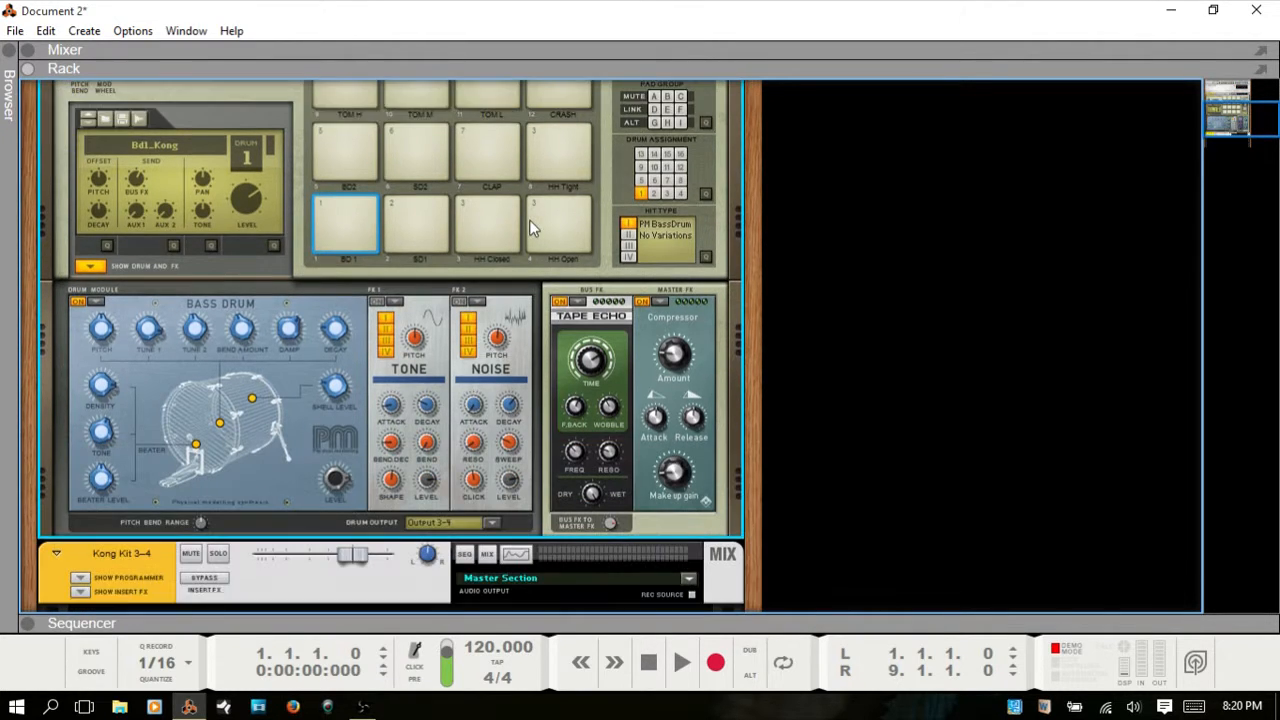
pyautogui.scroll(-1, 530, 228)
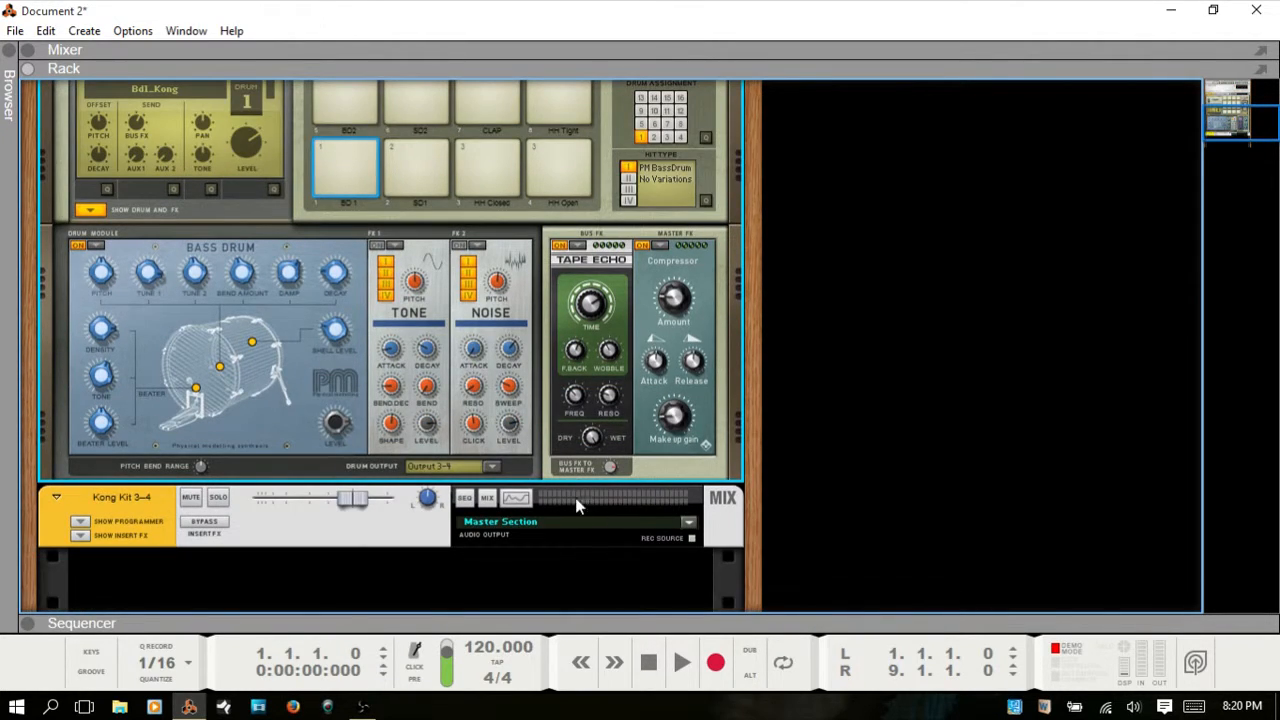
pyautogui.click(352, 148)
pyautogui.click(352, 148)
pyautogui.click(352, 148)
pyautogui.scroll(3, 336, 166)
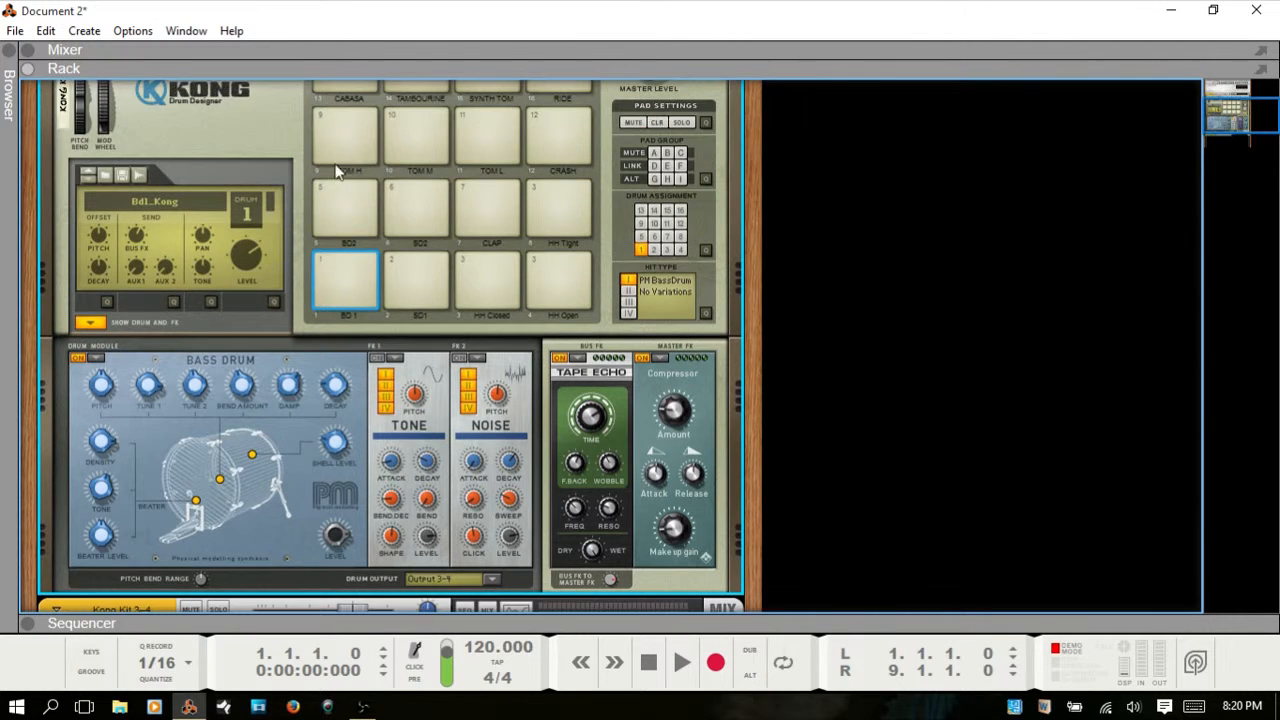
pyautogui.moveTo(247, 255)
pyautogui.mouseDown()
pyautogui.moveTo(247, 282)
pyautogui.moveTo(250, 243)
pyautogui.mouseUp()
pyautogui.scroll(-2, 507, 480)
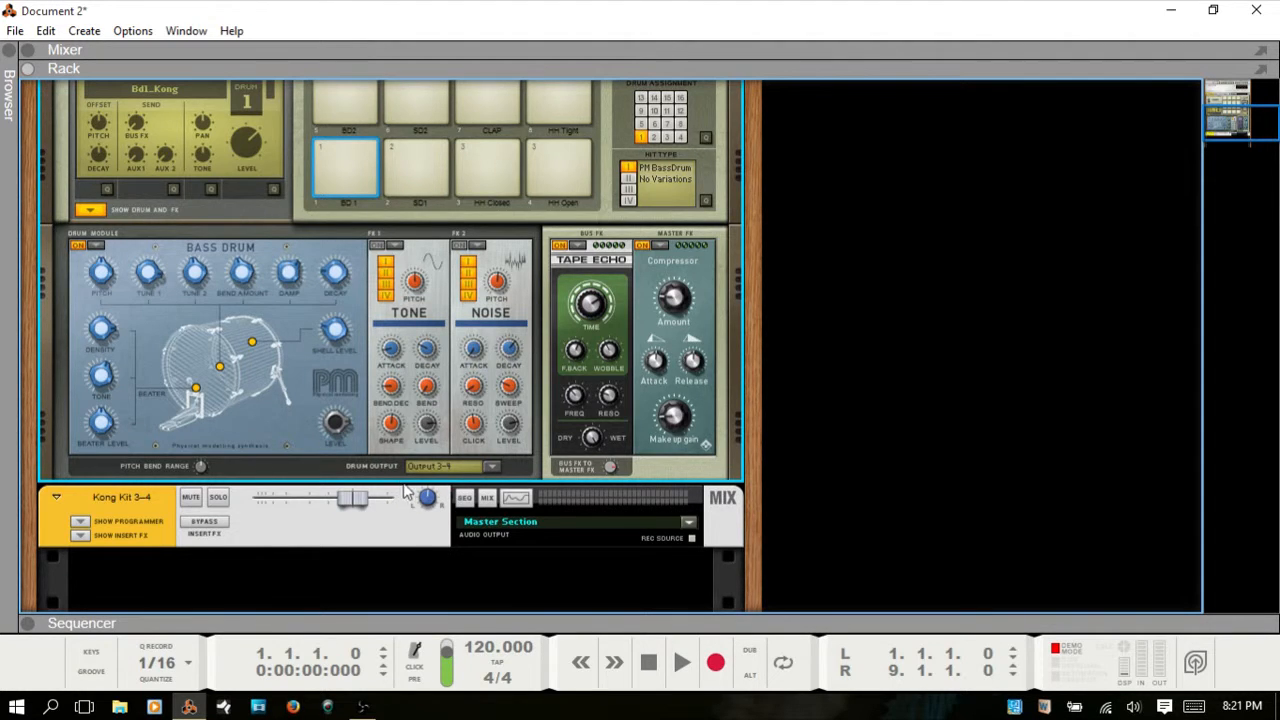
# Step: Examine the rear cabling from Kong's audio outputs 3 and 4 to the Mix Channel, and return to the front of the rack
pyautogui.press('Tab')
pyautogui.scroll(5, 515, 360)
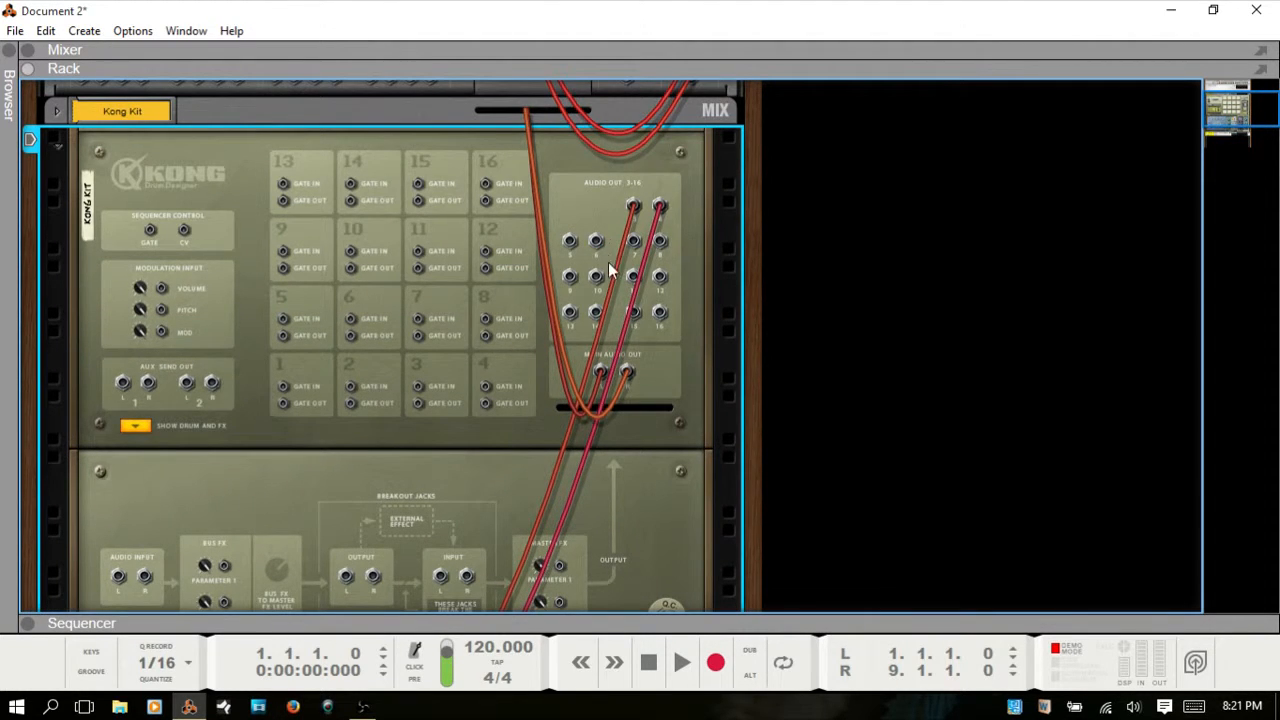
pyautogui.scroll(-5, 539, 493)
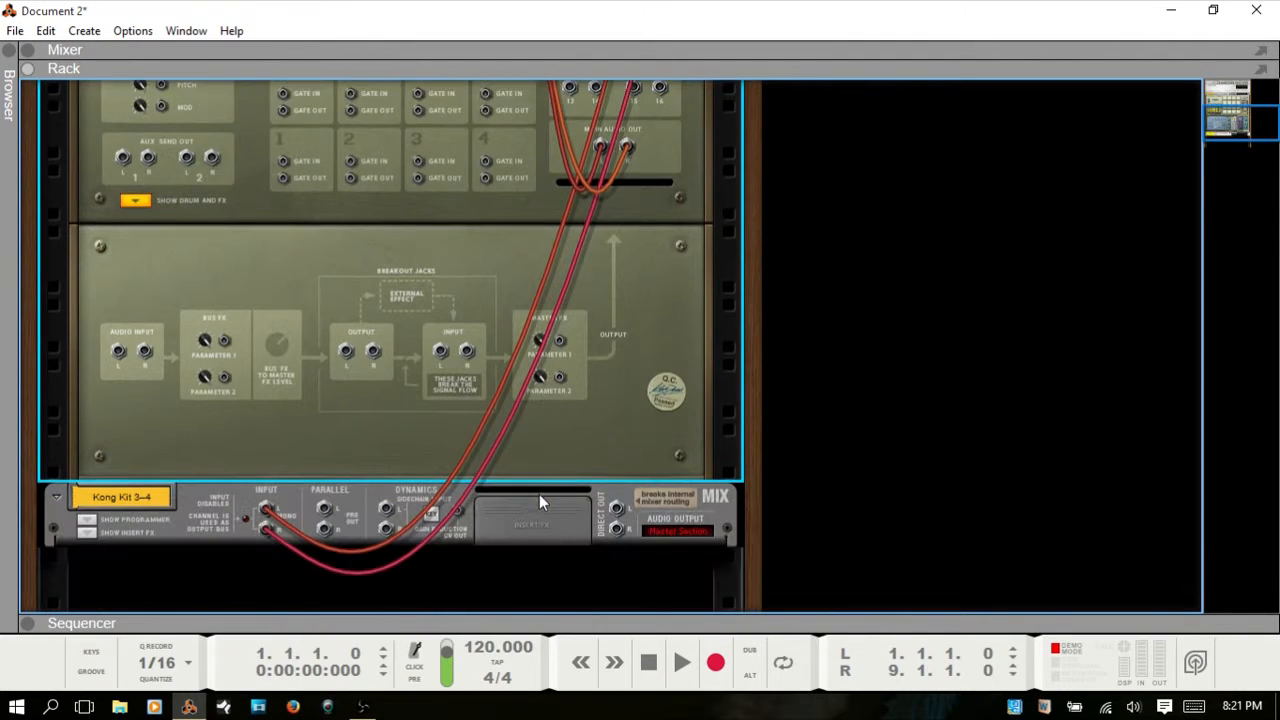
pyautogui.scroll(-3, 539, 494)
pyautogui.press('Tab')
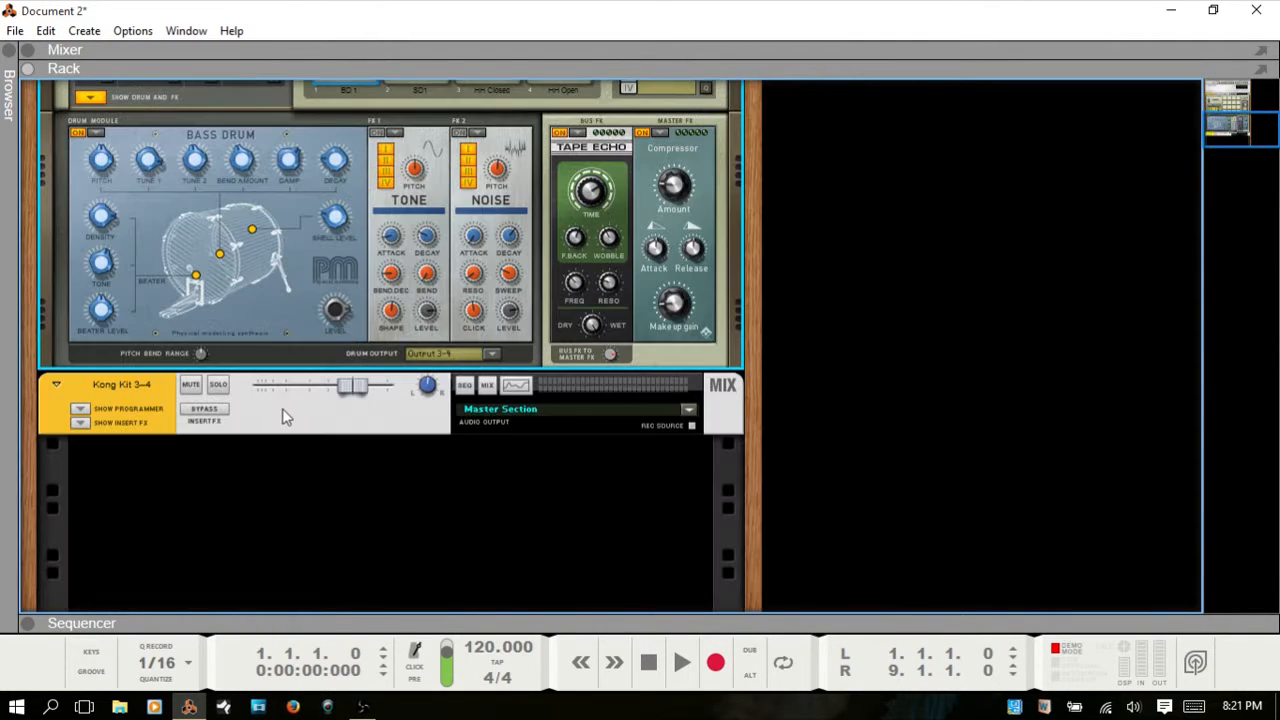
pyautogui.scroll(9, 406, 381)
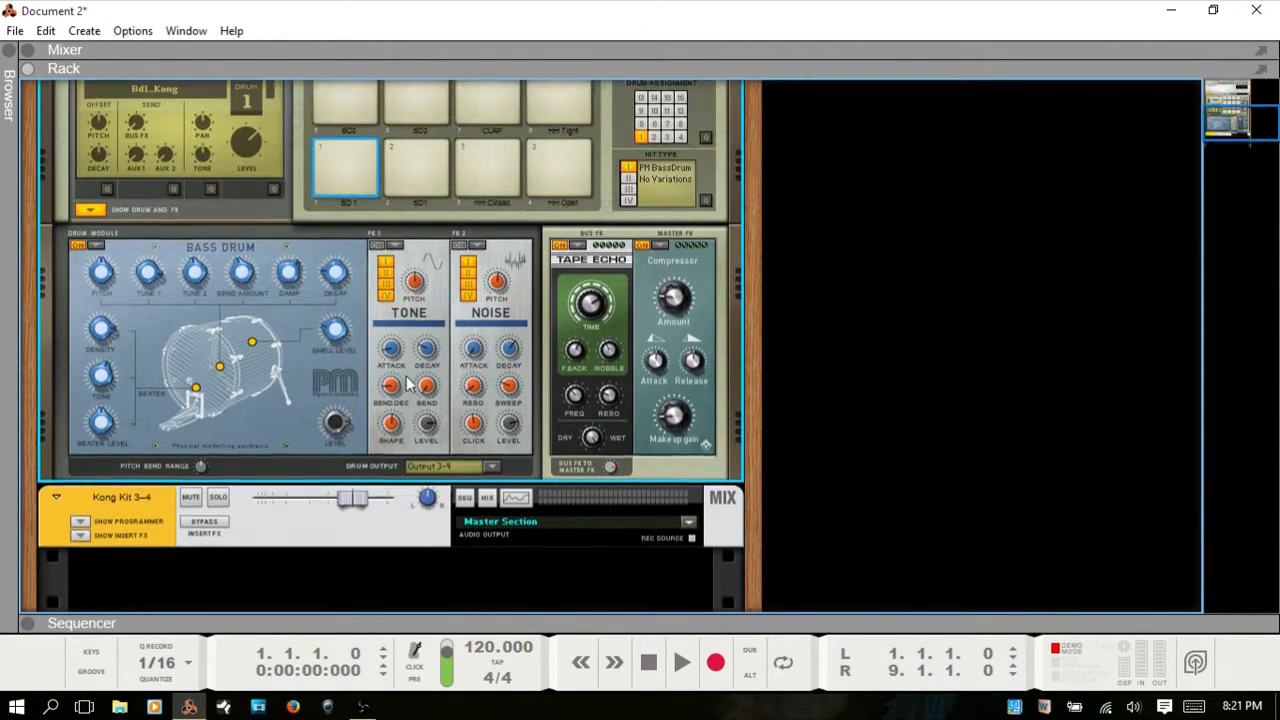
pyautogui.scroll(-6, 408, 377)
# Step: Delete the Kong Kit 3–4 Mix Channel together with all devices in its device group
pyautogui.click(288, 523)
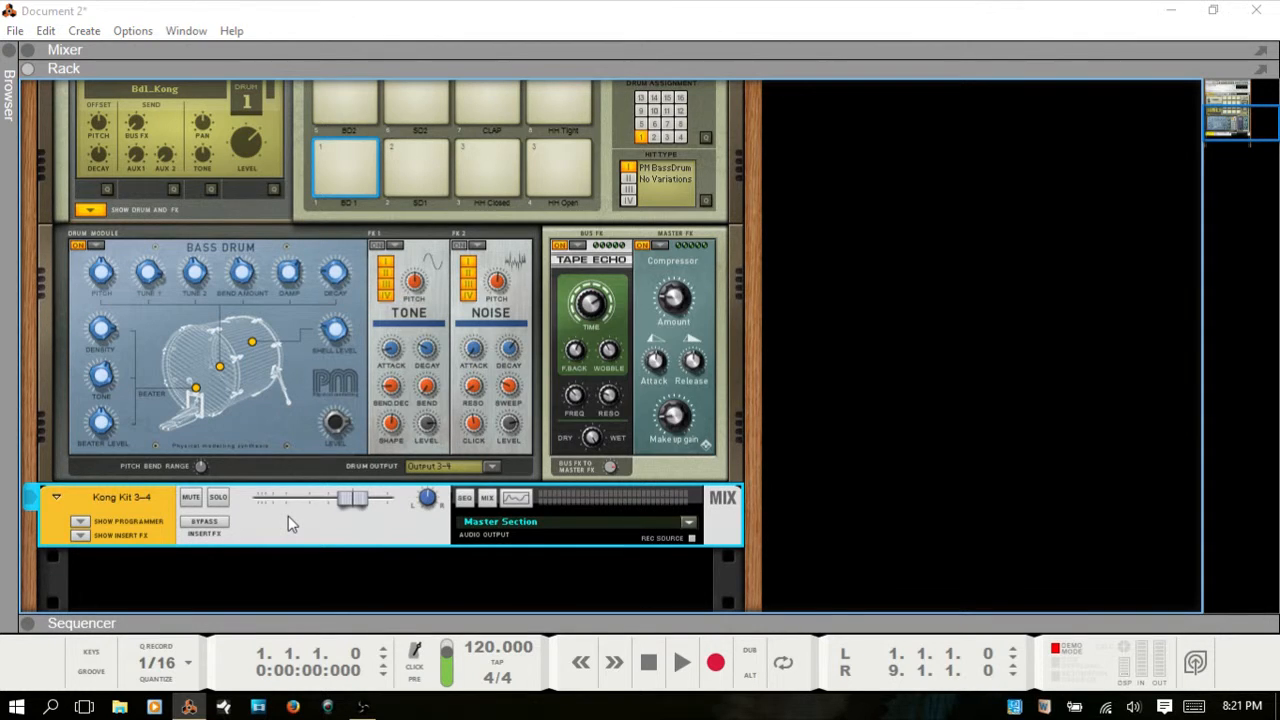
pyautogui.press('Delete')
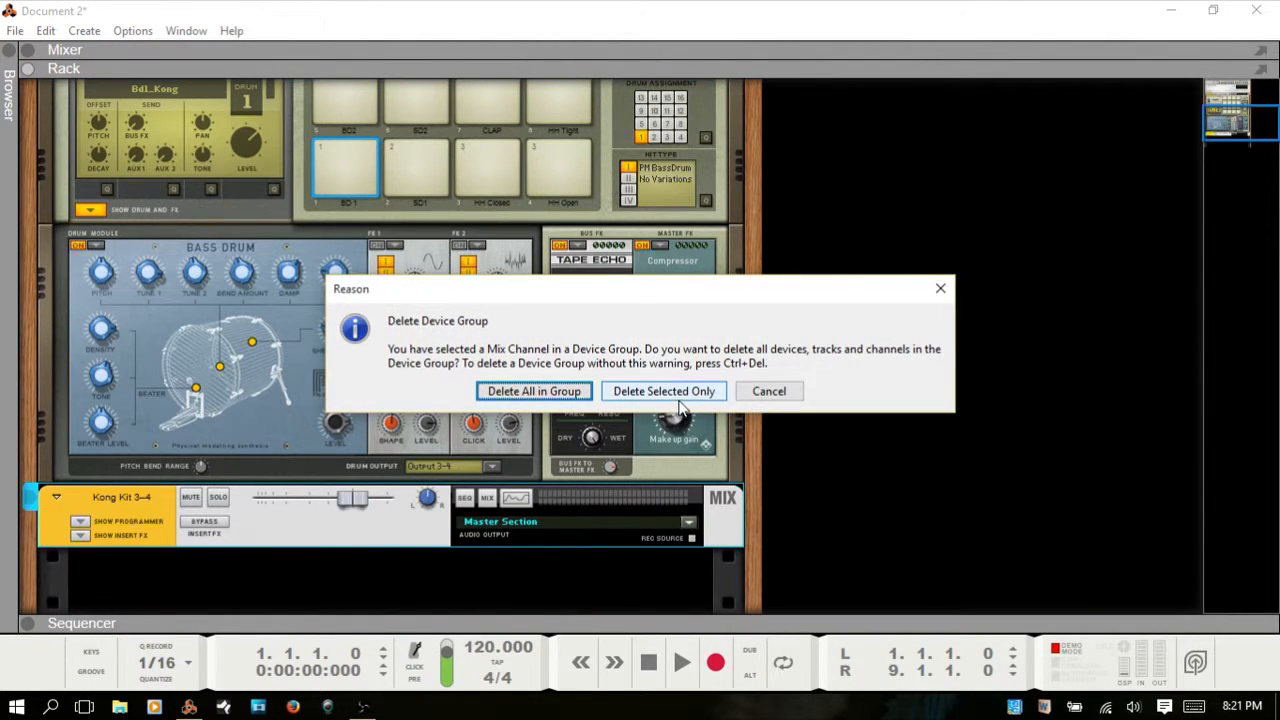
pyautogui.click(520, 393)
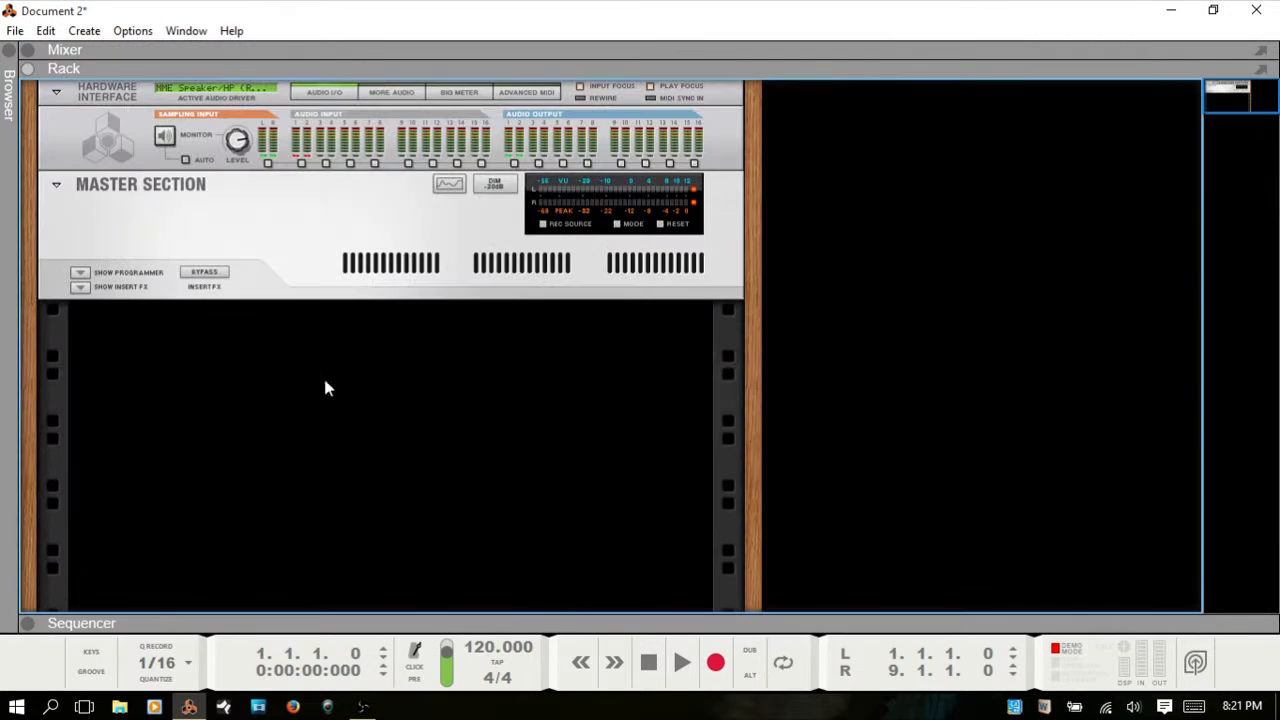
# Step: Show the browser, add a new Kong Drum Designer to the rack and reveal its drum and FX section
pyautogui.press('F3')
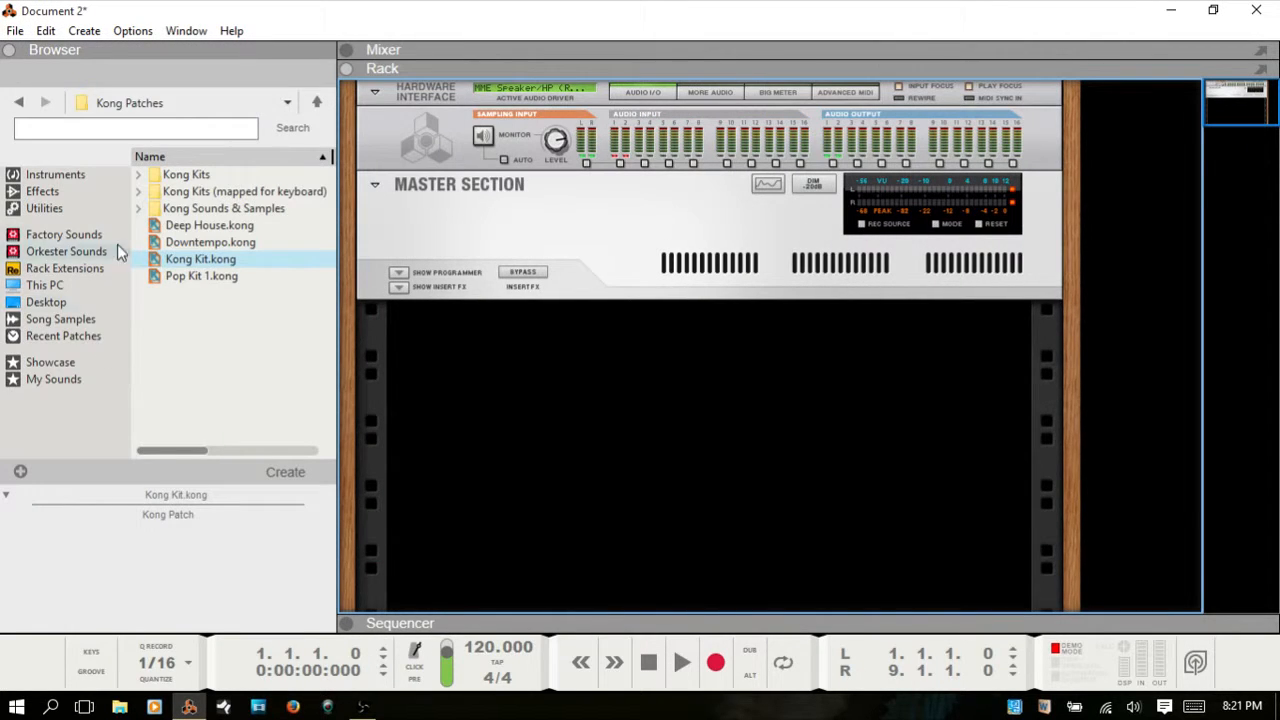
pyautogui.click(46, 178)
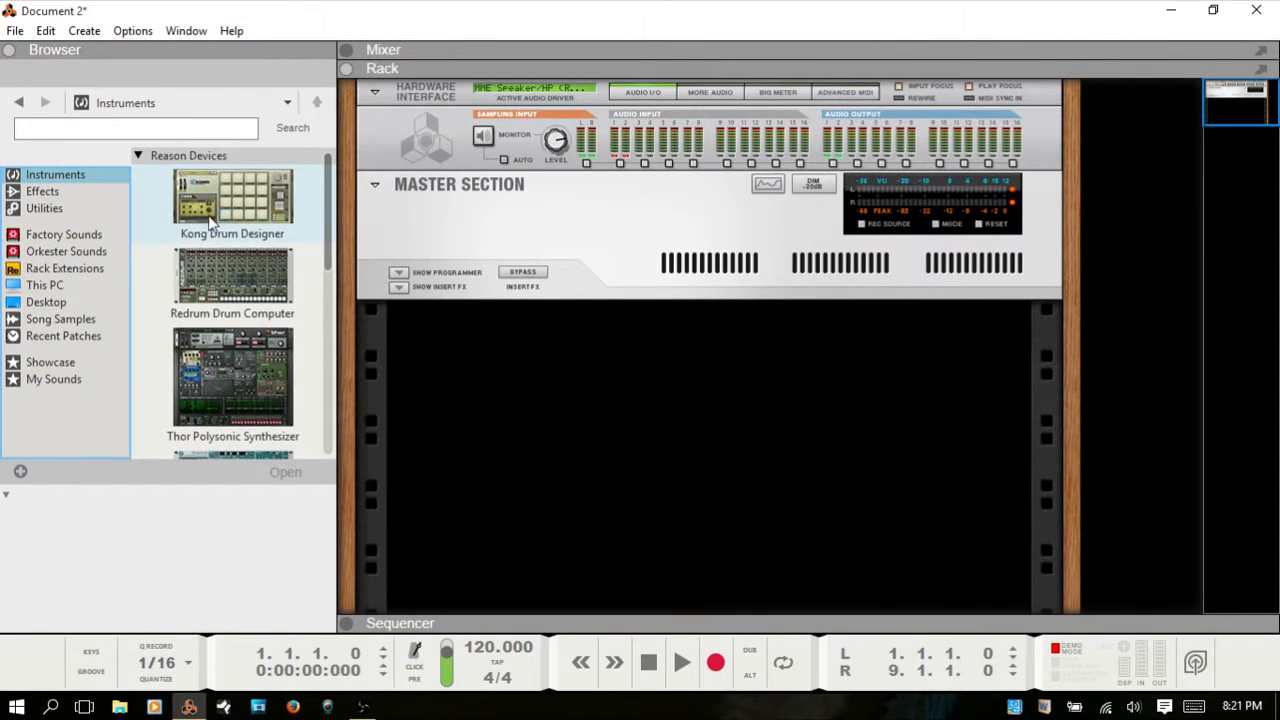
pyautogui.moveTo(218, 200); pyautogui.dragTo(508, 420)
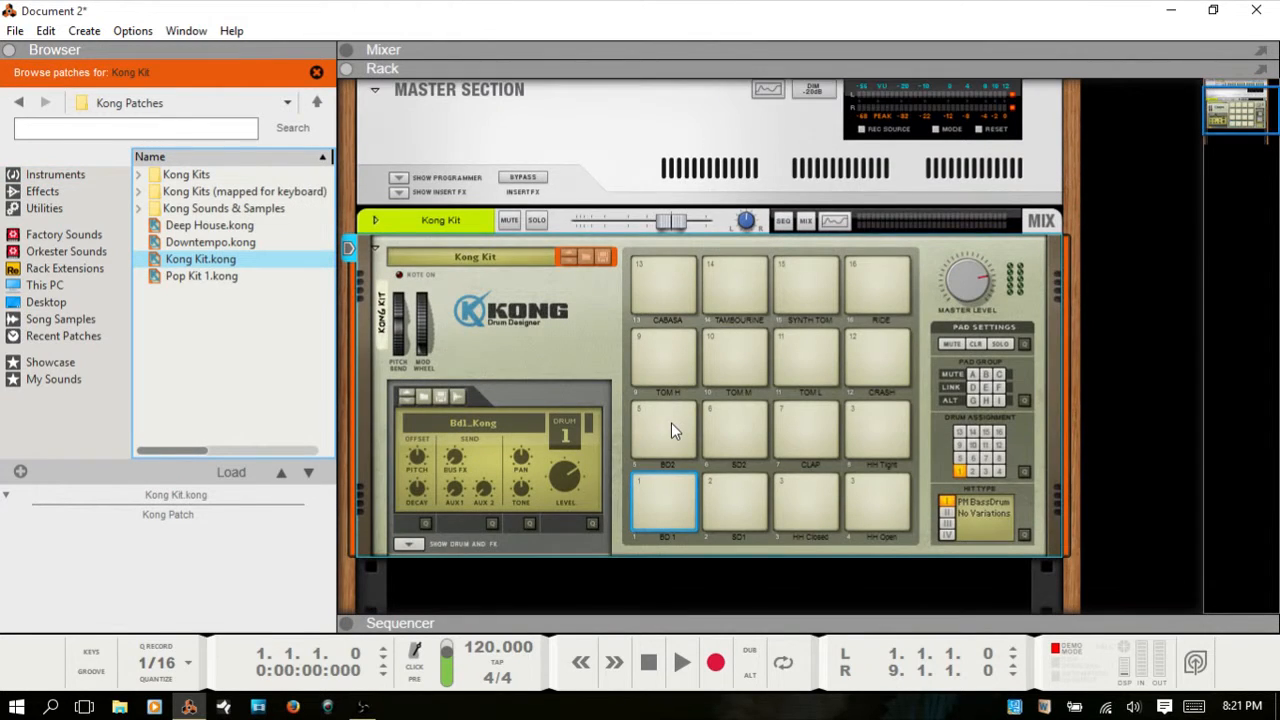
pyautogui.scroll(-3, 671, 422)
pyautogui.click(412, 432)
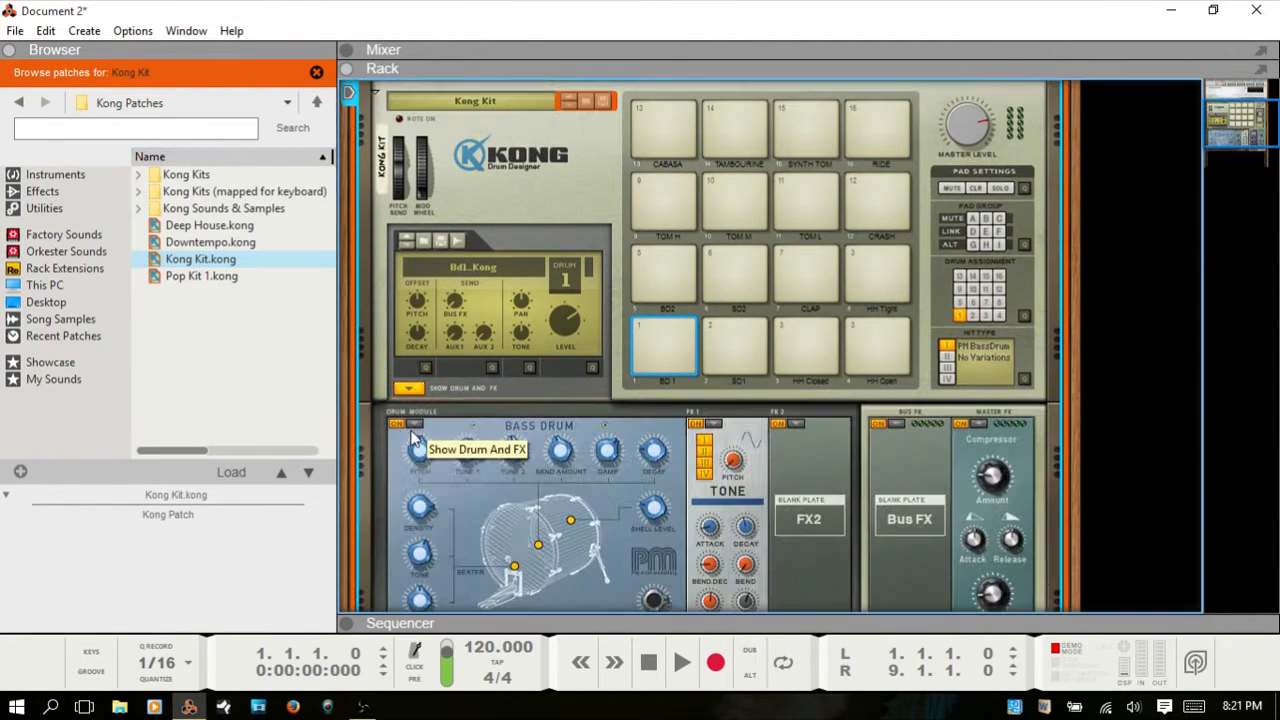
pyautogui.scroll(-2, 791, 442)
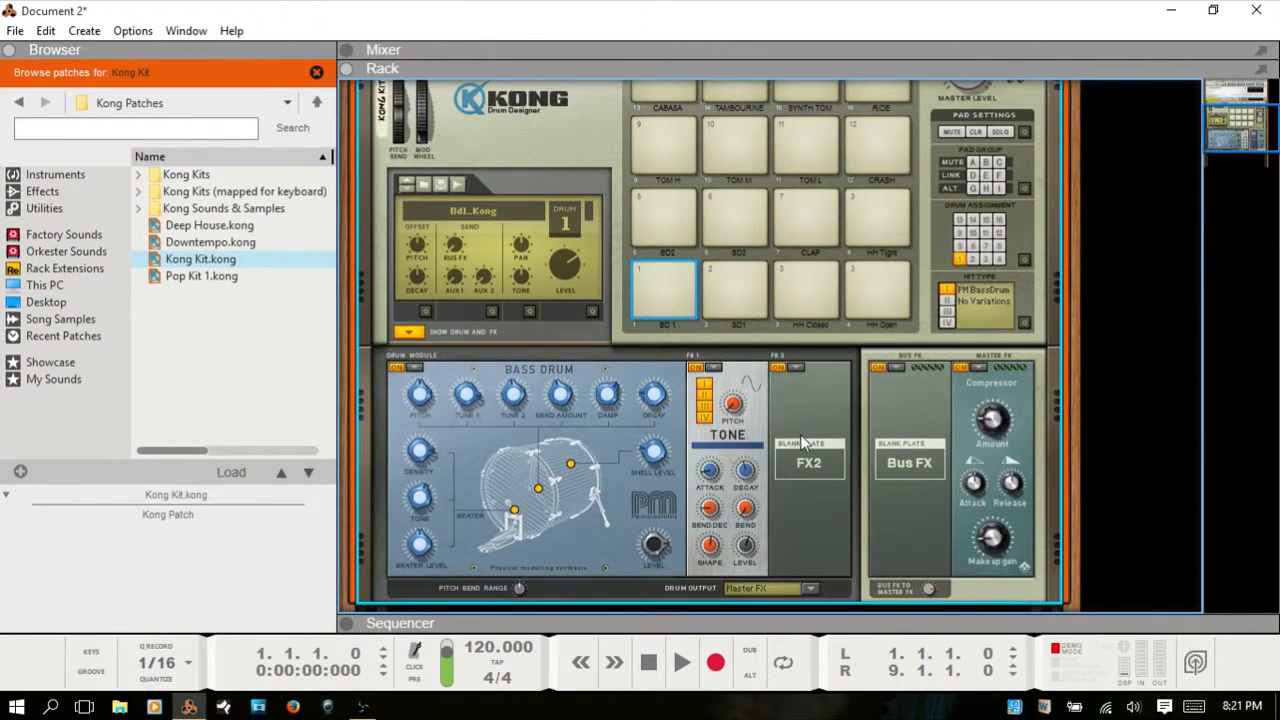
# Step: On the rear of the rack, add The Echo effect directly below the Kong device without automatic cabling
pyautogui.press('Tab')
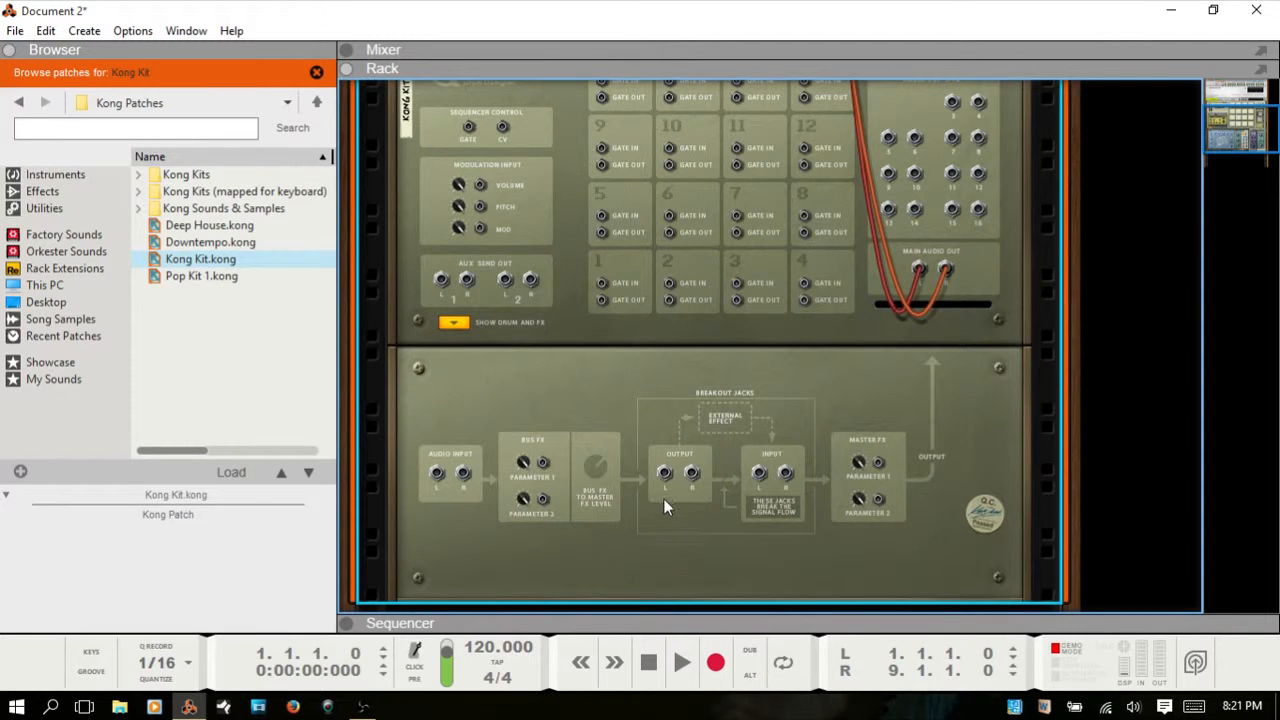
pyautogui.scroll(-2, 662, 501)
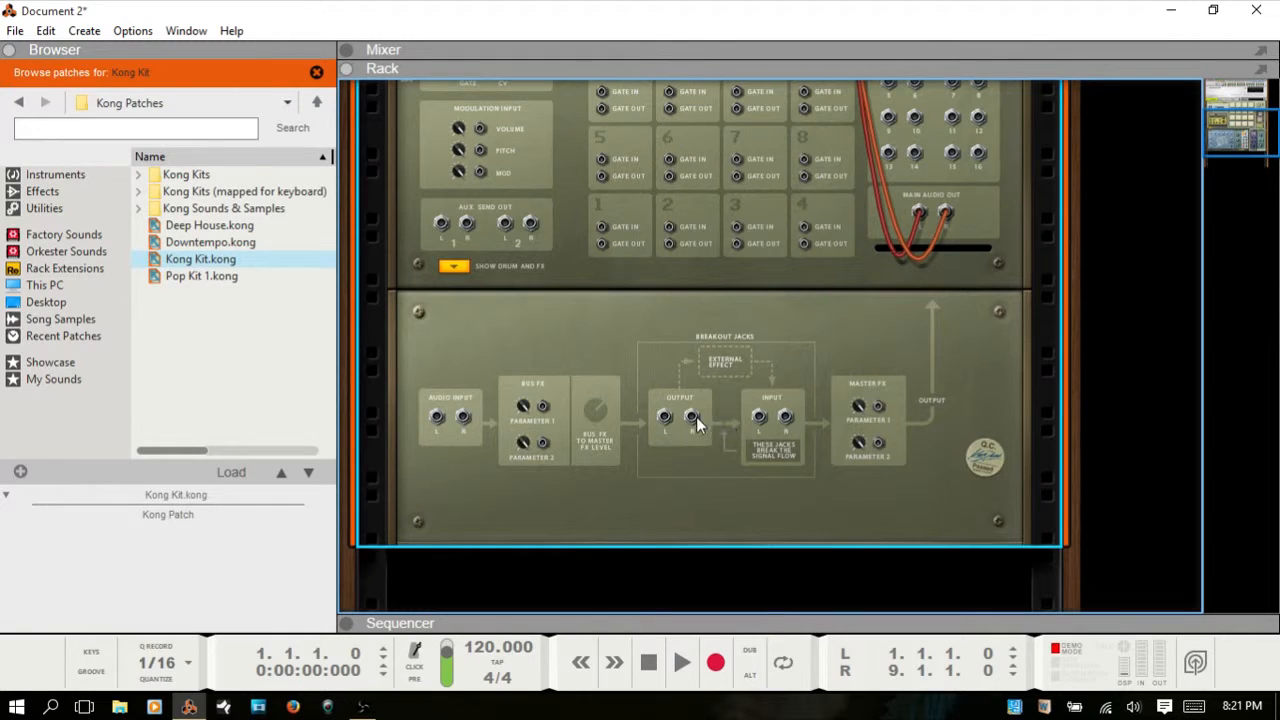
pyautogui.click(42, 191)
pyautogui.moveTo(222, 255)
pyautogui.mouseDown()
pyautogui.moveTo(393, 559)
pyautogui.moveTo(617, 561)
pyautogui.moveTo(648, 539)
pyautogui.moveTo(628, 542)
pyautogui.moveTo(355, 362)
pyautogui.moveTo(247, 247)
pyautogui.moveTo(233, 262)
pyautogui.moveTo(526, 531)
pyautogui.moveTo(674, 519)
pyautogui.moveTo(685, 535)
pyautogui.mouseUp()
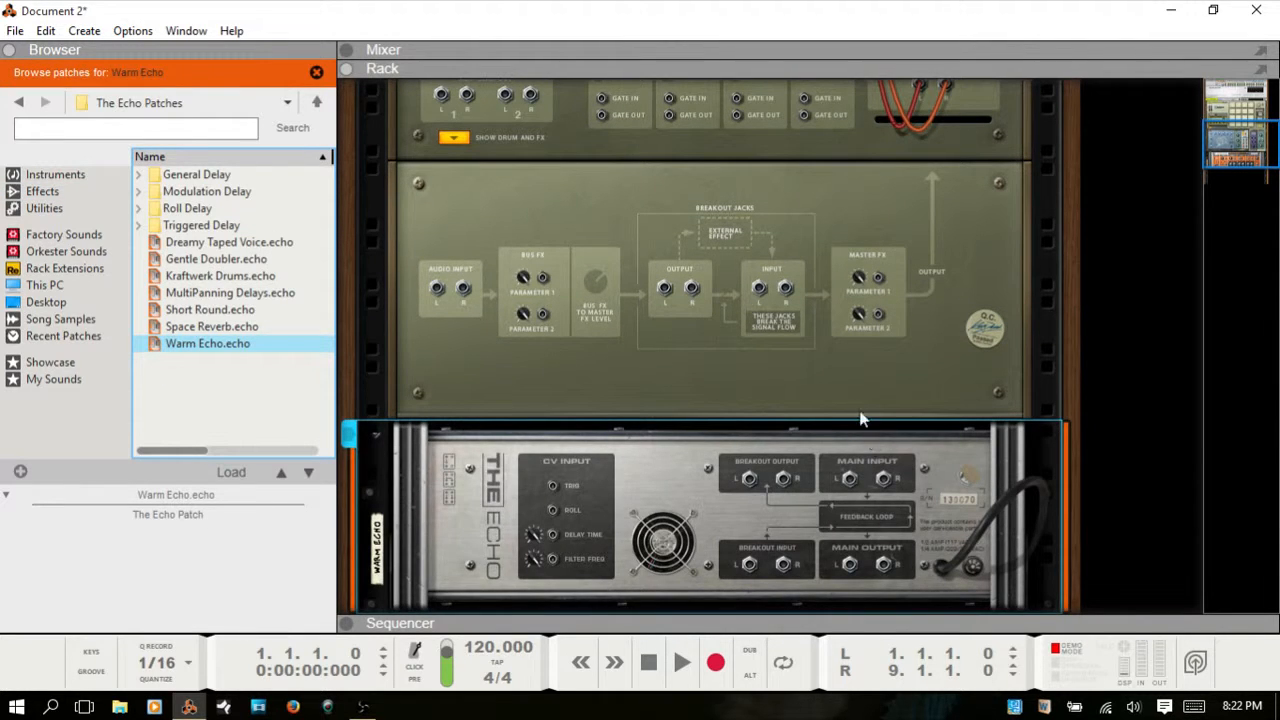
pyautogui.scroll(-2, 860, 410)
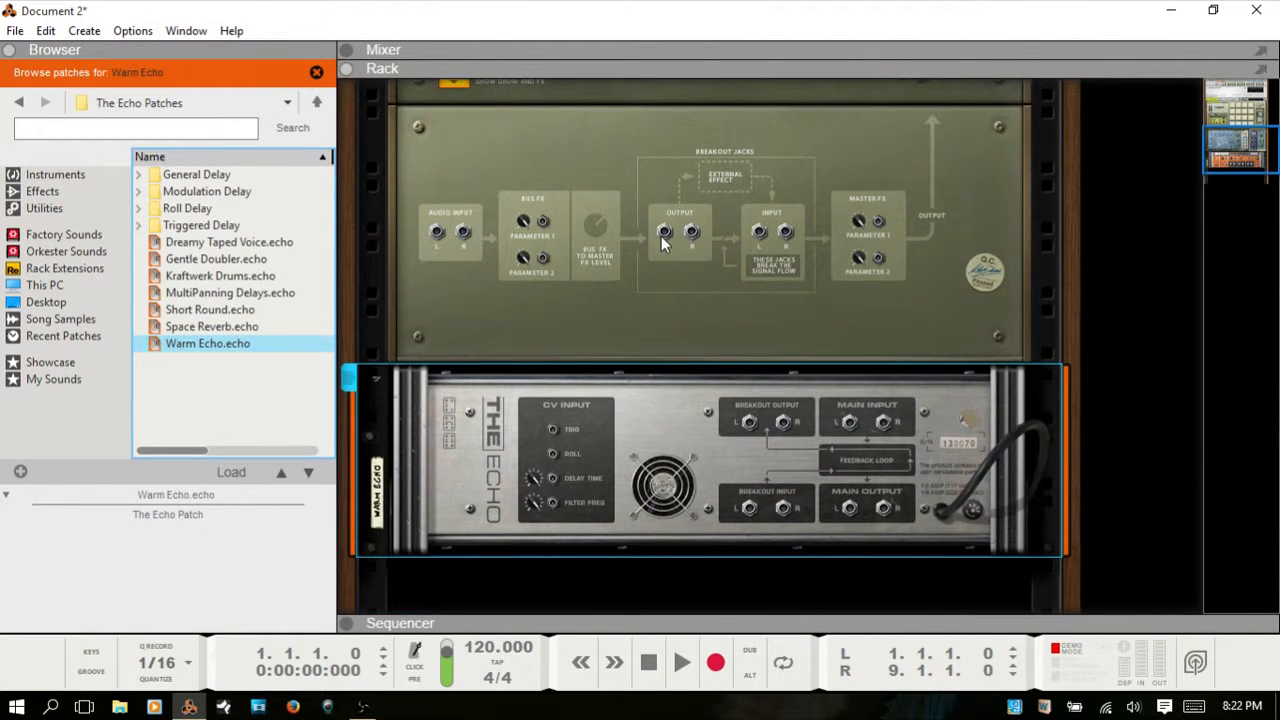
# Step: Cable Kong's breakout outputs to The Echo's main inputs and The Echo's main outputs back to Kong's breakout inputs
pyautogui.moveTo(664, 232); pyautogui.dragTo(849, 427)
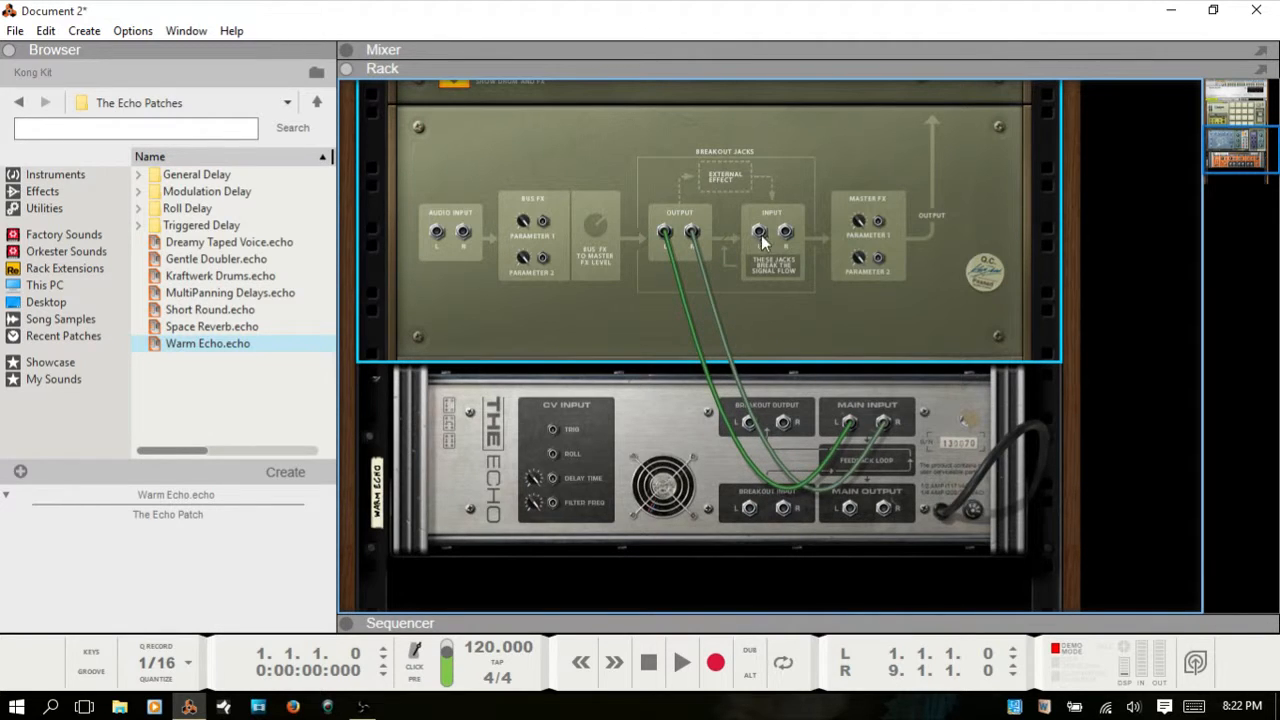
pyautogui.moveTo(850, 508); pyautogui.dragTo(756, 229)
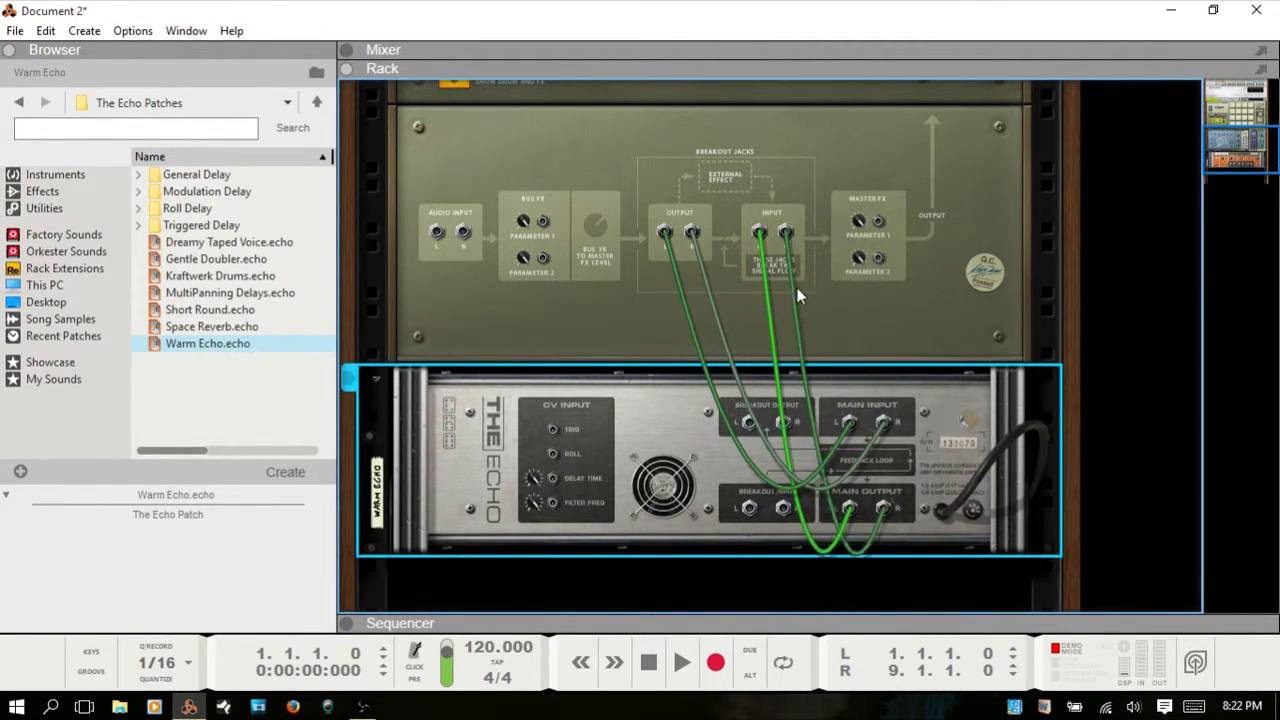
pyautogui.press('Tab')
# Step: Audition the bass drum on pad 1 with The Echo in the external effect loop, and check the drum's Bus FX send
pyautogui.scroll(5, 818, 342)
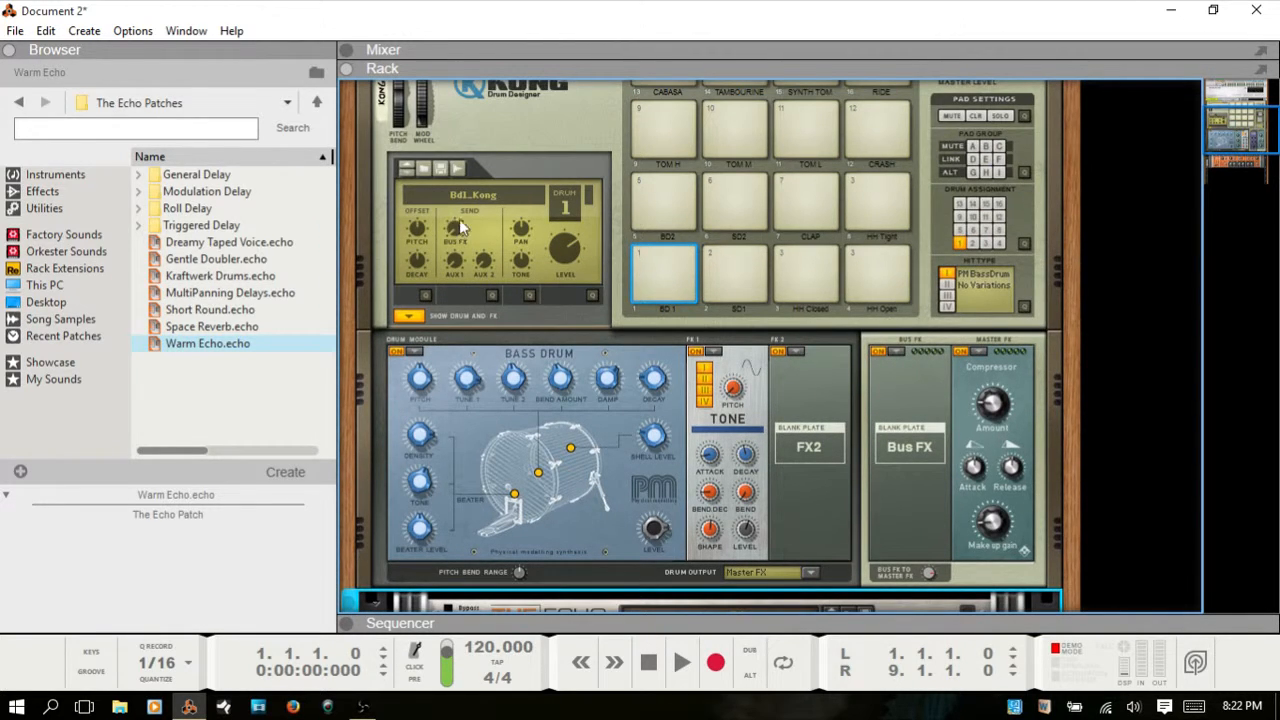
pyautogui.click(659, 256)
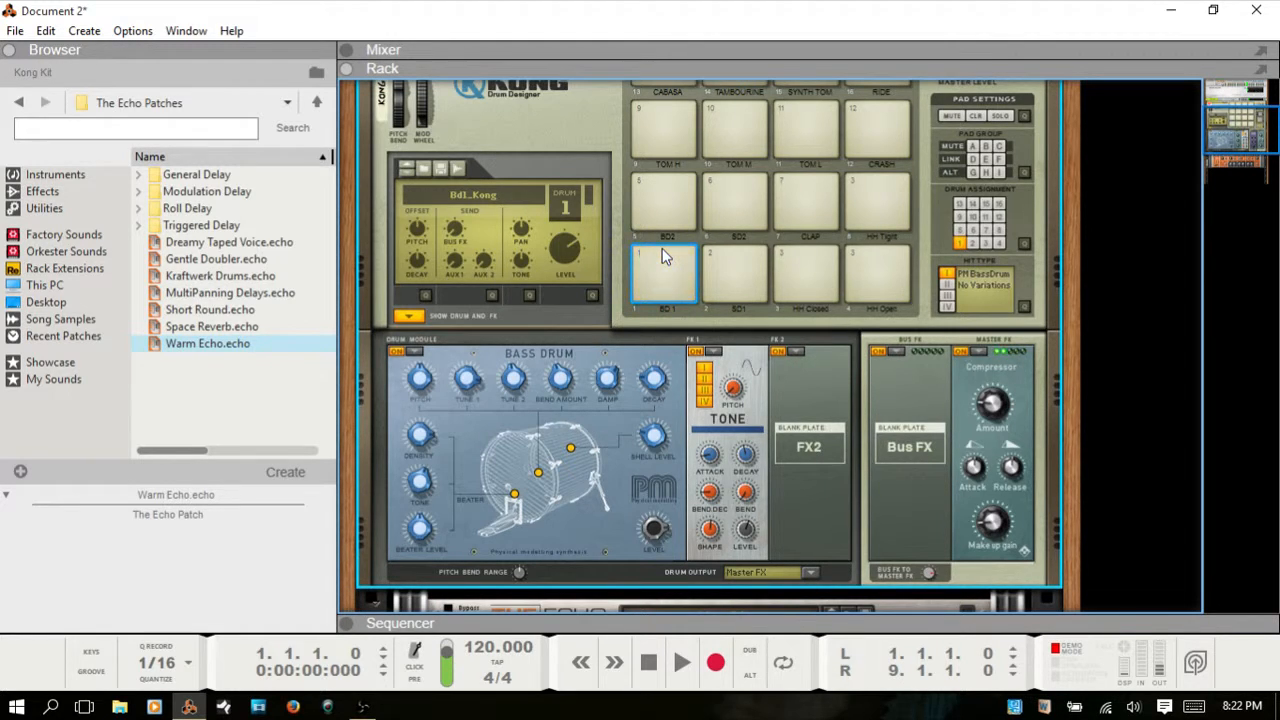
pyautogui.click(662, 254)
pyautogui.scroll(-2, 665, 246)
pyautogui.scroll(-3, 668, 243)
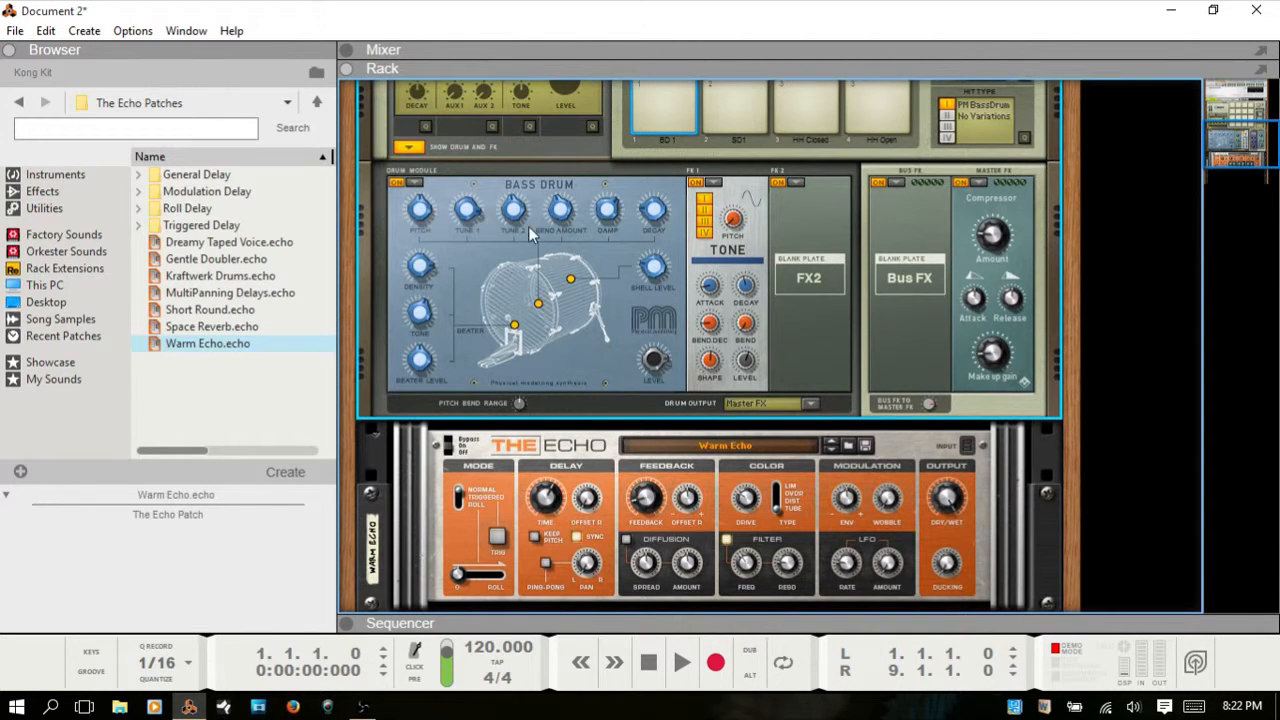
pyautogui.scroll(2, 529, 226)
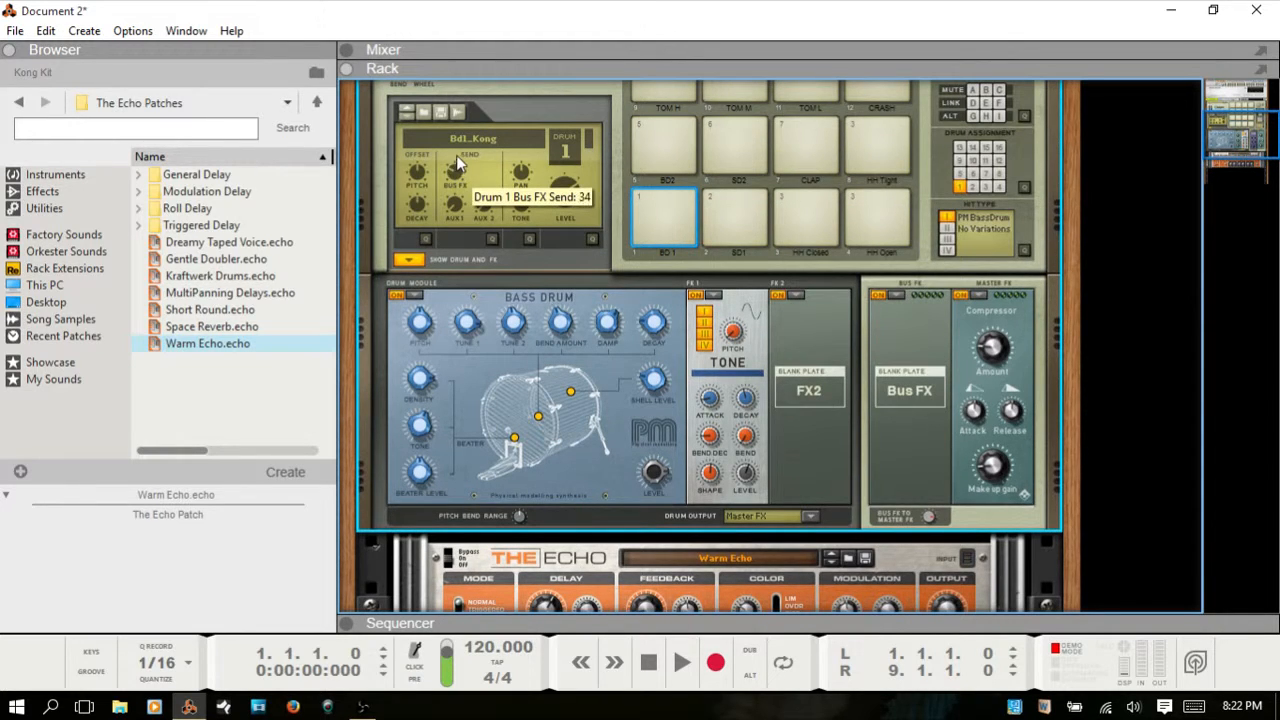
pyautogui.click(666, 200)
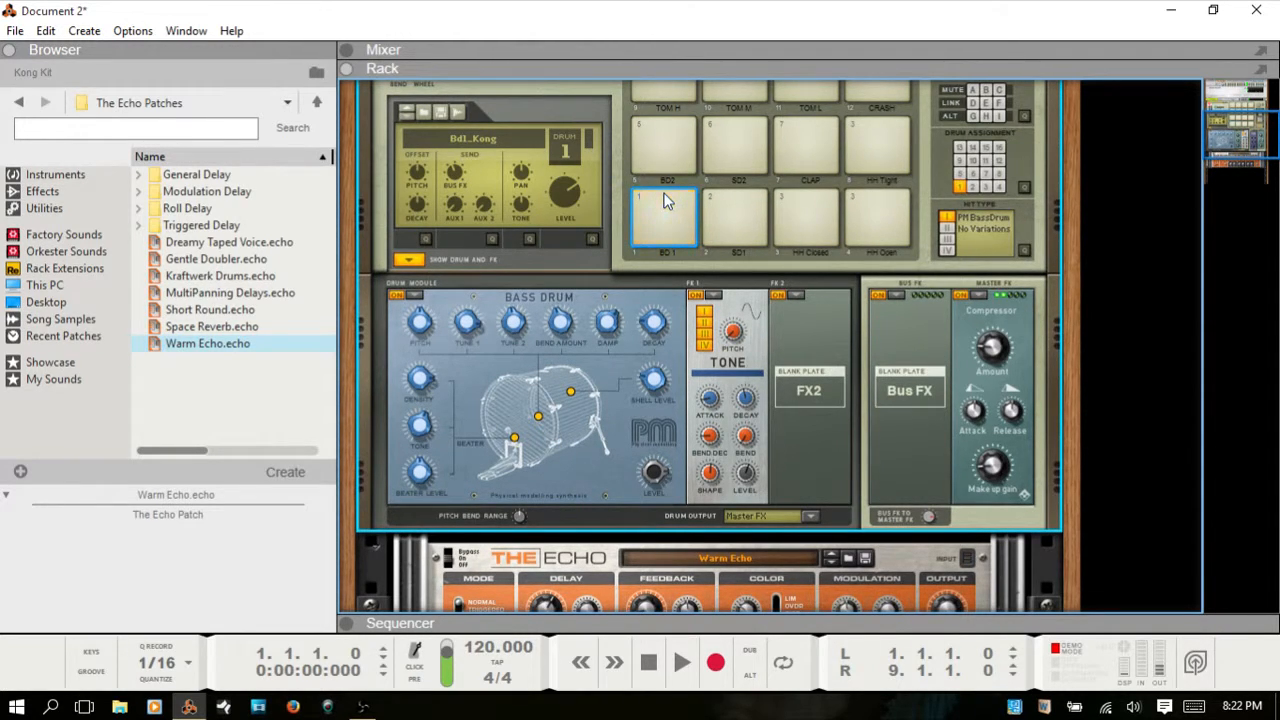
pyautogui.click(666, 200)
# Step: Load the MultiPanning Delays patch into The Echo and audition the bass drum on pad 1 through it
pyautogui.scroll(-2, 666, 202)
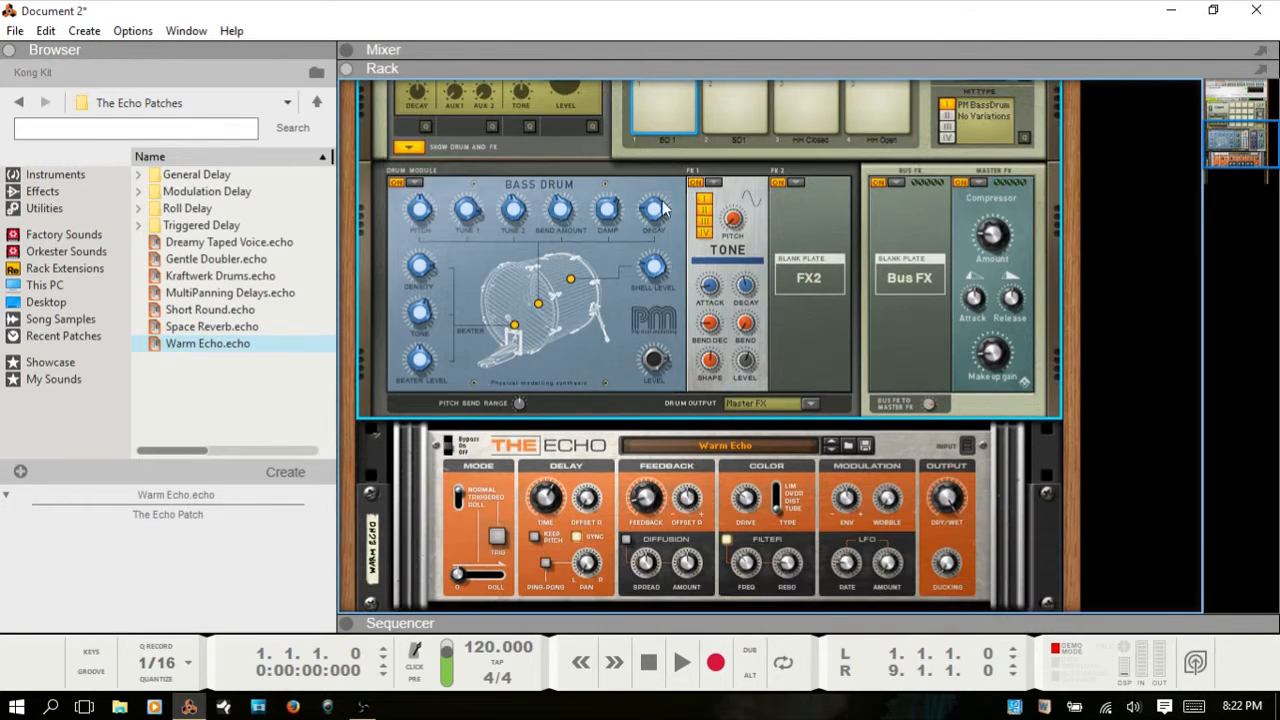
pyautogui.click(728, 442)
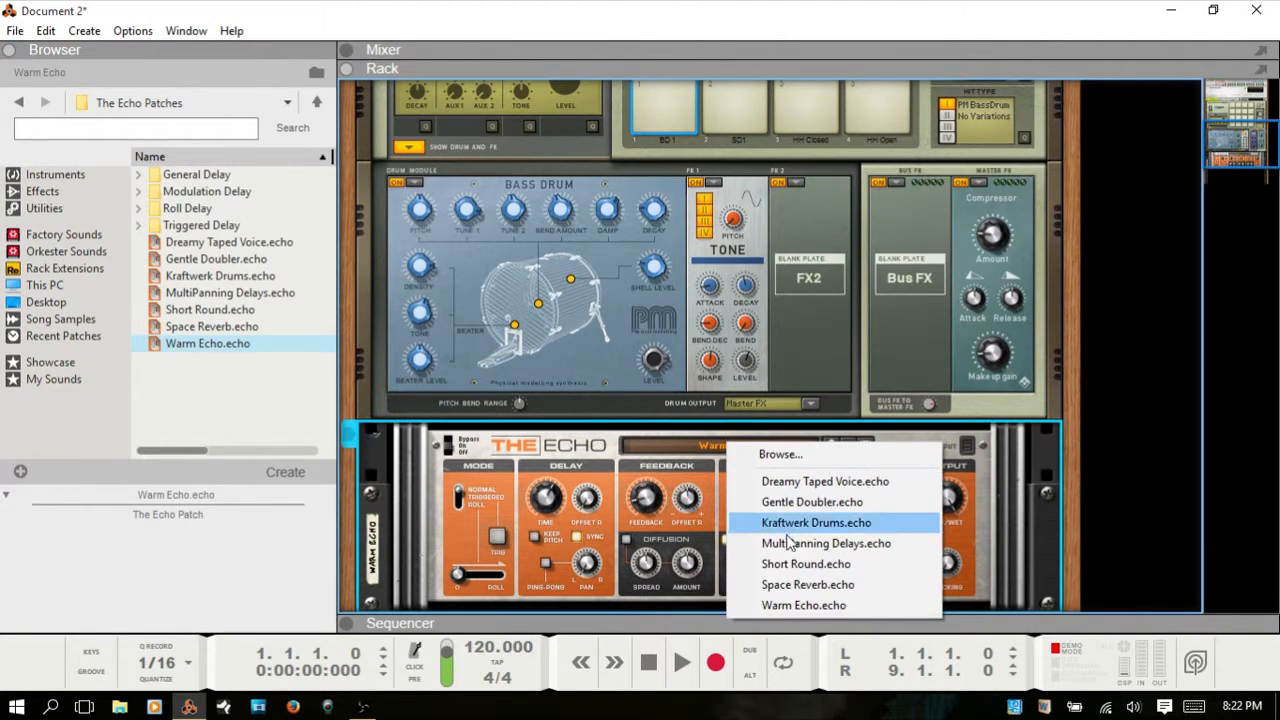
pyautogui.click(845, 544)
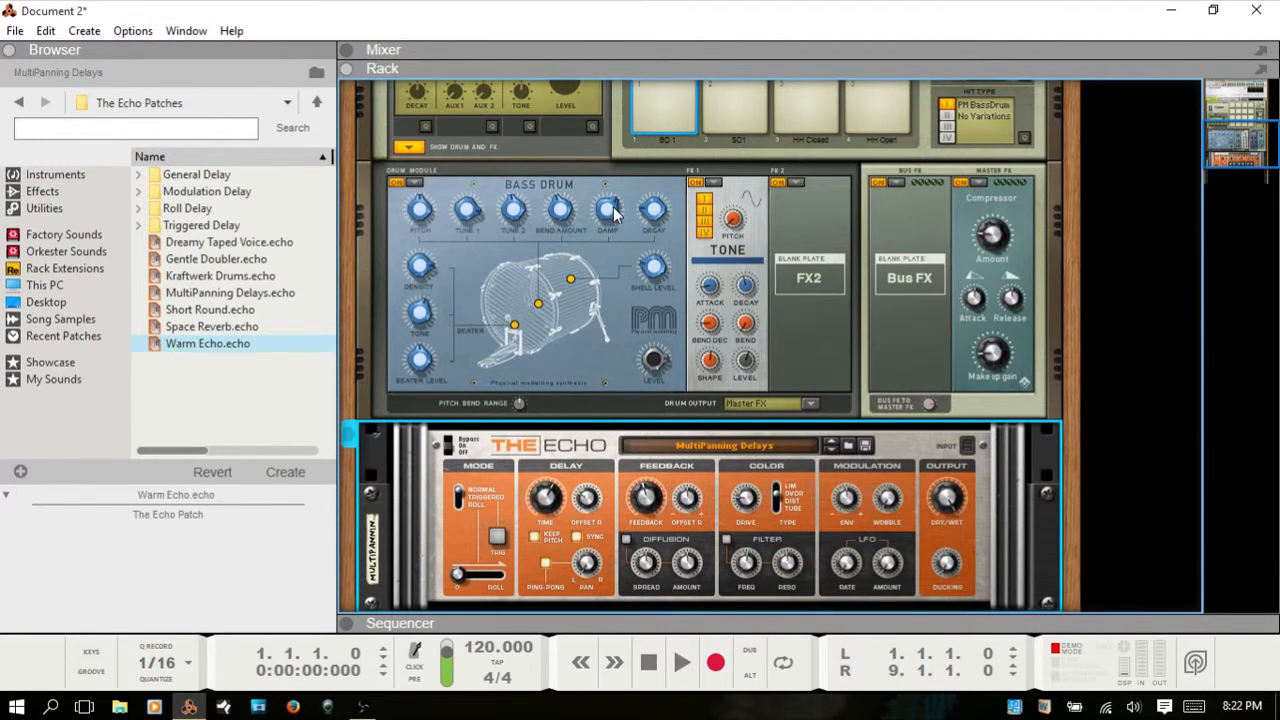
pyautogui.scroll(1, 615, 205)
pyautogui.click(671, 131)
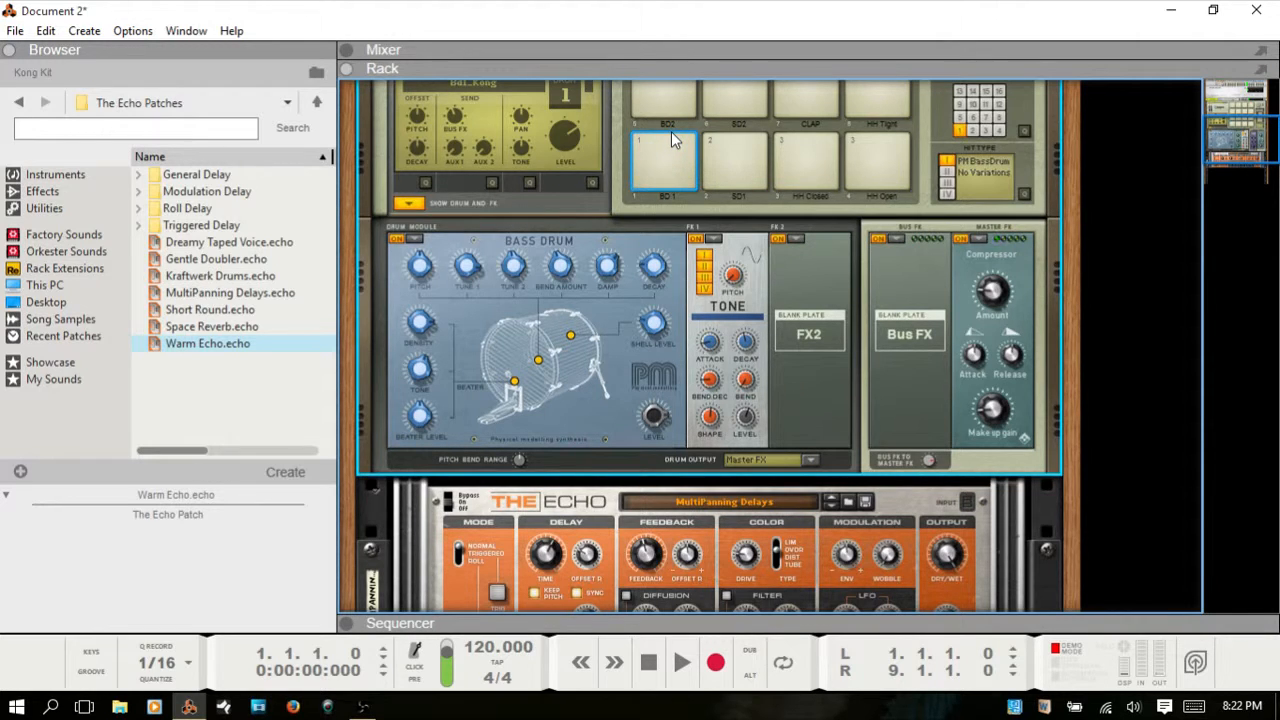
# Step: Switch The Echo to the Kraftwerk Drums patch and audition the bass drum on pad 1 repeatedly
pyautogui.click(725, 500)
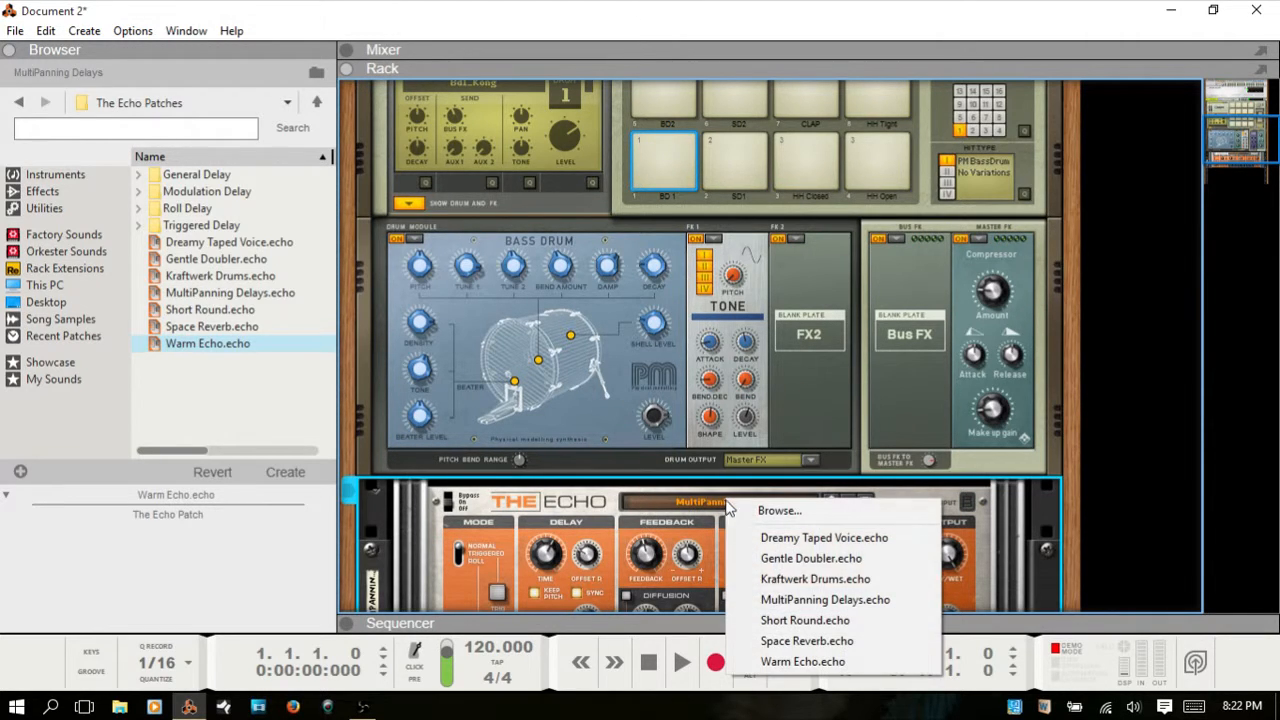
pyautogui.click(785, 588)
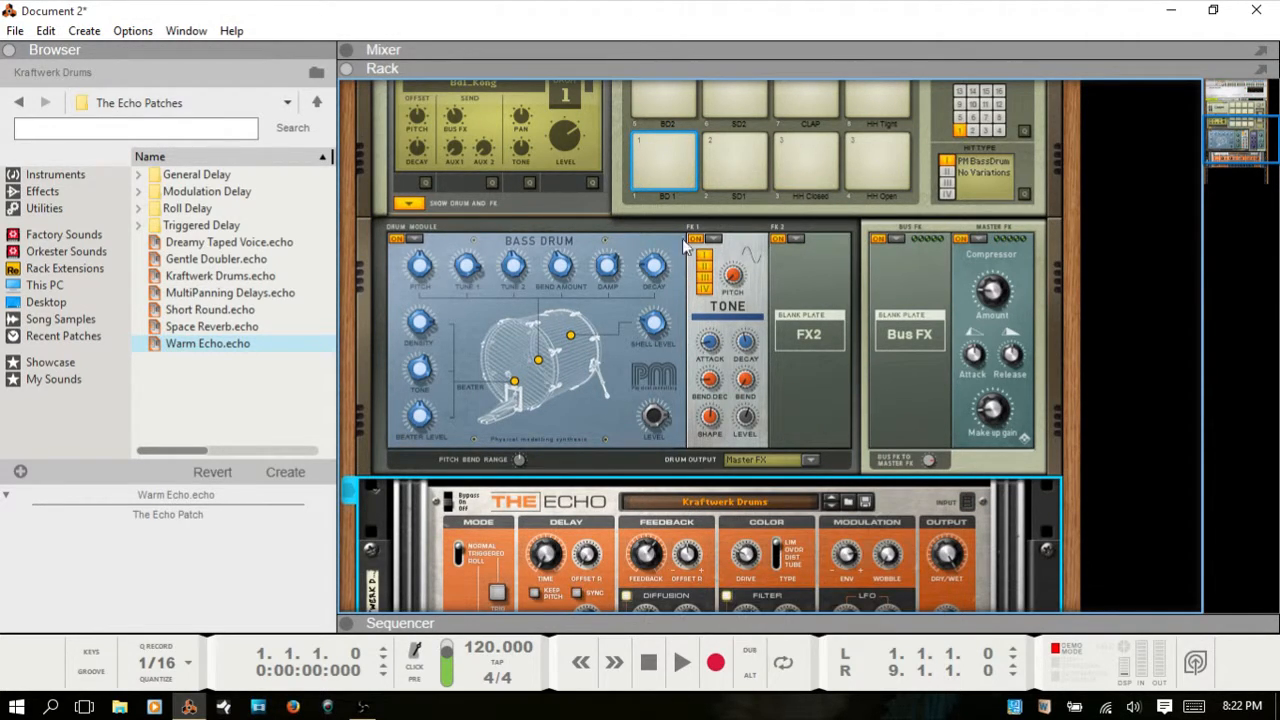
pyautogui.click(662, 146)
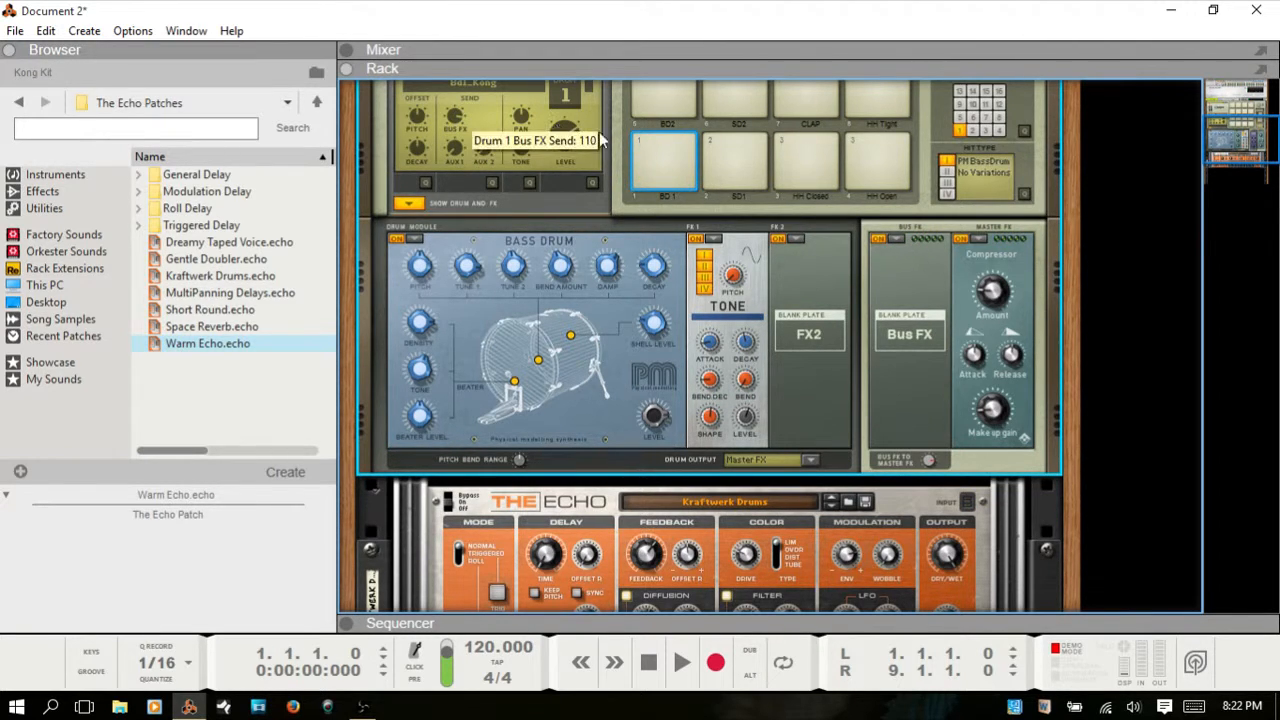
pyautogui.click(663, 148)
pyautogui.click(663, 148)
pyautogui.click(665, 146)
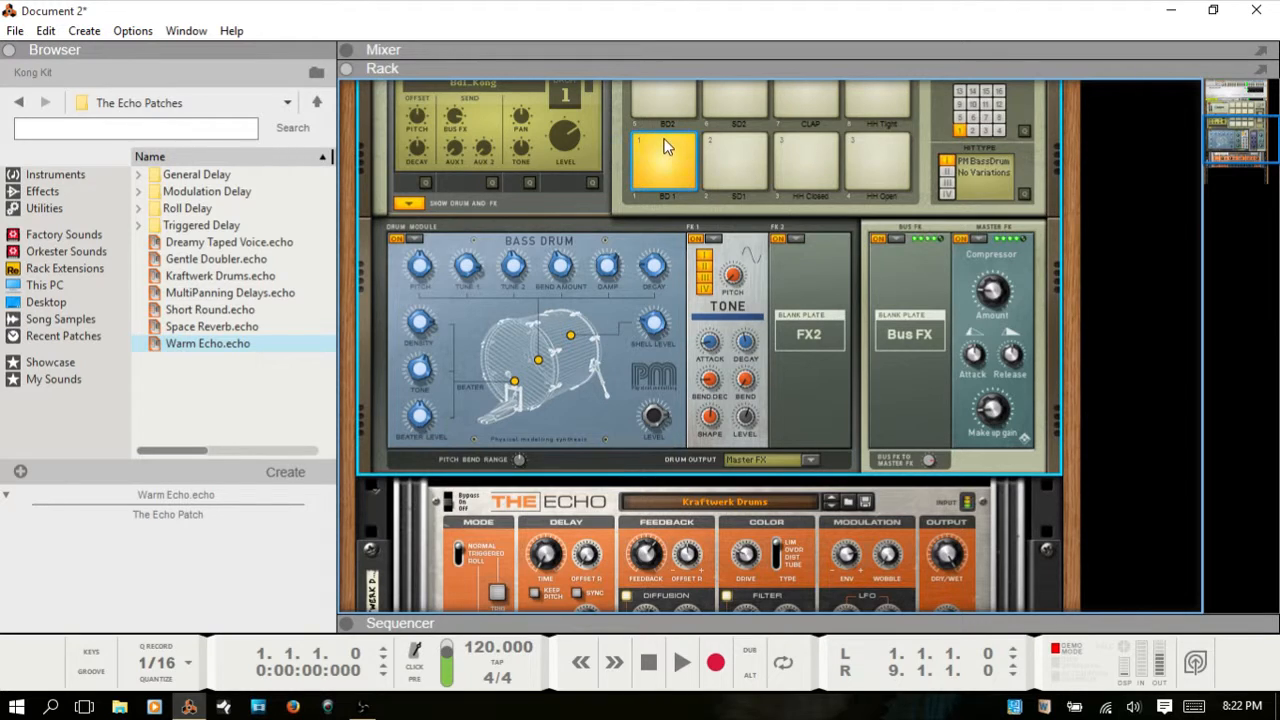
pyautogui.click(665, 146)
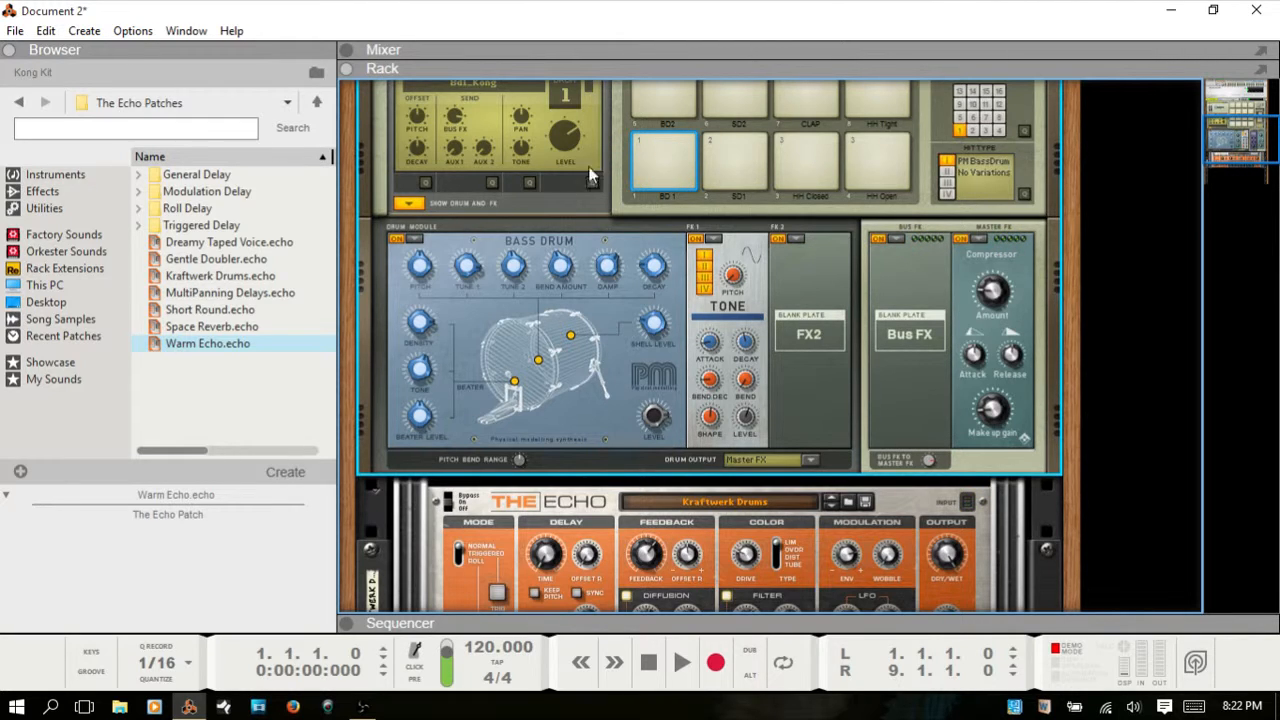
# Step: Audition the middle tom on pad 10 through The Echo and check the drum's Bus FX send
pyautogui.scroll(3, 760, 145)
pyautogui.click(738, 135)
pyautogui.click(738, 113)
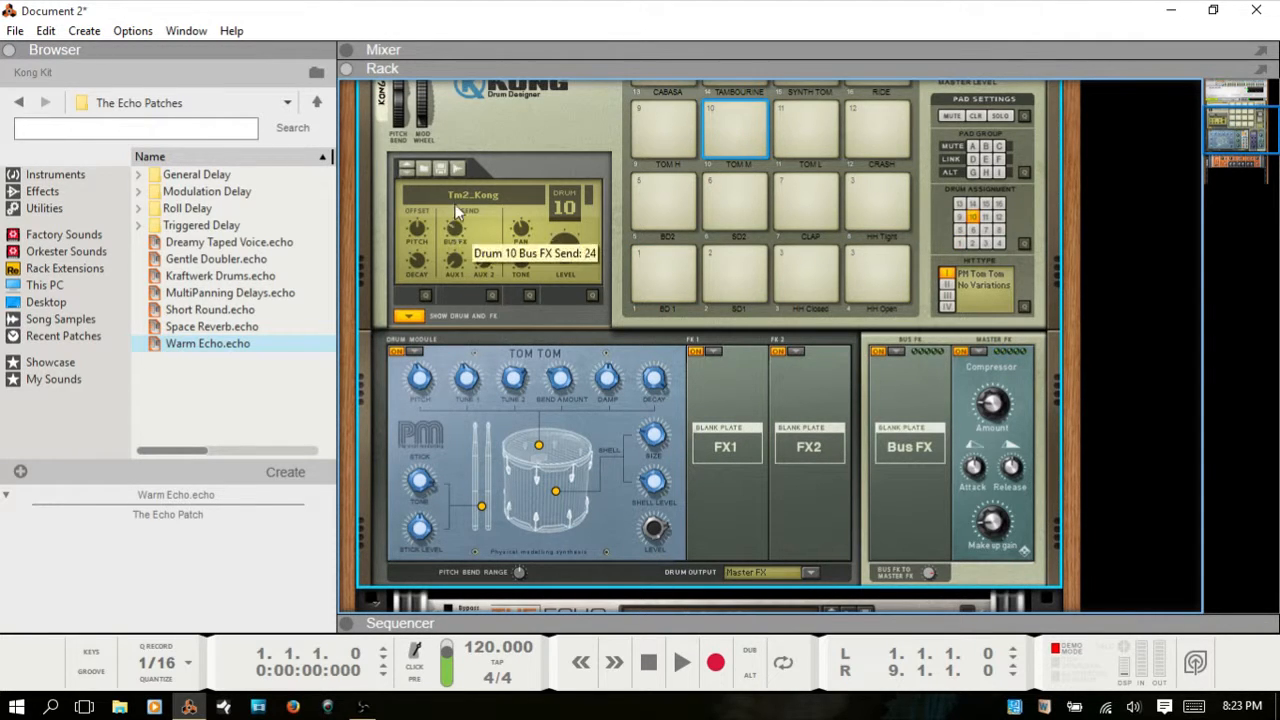
pyautogui.click(735, 110)
pyautogui.scroll(-7, 761, 185)
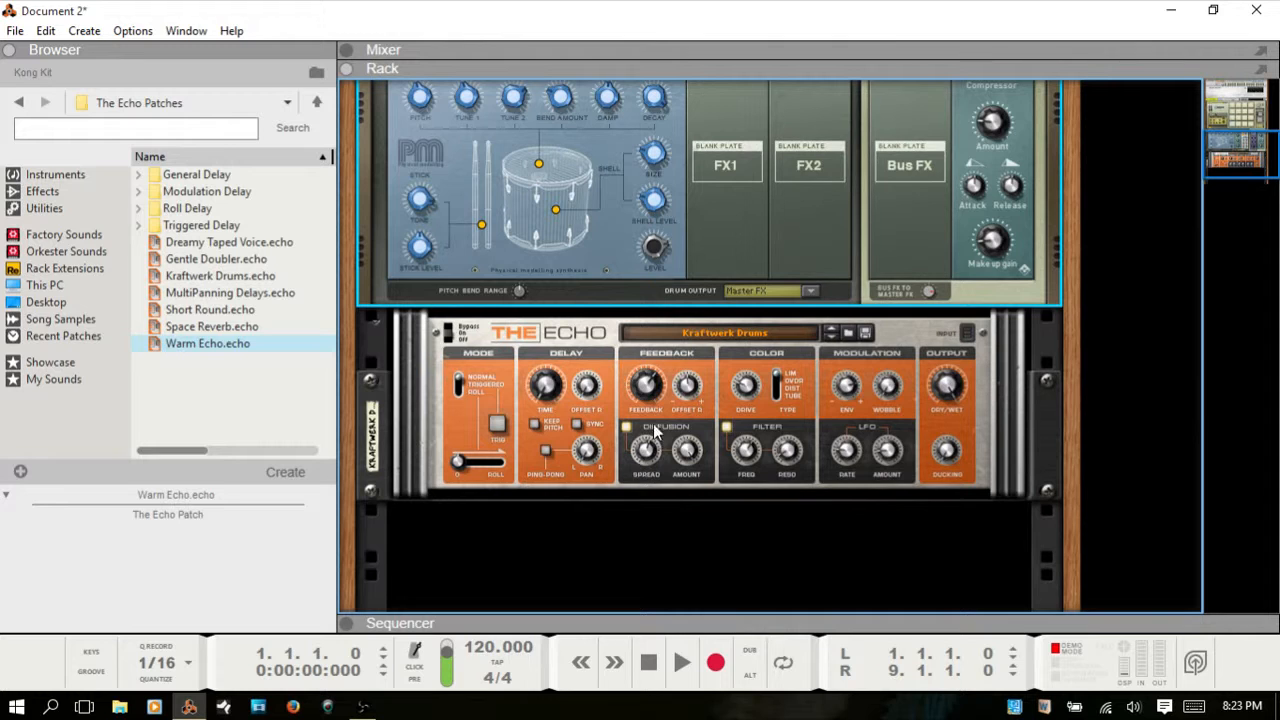
pyautogui.scroll(5, 669, 415)
pyautogui.scroll(5, 668, 420)
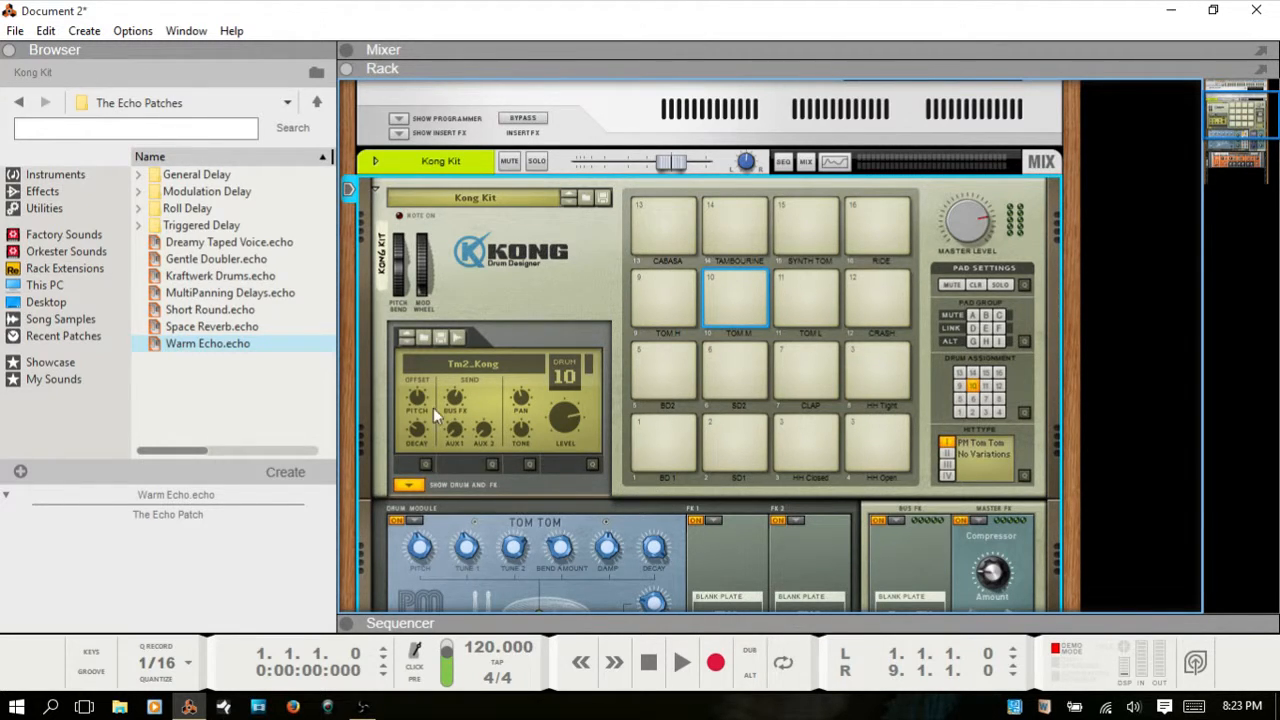
# Step: Compare the bass drum on pad 1 with the snare on pad 2 through the external effect
pyautogui.click(662, 472)
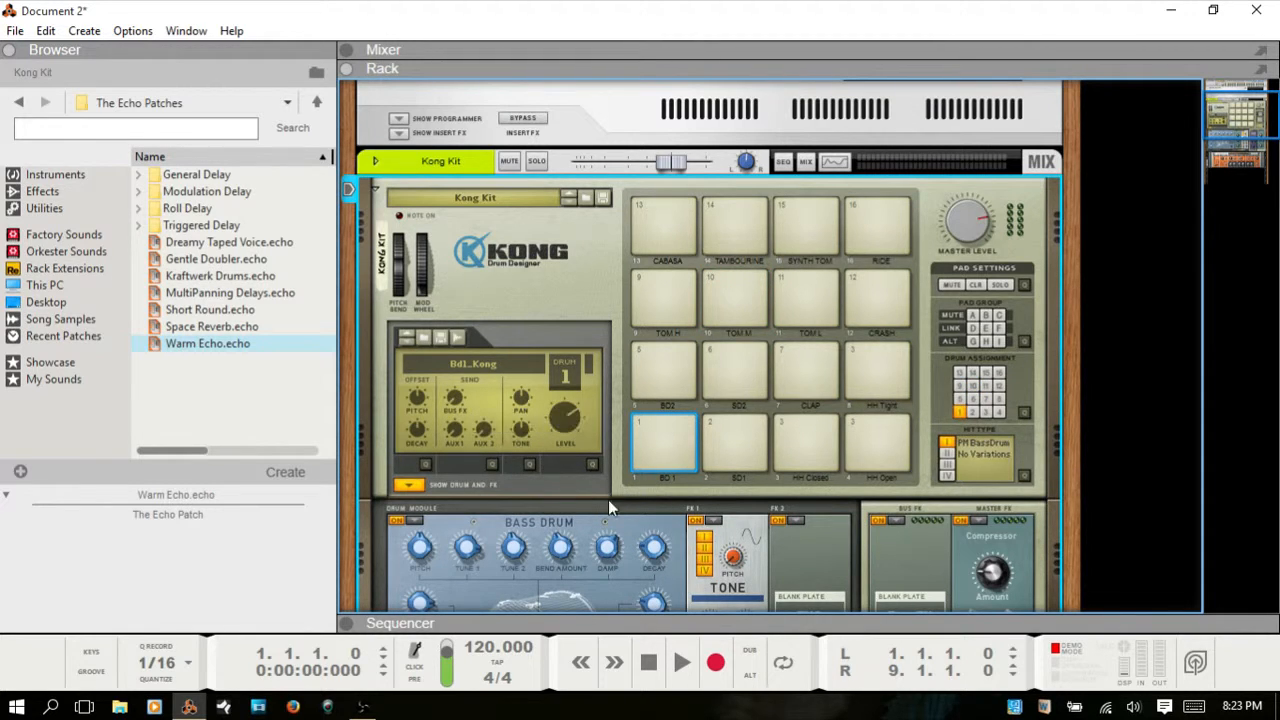
pyautogui.click(740, 477)
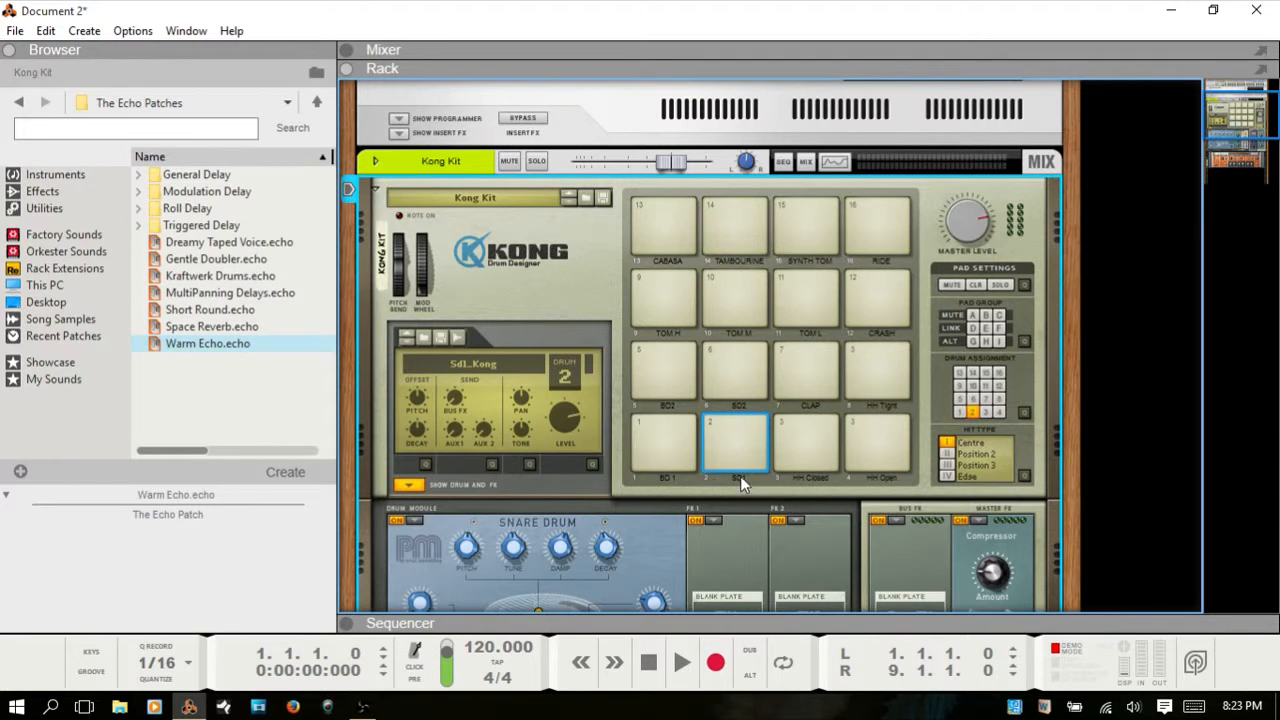
pyautogui.click(672, 476)
# Step: Delete The Echo device from the rack
pyautogui.scroll(-3, 672, 478)
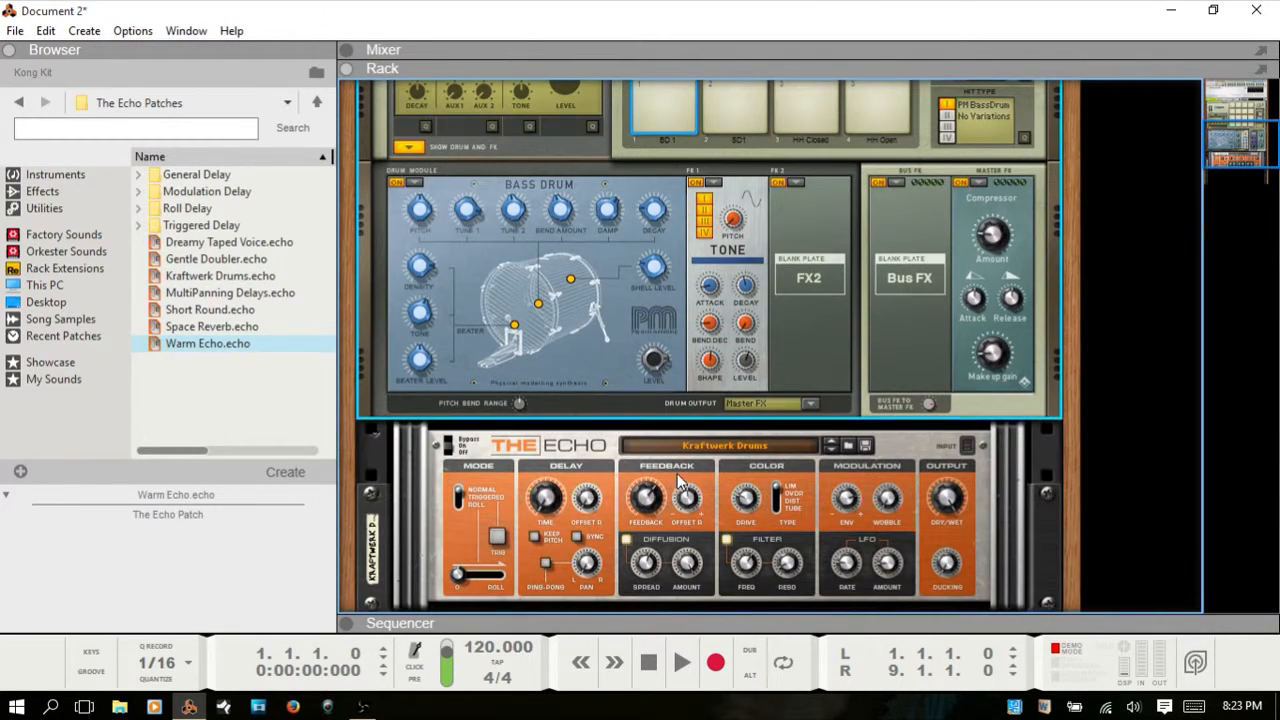
pyautogui.click(700, 478)
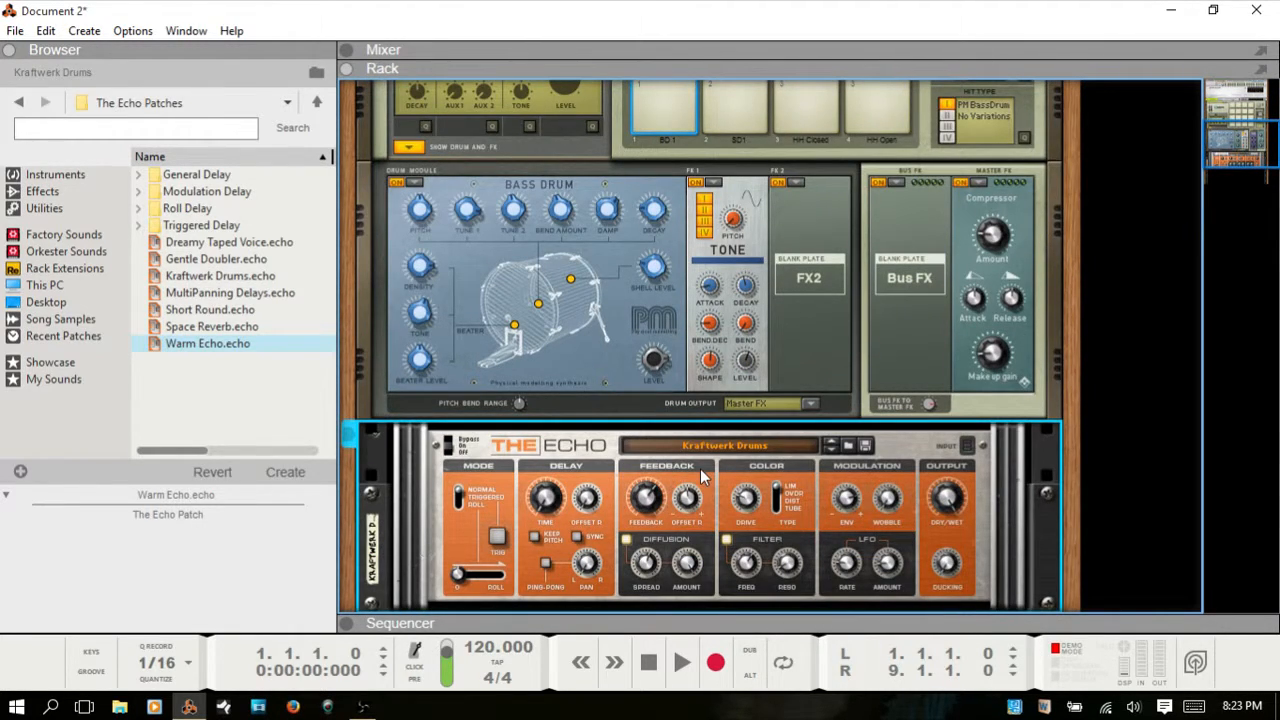
pyautogui.press('Delete')
pyautogui.press('Return')
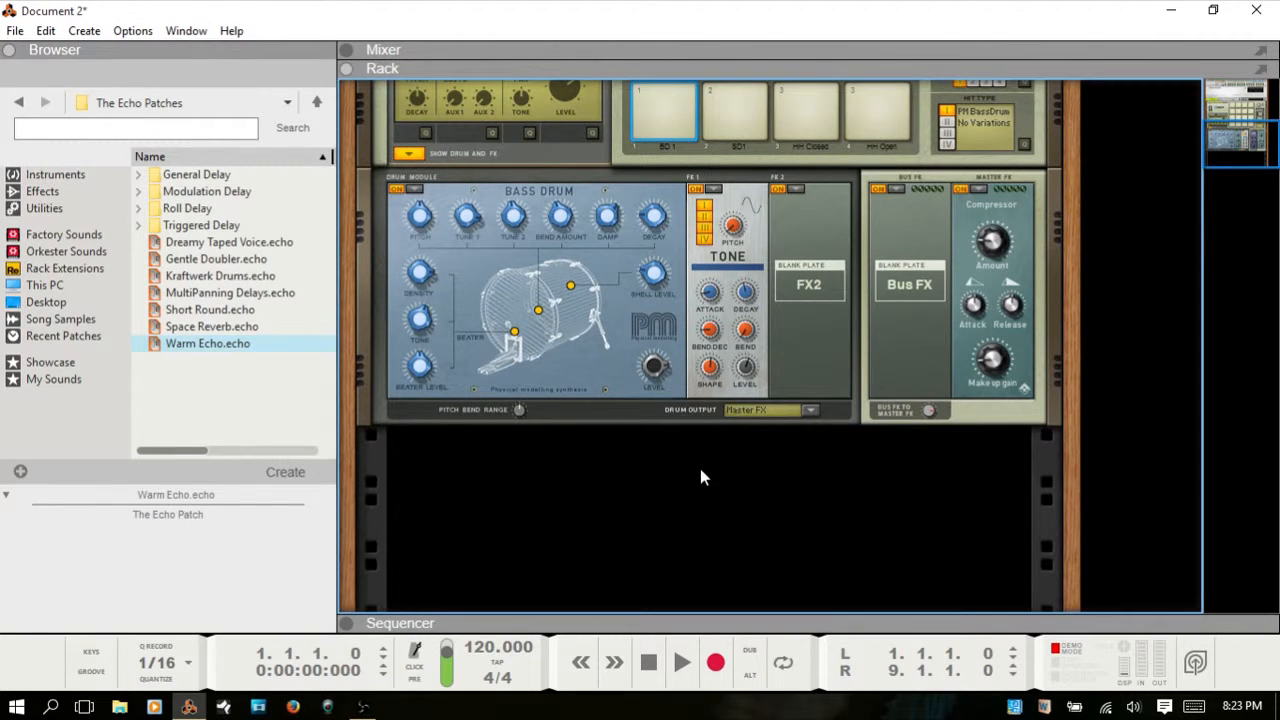
# Step: On the rear of the rack, add a Mix Channel utility directly below the Kong device
pyautogui.scroll(2, 540, 318)
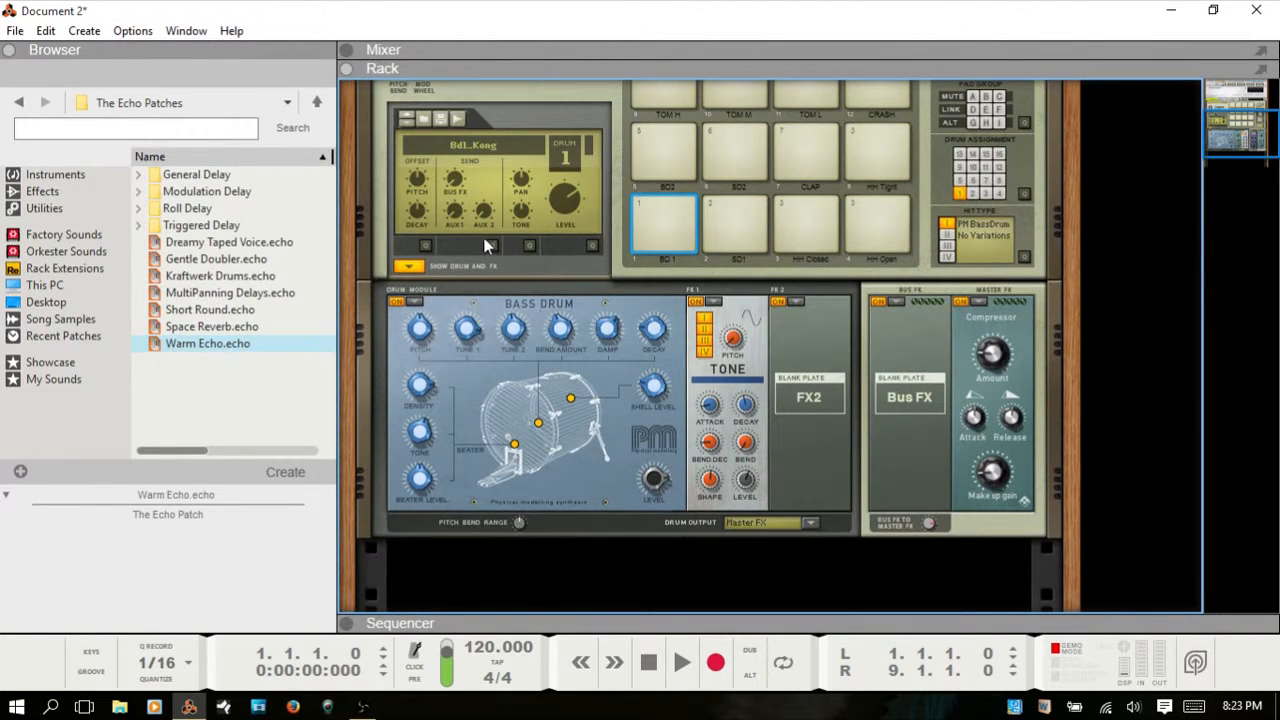
pyautogui.press('Tab')
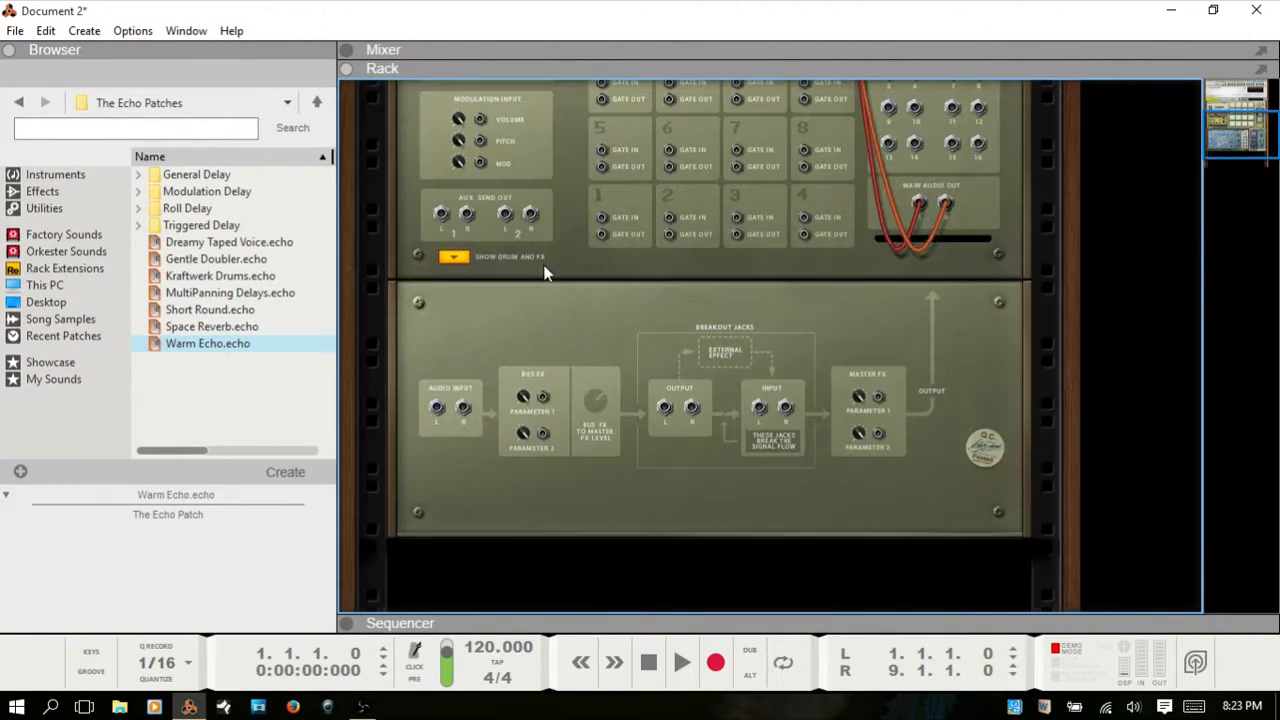
pyautogui.scroll(2, 616, 337)
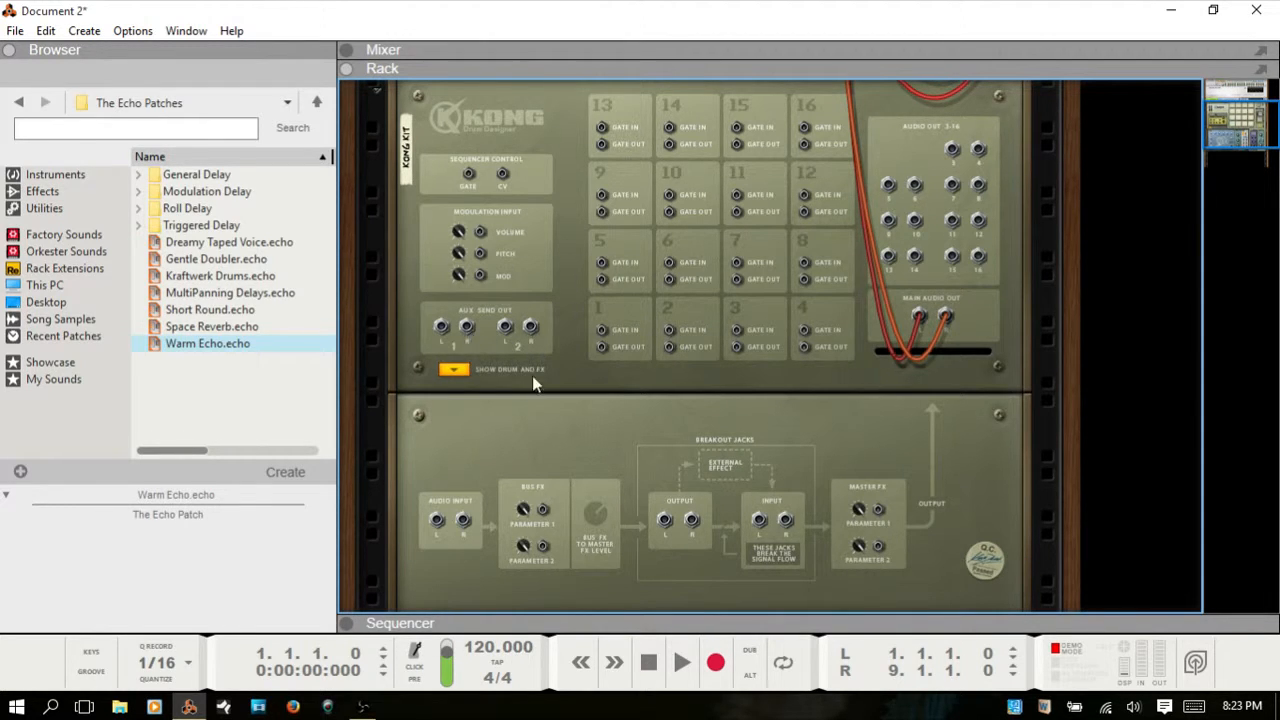
pyautogui.scroll(-5, 614, 422)
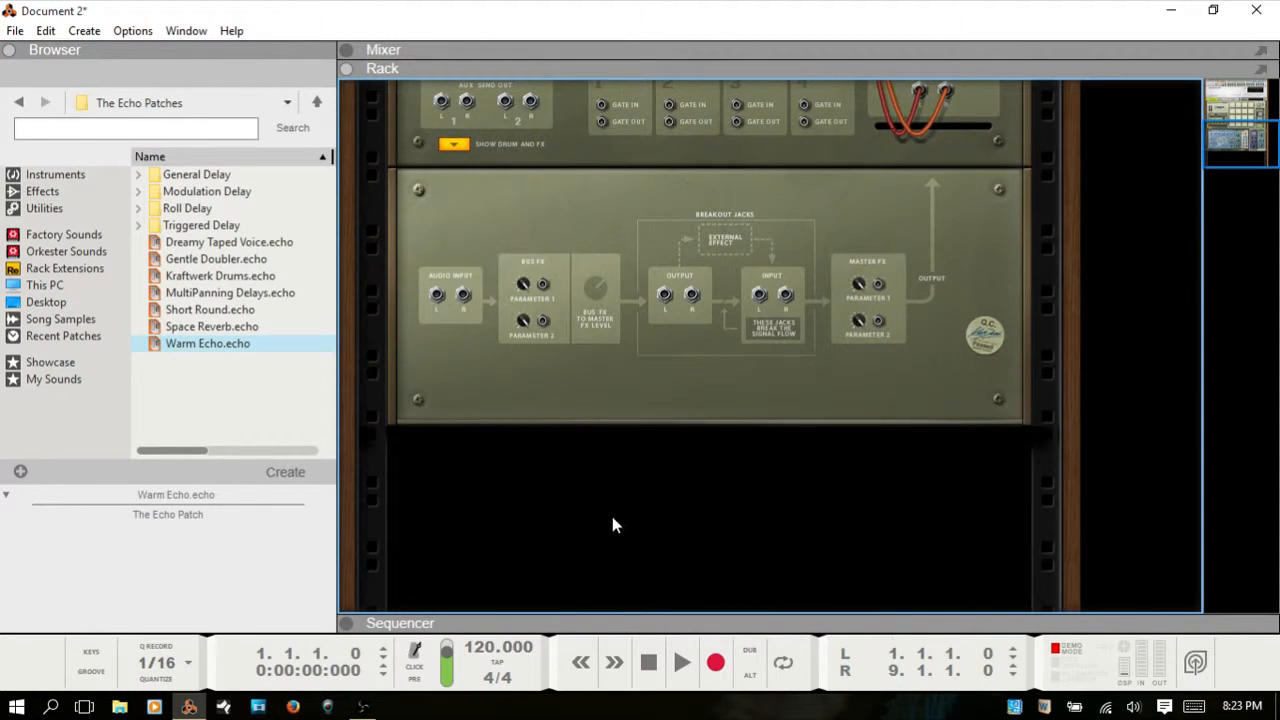
pyautogui.rightClick(660, 496)
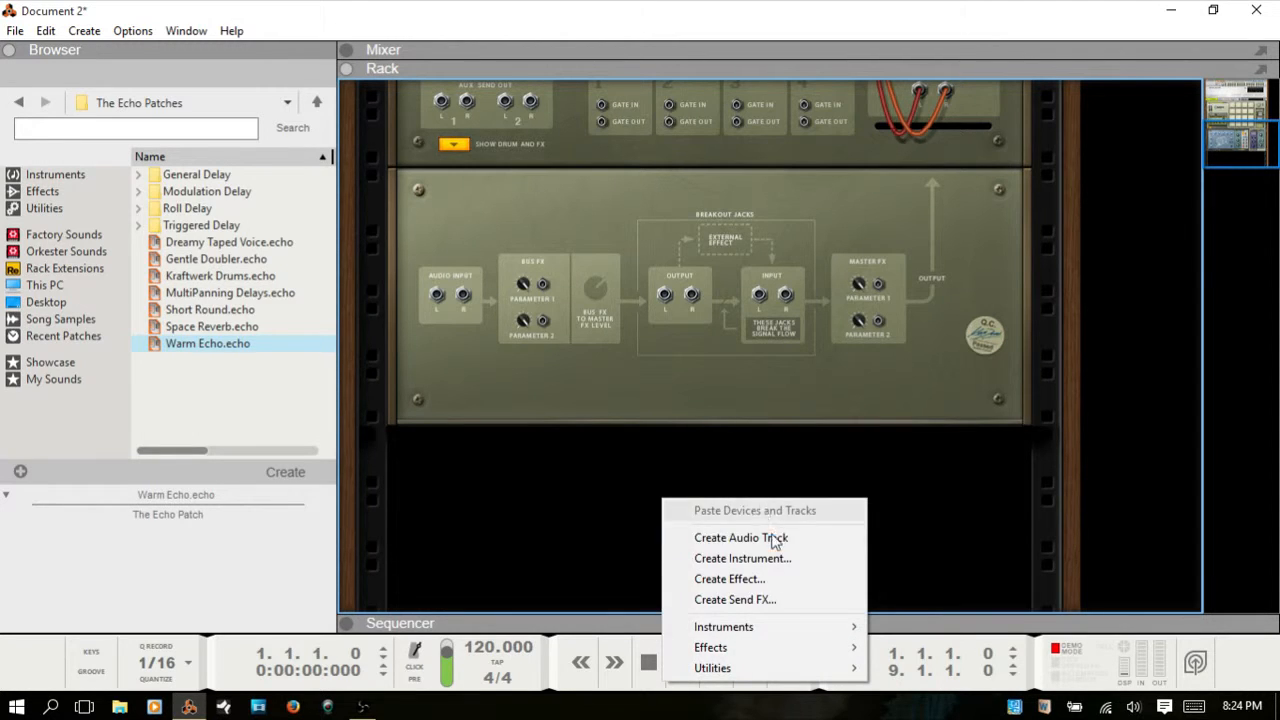
pyautogui.moveTo(775, 678)
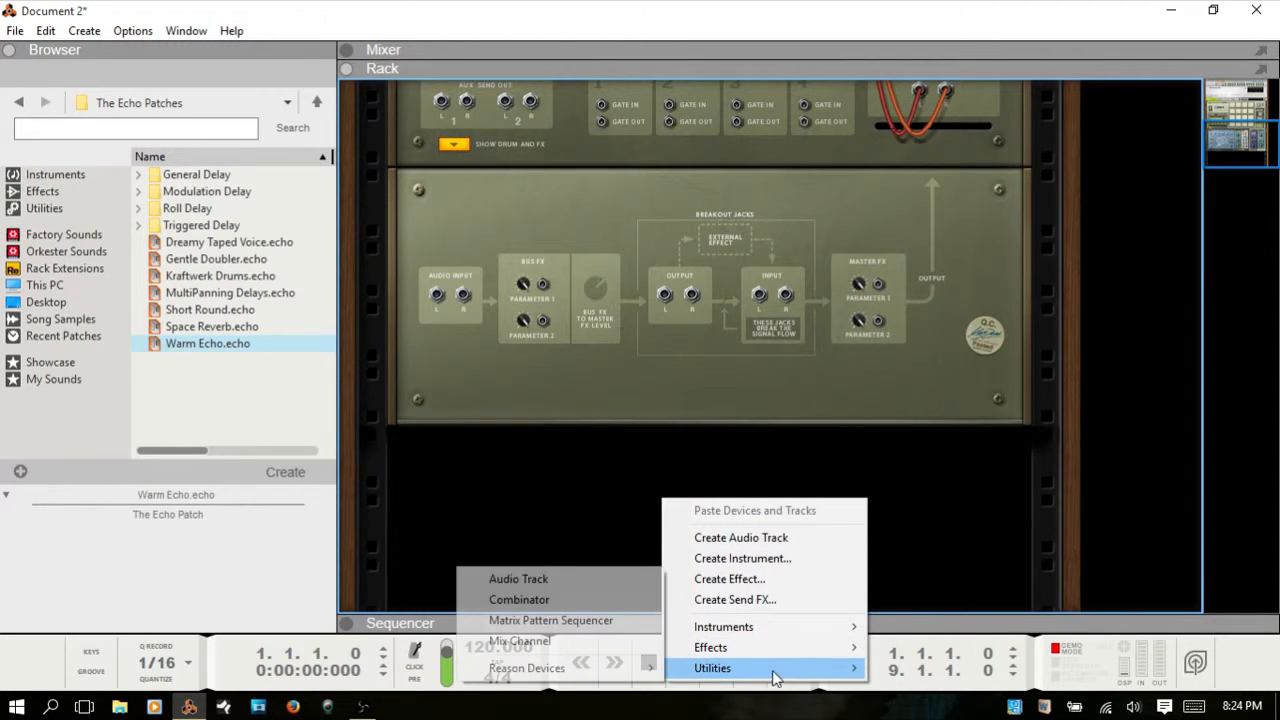
pyautogui.click(566, 643)
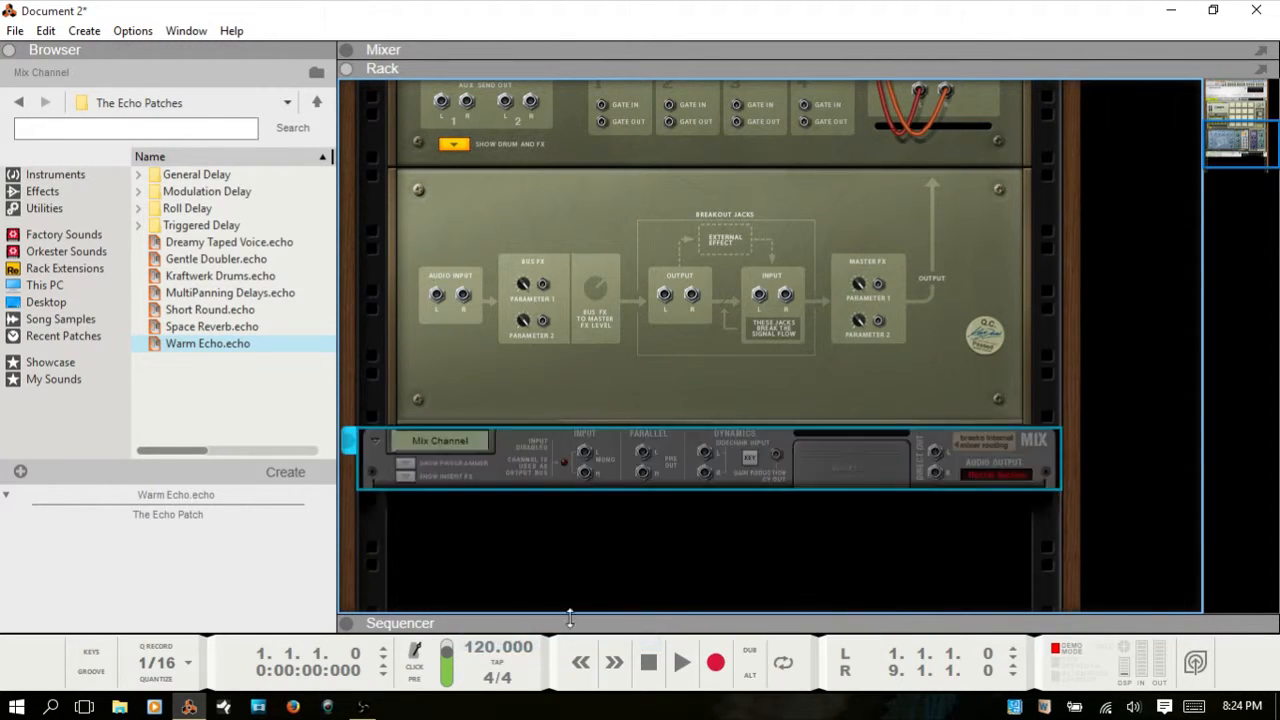
# Step: Reveal the Mix Channel's insert FX area and place an RV7000 MkII Reverb from the effects browser inside it
pyautogui.click(405, 478)
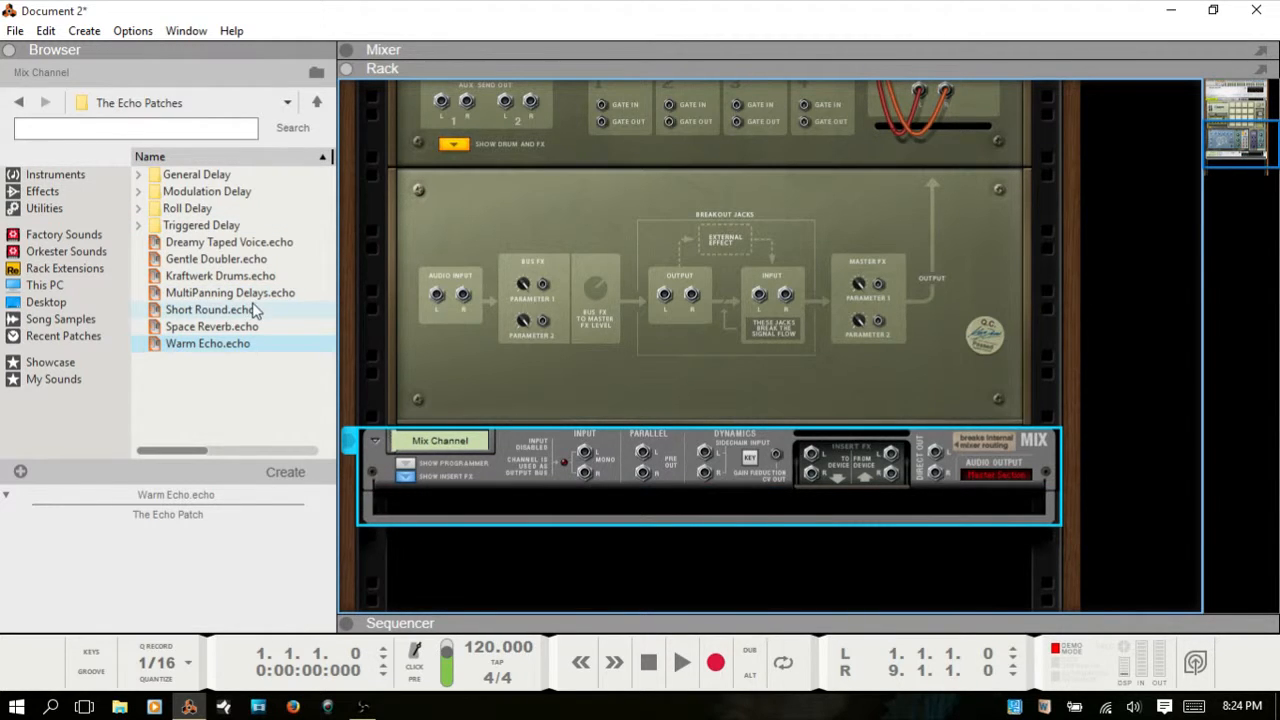
pyautogui.press('Tab')
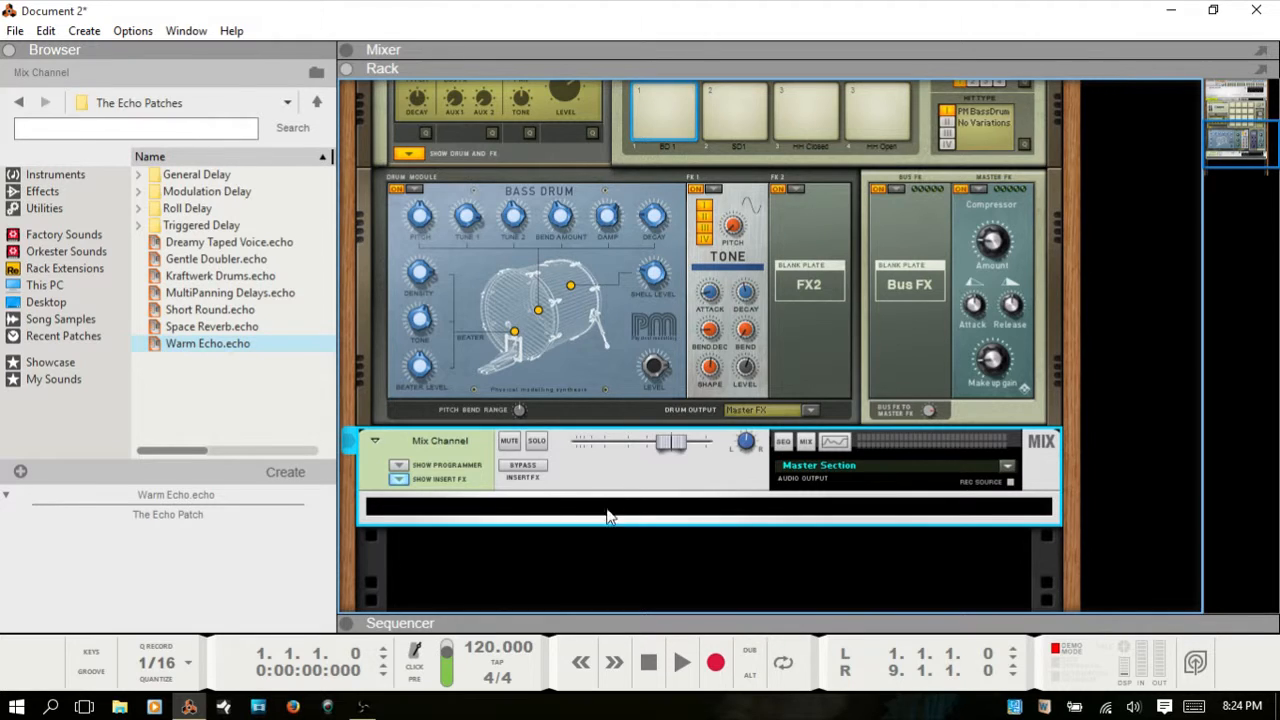
pyautogui.click(57, 190)
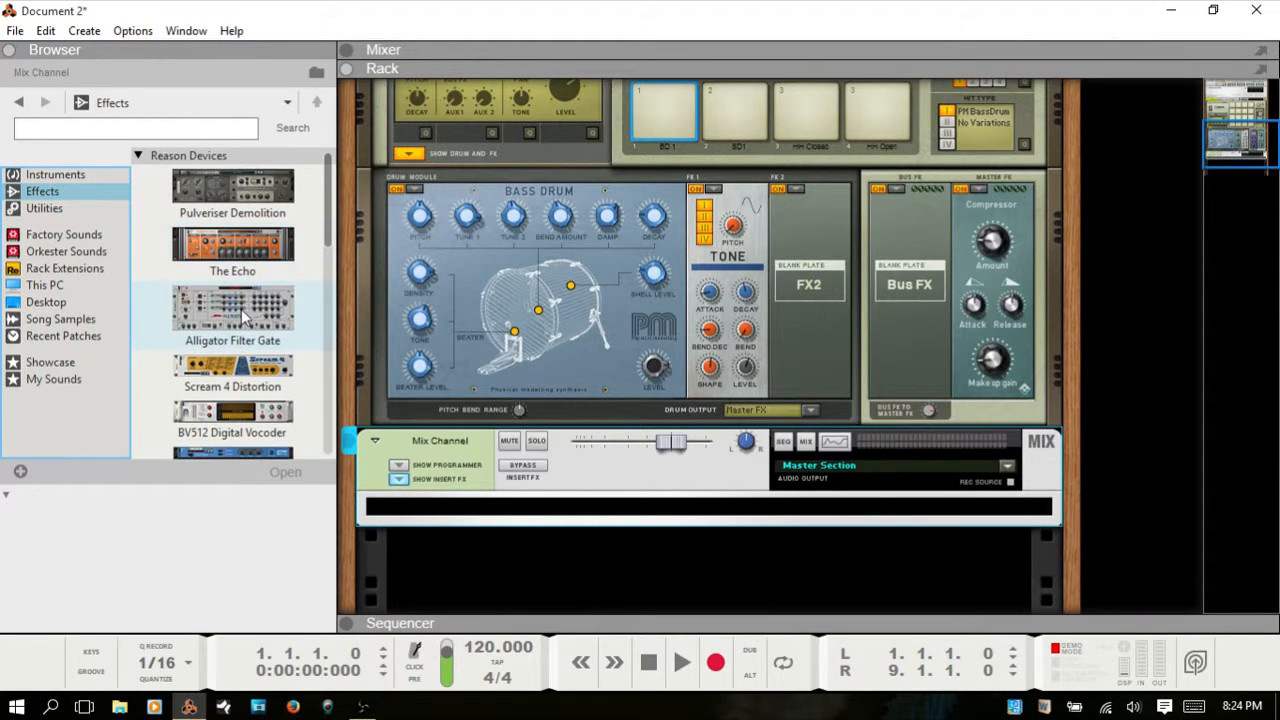
pyautogui.scroll(-1, 248, 318)
pyautogui.scroll(-1, 243, 363)
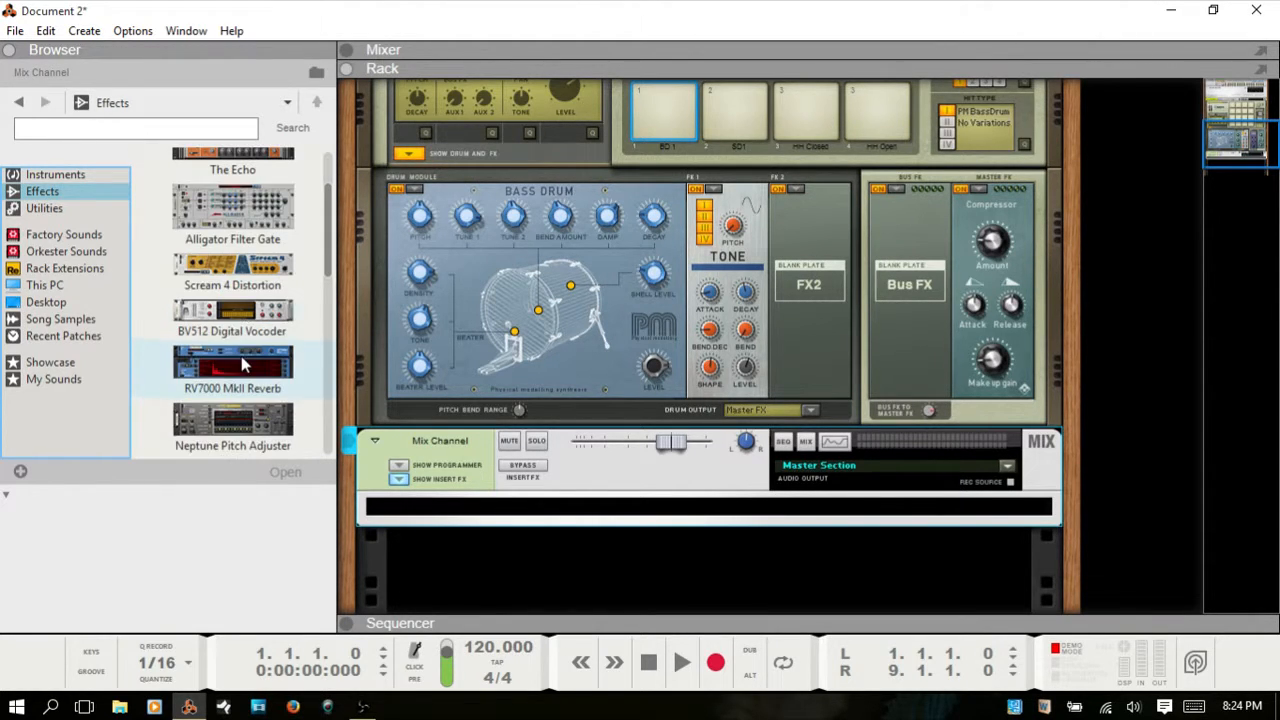
pyautogui.moveTo(241, 356)
pyautogui.mouseDown()
pyautogui.moveTo(433, 505)
pyautogui.moveTo(590, 528)
pyautogui.mouseUp()
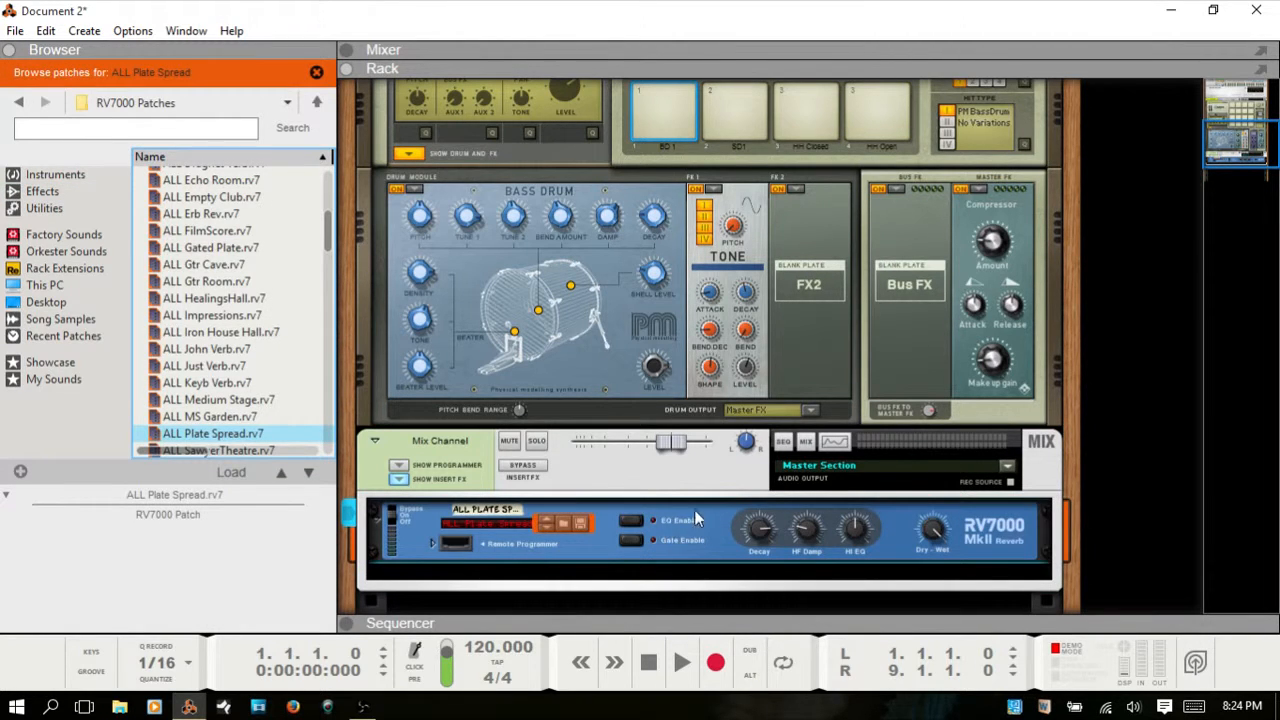
# Step: On the rear of the rack, cable Kong's Aux Send 1 stereo outputs to the Mix Channel's left and right inputs
pyautogui.scroll(3, 671, 487)
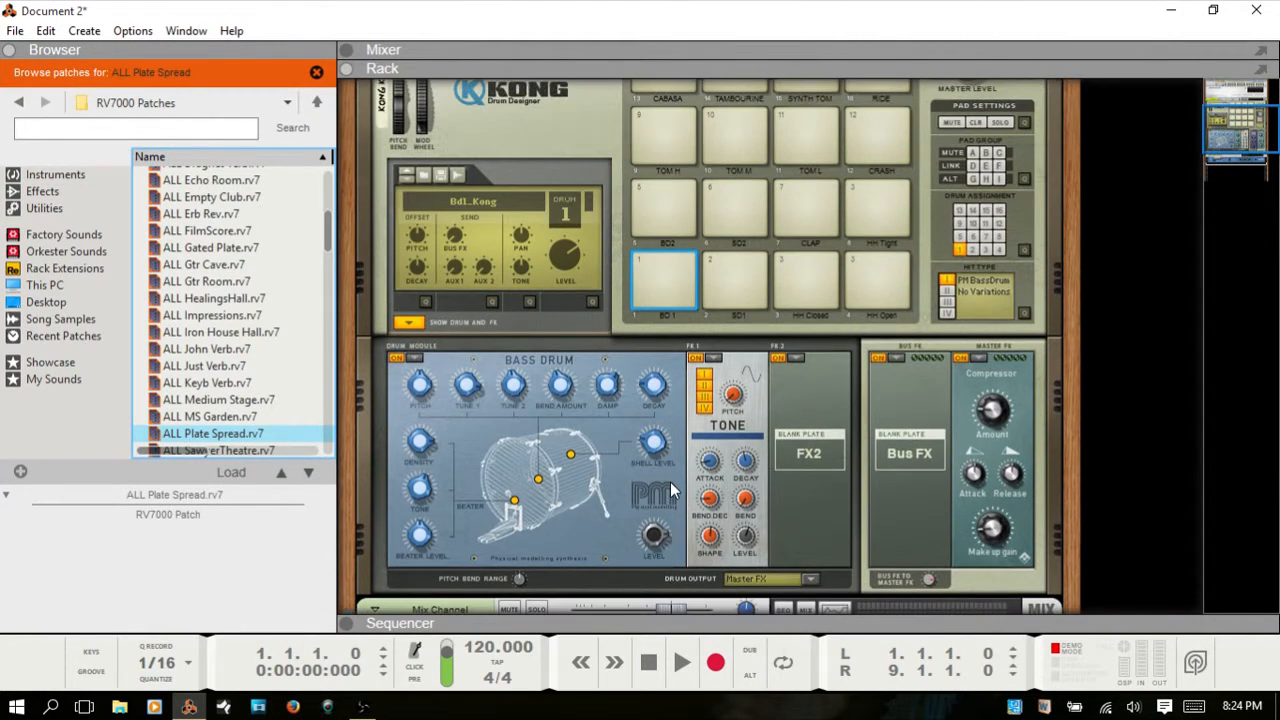
pyautogui.press('Tab')
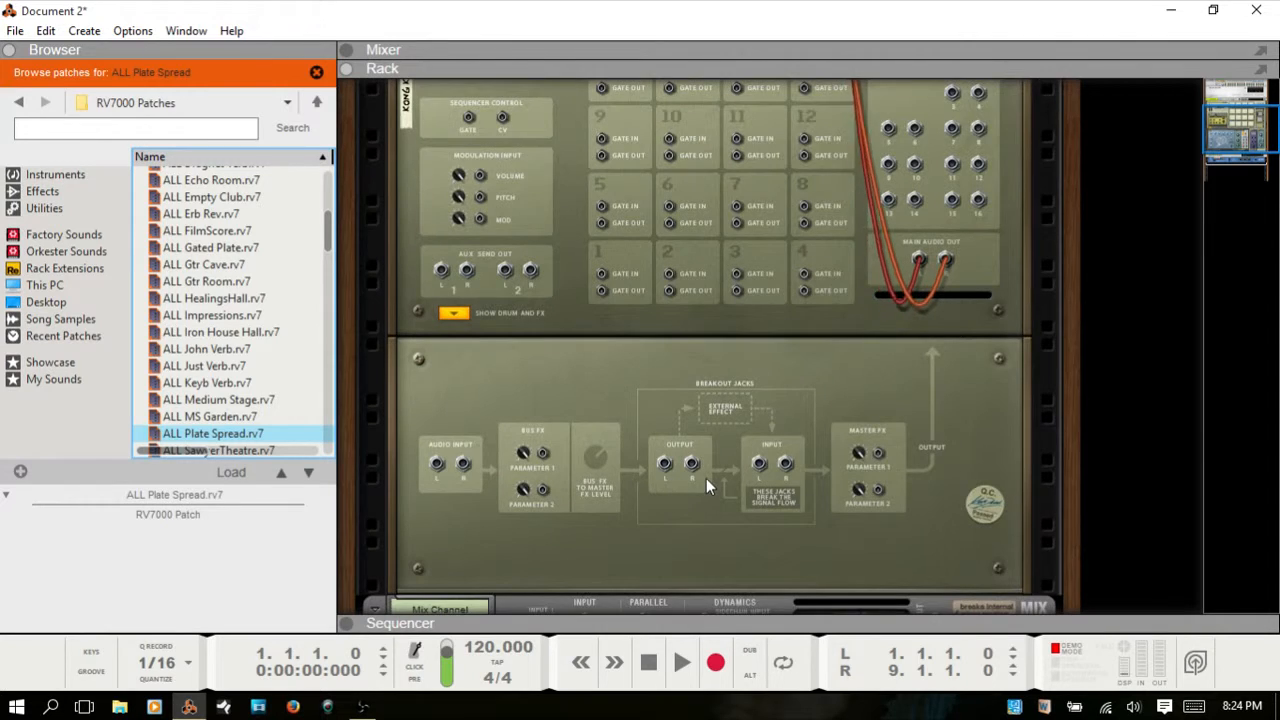
pyautogui.scroll(-3, 706, 478)
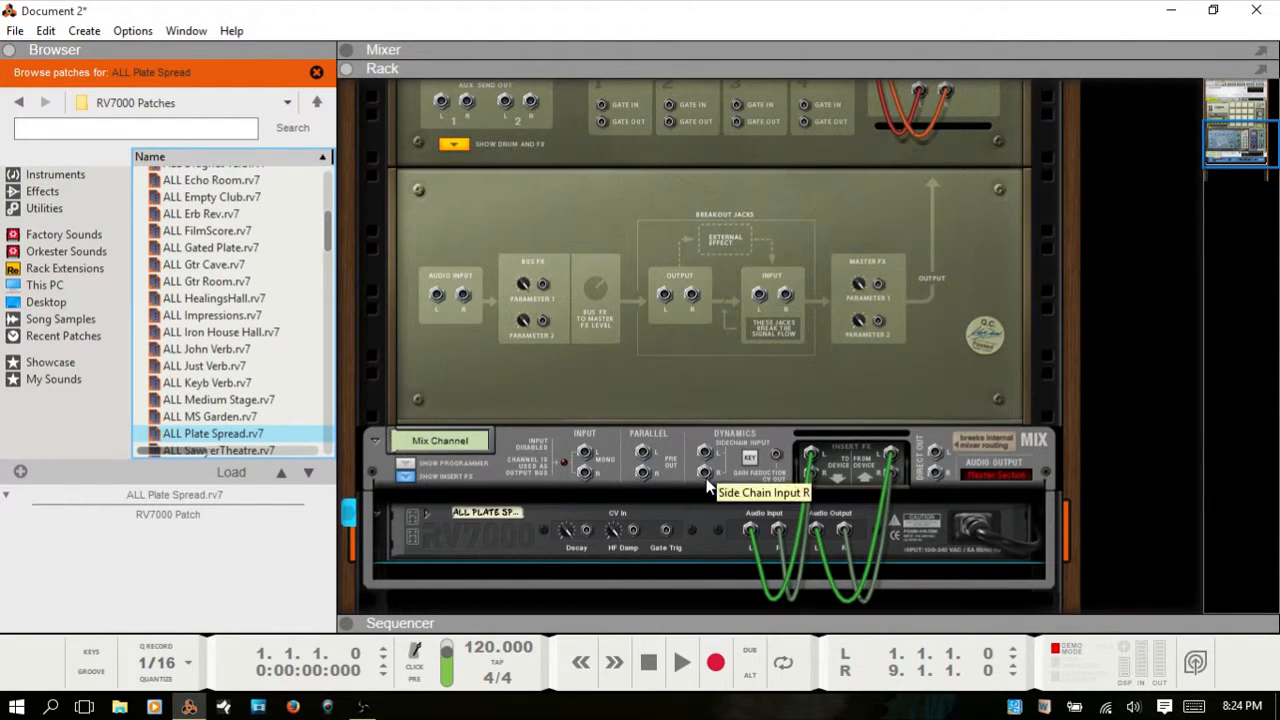
pyautogui.scroll(1, 706, 478)
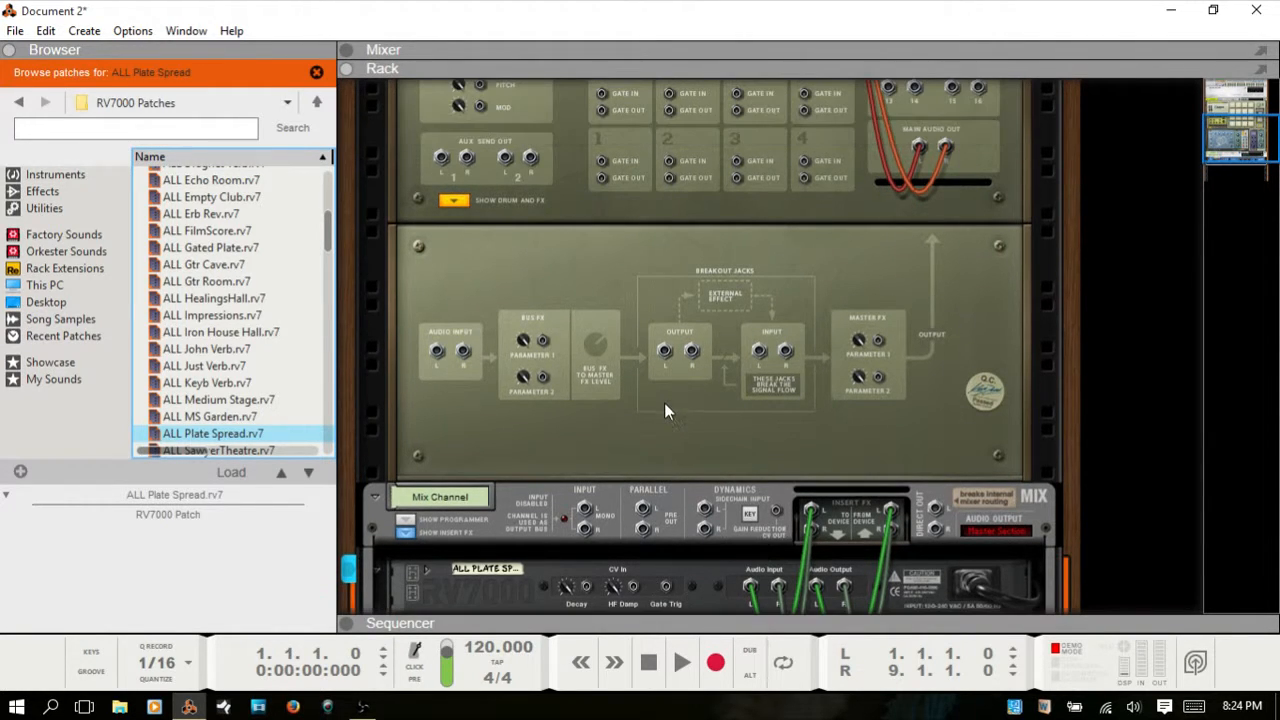
pyautogui.click(443, 160)
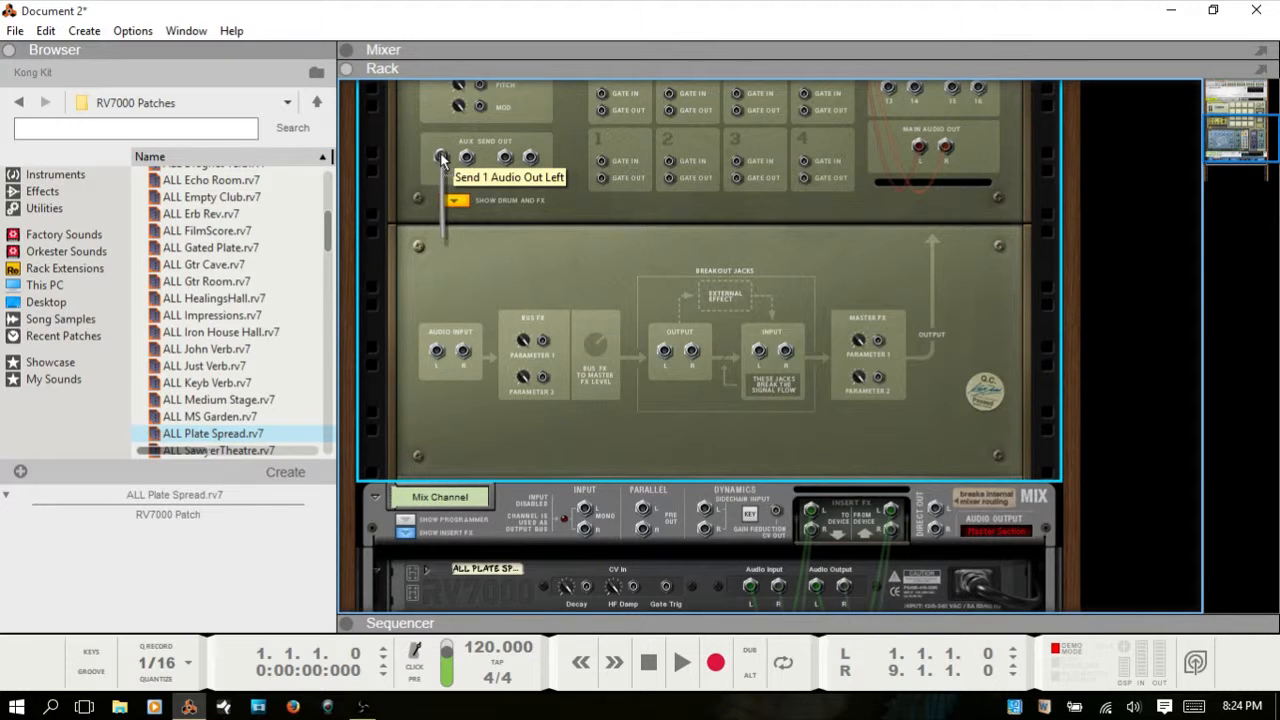
pyautogui.moveTo(443, 160); pyautogui.dragTo(587, 514)
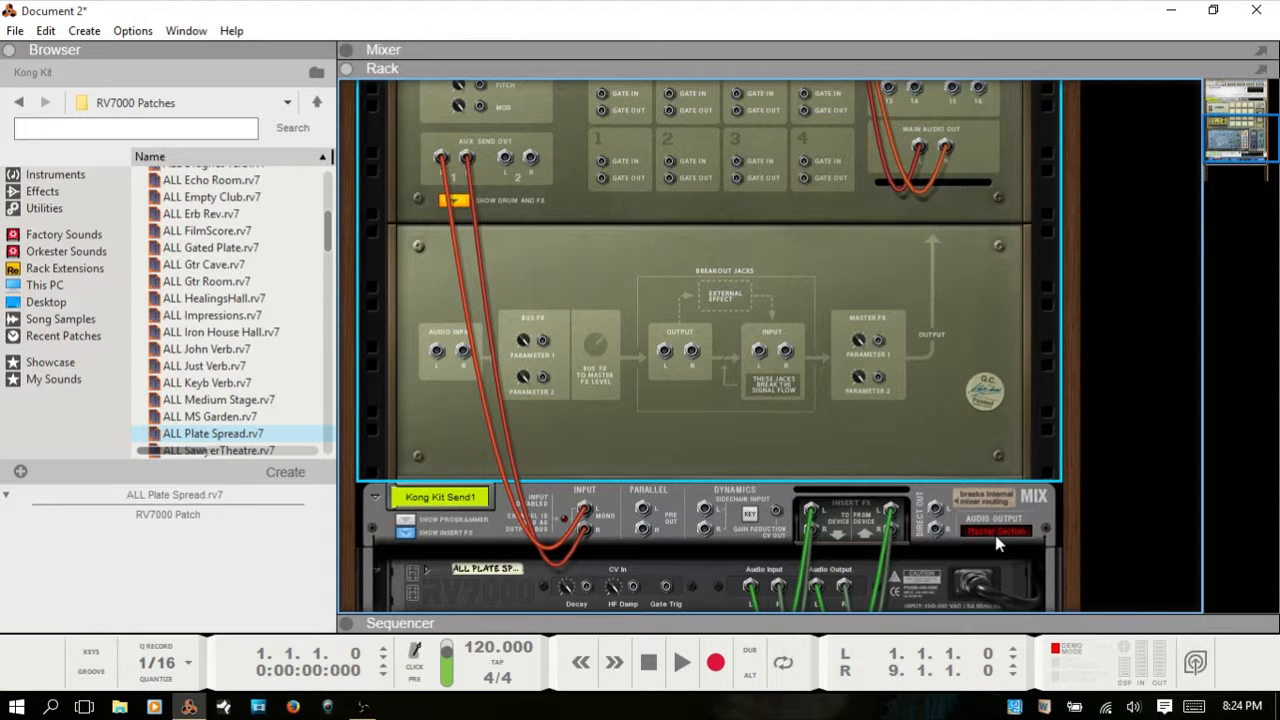
# Step: On the front of the rack, raise drum 1's Aux 1 send to 56 and play the BD 1 pad repeatedly to hear the reverb
pyautogui.press('Tab')
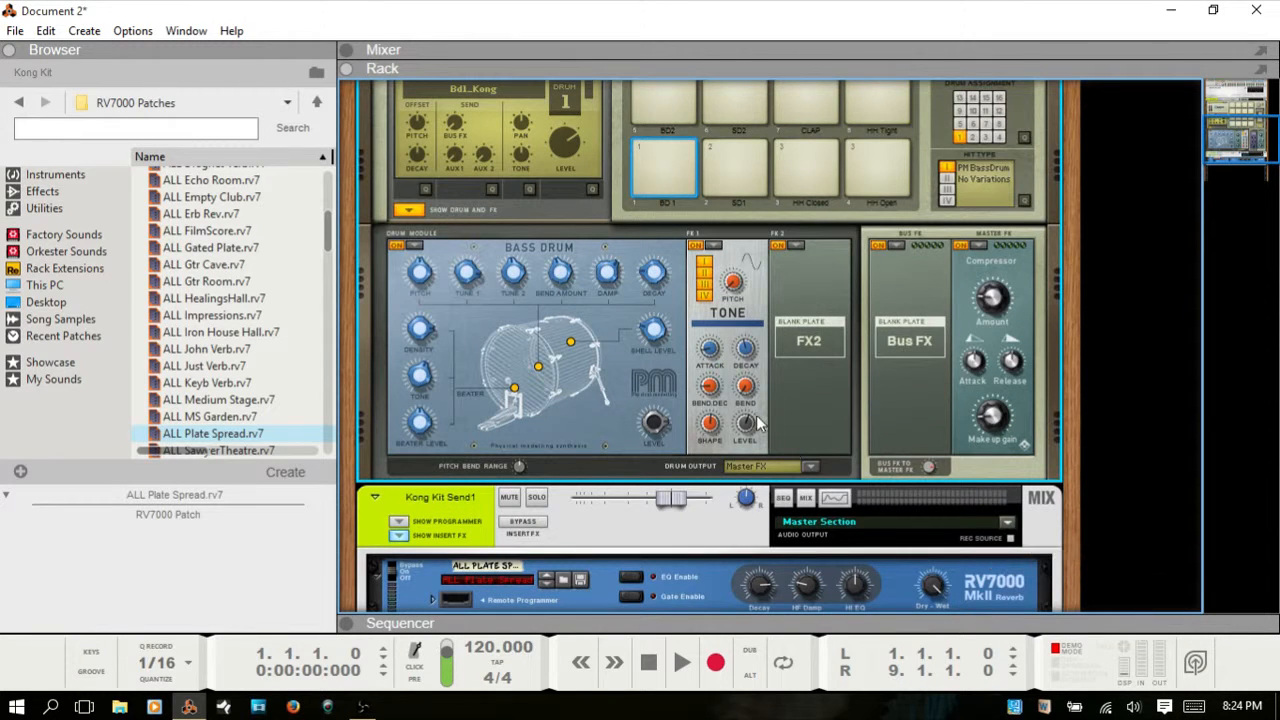
pyautogui.click(664, 153)
pyautogui.moveTo(452, 157); pyautogui.dragTo(453, 131)
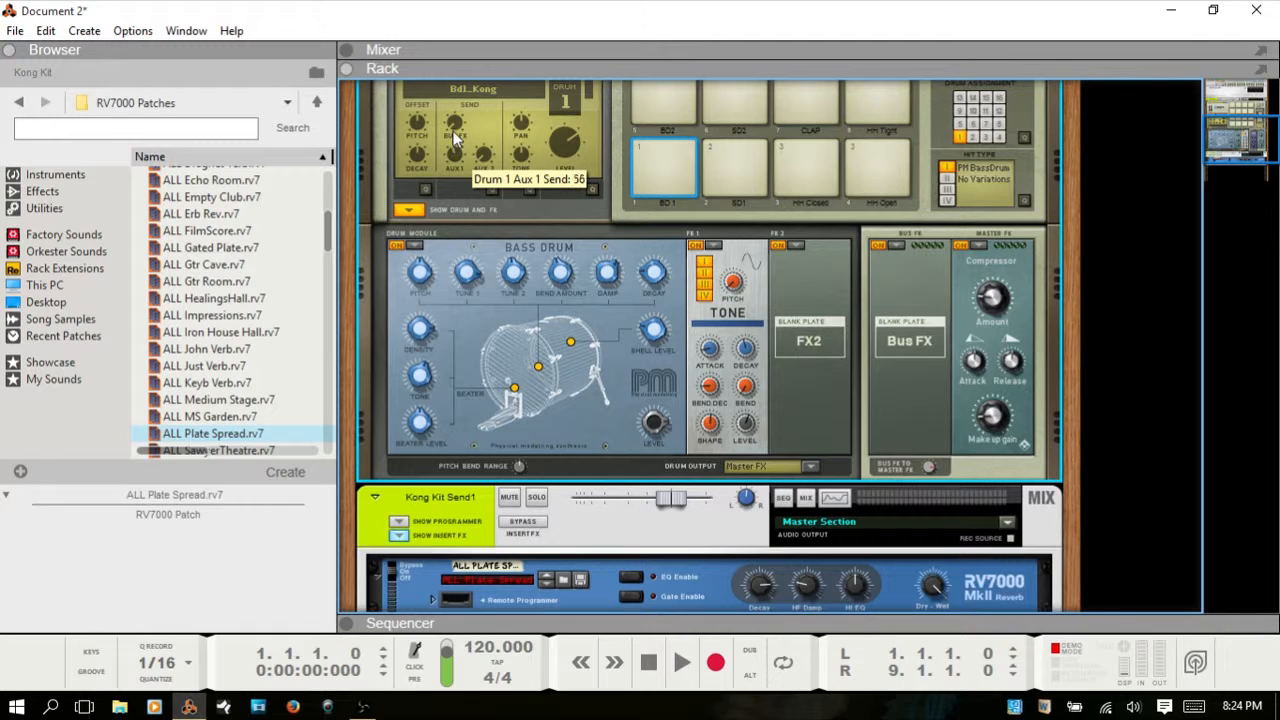
pyautogui.click(668, 147)
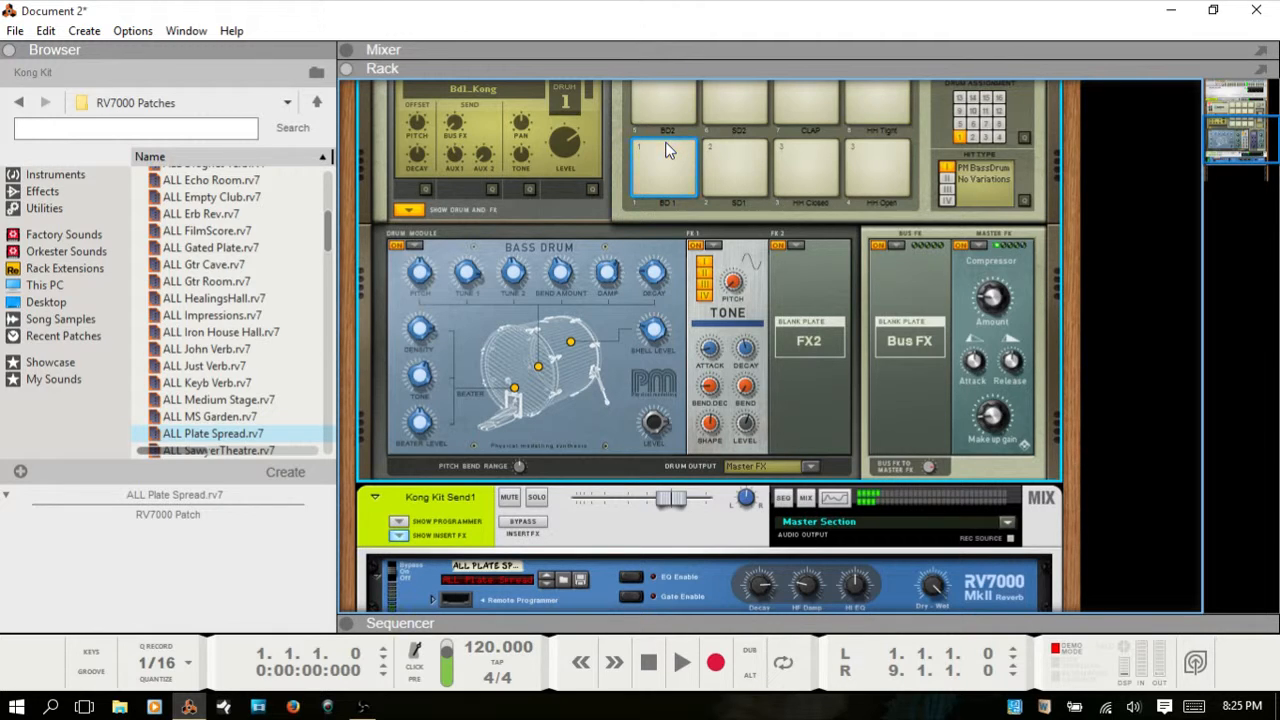
pyautogui.click(669, 150)
pyautogui.click(669, 150)
pyautogui.click(669, 150)
pyautogui.click(669, 150)
pyautogui.click(660, 143)
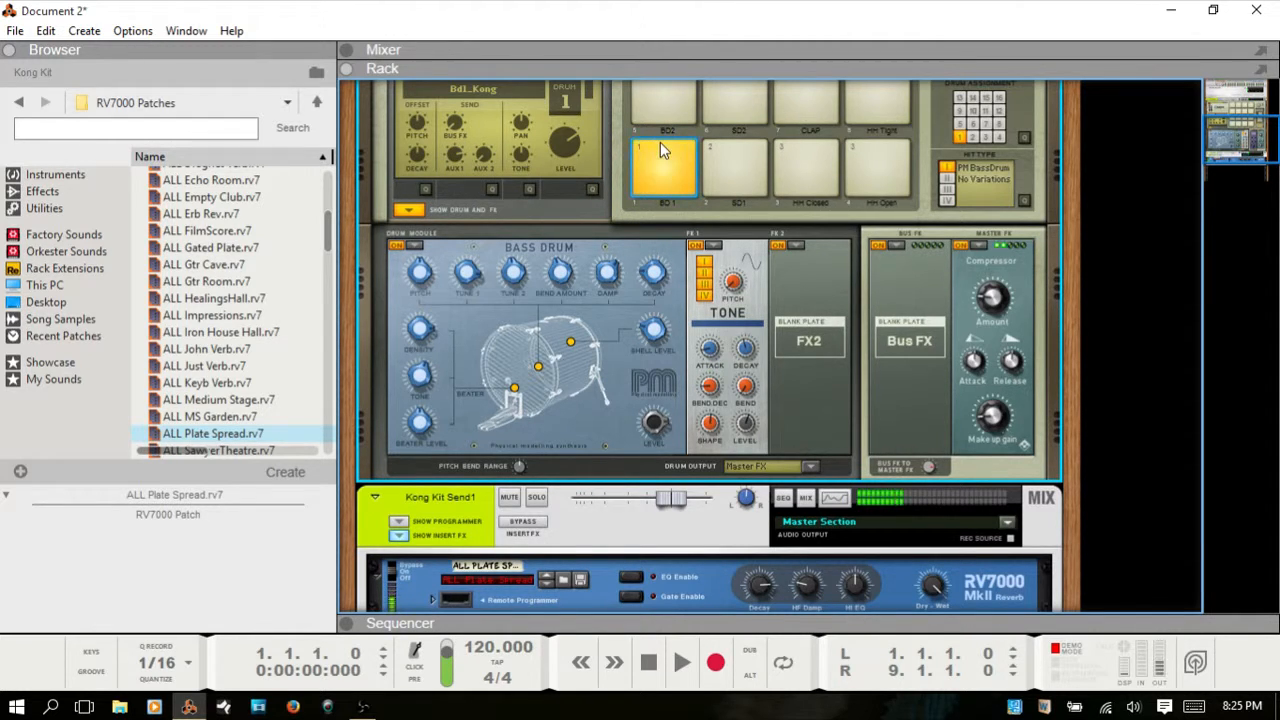
# Step: Play the BD2 and BD 1 pads to check Kong's master level meter, and review the Kong Kit Send1 channel with its reverb
pyautogui.scroll(3, 710, 176)
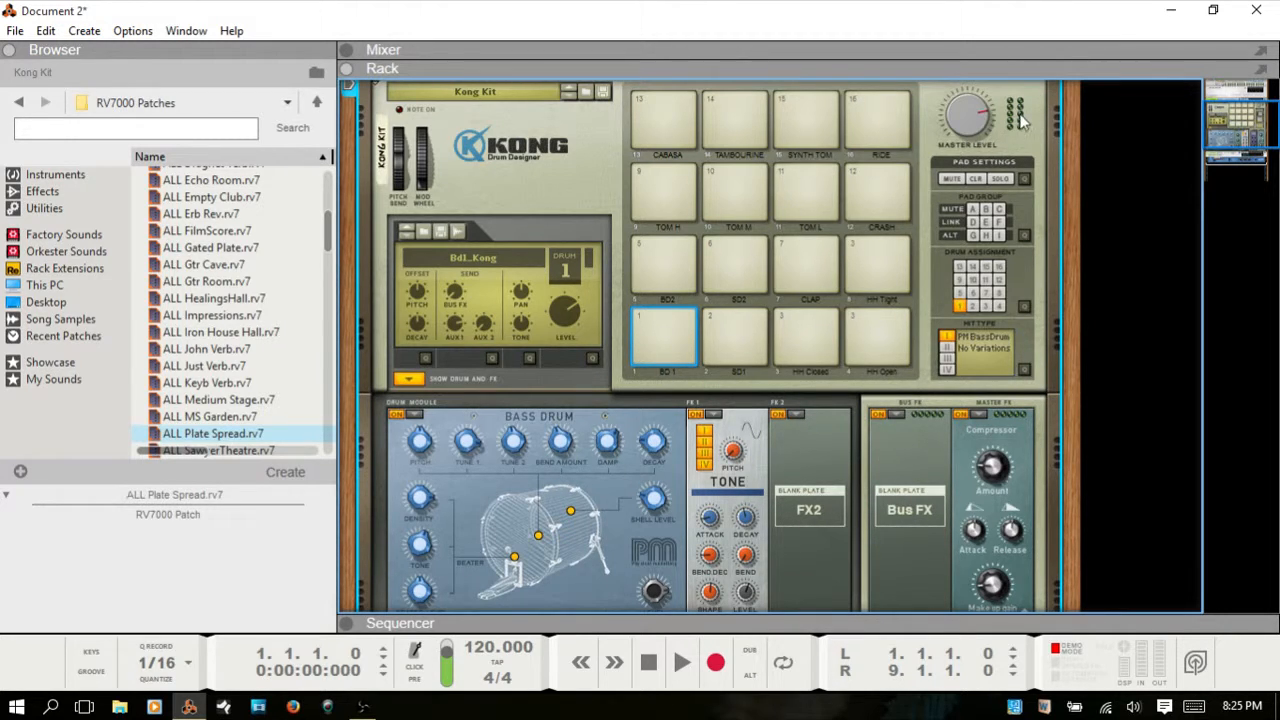
pyautogui.click(664, 305)
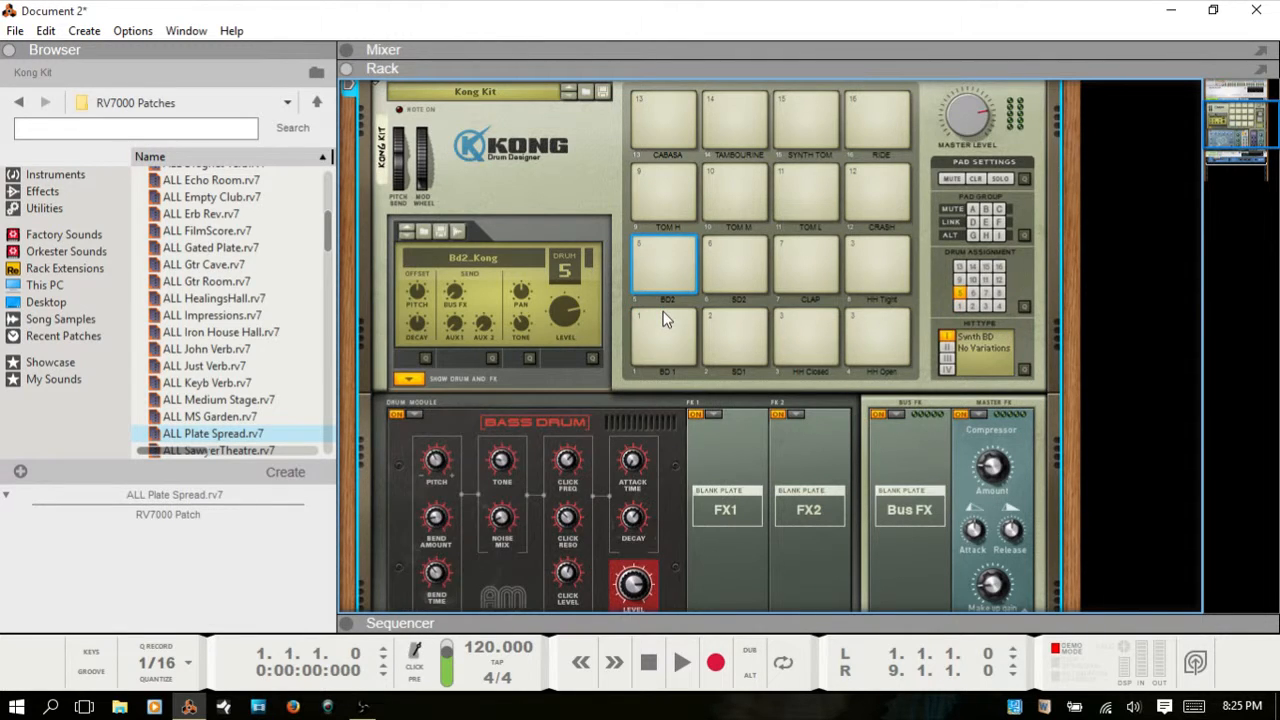
pyautogui.click(664, 316)
pyautogui.click(664, 316)
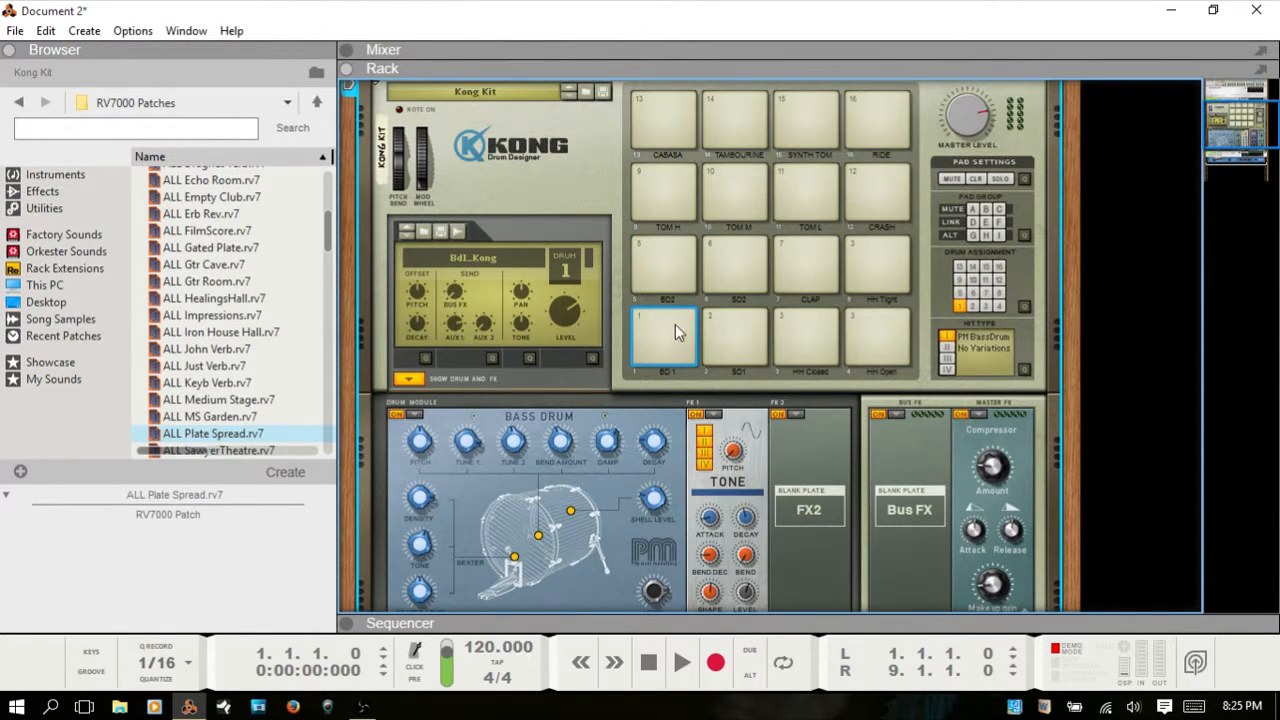
pyautogui.scroll(-6, 618, 437)
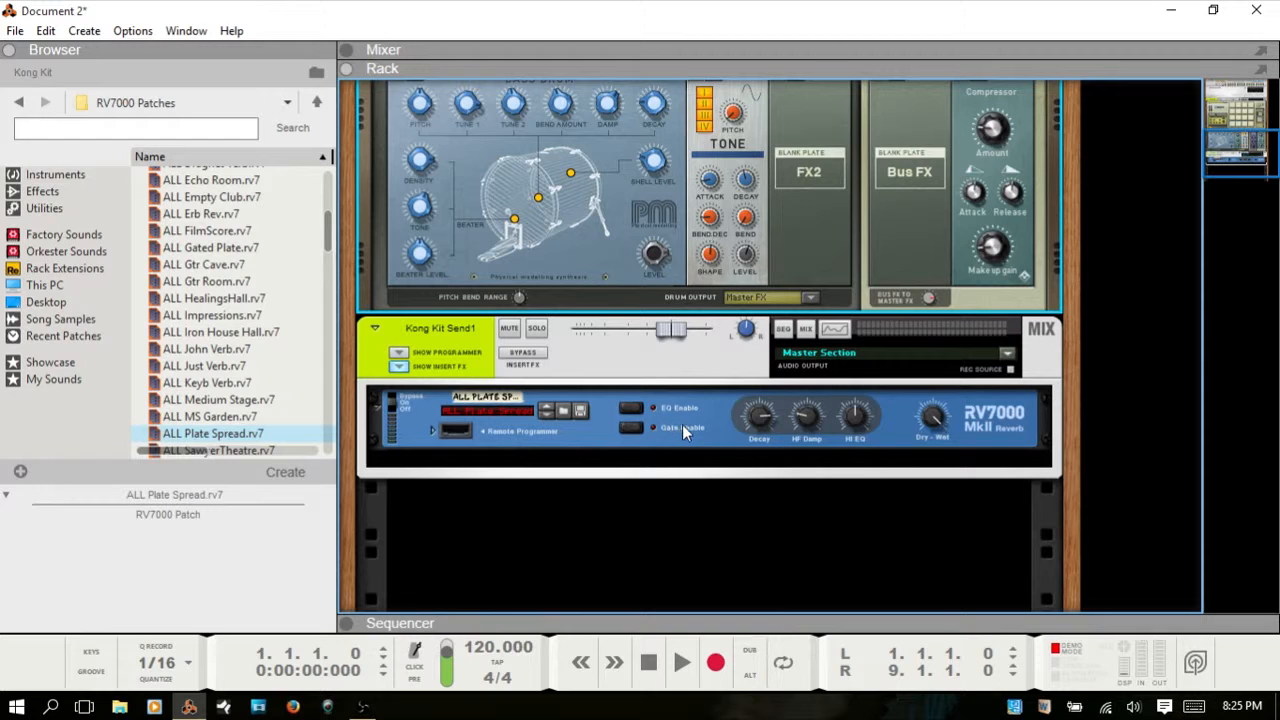
pyautogui.scroll(9, 682, 424)
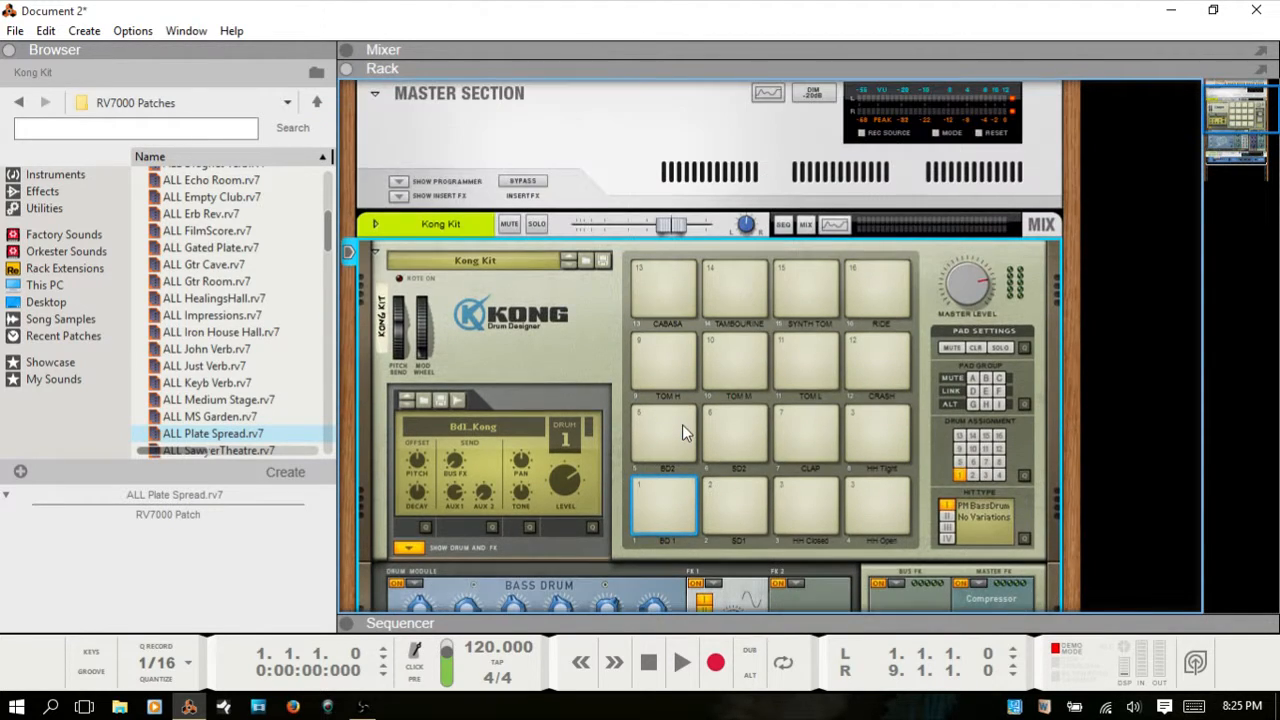
# Step: Show the mixer and play the BD 1 pad to compare the Kong Kit and Kong Kit Send1 channel meters
pyautogui.press('F5')
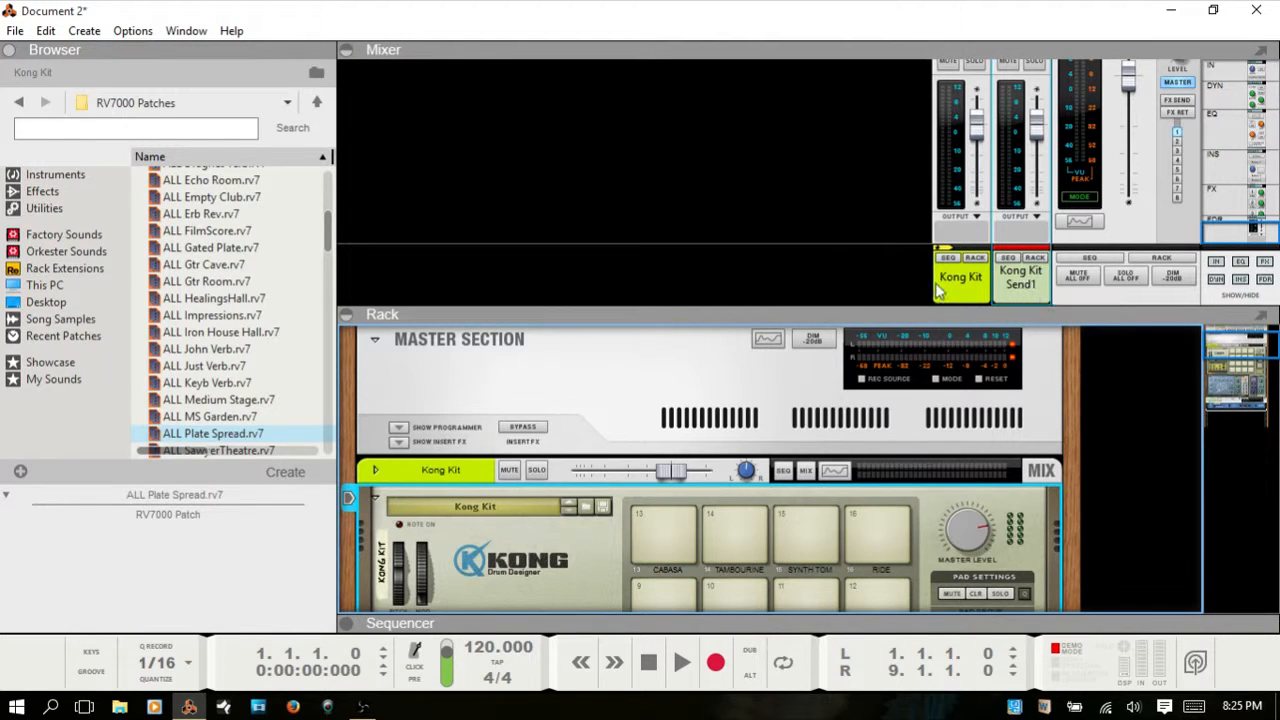
pyautogui.scroll(-5, 833, 467)
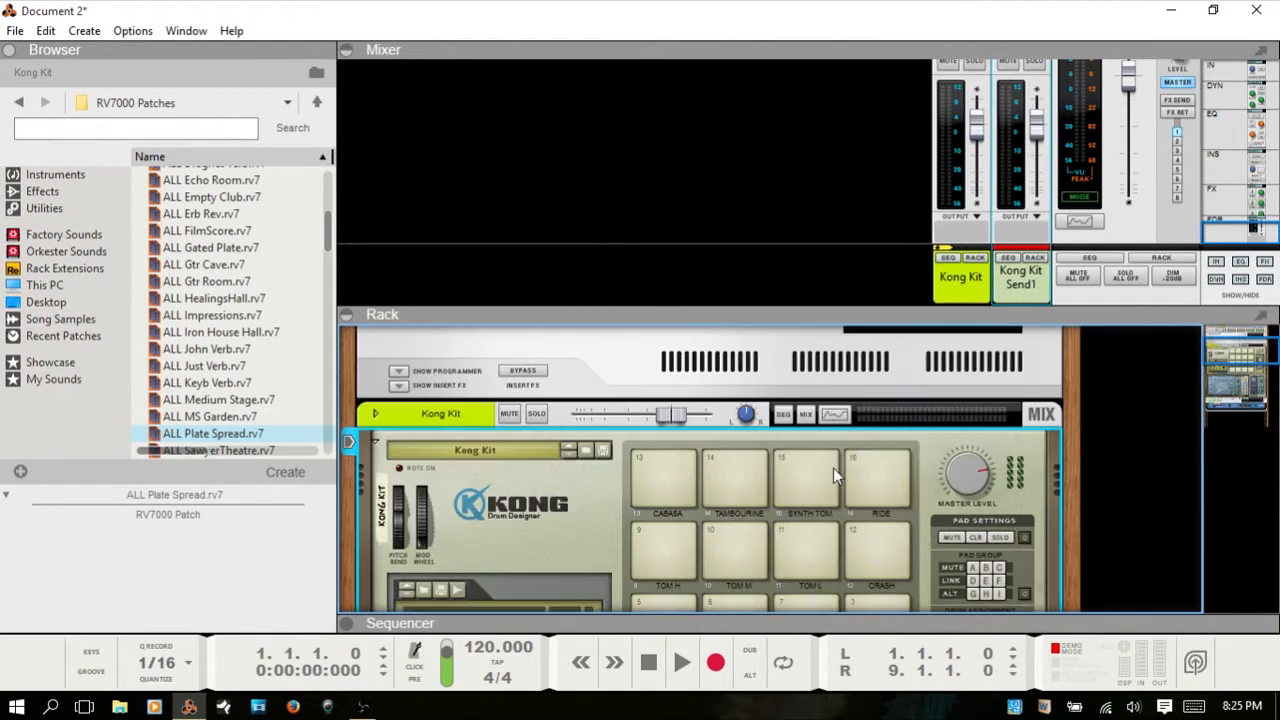
pyautogui.click(663, 515)
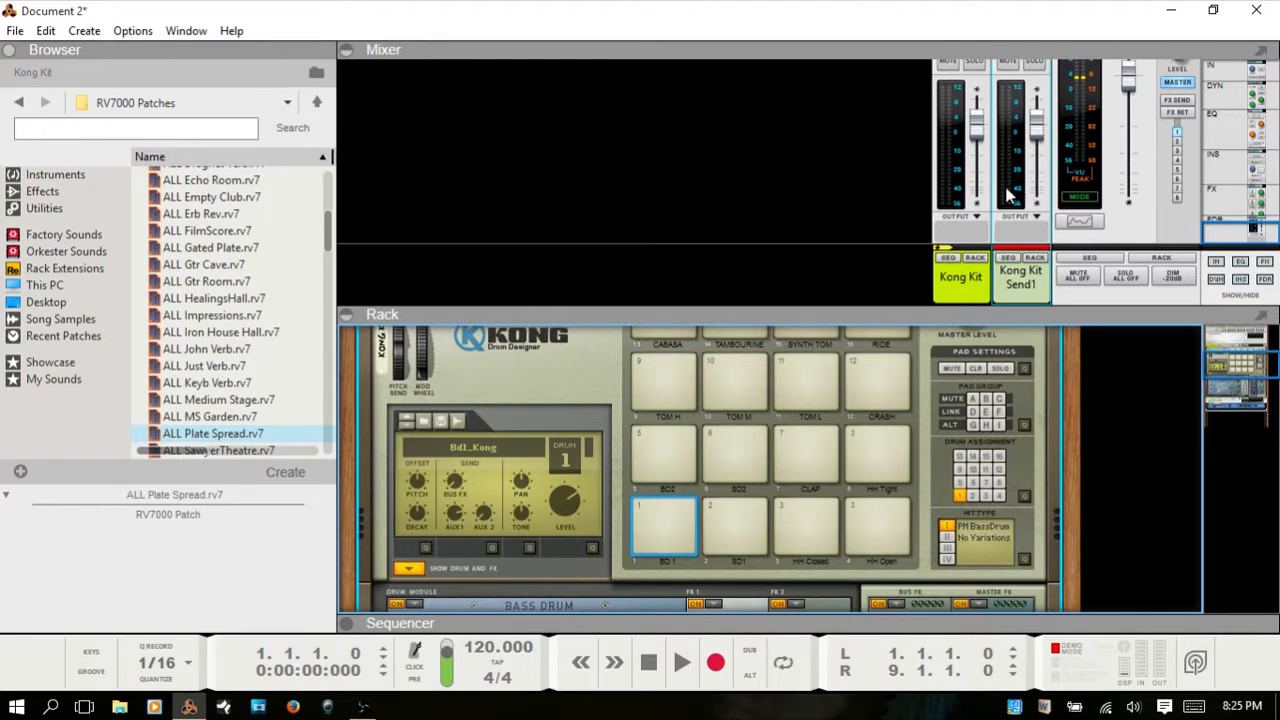
pyautogui.click(661, 502)
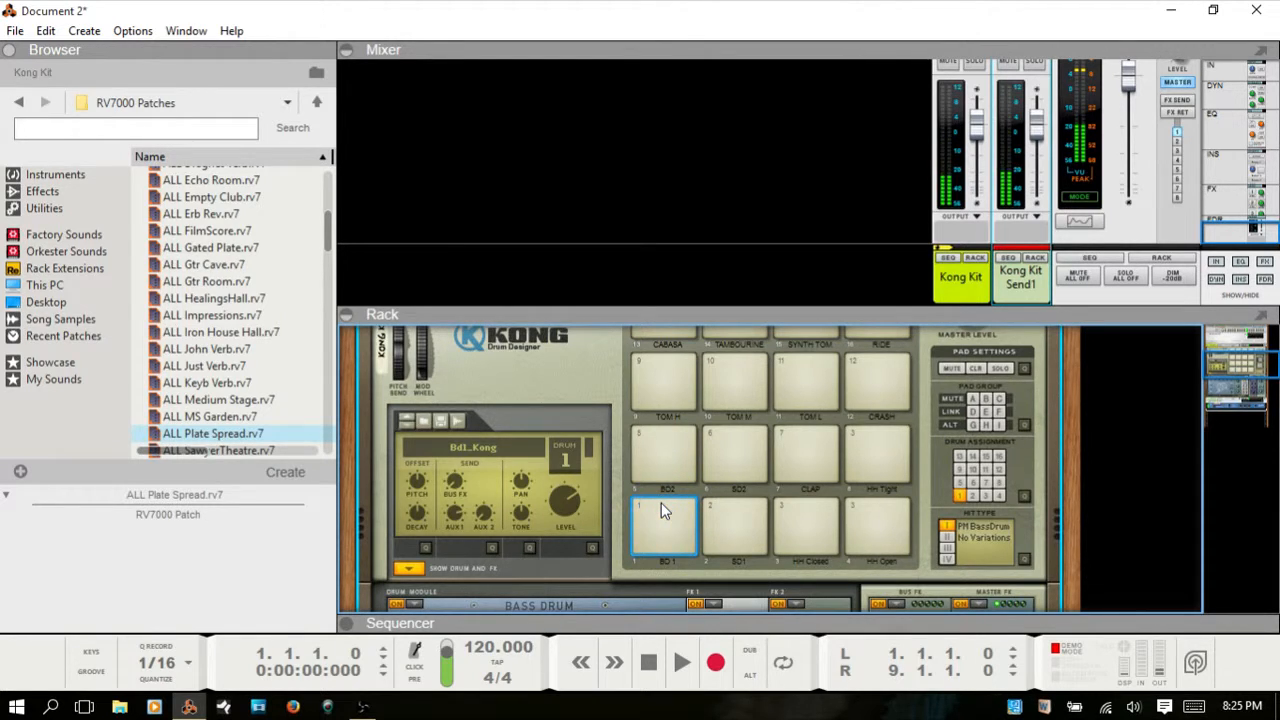
# Step: Lower drum 1's Aux 1 send to 0, replay the BD 1 pad to check the channel meters, and hide the mixer
pyautogui.click(661, 502)
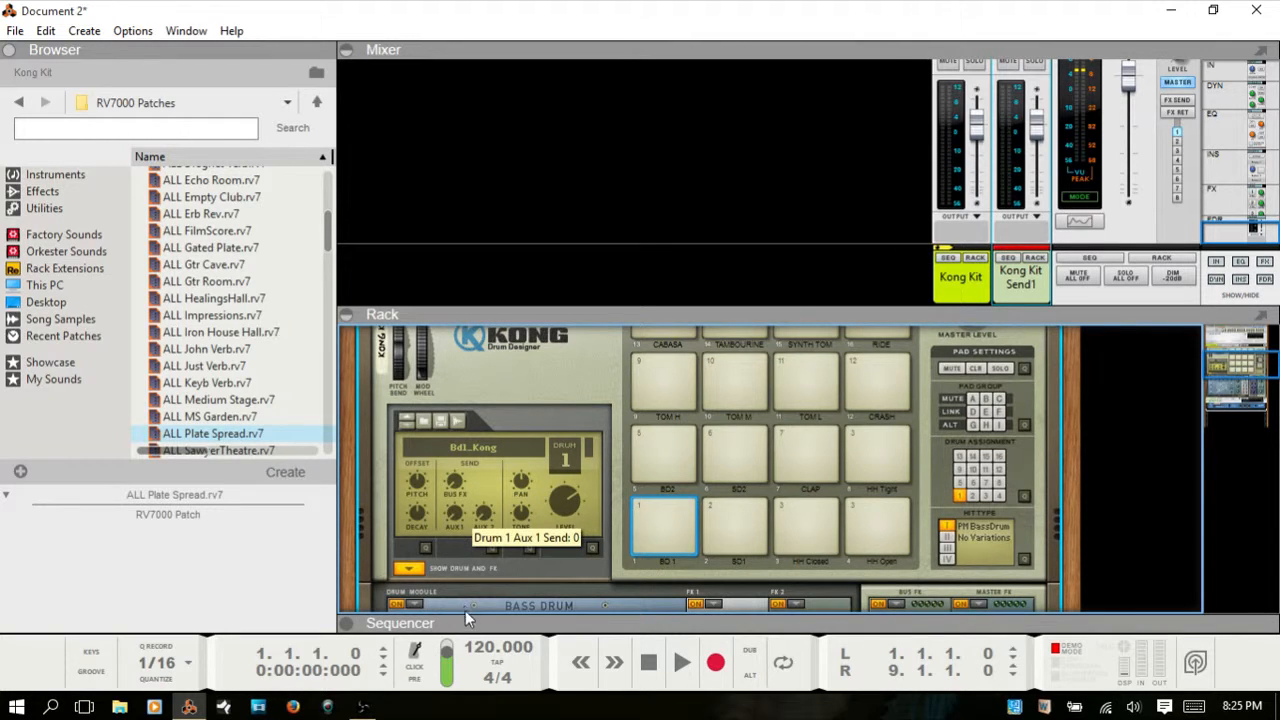
pyautogui.click(658, 515)
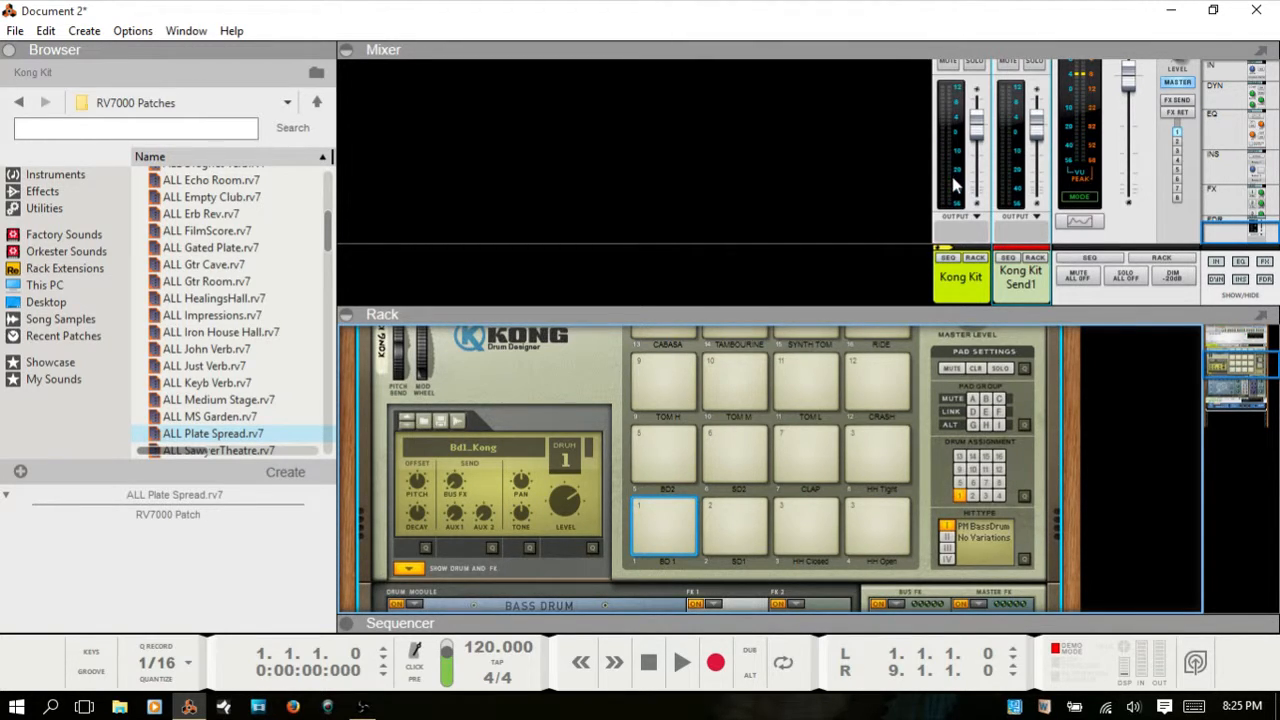
pyautogui.press('F5')
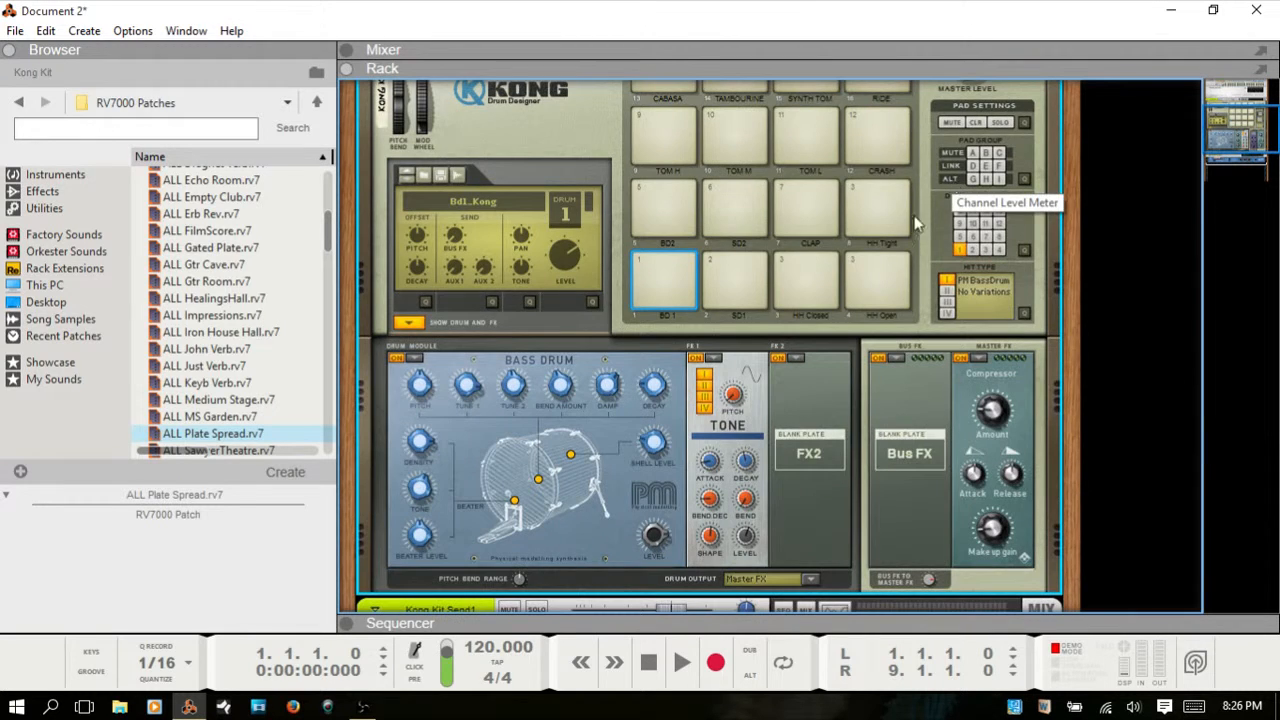
# Step: Delete the Kong Kit Send1 Mix Channel with its whole device group, and clear Kong from the rack
pyautogui.scroll(-6, 499, 339)
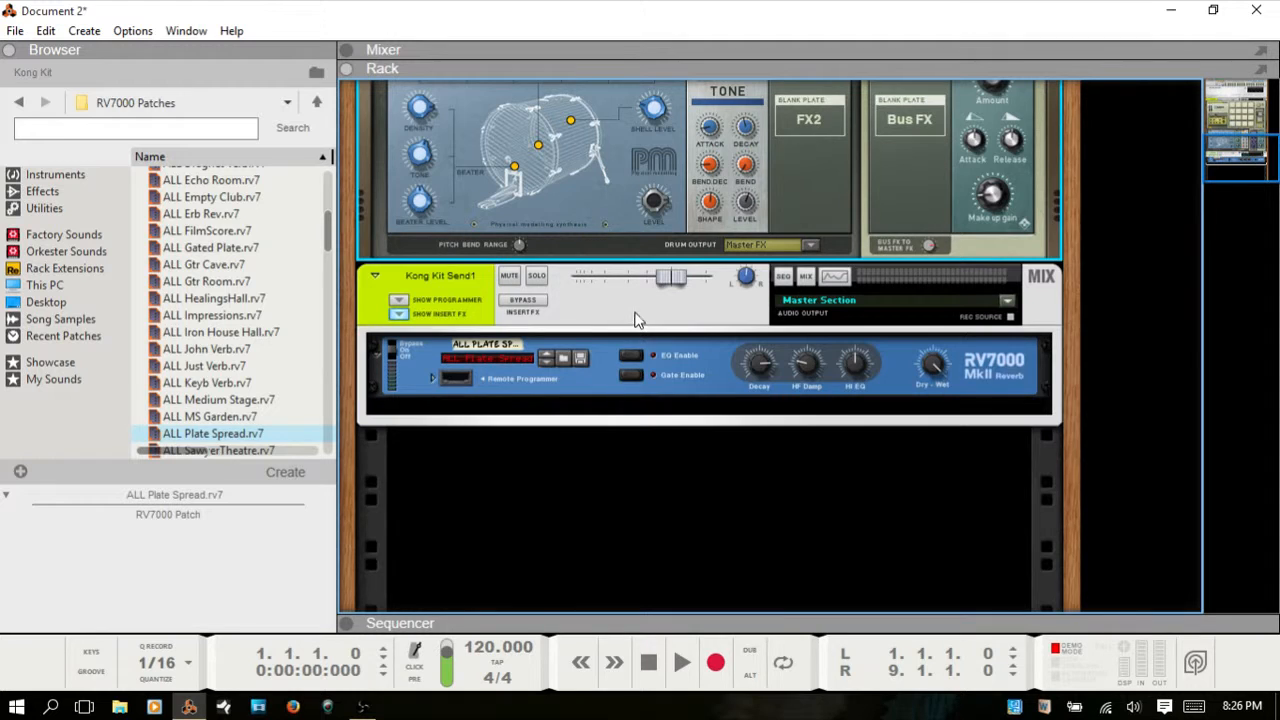
pyautogui.click(636, 320)
pyautogui.press('Delete')
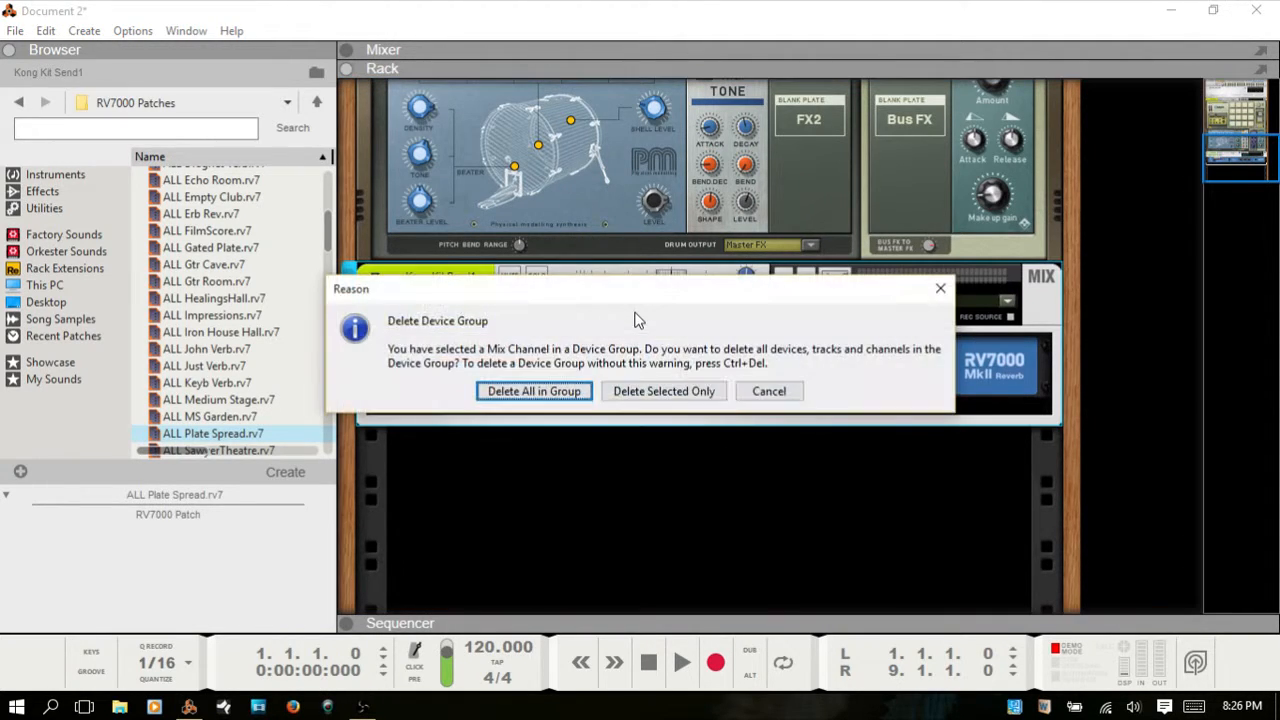
pyautogui.press('Return')
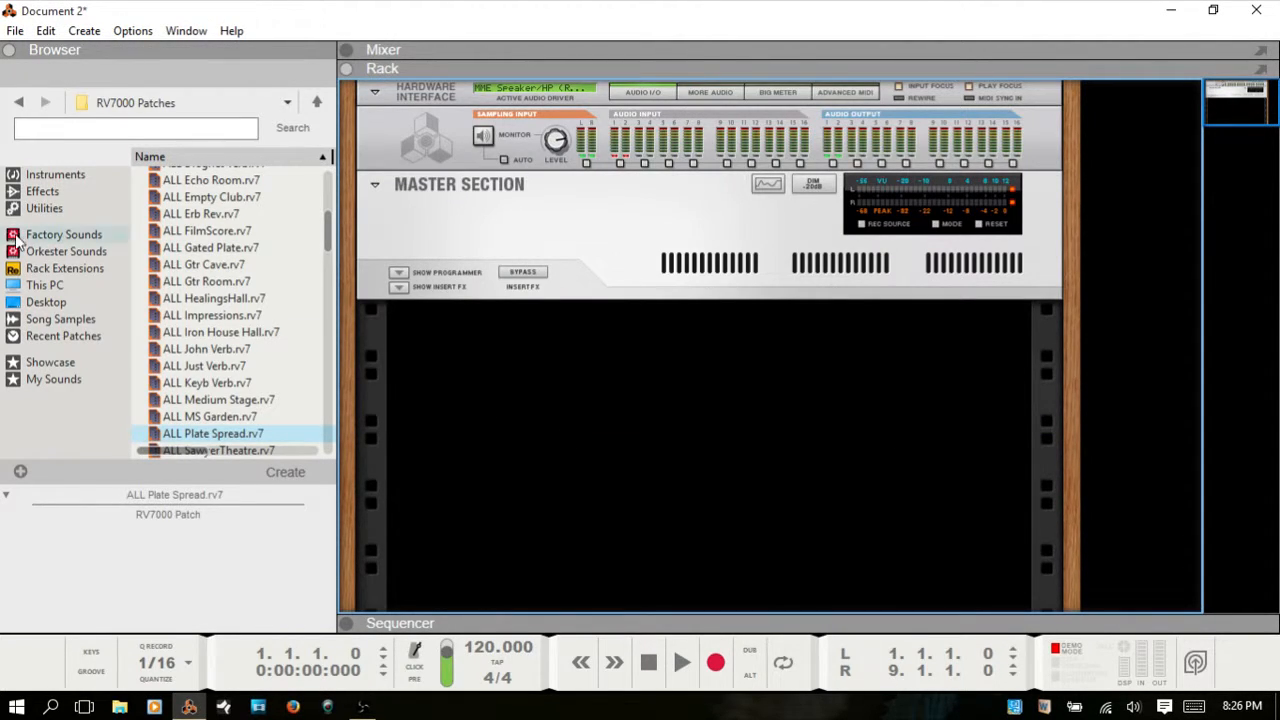
# Step: Add a new Kong Drum Designer from the instruments browser to the rack and reveal its drum and FX section
pyautogui.click(56, 175)
pyautogui.moveTo(200, 198); pyautogui.dragTo(737, 477)
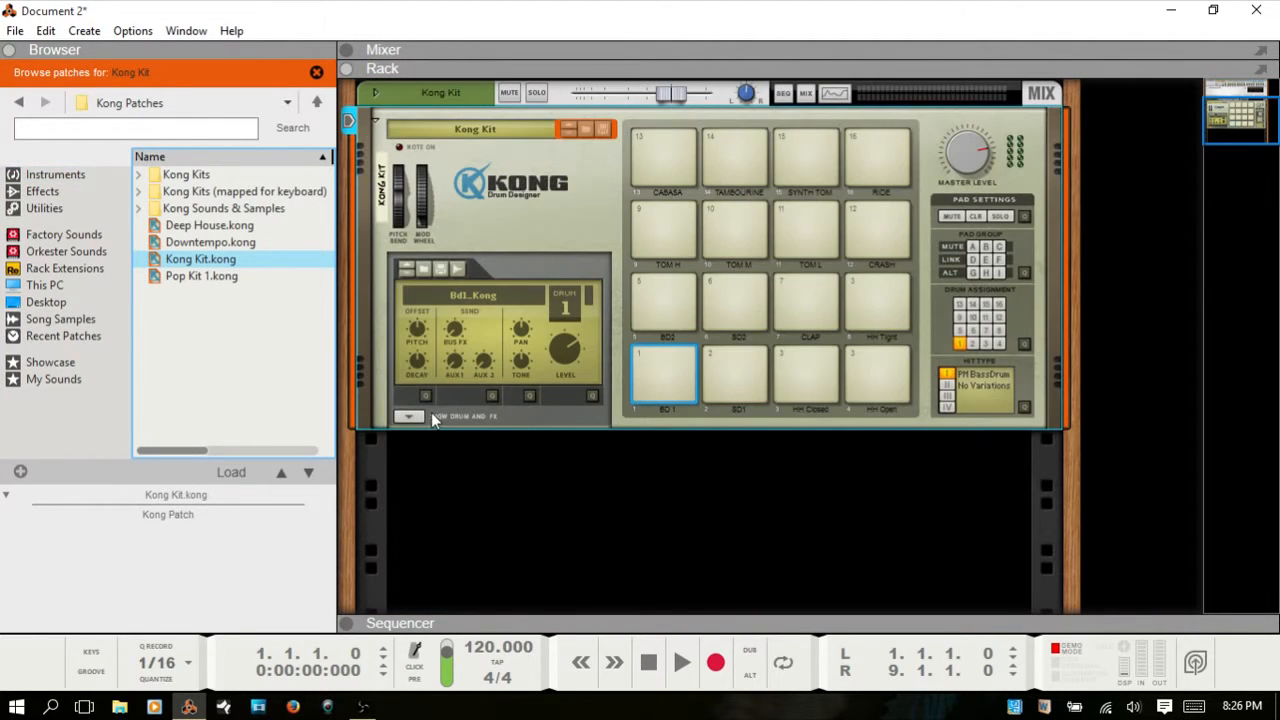
pyautogui.click(412, 419)
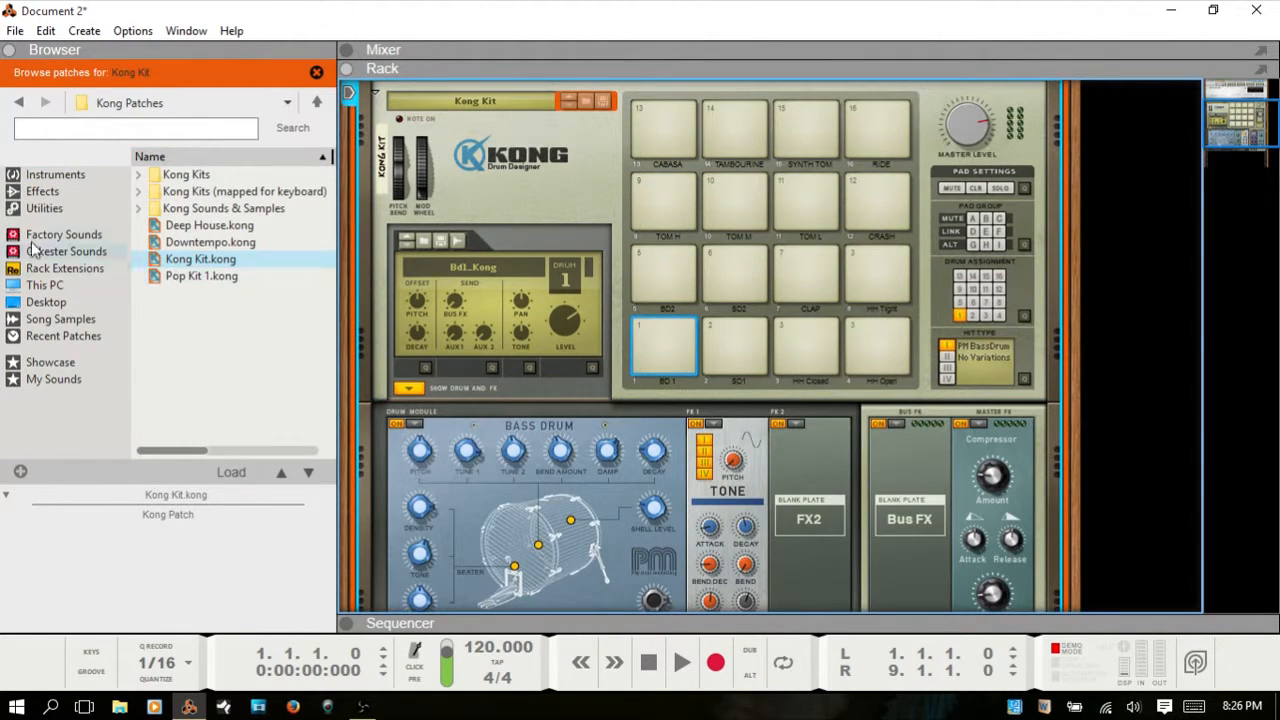
# Step: Browse the available instruments and examine the audio input and signal-flow section on the rear of Kong
pyautogui.click(51, 177)
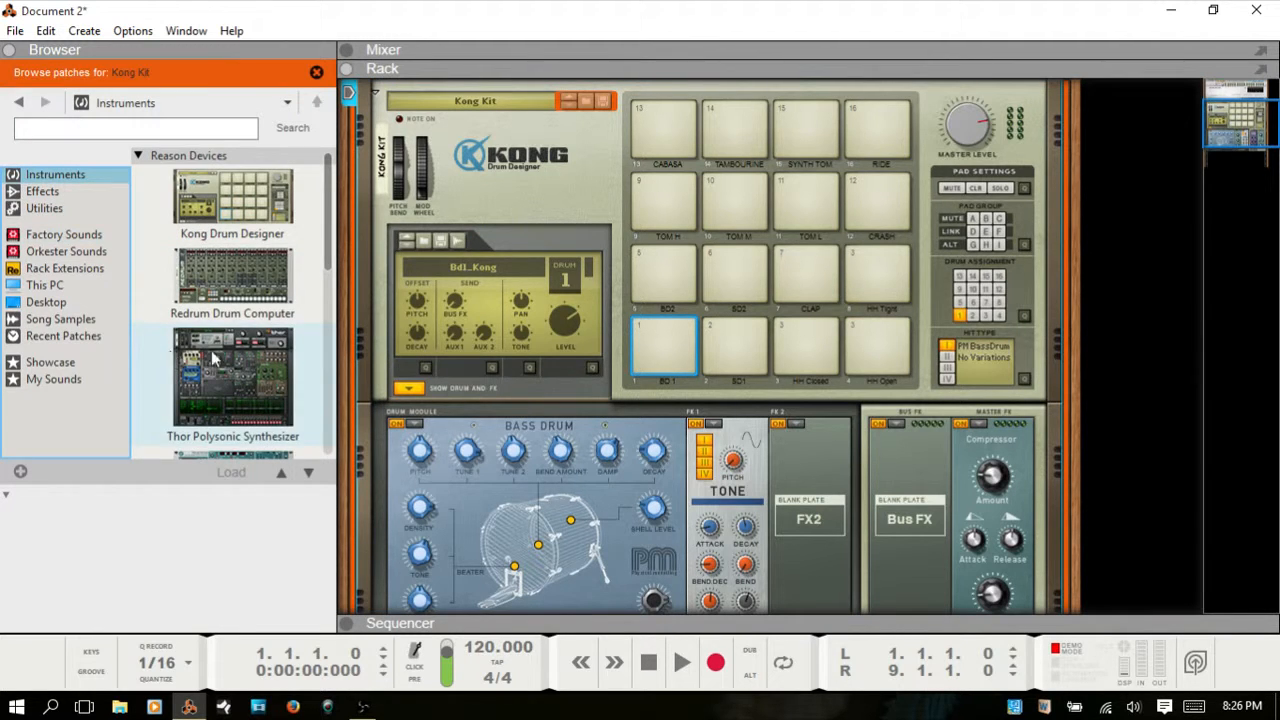
pyautogui.scroll(-3, 261, 309)
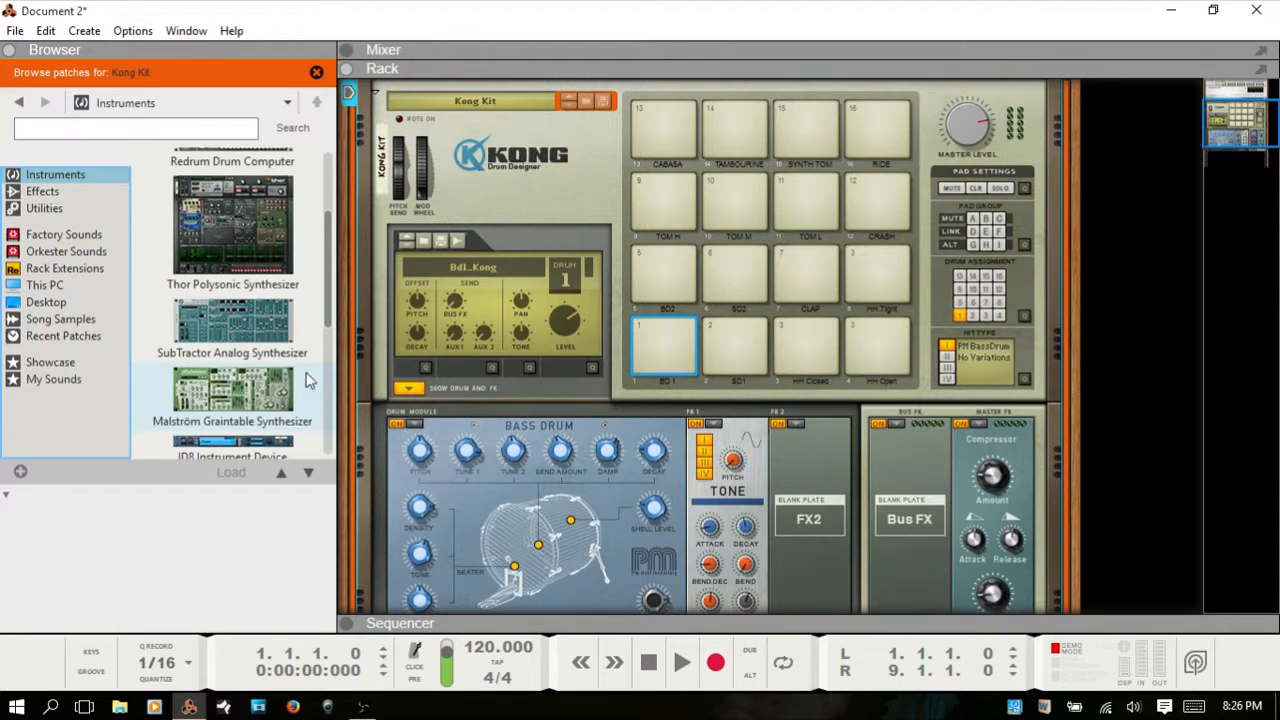
pyautogui.press('Tab')
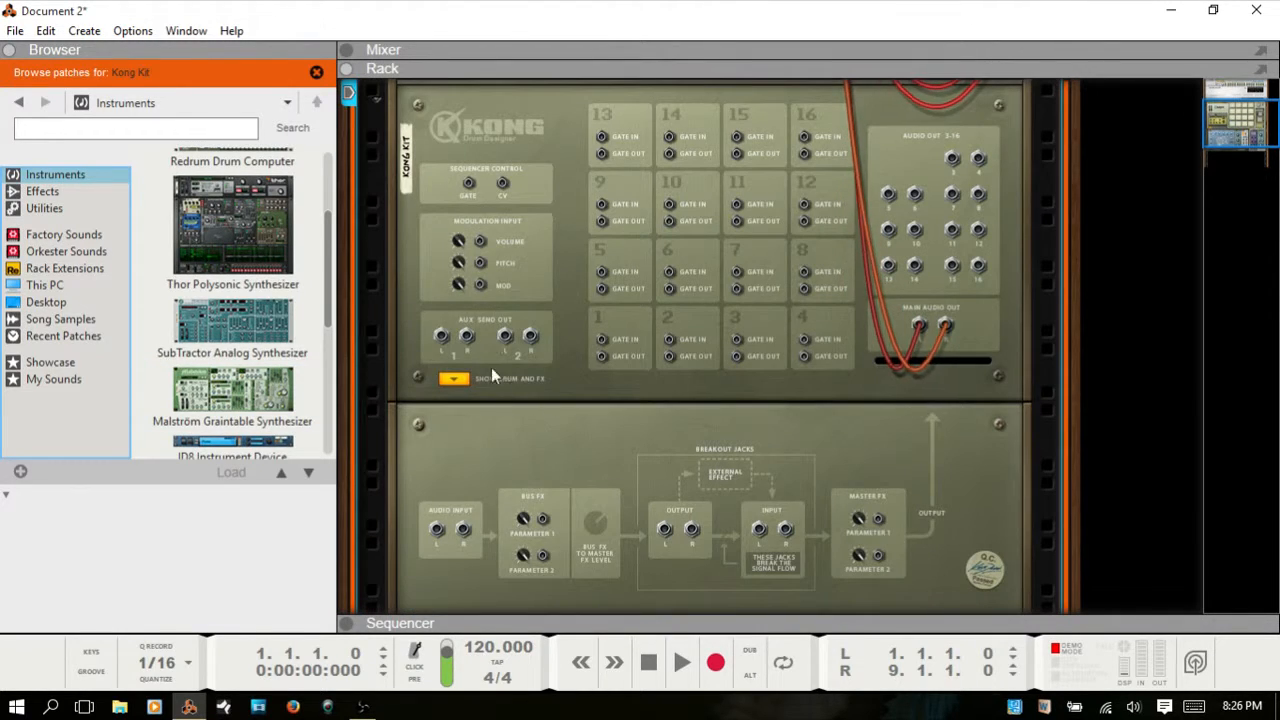
pyautogui.scroll(-3, 478, 528)
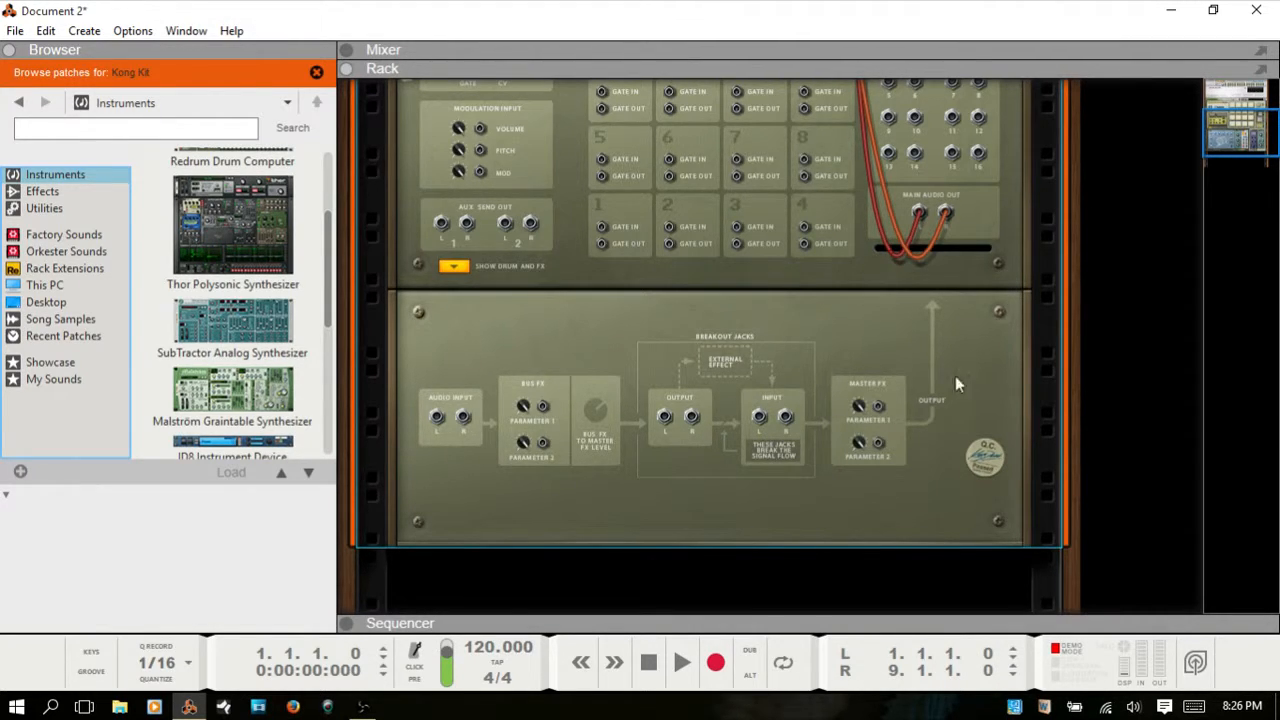
pyautogui.scroll(-3, 917, 450)
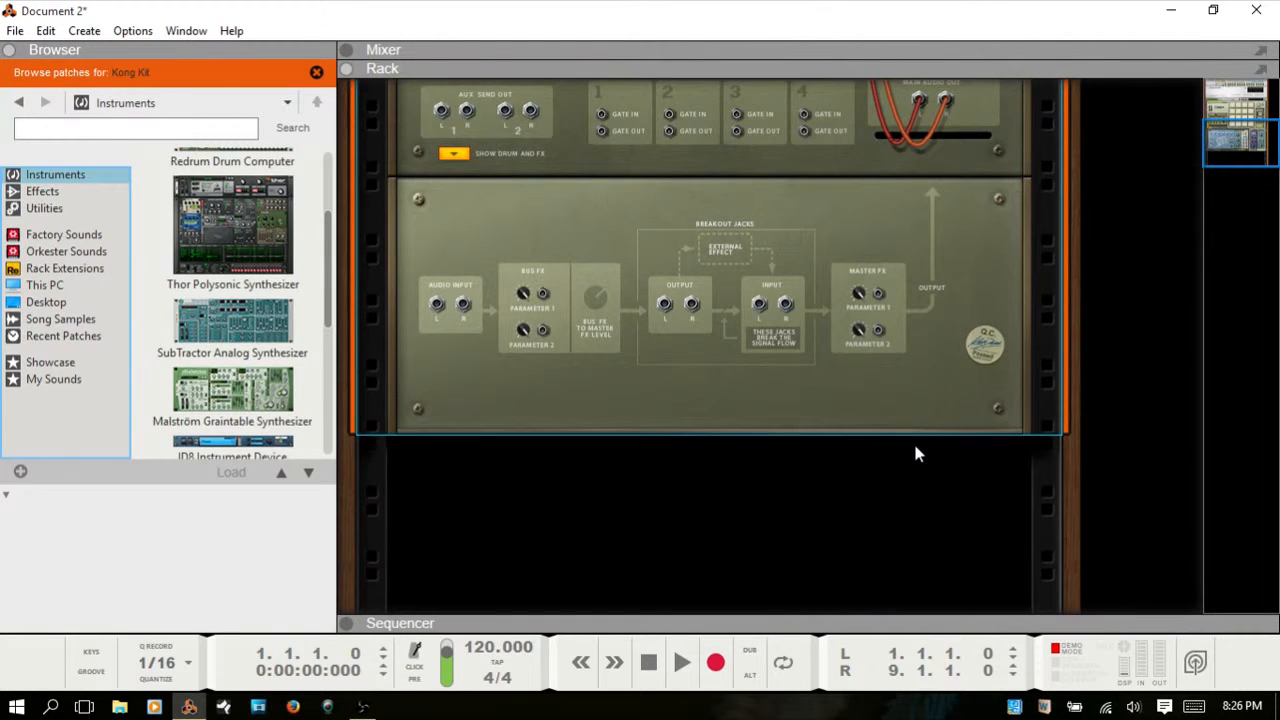
pyautogui.press('Tab')
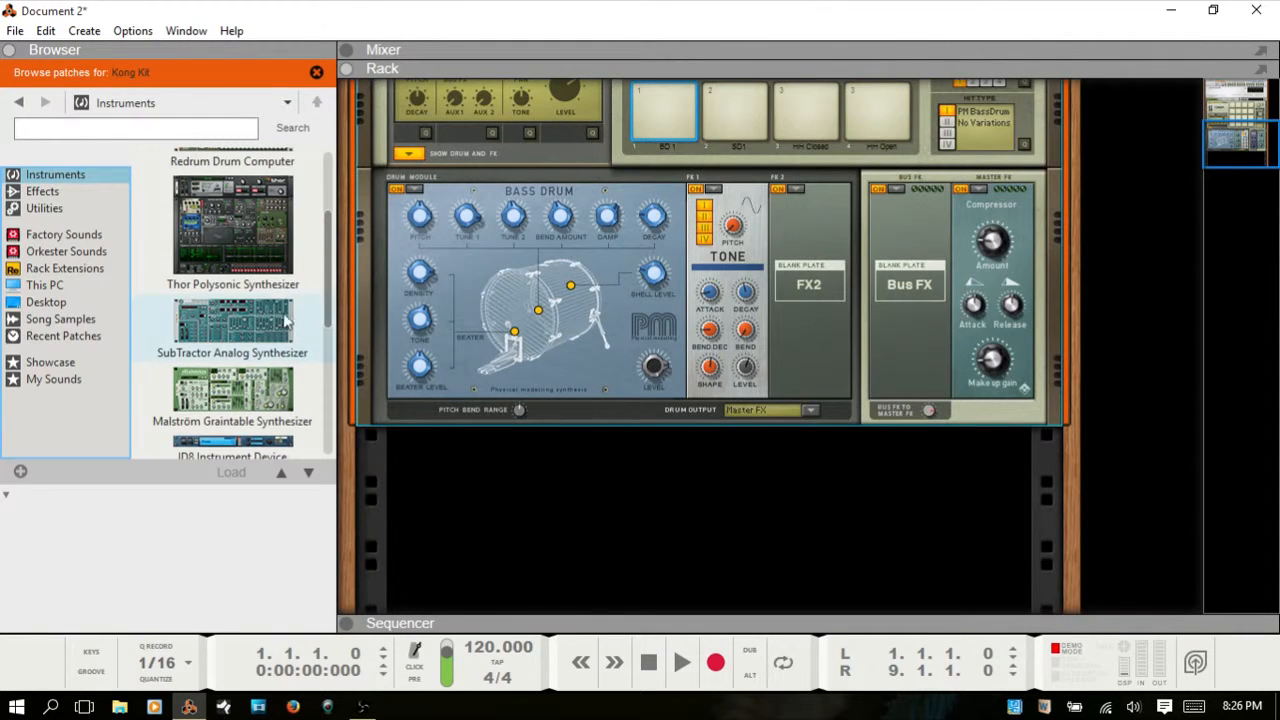
# Step: Place a Malström Graintable Synthesizer below Kong without automatic cable routing, undoing any auto-routed placement
pyautogui.moveTo(233, 392); pyautogui.dragTo(659, 545)
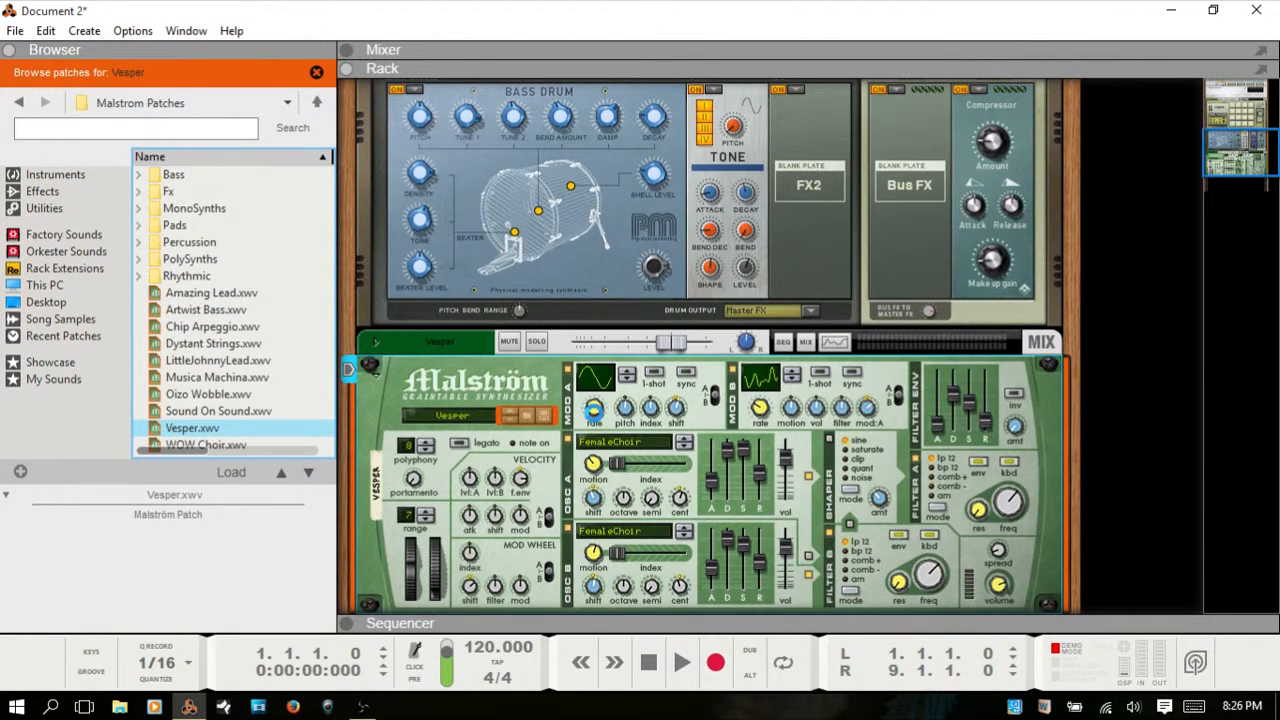
pyautogui.hotkey('ctrl', 'z')
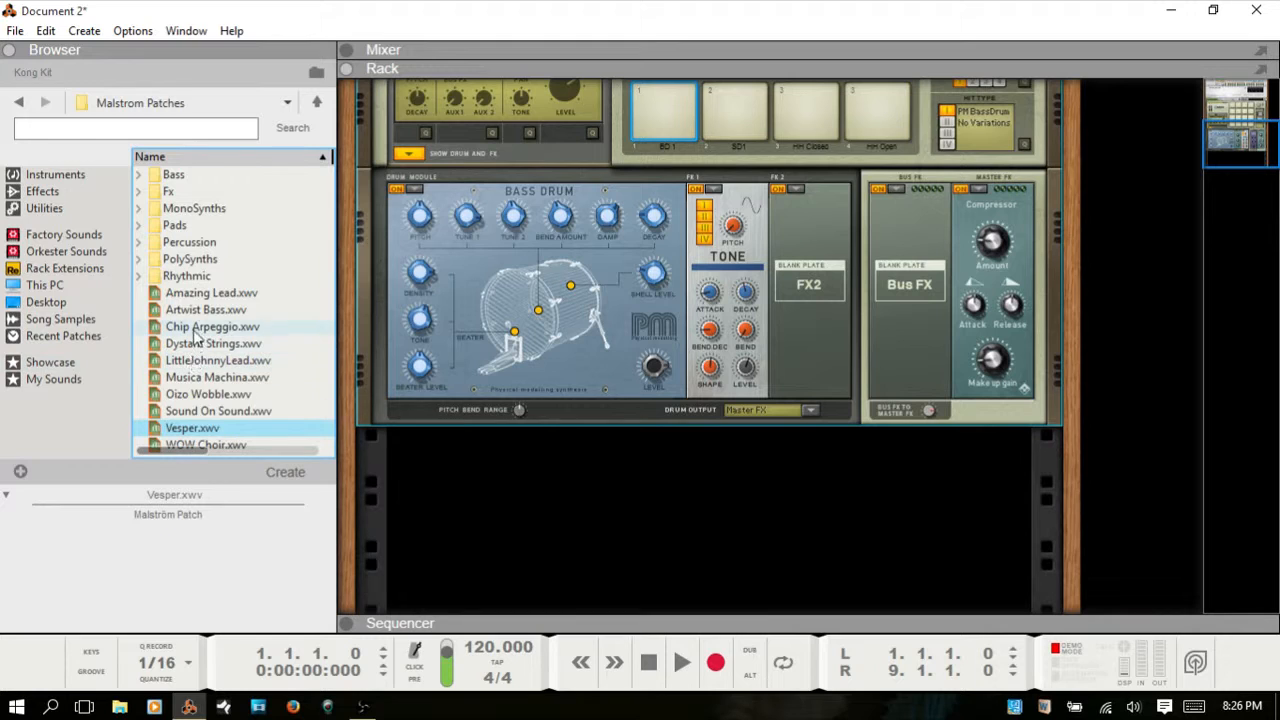
pyautogui.click(70, 180)
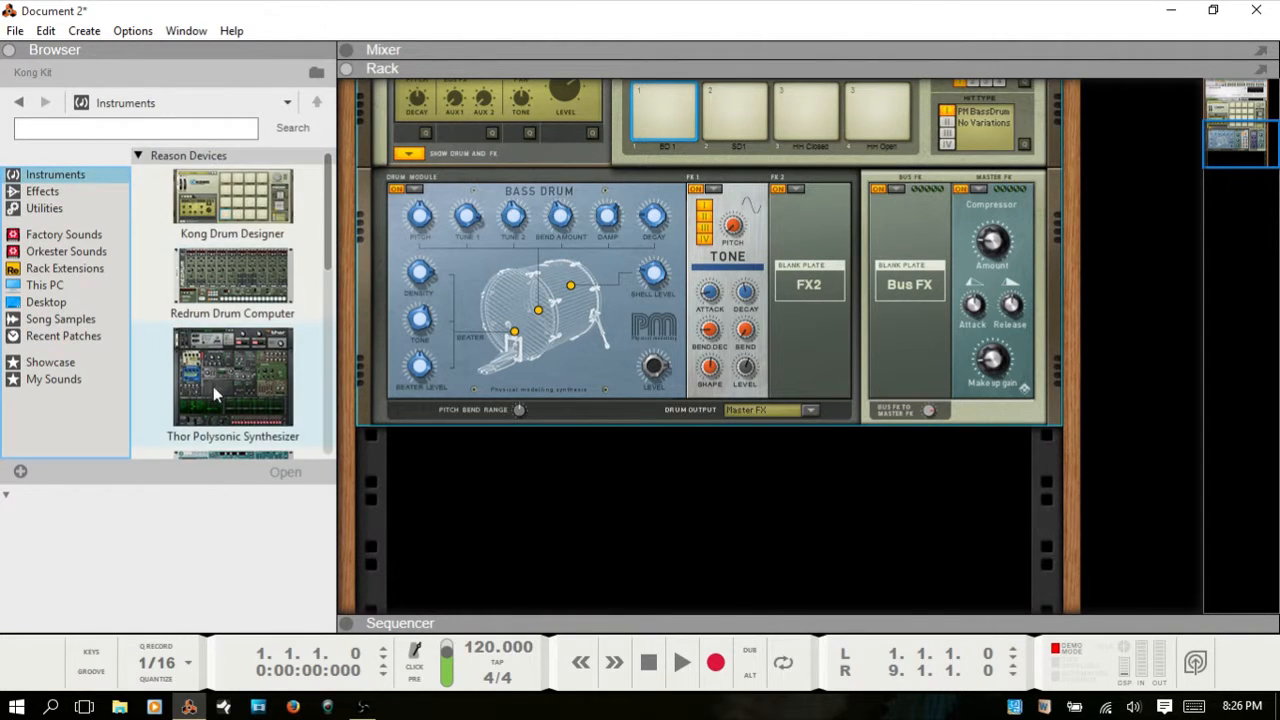
pyautogui.scroll(-3, 220, 392)
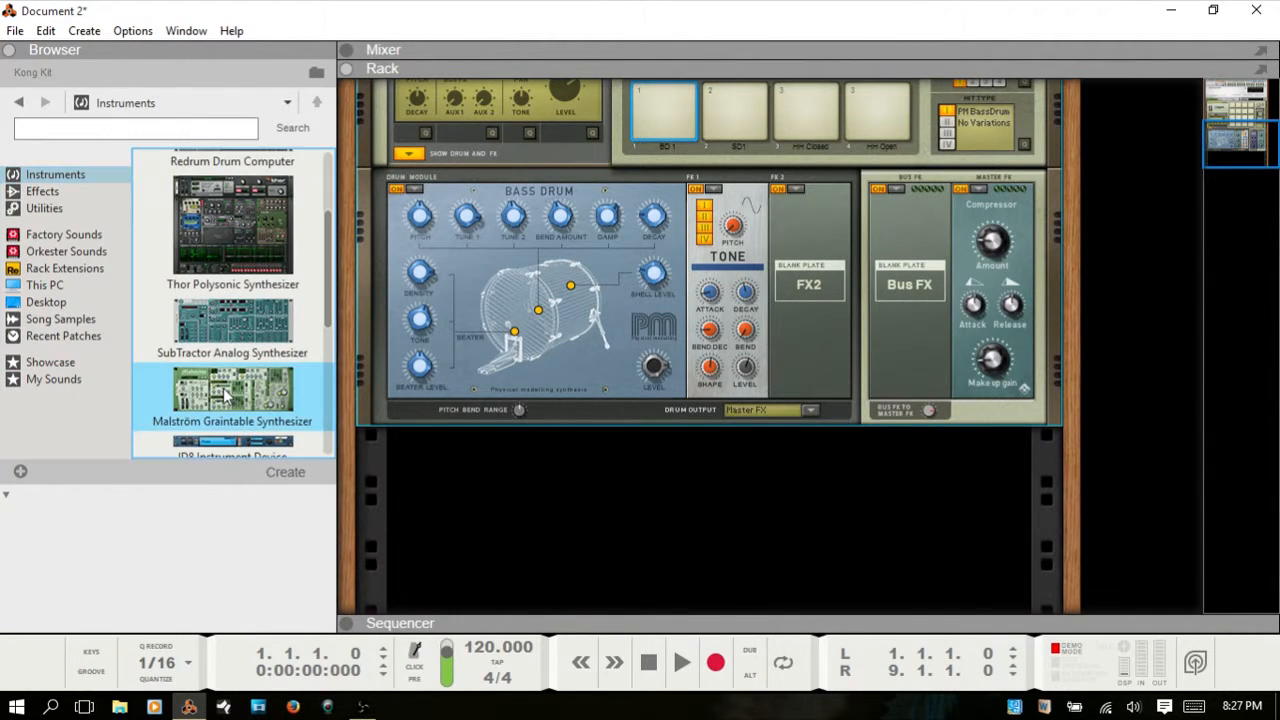
pyautogui.click(226, 396)
pyautogui.moveTo(226, 396); pyautogui.dragTo(562, 509)
# Step: On the rear of the rack, cable the Malström's left and right main outputs to Kong's left and right audio inputs
pyautogui.press('Tab')
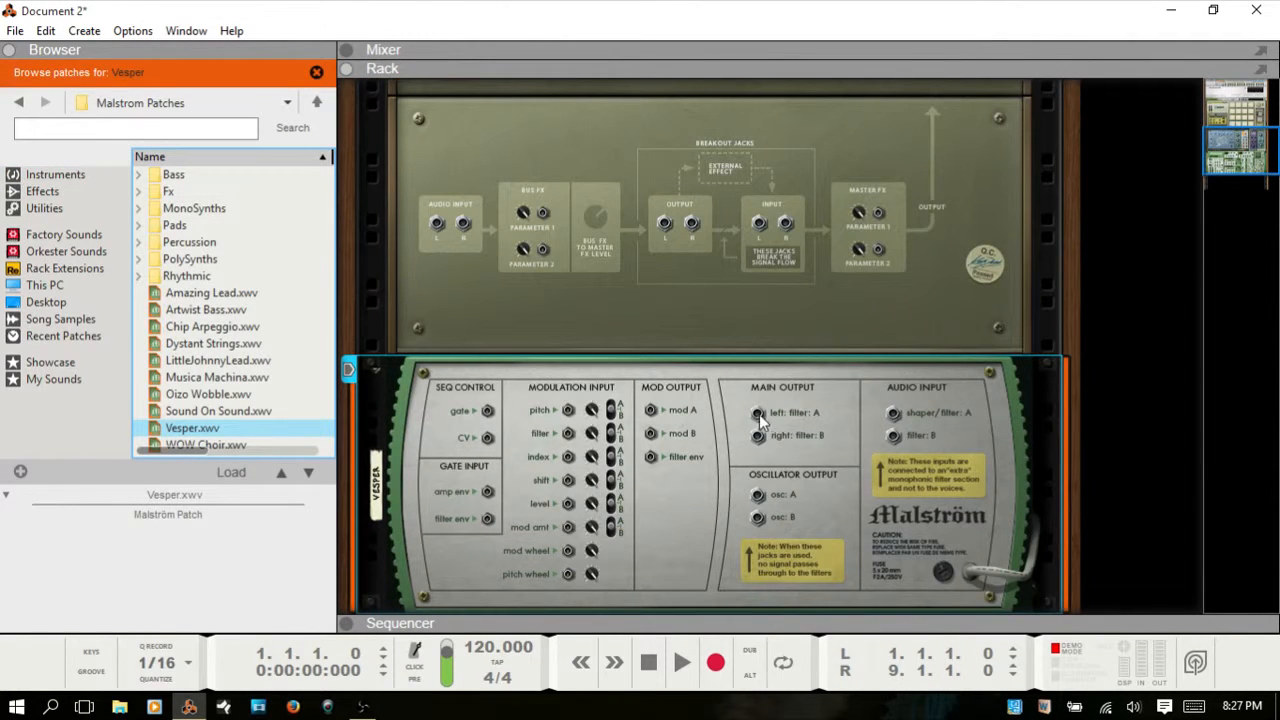
pyautogui.moveTo(757, 412); pyautogui.dragTo(437, 226)
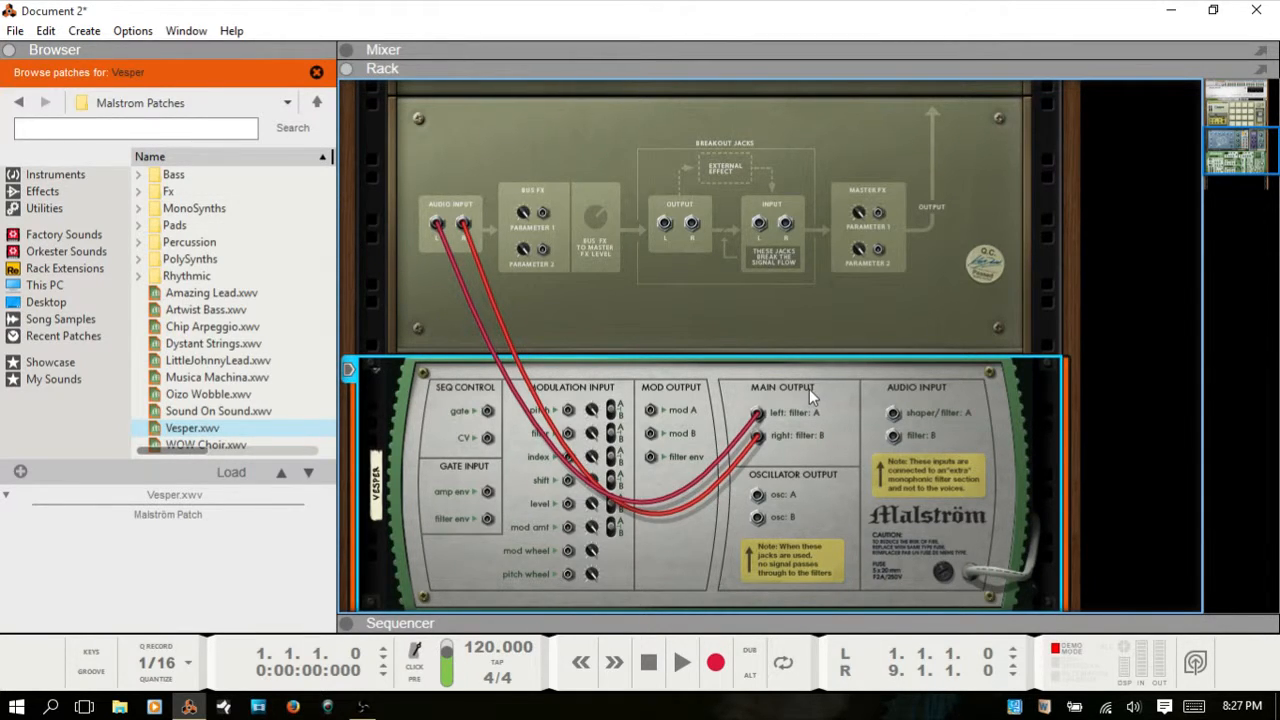
# Step: Return to the front of the rack, show the on-screen piano keys, and play test notes on the Malström
pyautogui.press('Tab')
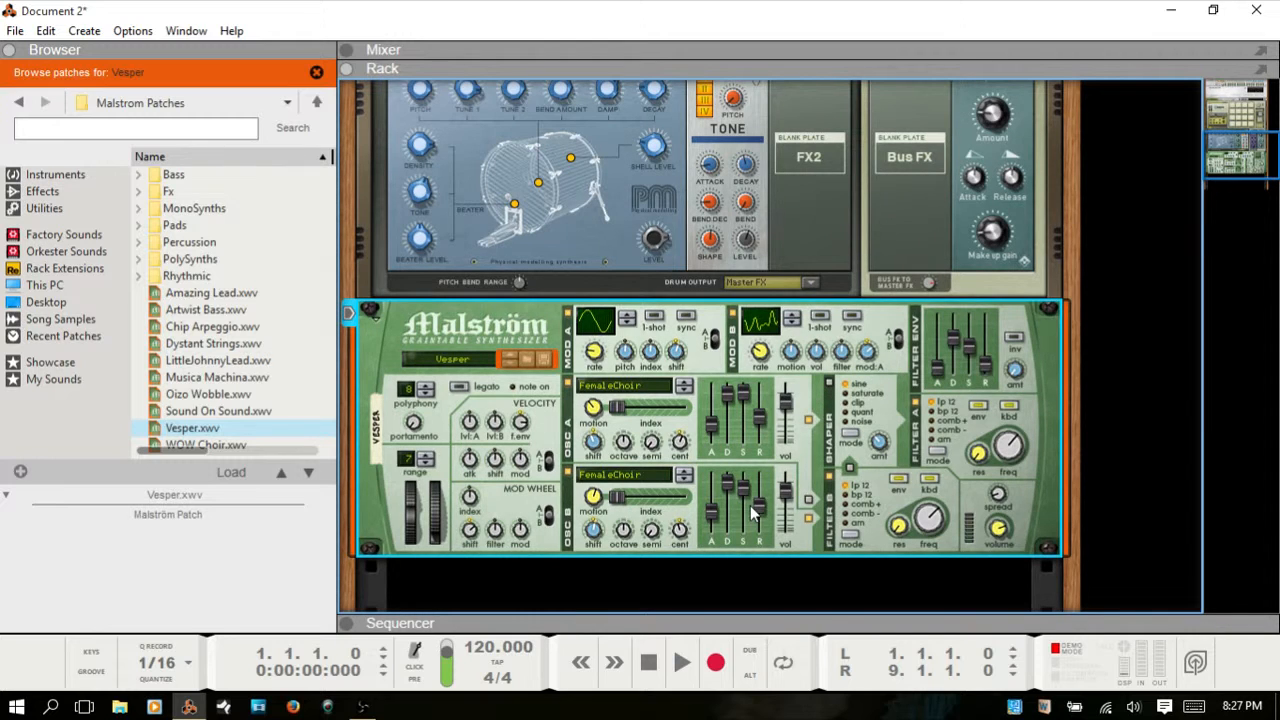
pyautogui.press('F4')
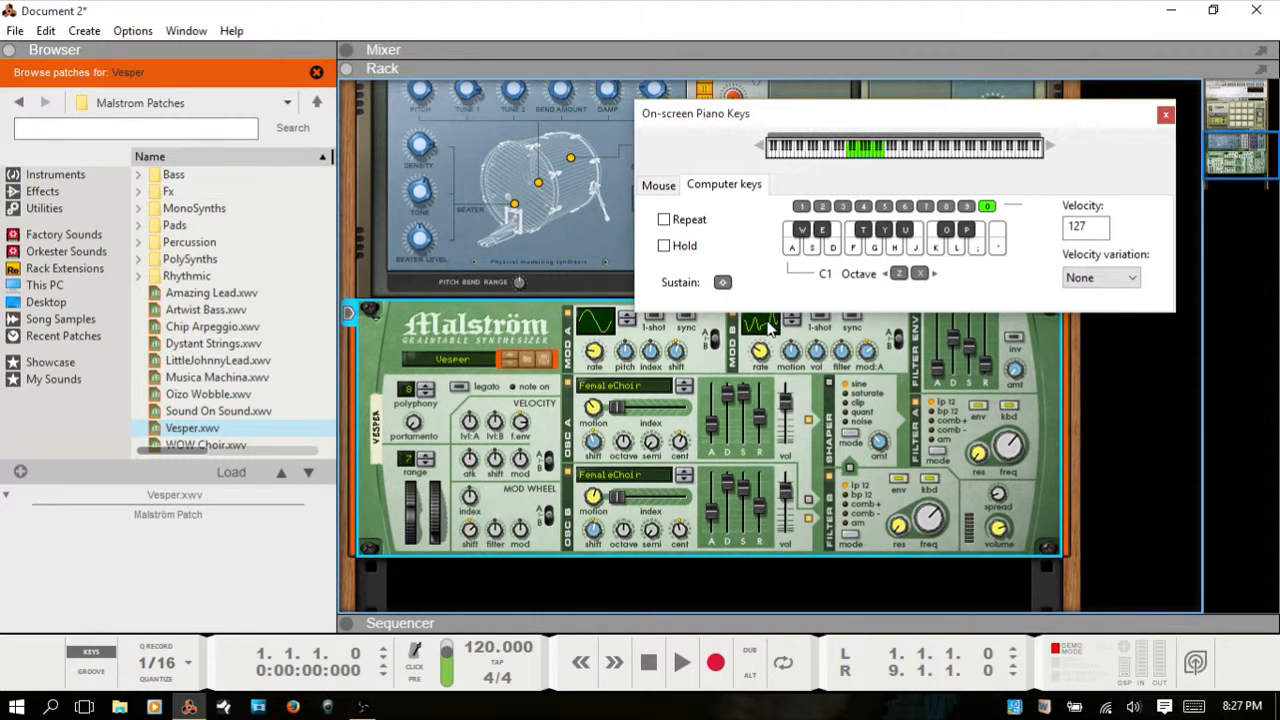
pyautogui.press('s')
pyautogui.press('d')
pyautogui.scroll(10, 814, 321)
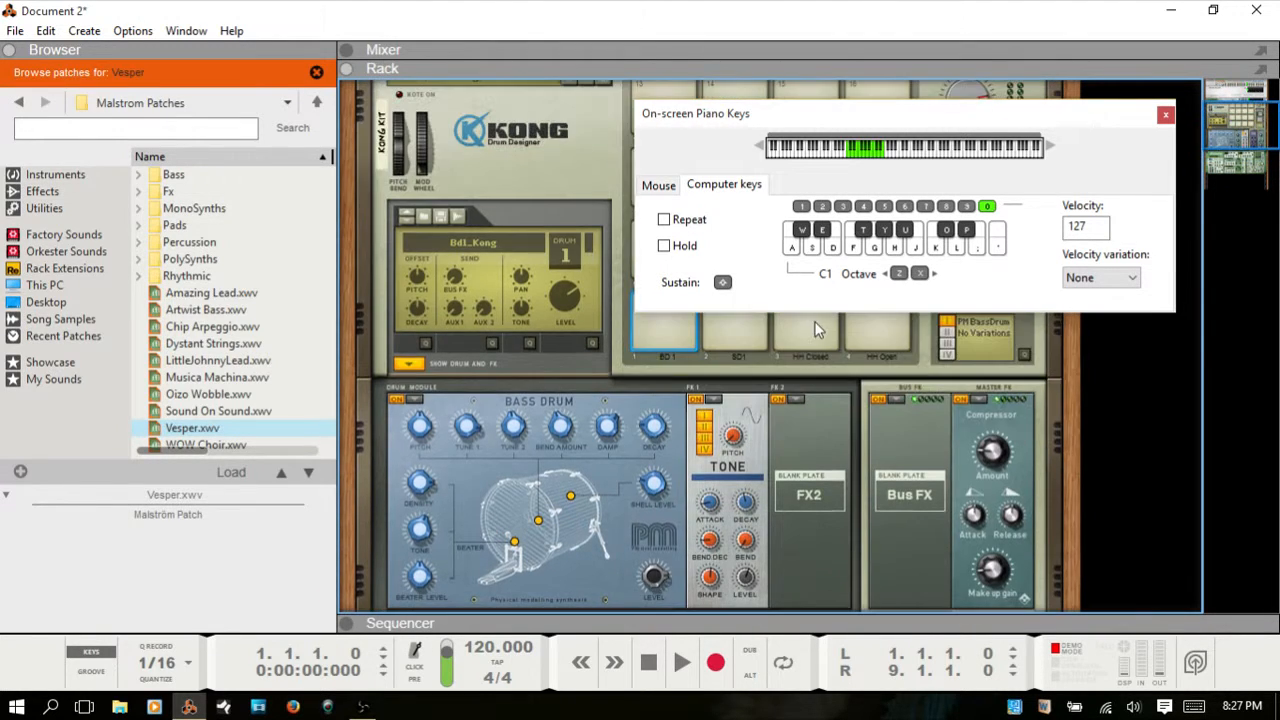
pyautogui.scroll(-3, 819, 332)
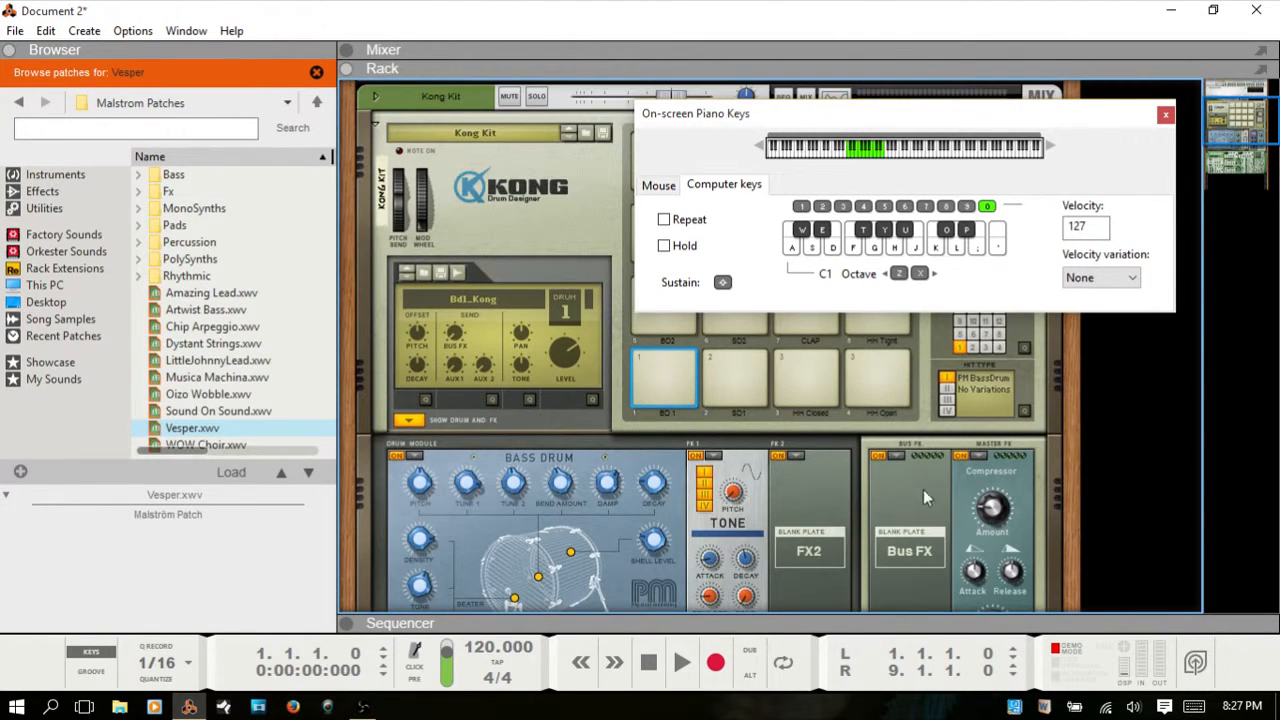
pyautogui.scroll(-1, 905, 480)
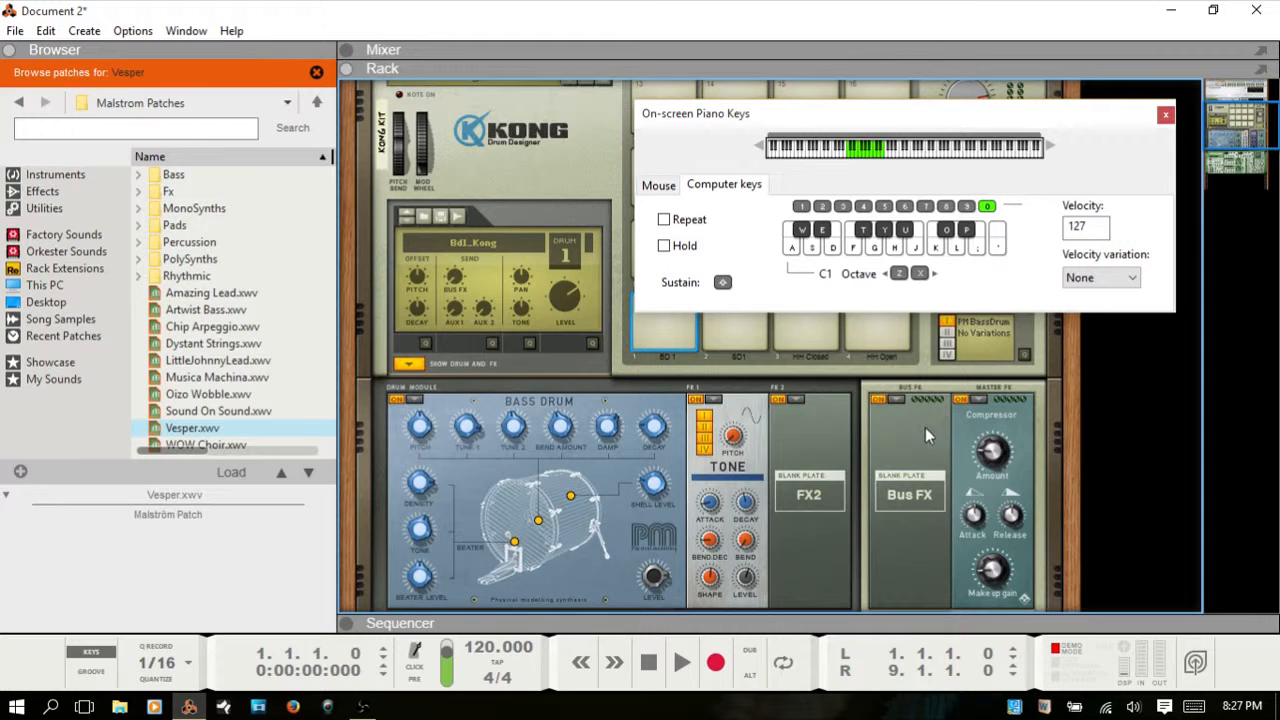
# Step: Hide the browser, move the on-screen piano keys clear of Kong, and play Malström notes while checking the Bus FX and Master FX meters
pyautogui.press('F3')
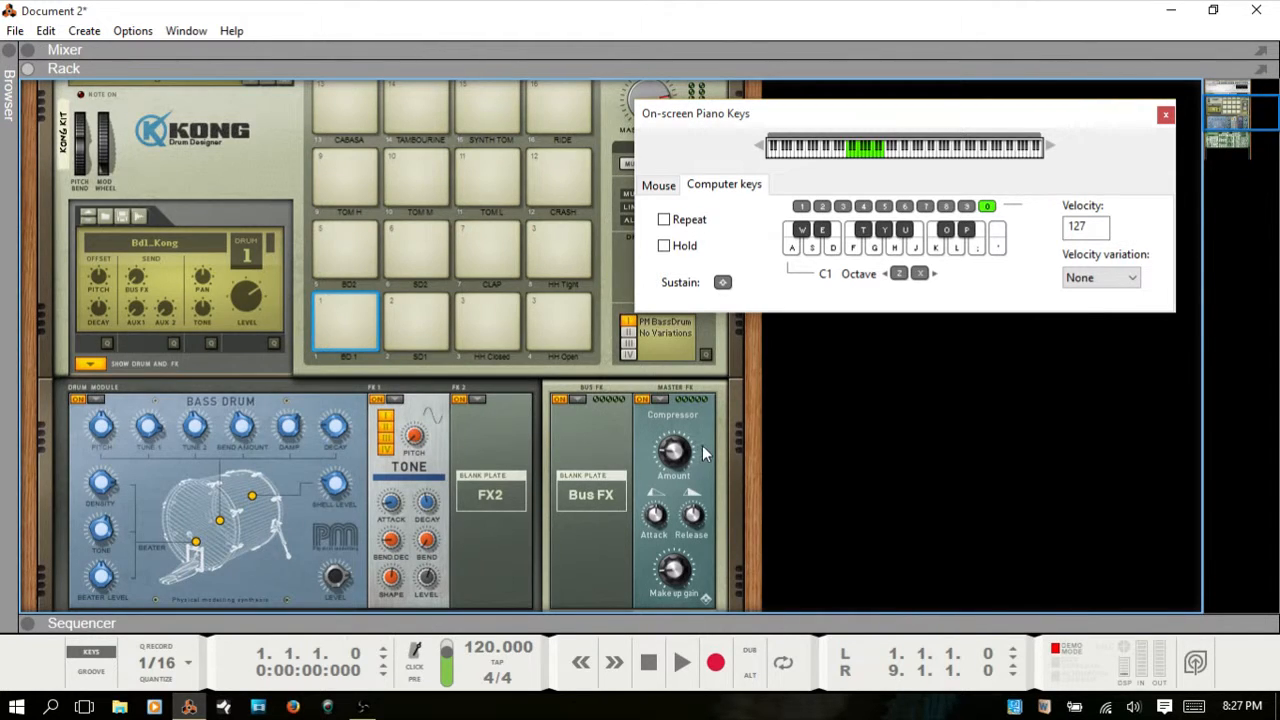
pyautogui.press('d')
pyautogui.moveTo(846, 114); pyautogui.dragTo(1006, 234)
pyautogui.press('d')
pyautogui.press('f')
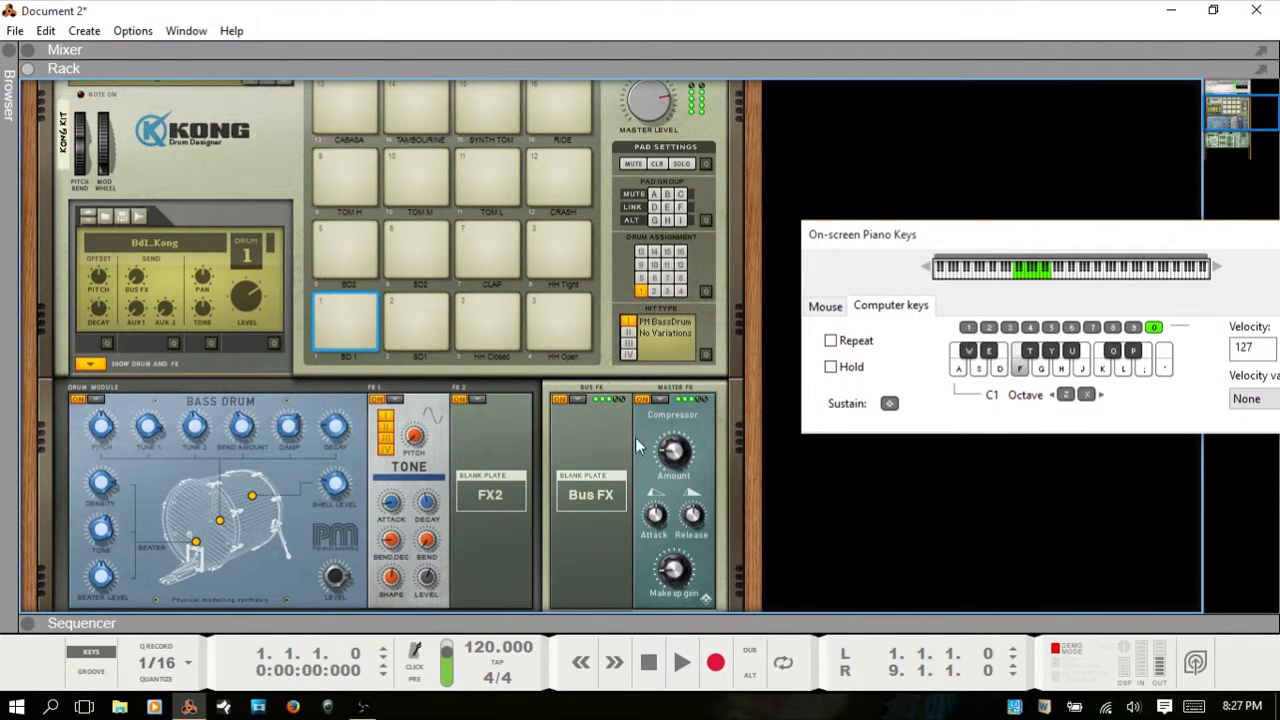
pyautogui.scroll(-5, 624, 413)
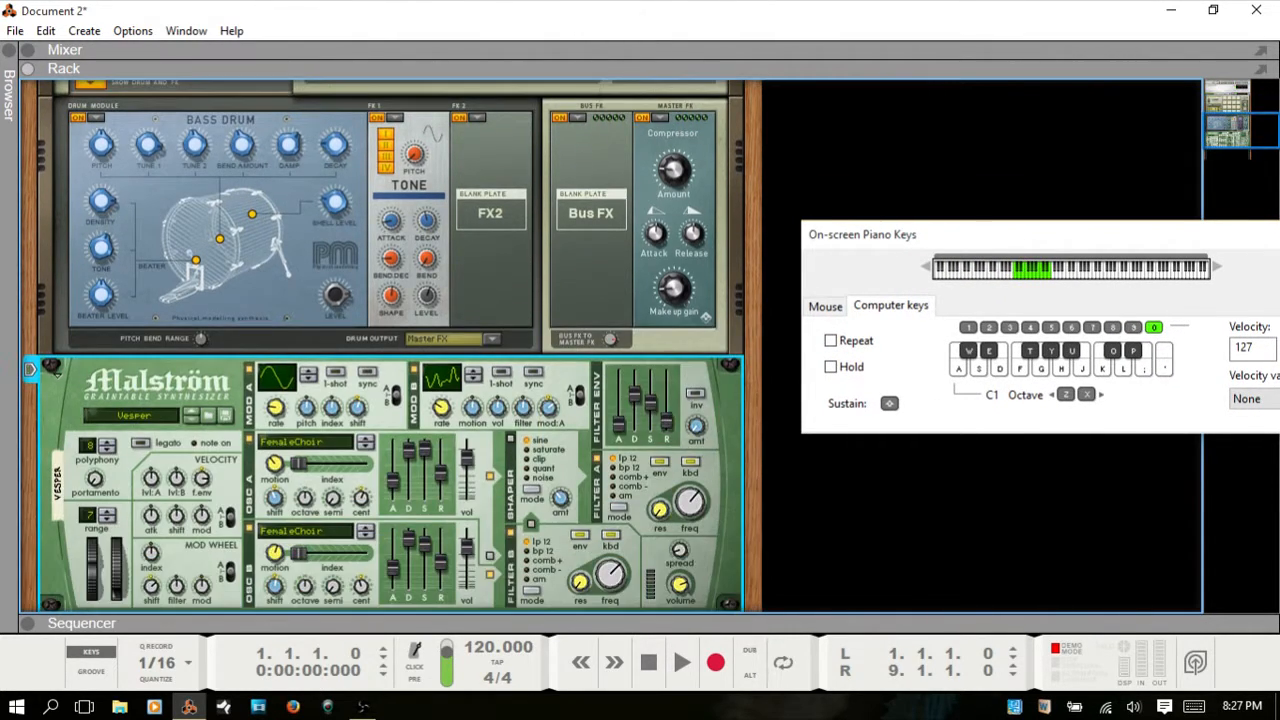
pyautogui.scroll(5, 606, 340)
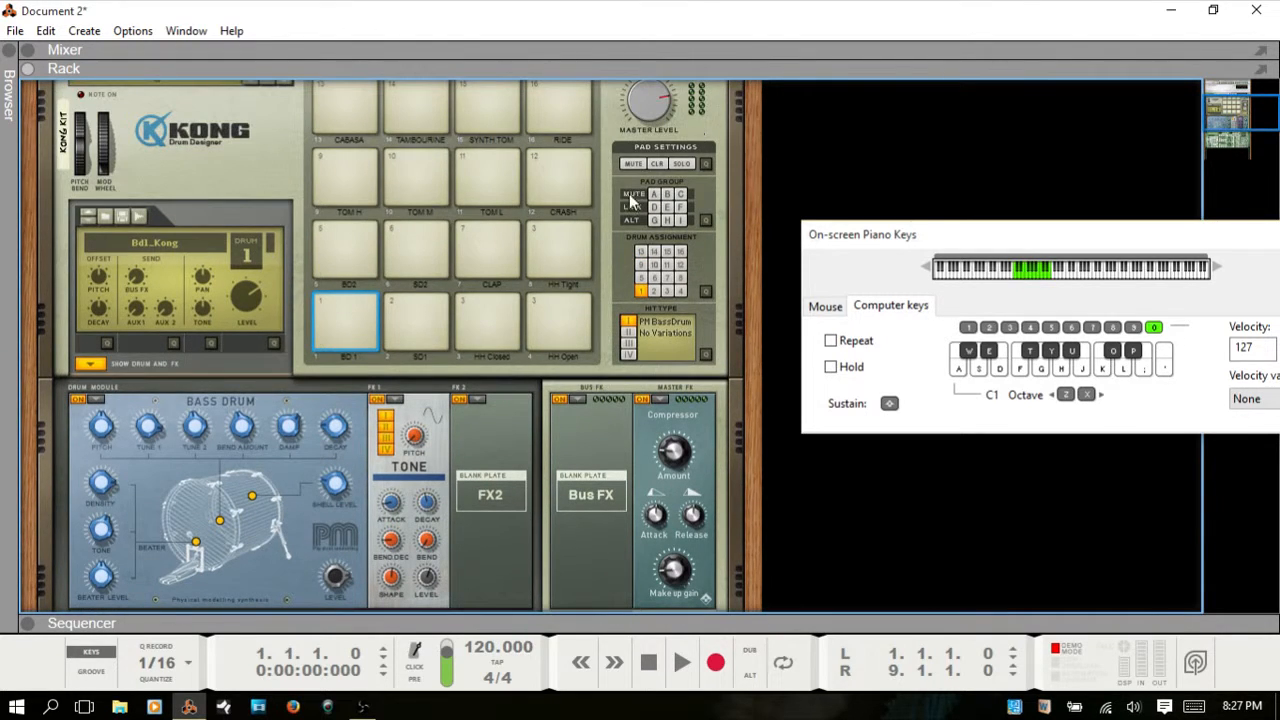
# Step: Load Room Reverb into Kong's Bus FX slot and play Malström notes through it
pyautogui.click(580, 400)
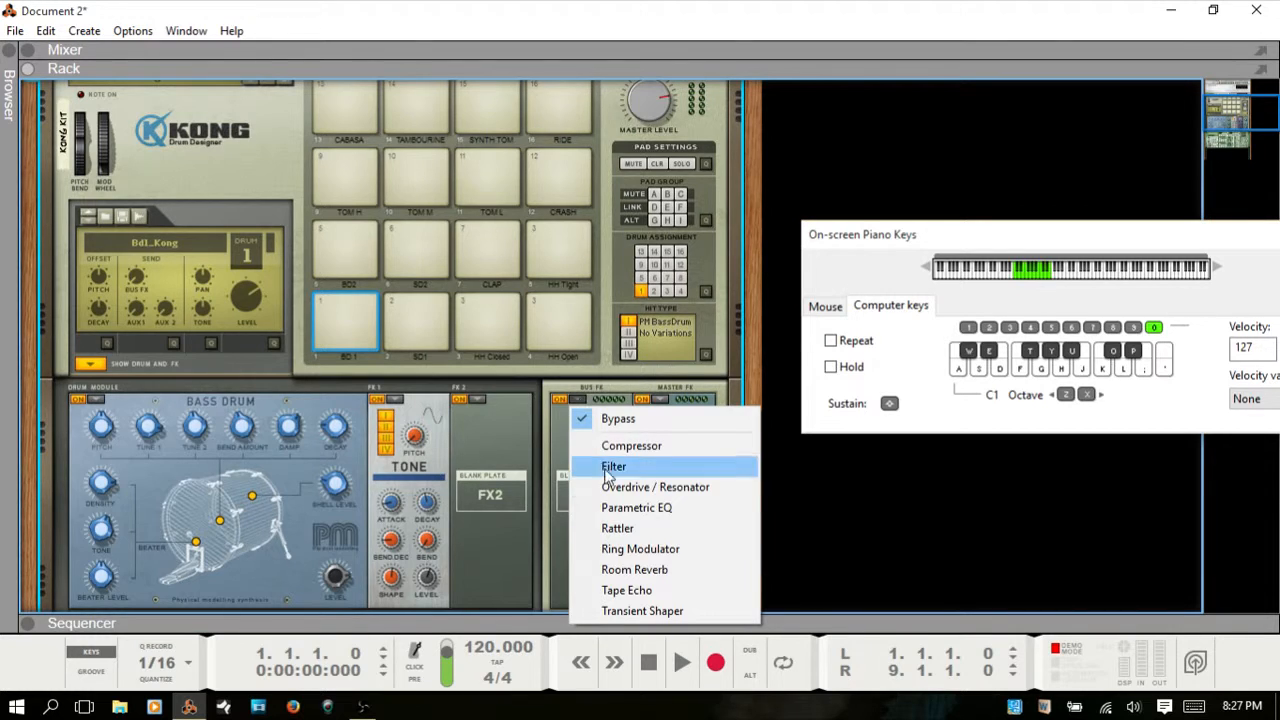
pyautogui.click(659, 571)
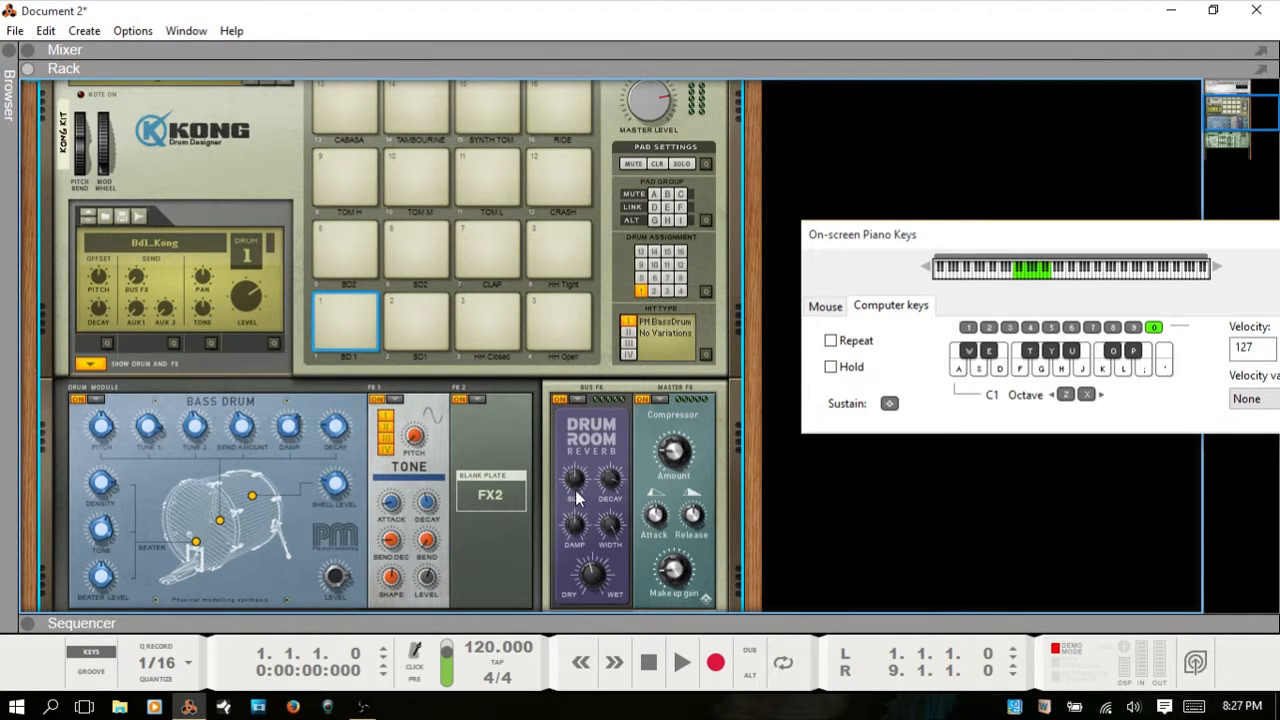
pyautogui.press('d')
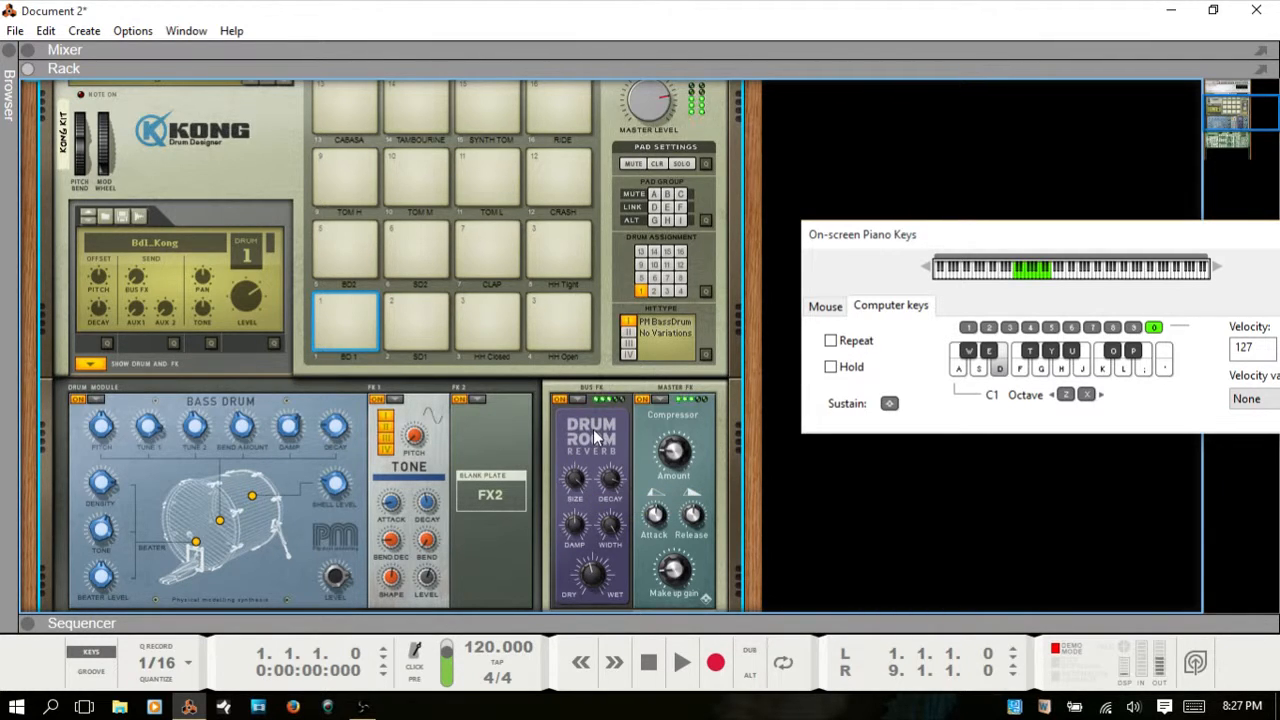
pyautogui.press('g')
pyautogui.press('h')
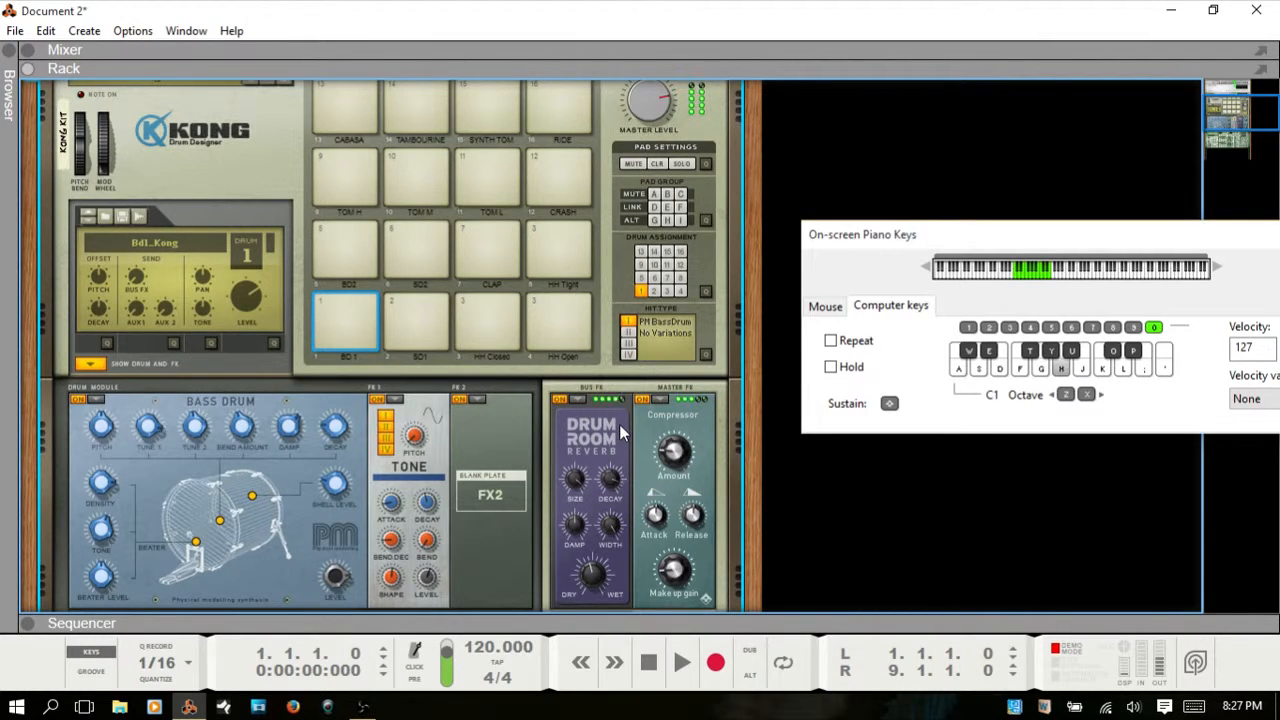
pyautogui.press('d')
pyautogui.press('g')
pyautogui.press('s')
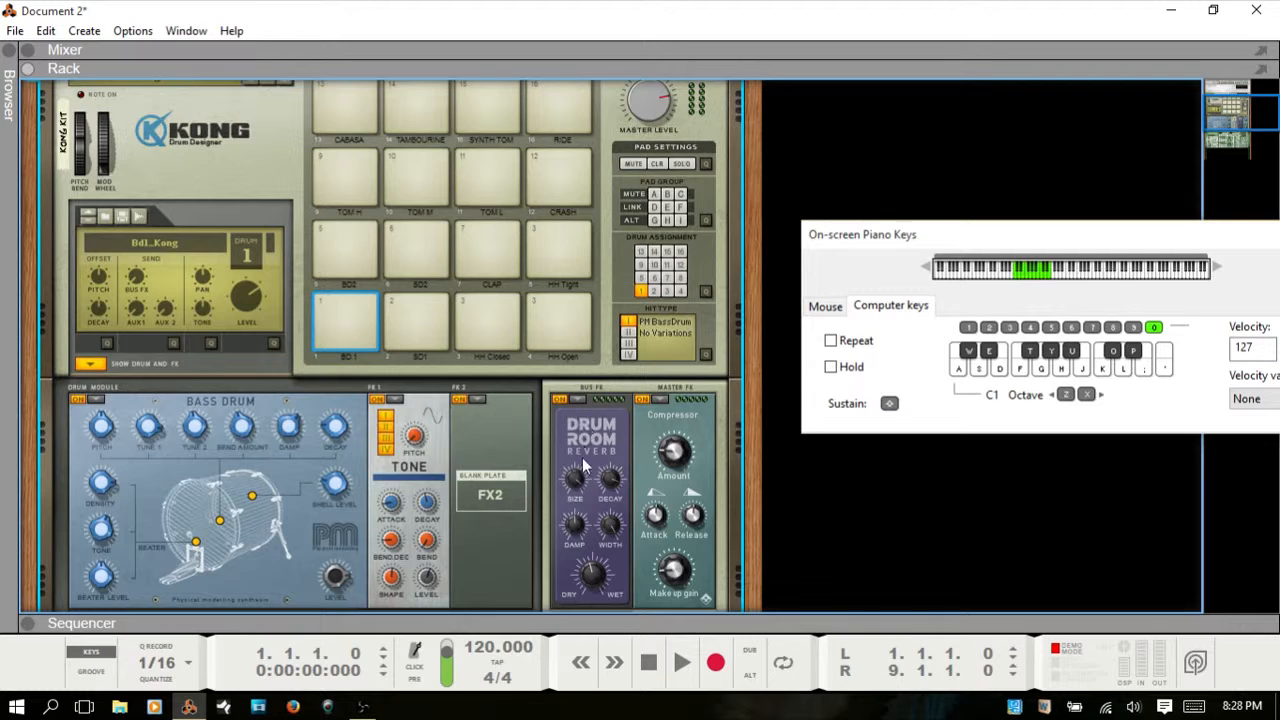
# Step: Try Overdrive / Resonator and Rattler in the Bus FX slot, adjusting the Rattler's tone while playing notes
pyautogui.click(577, 399)
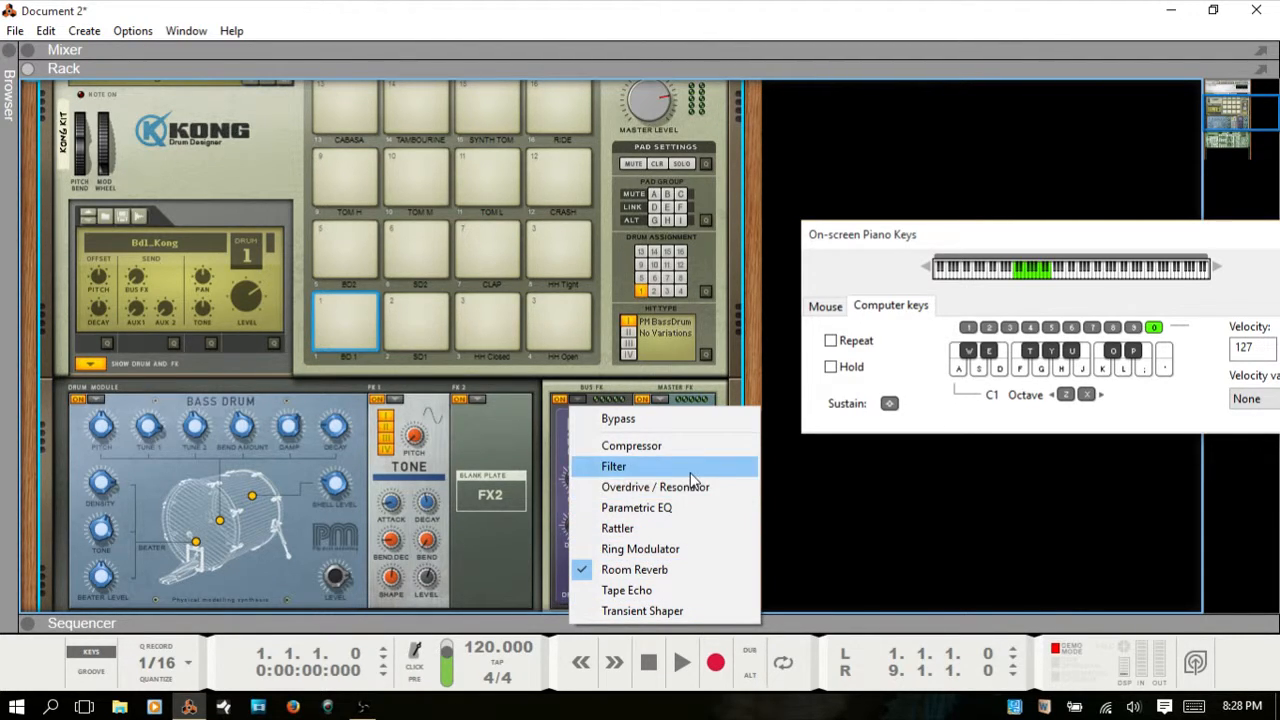
pyautogui.click(723, 490)
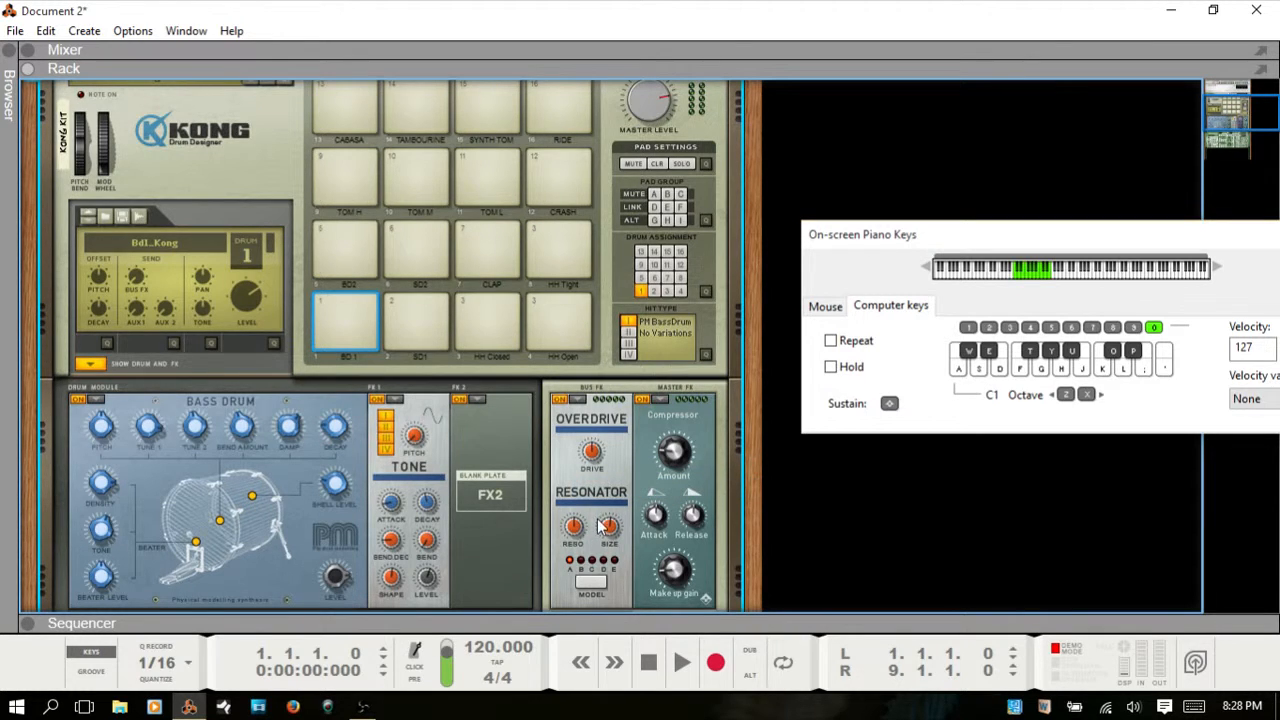
pyautogui.click(582, 400)
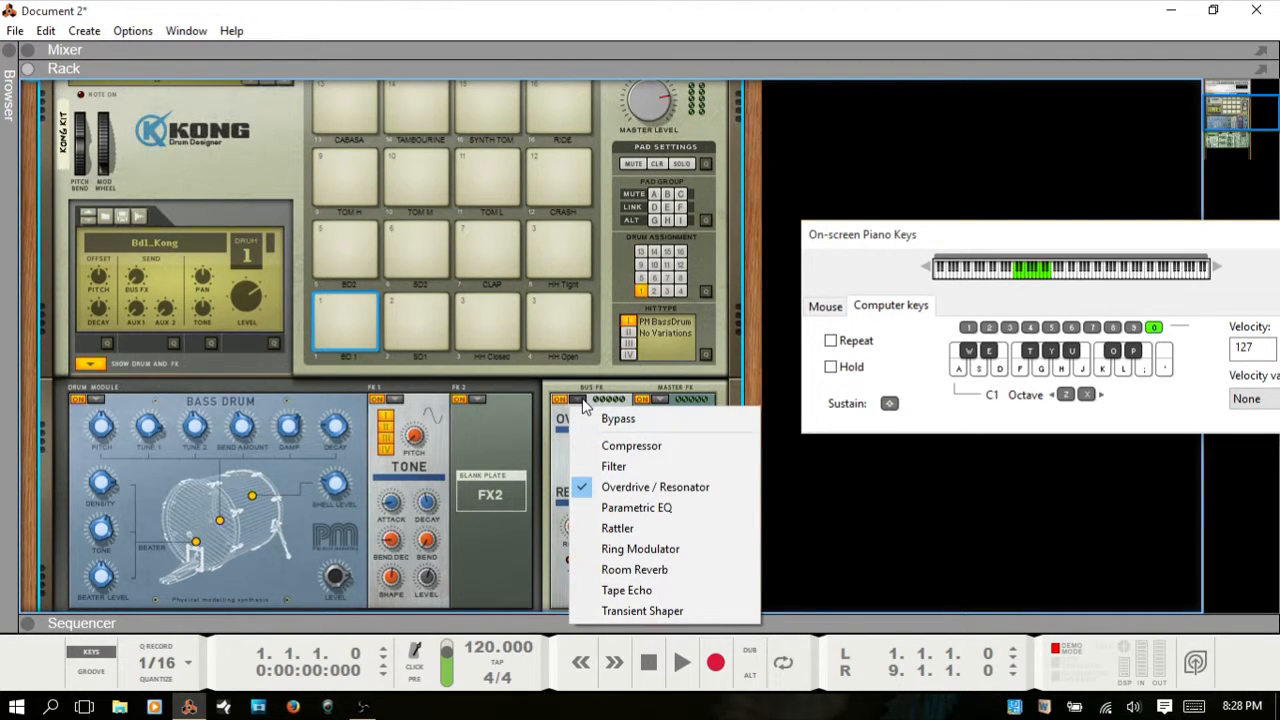
pyautogui.click(604, 530)
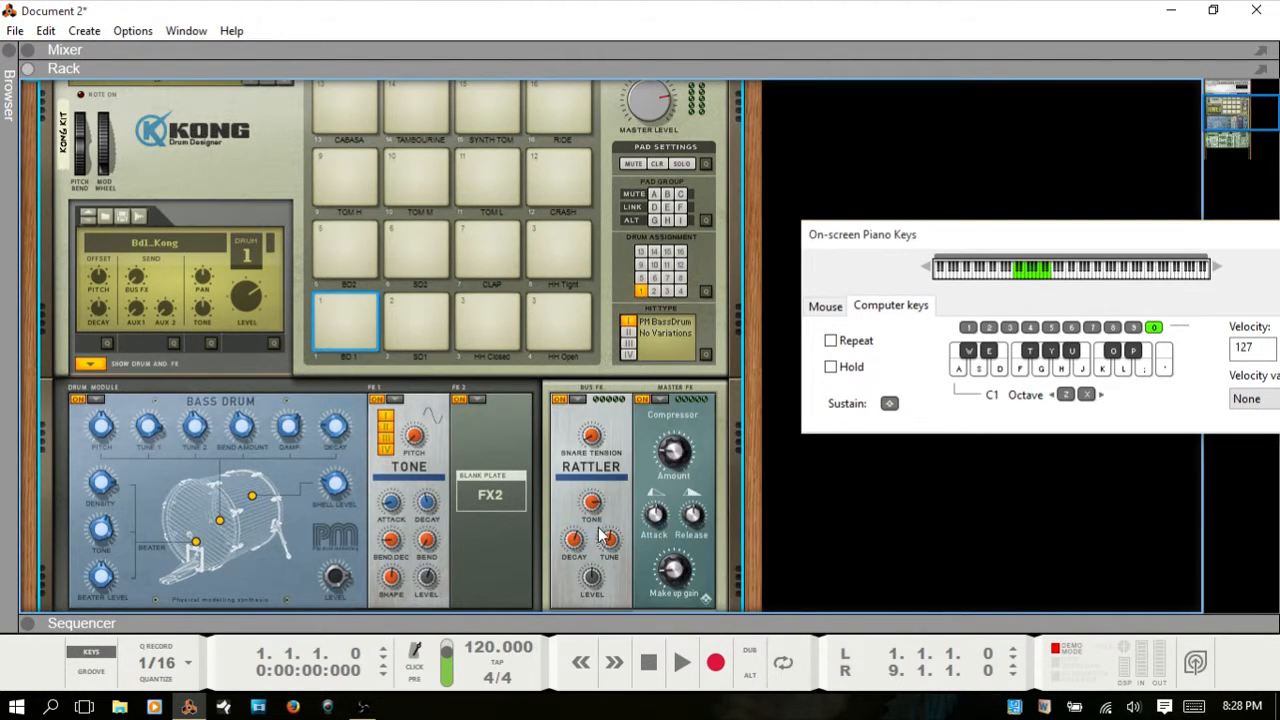
pyautogui.press('d')
pyautogui.press('d')
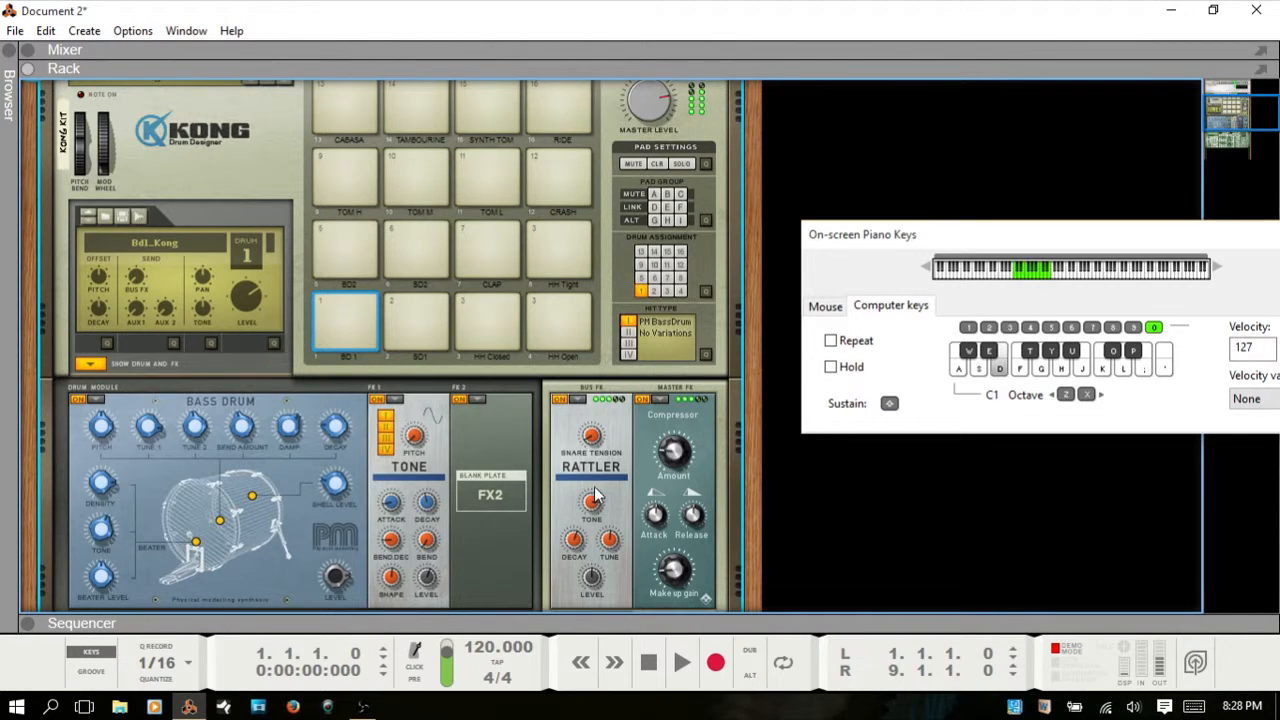
pyautogui.moveTo(590, 502)
pyautogui.mouseDown()
pyautogui.moveTo(592, 523)
pyautogui.moveTo(585, 511)
pyautogui.mouseUp()
pyautogui.press('d')
pyautogui.press('d')
# Step: Load Ring Modulator into the Bus FX slot and set its frequency to about 65 and amount to about 66 while playing notes
pyautogui.click(578, 399)
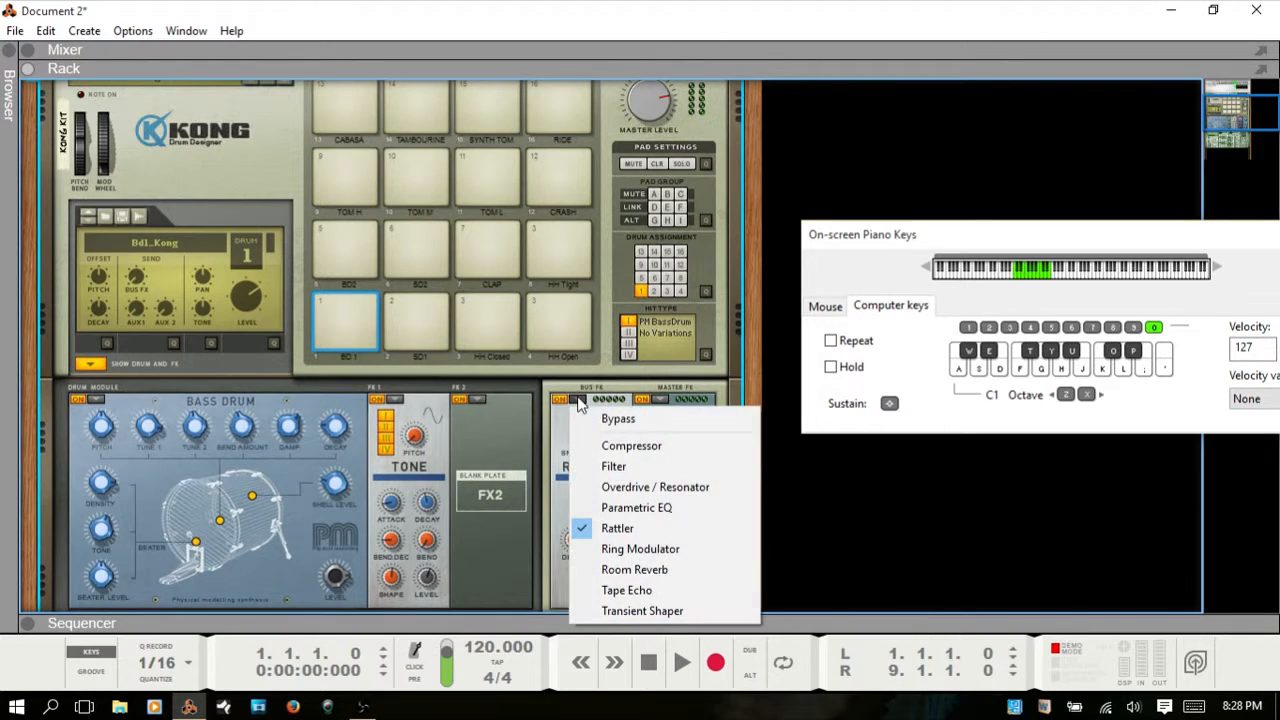
pyautogui.click(672, 550)
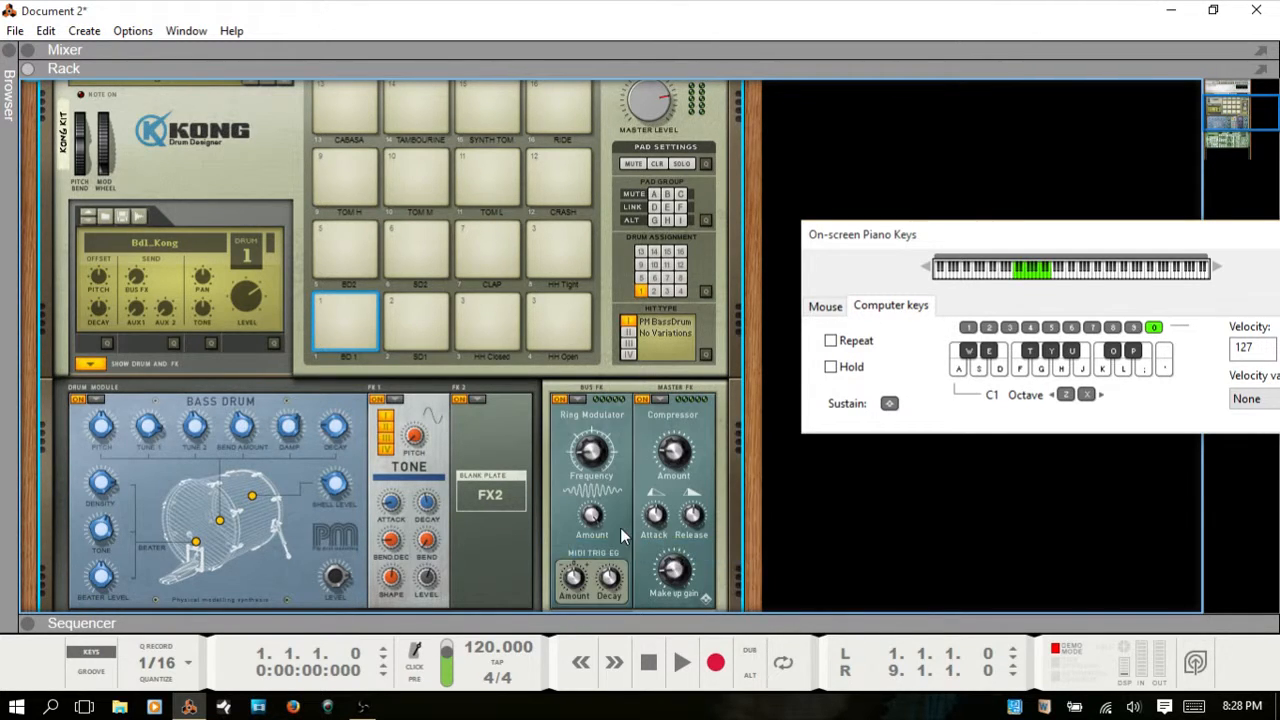
pyautogui.press('d')
pyautogui.moveTo(595, 457); pyautogui.dragTo(594, 436)
pyautogui.press('d')
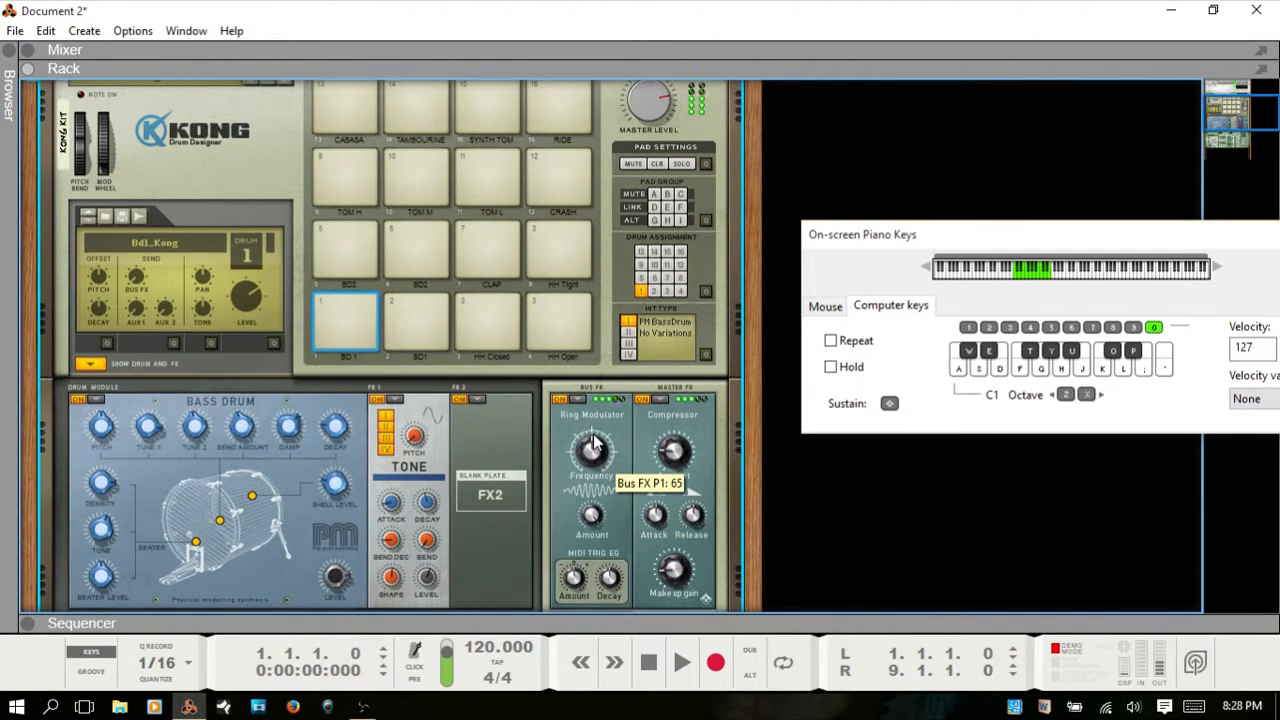
pyautogui.press('d')
pyautogui.press('d')
pyautogui.press('d')
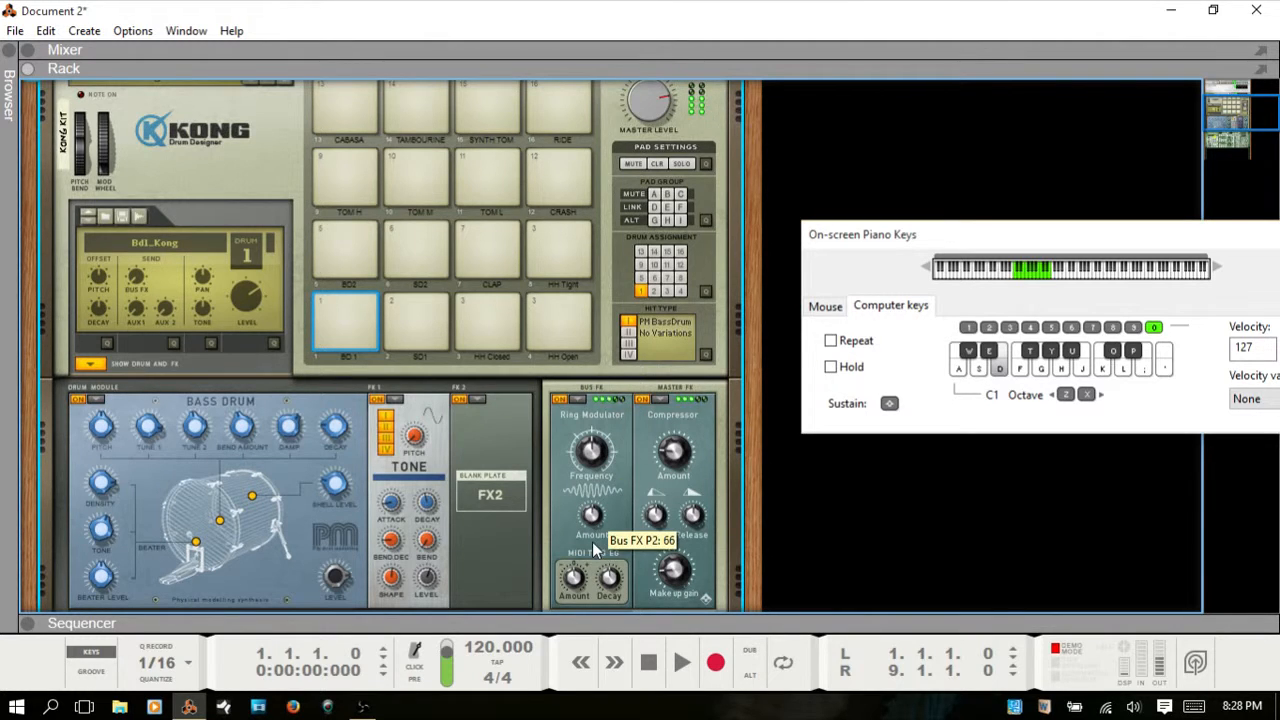
# Step: Adjust Kong's master level while playing Malström notes through the effects
pyautogui.press('d')
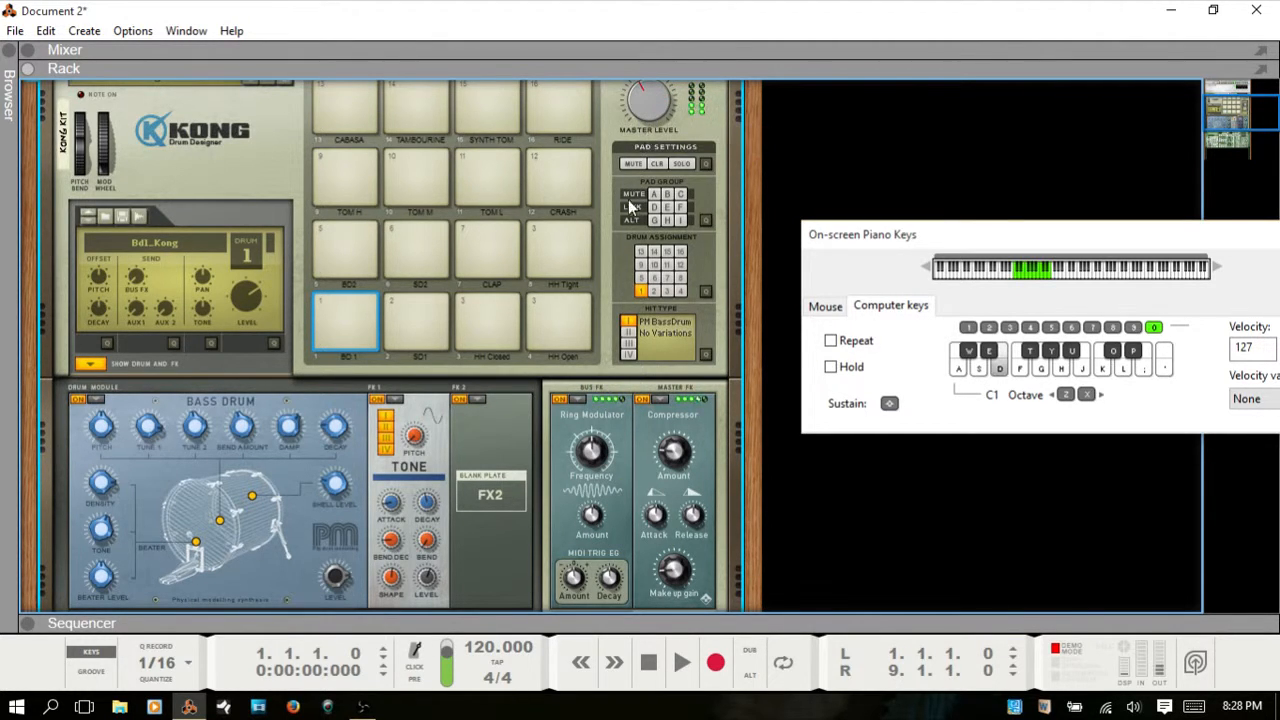
pyautogui.moveTo(650, 108); pyautogui.dragTo(652, 95)
pyautogui.press('f')
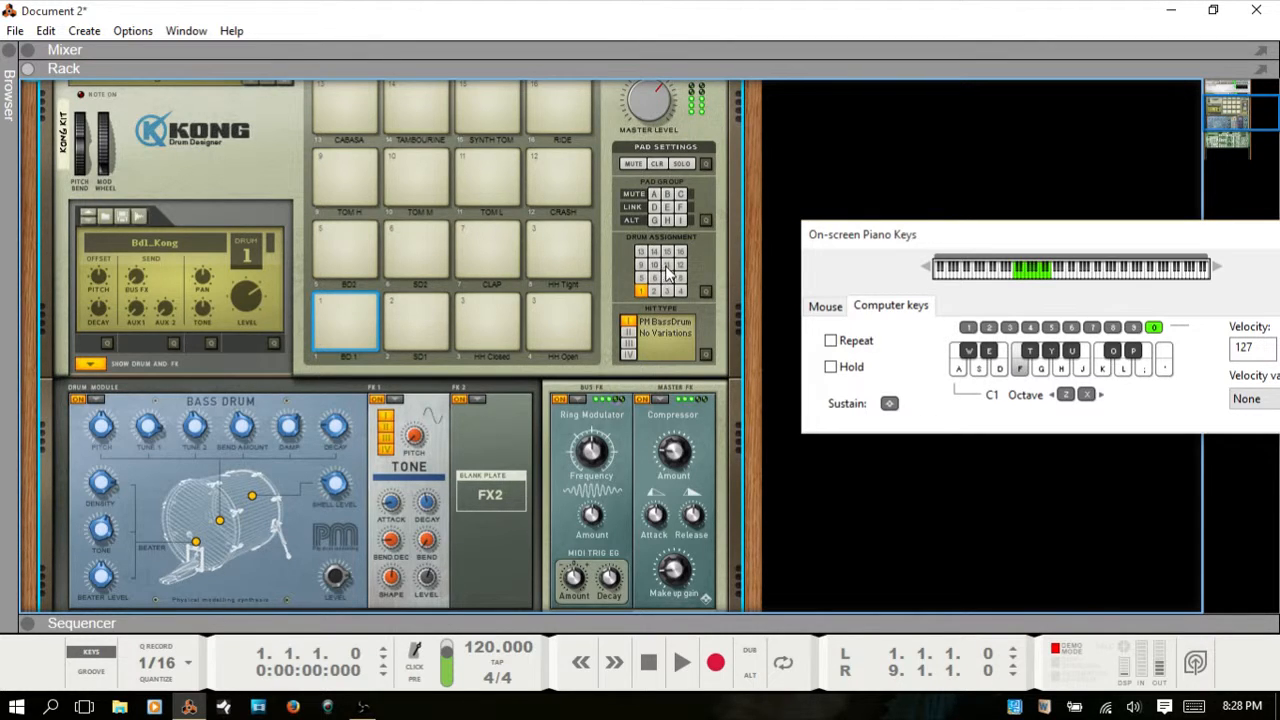
pyautogui.press('a')
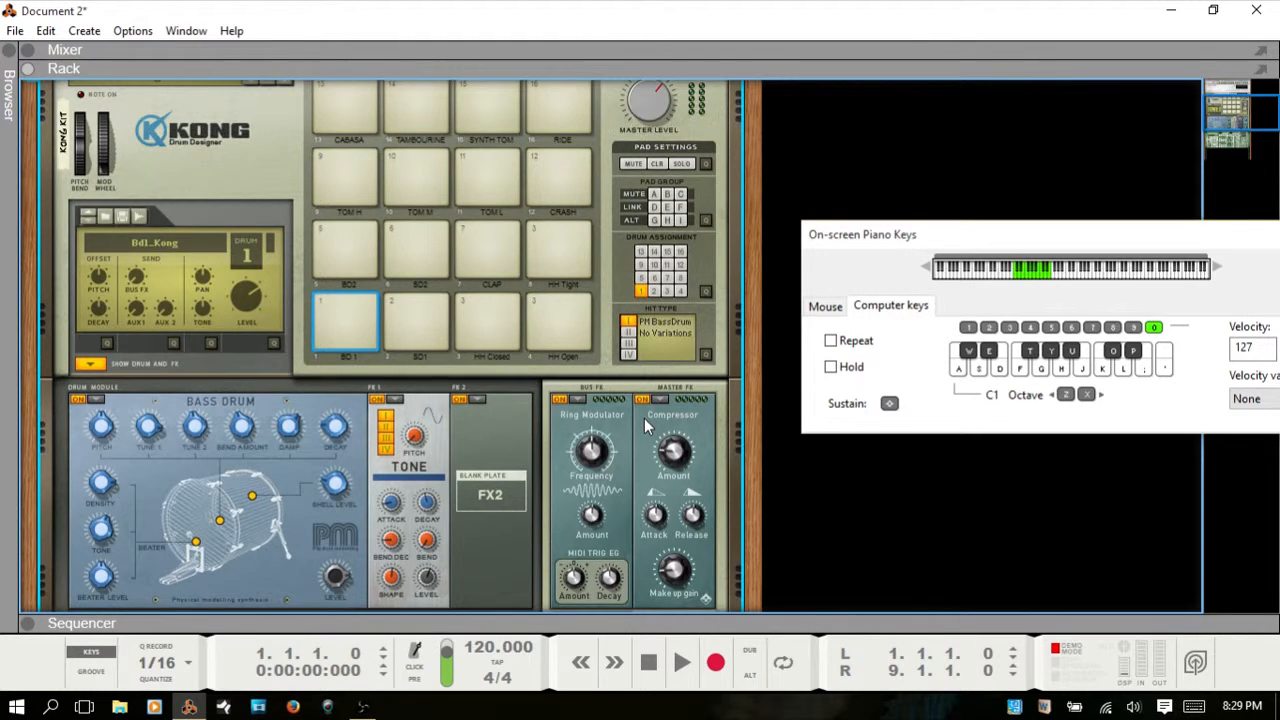
# Step: Delete the Malström below Kong from the rear view of the rack
pyautogui.press('Tab')
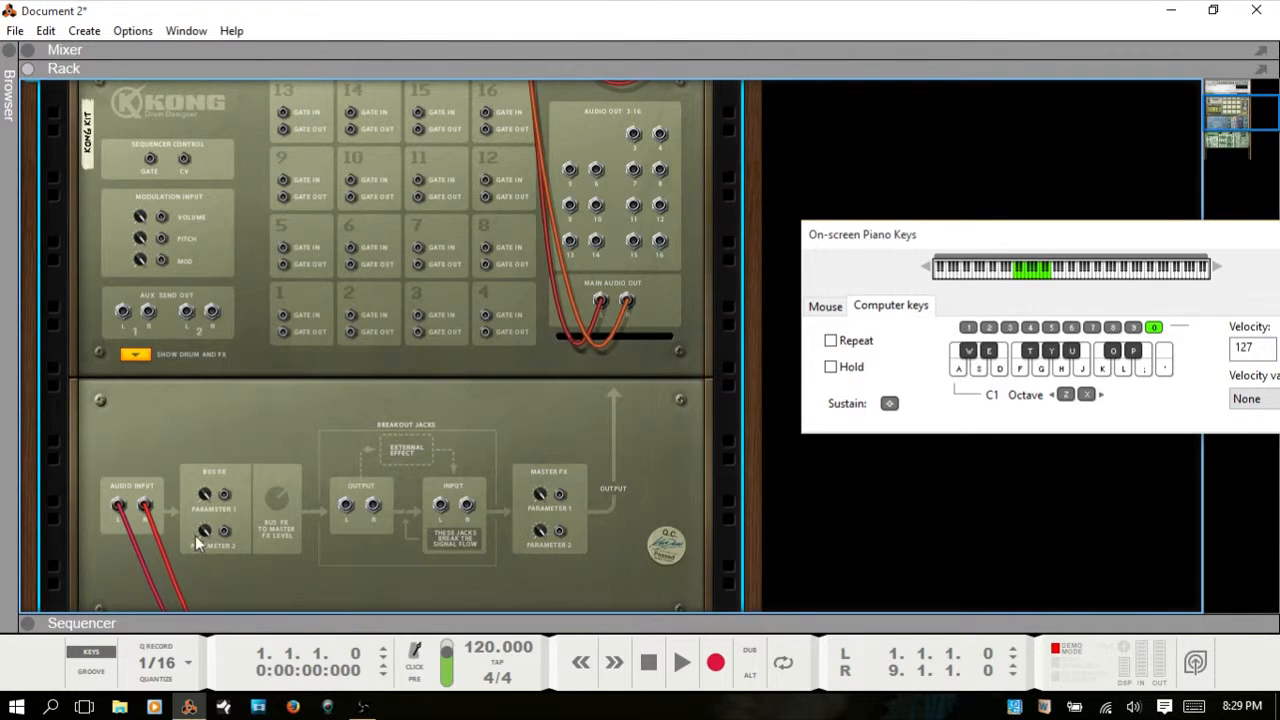
pyautogui.scroll(-5, 195, 535)
pyautogui.click(440, 570)
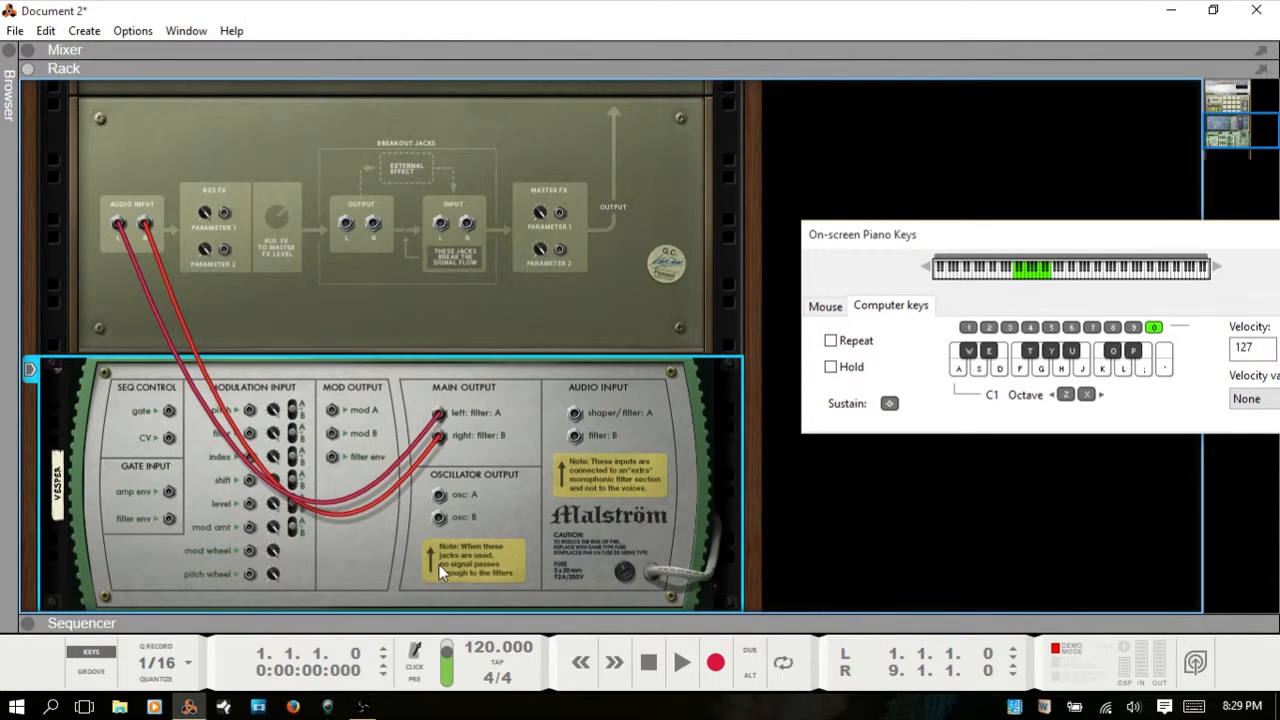
pyautogui.press('Delete')
pyautogui.press('Return')
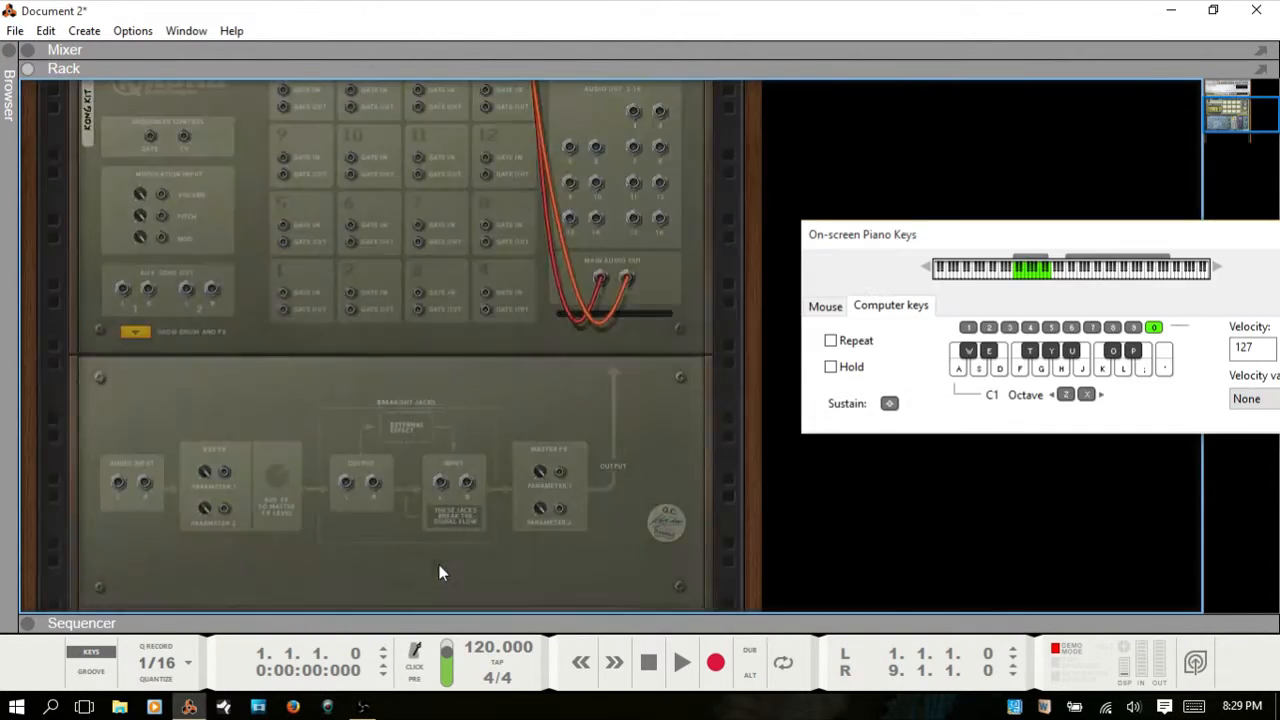
# Step: Examine Kong's front panel and its rear connections, including the gate jacks, audio outputs and breakout jacks
pyautogui.press('Tab')
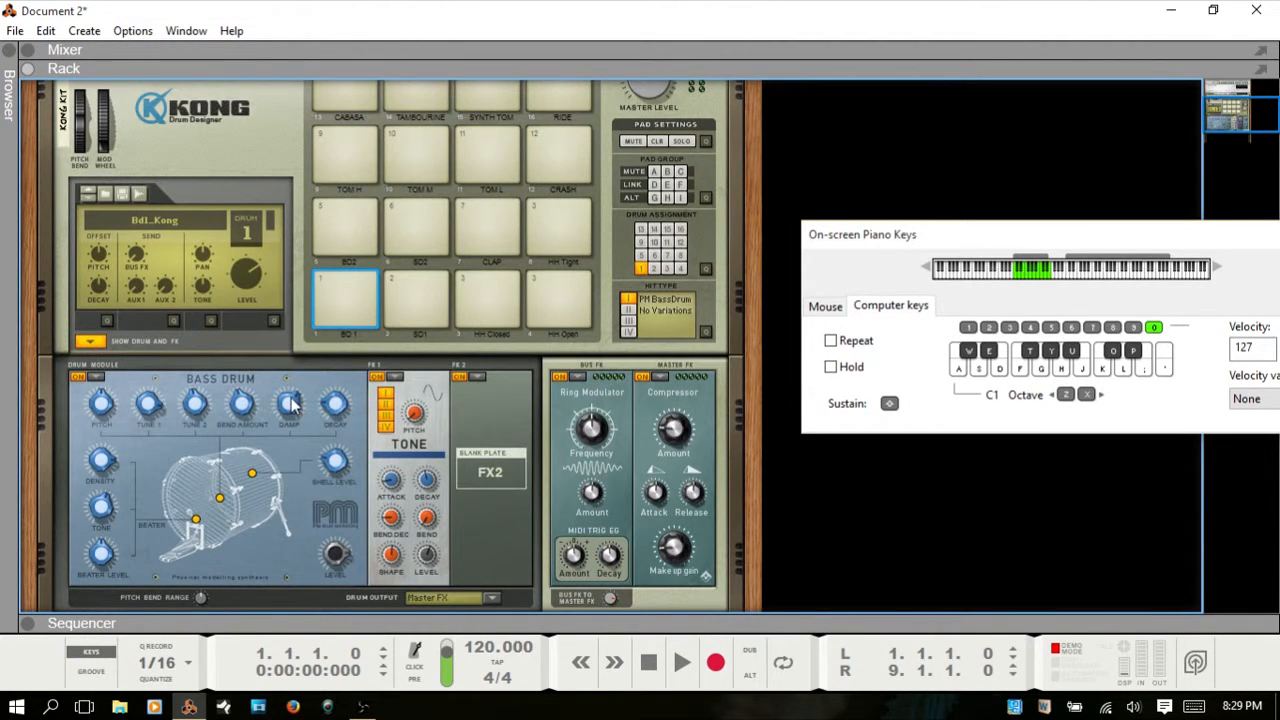
pyautogui.scroll(5, 291, 397)
pyautogui.scroll(-5, 291, 397)
pyautogui.press('Tab')
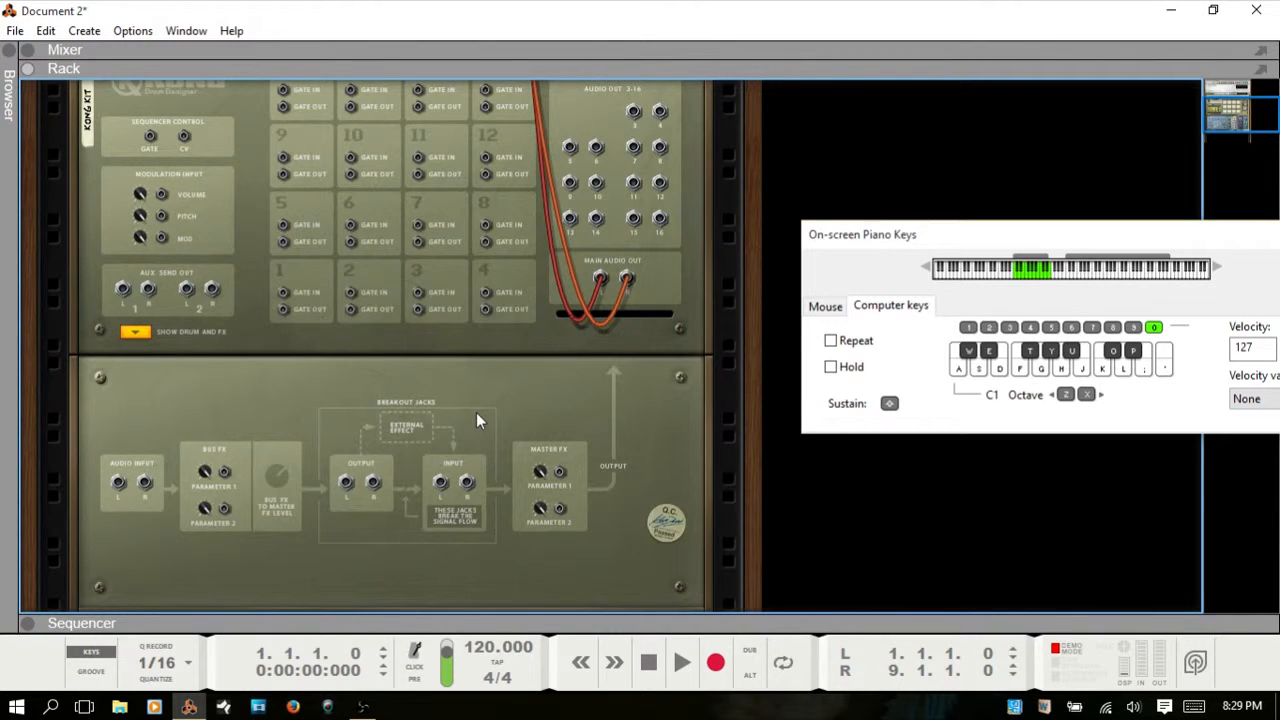
pyautogui.scroll(5, 479, 412)
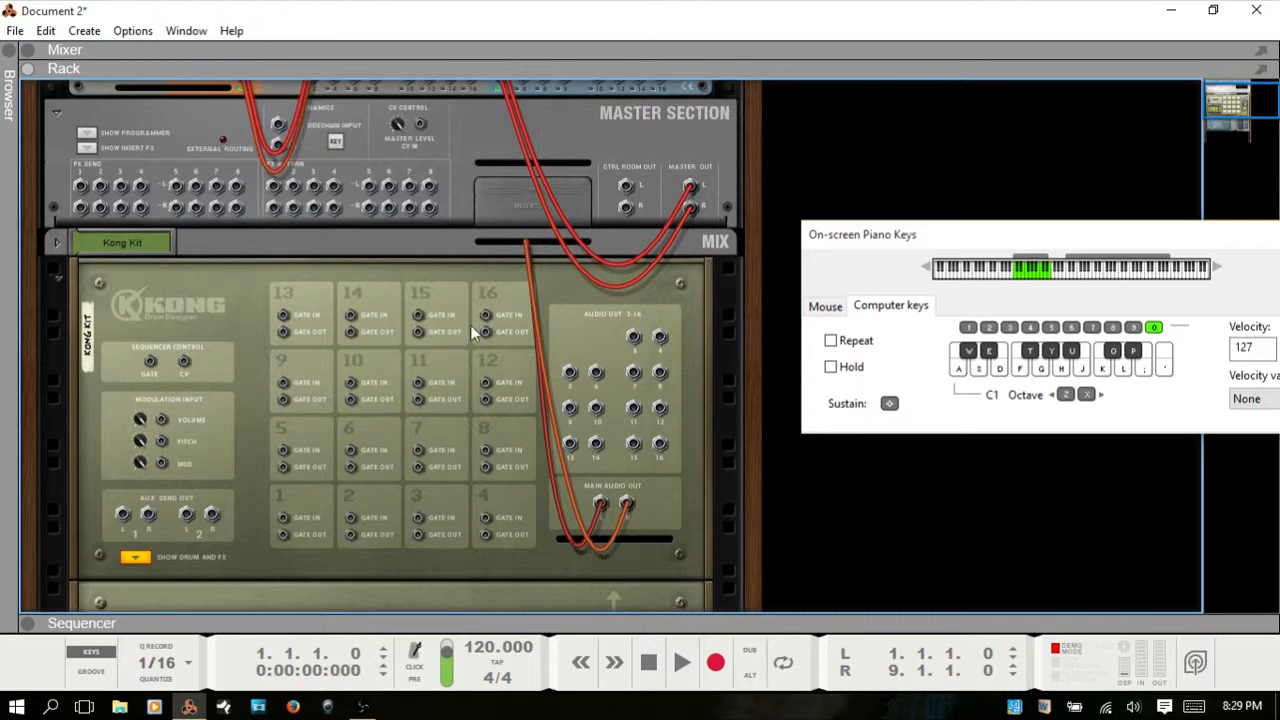
pyautogui.press('Tab')
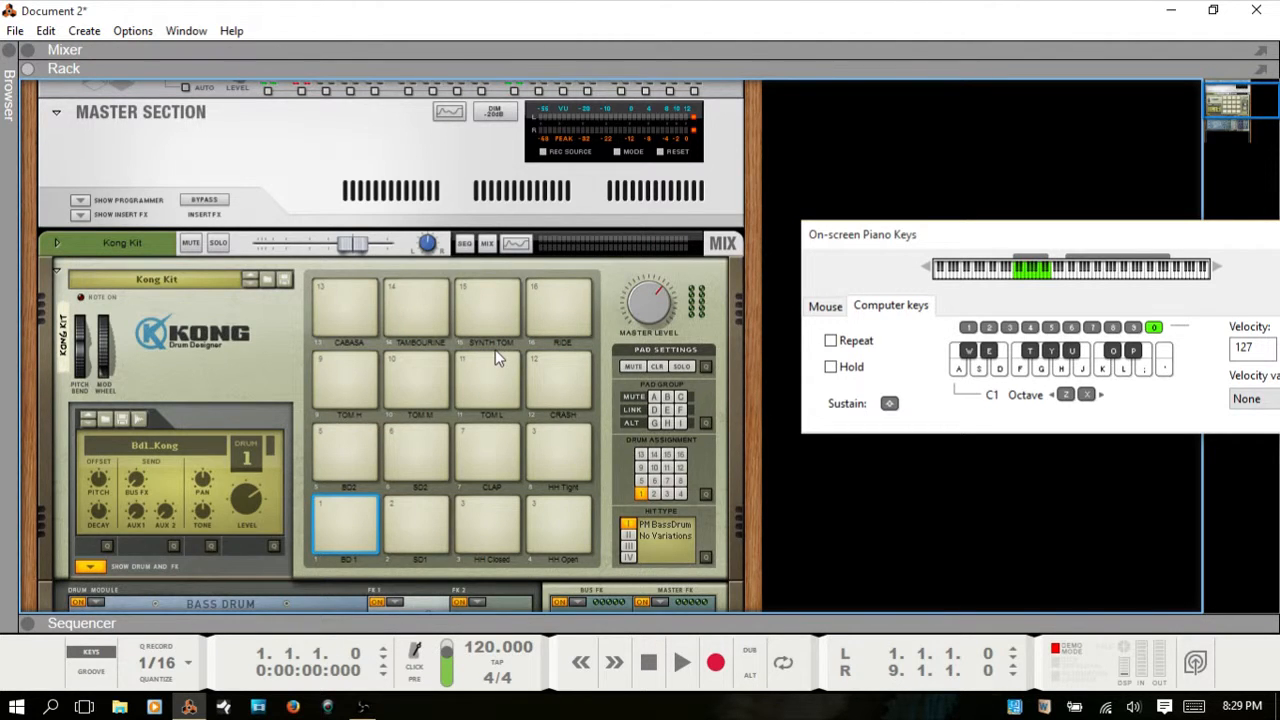
pyautogui.press('Tab')
pyautogui.press('Tab')
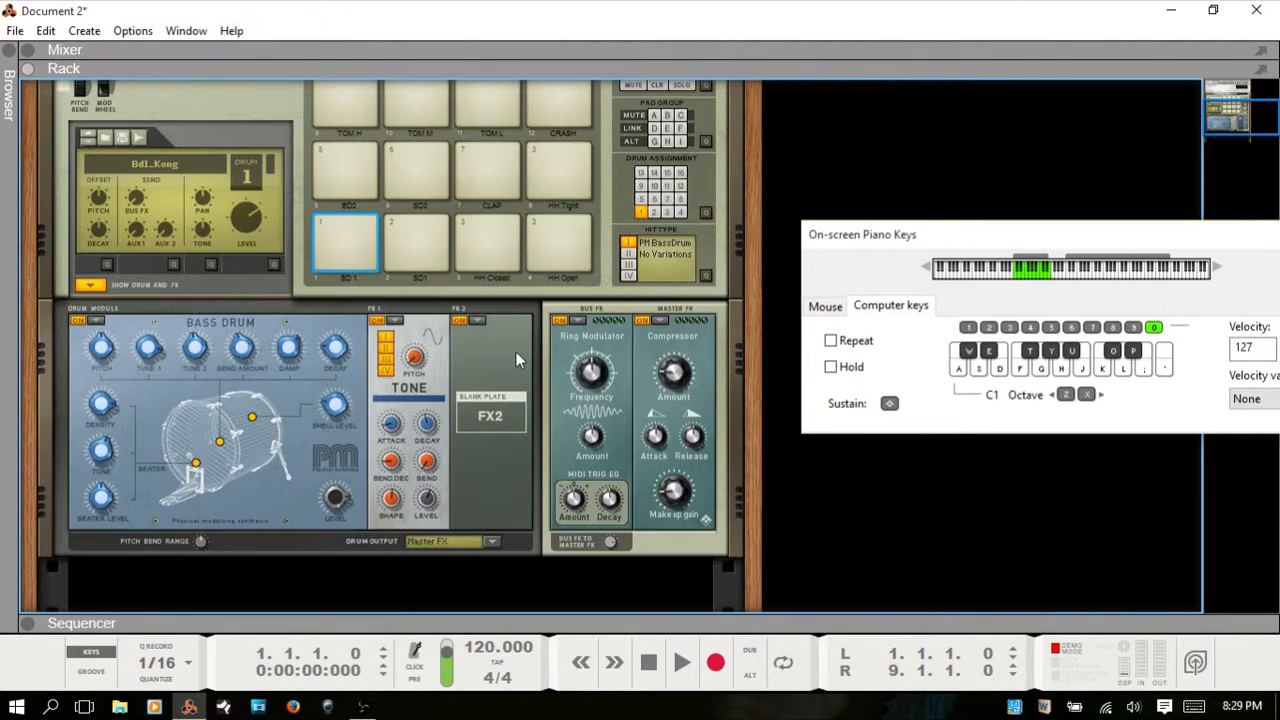
pyautogui.scroll(5, 350, 303)
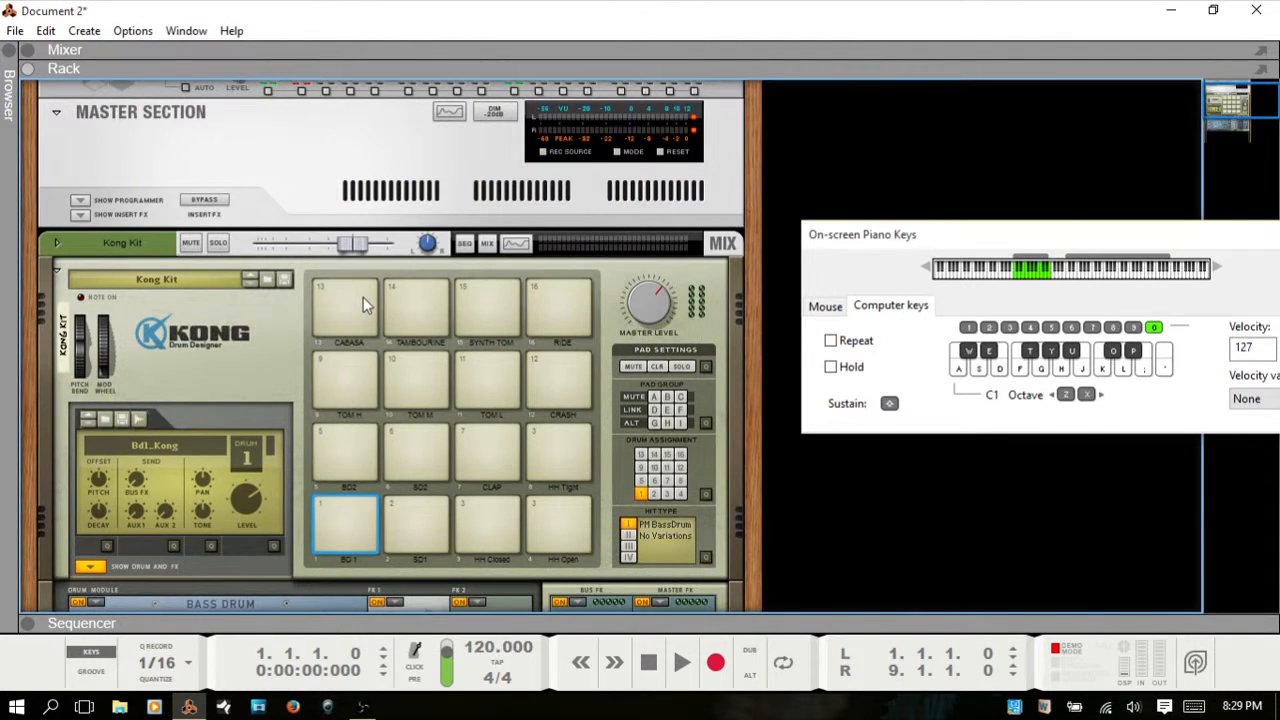
# Step: Add a Redrum Drum Computer from the instruments list below Kong and reset the device to clear its Disco Kit RDK patch
pyautogui.press('F3')
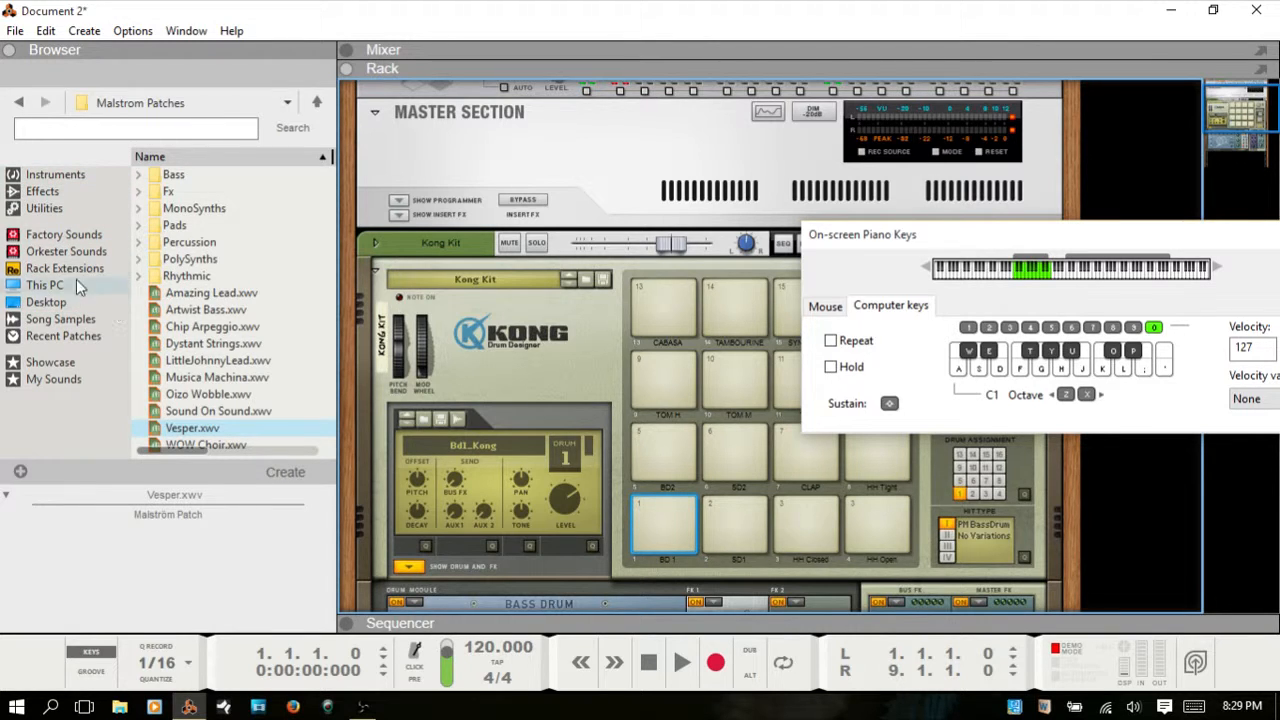
pyautogui.click(49, 172)
pyautogui.scroll(-3, 210, 245)
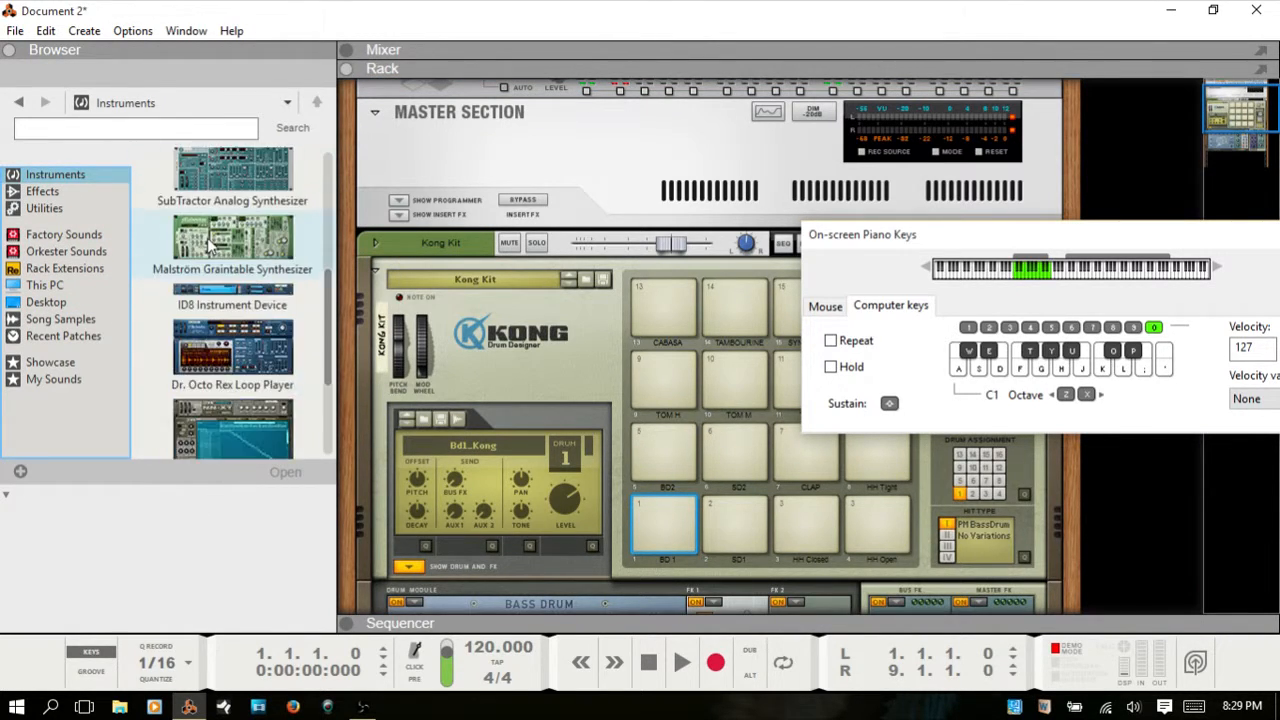
pyautogui.scroll(-3, 208, 244)
pyautogui.scroll(6, 207, 238)
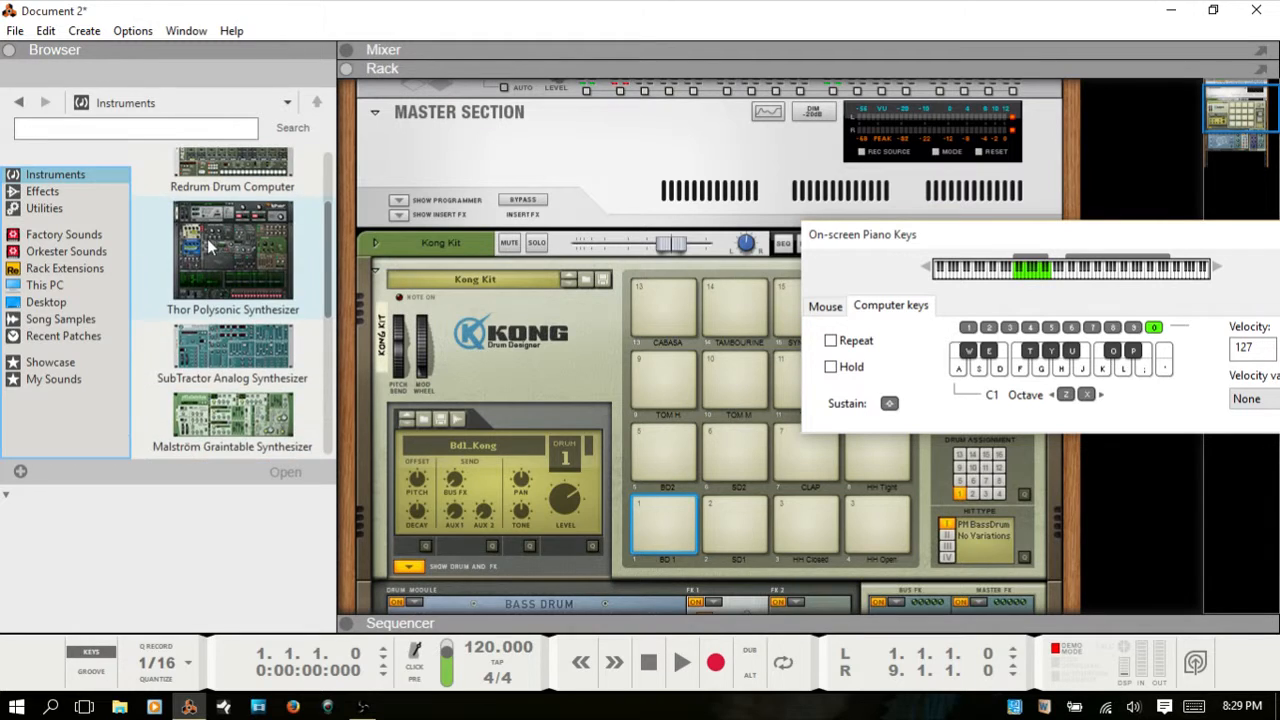
pyautogui.scroll(-5, 506, 322)
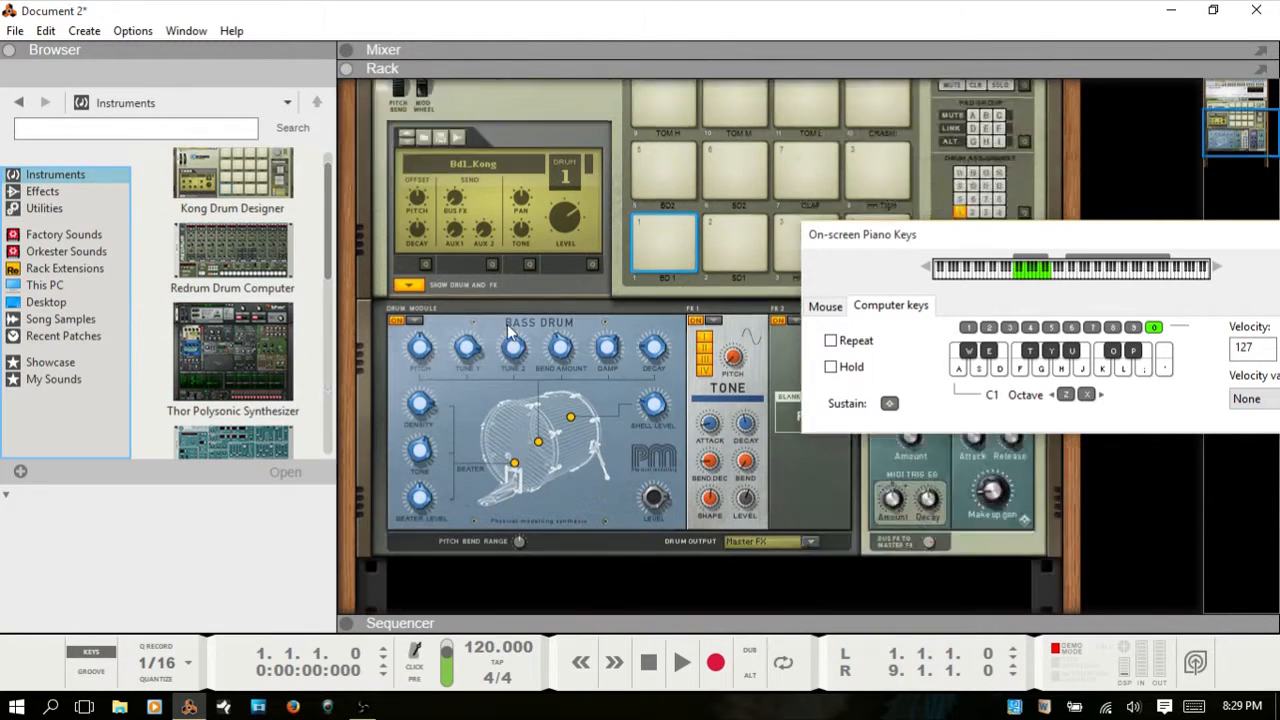
pyautogui.moveTo(219, 246)
pyautogui.mouseDown()
pyautogui.moveTo(300, 380)
pyautogui.moveTo(460, 488)
pyautogui.moveTo(508, 510)
pyautogui.moveTo(540, 503)
pyautogui.mouseUp()
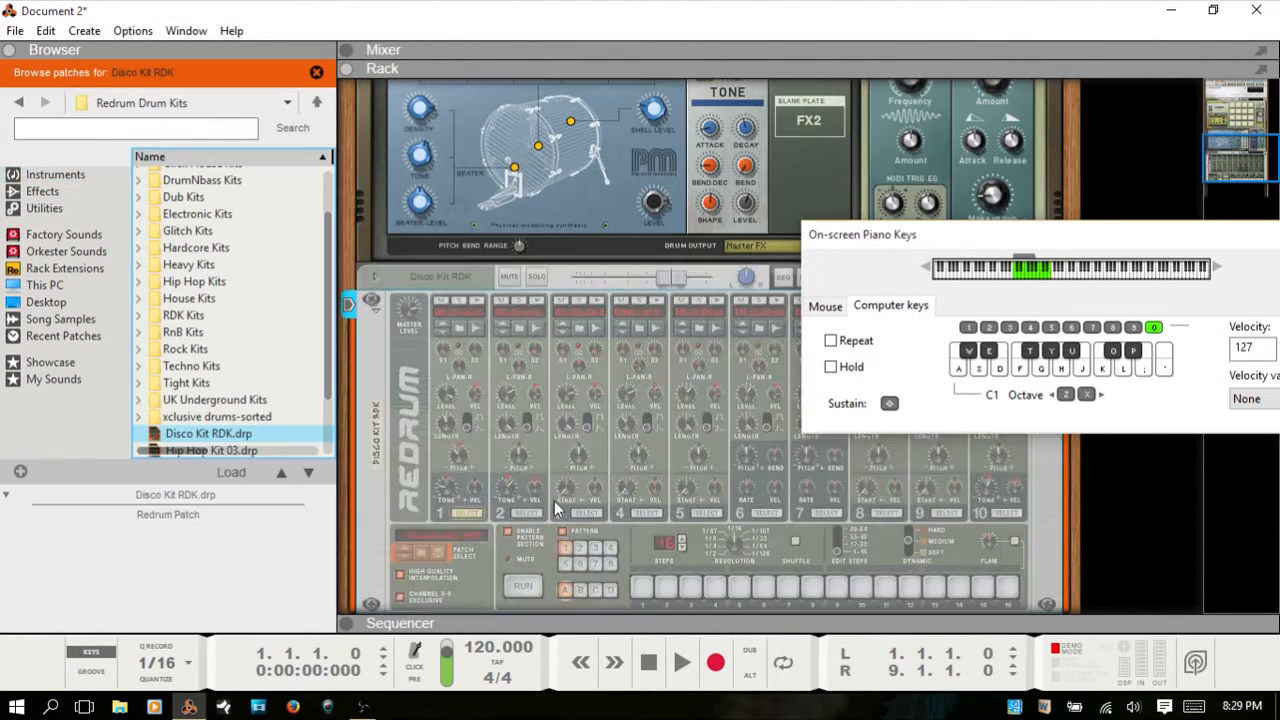
pyautogui.rightClick(600, 457)
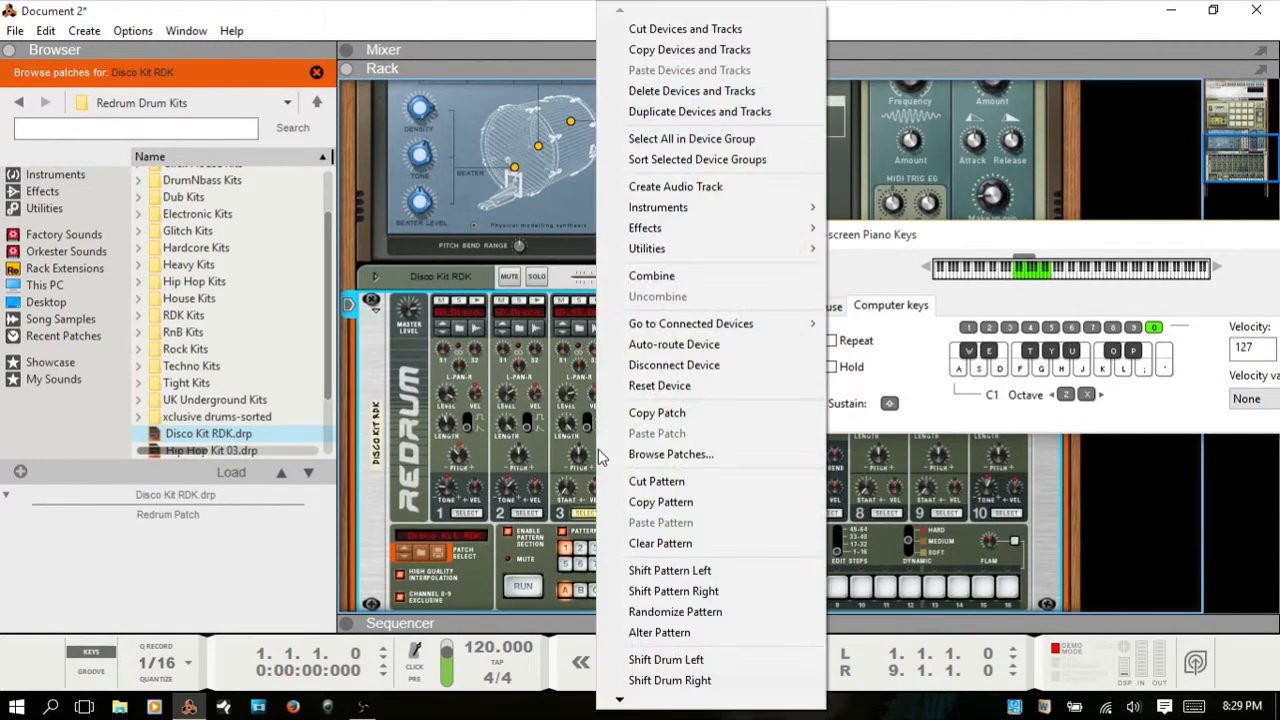
pyautogui.click(659, 385)
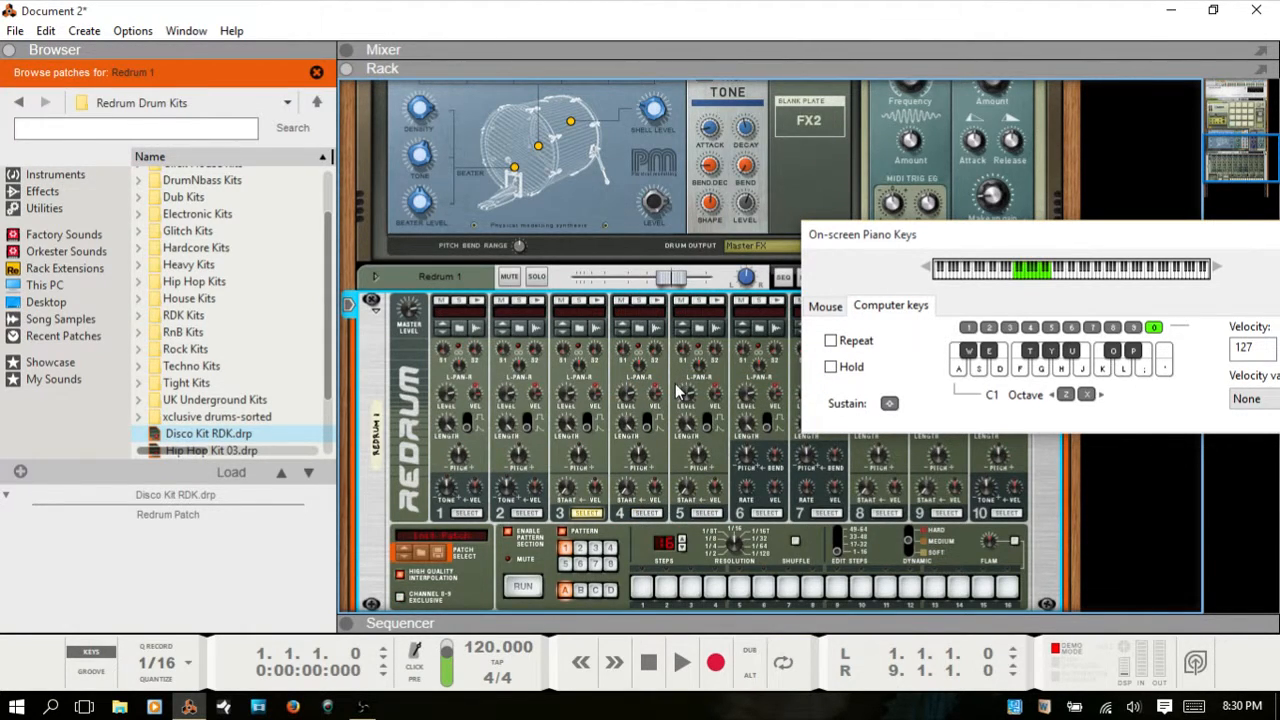
# Step: Show the rear of the rack, hide the on-screen piano keys, and disconnect Redrum's left and right stereo outputs
pyautogui.press('Tab')
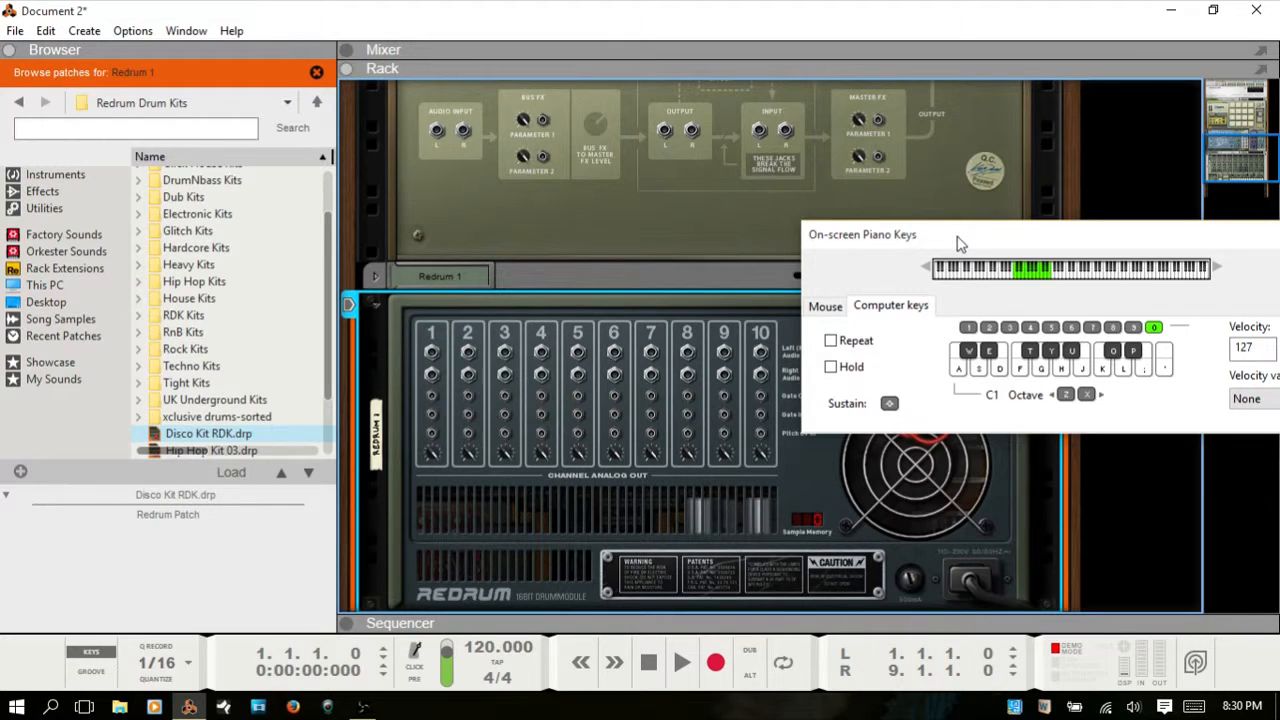
pyautogui.press('F4')
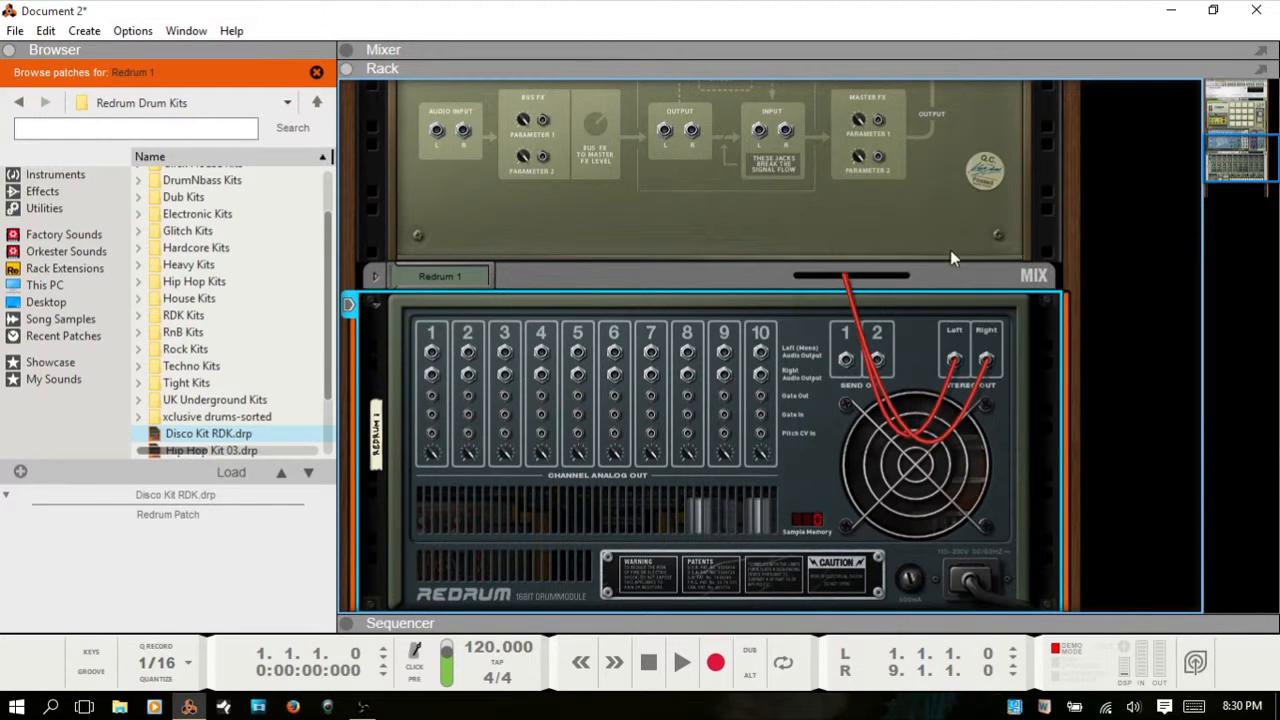
pyautogui.rightClick(954, 359)
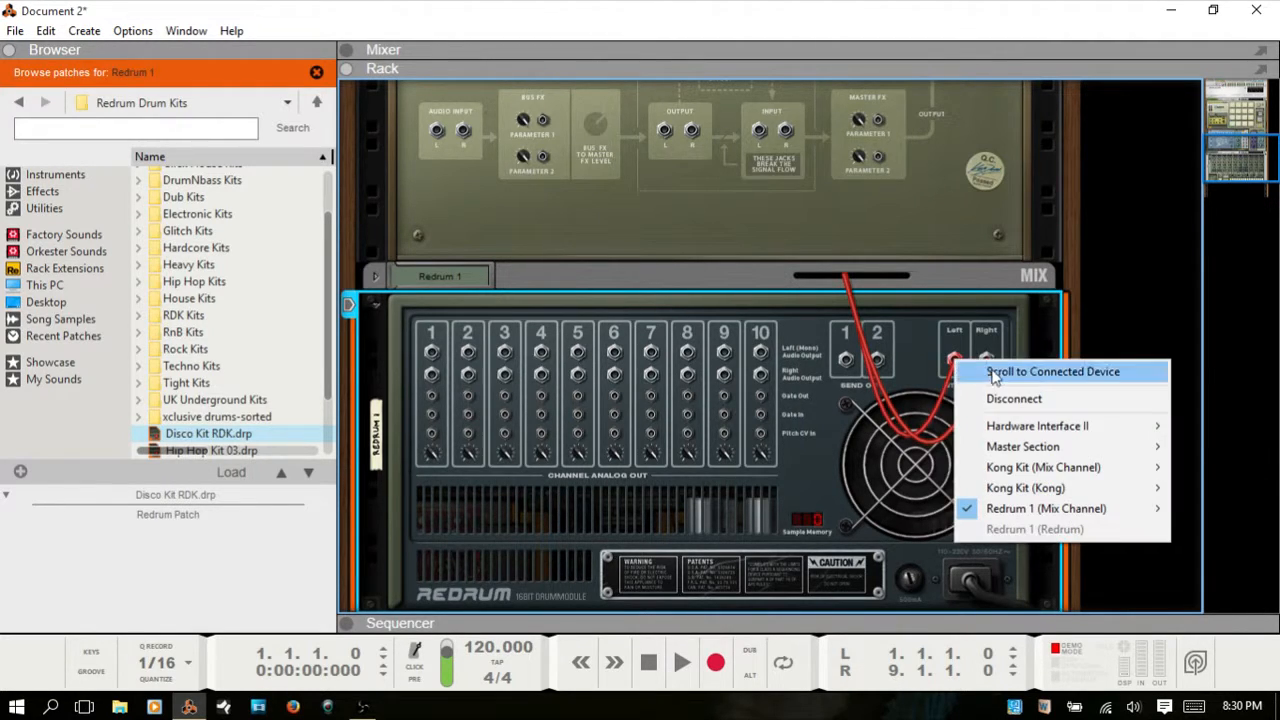
pyautogui.click(985, 397)
pyautogui.rightClick(985, 366)
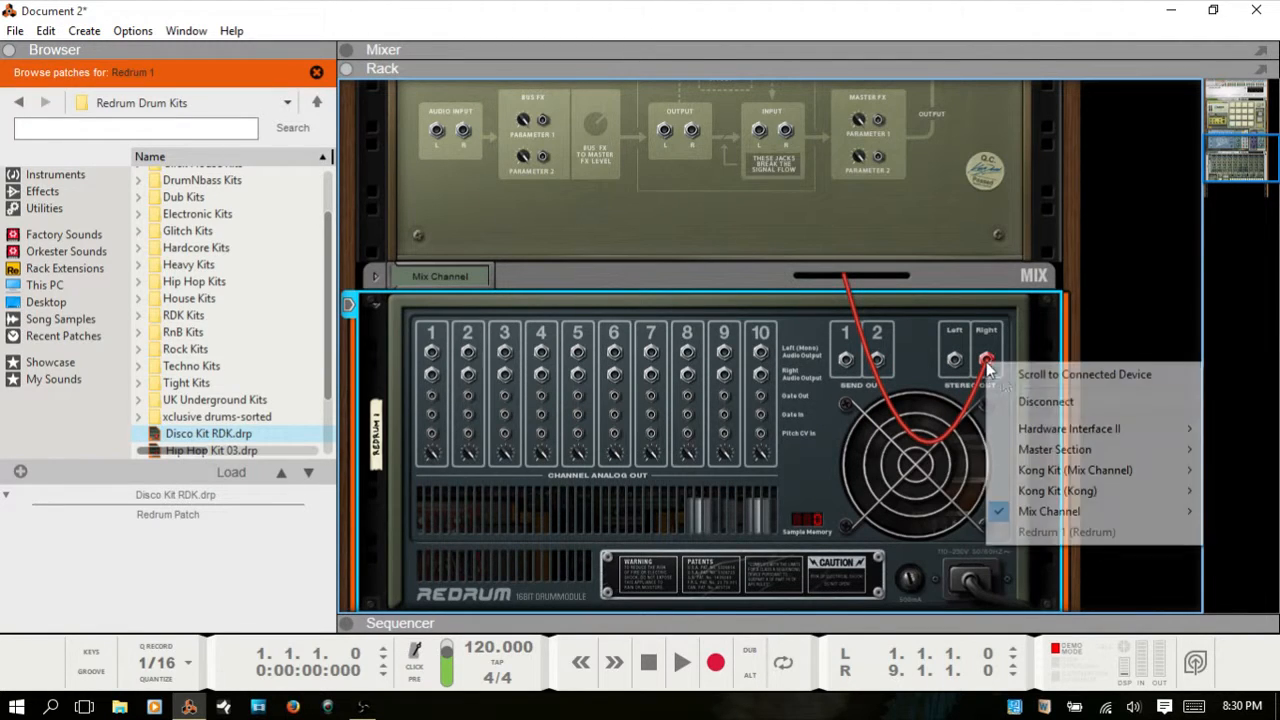
pyautogui.click(990, 400)
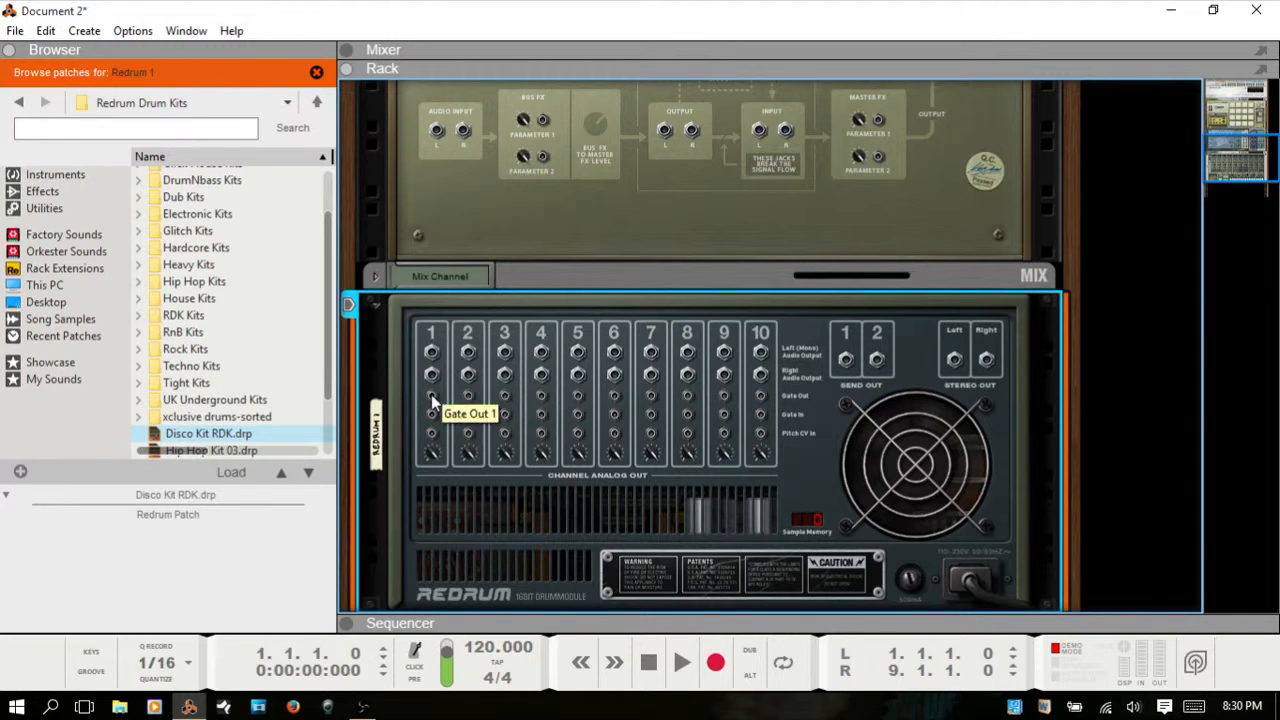
# Step: Cable Redrum's Gate Out jacks 1 to 4 to the Gate In jacks of Kong pads 1 to 4, returning to the front view
pyautogui.moveTo(431, 394); pyautogui.dragTo(602, 253)
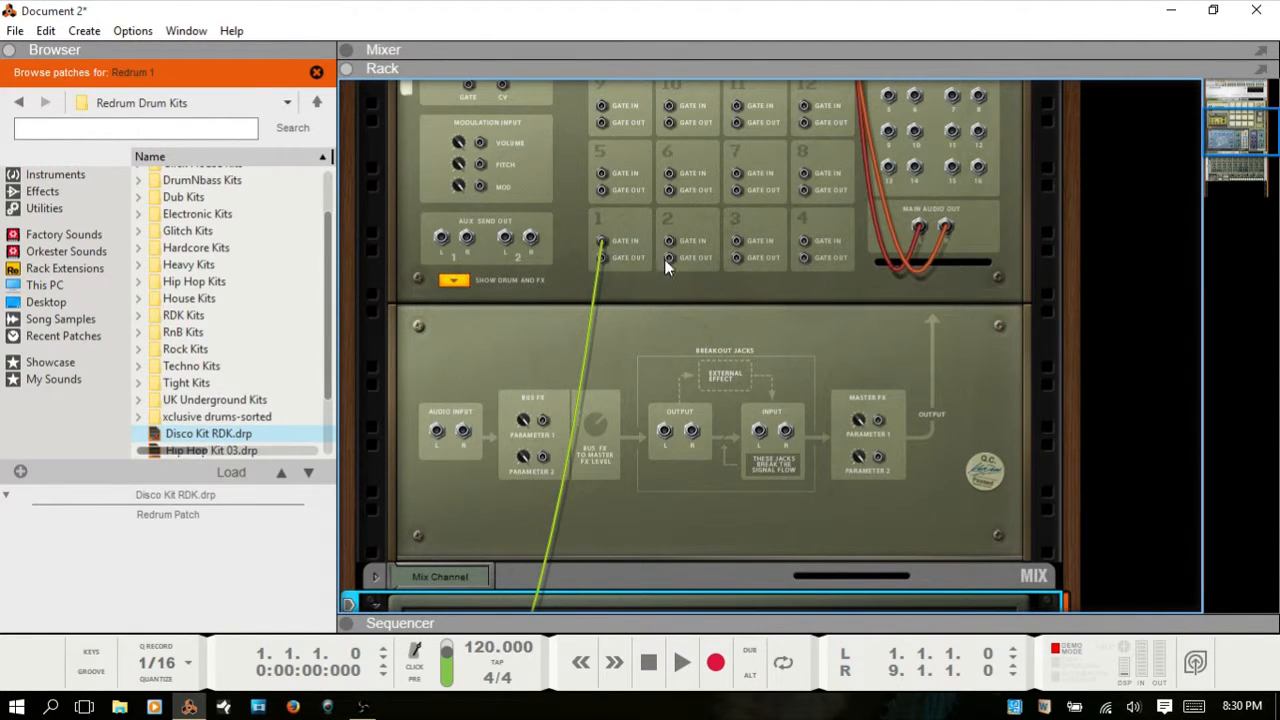
pyautogui.moveTo(668, 240); pyautogui.dragTo(541, 414)
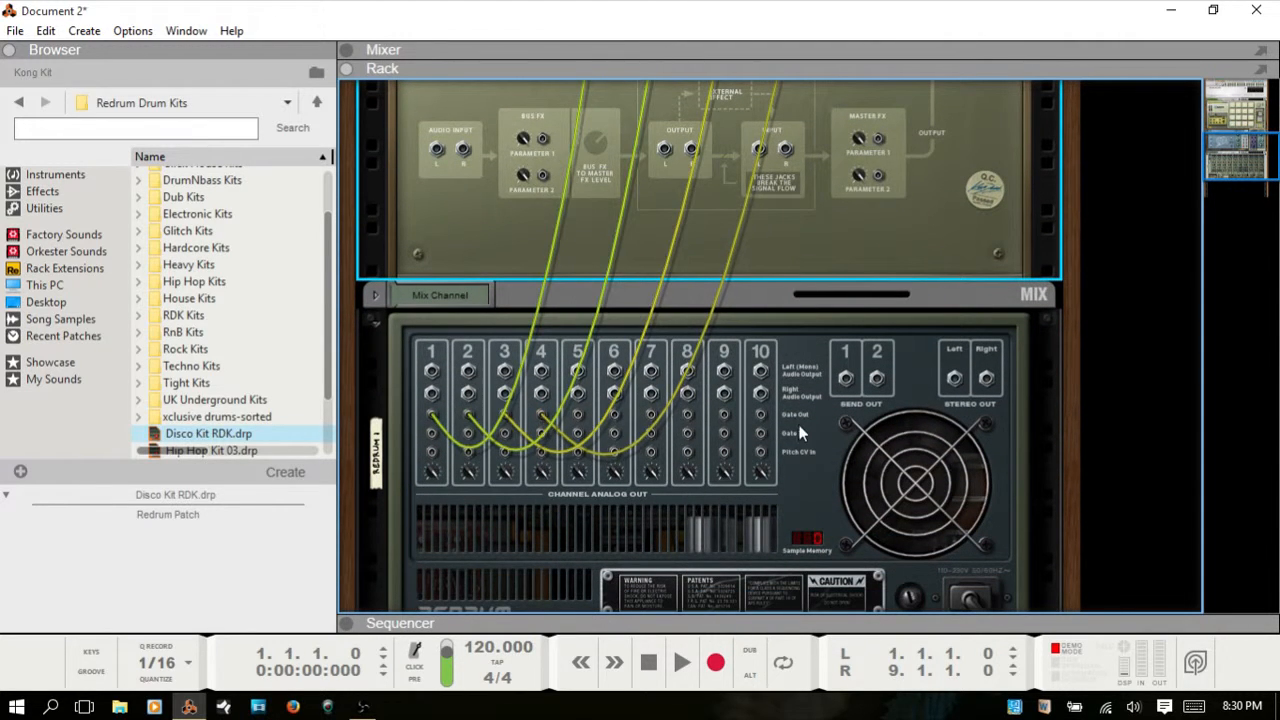
pyautogui.press('Tab')
# Step: Hide Kong's drum and effects section to bring its pads closer to Redrum's channels
pyautogui.scroll(5, 720, 376)
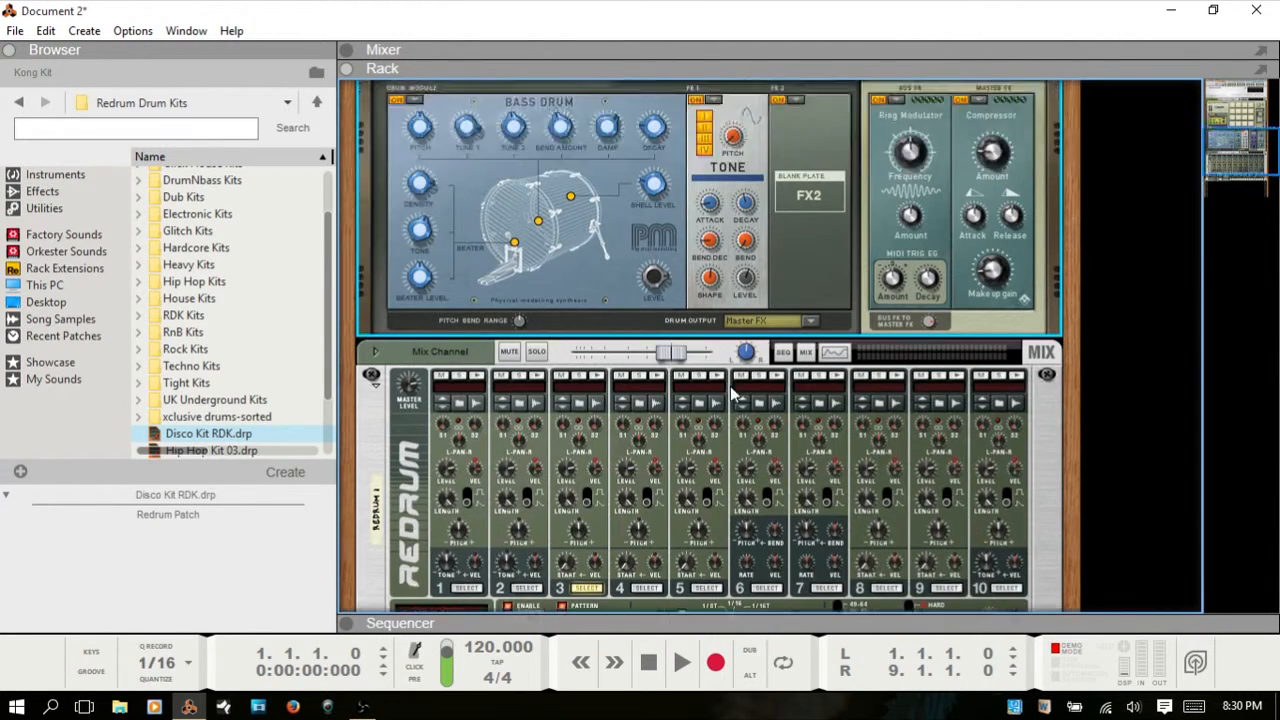
pyautogui.scroll(-8, 733, 391)
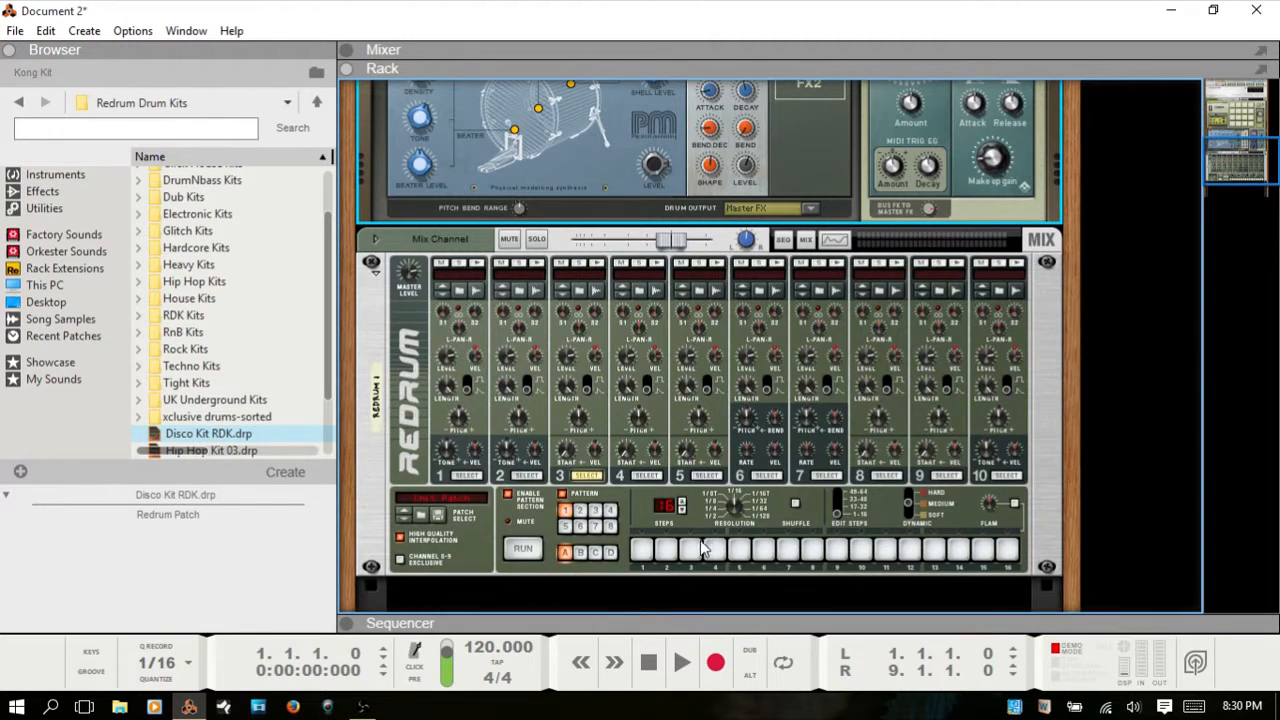
pyautogui.click(641, 562)
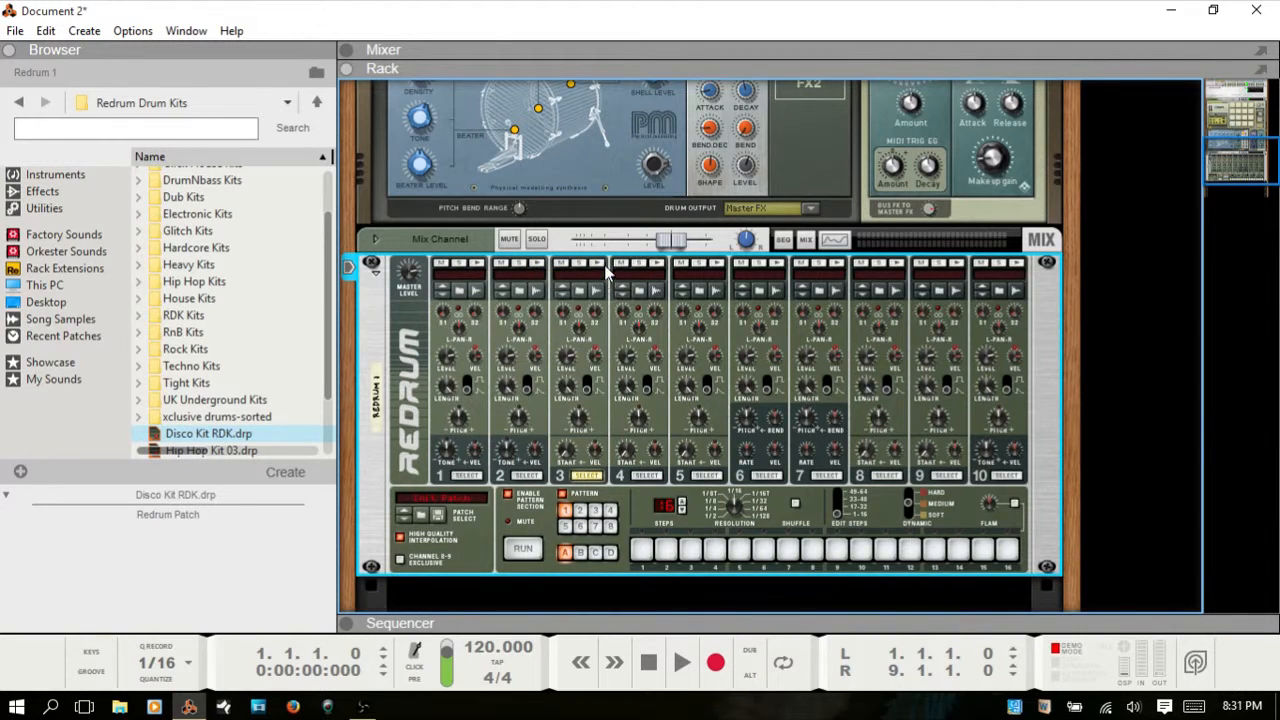
pyautogui.scroll(5, 590, 265)
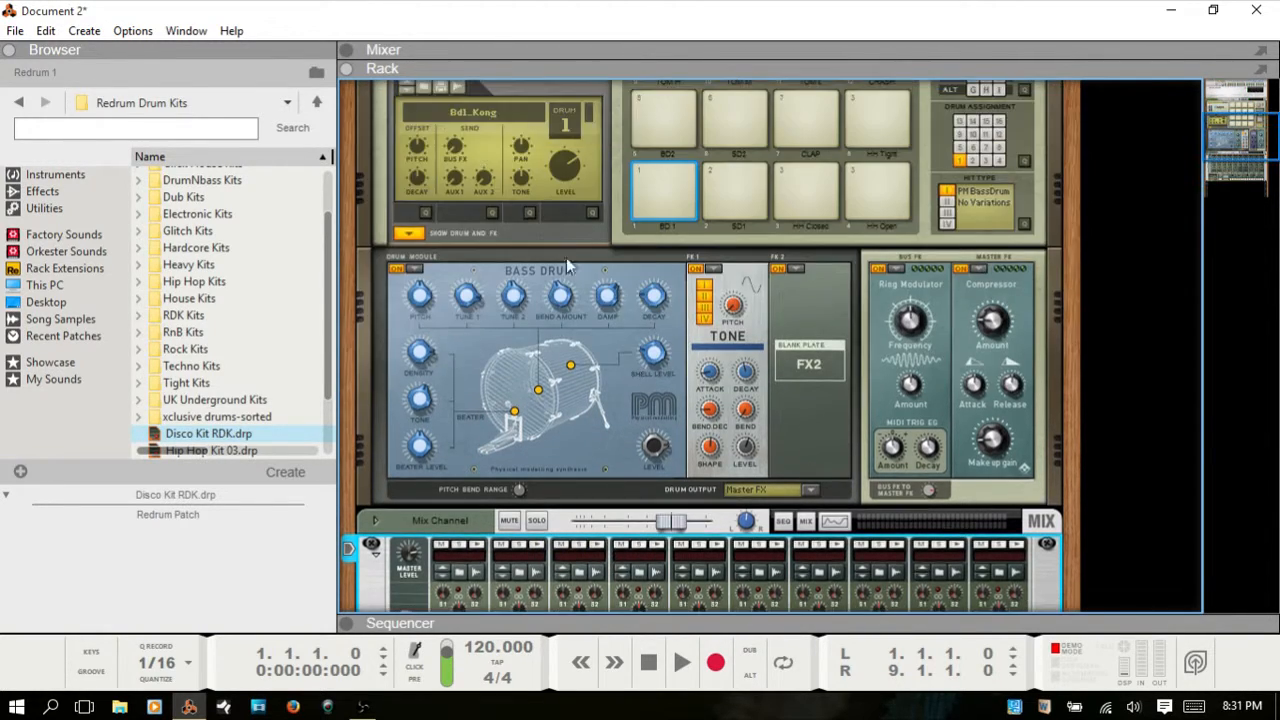
pyautogui.click(407, 232)
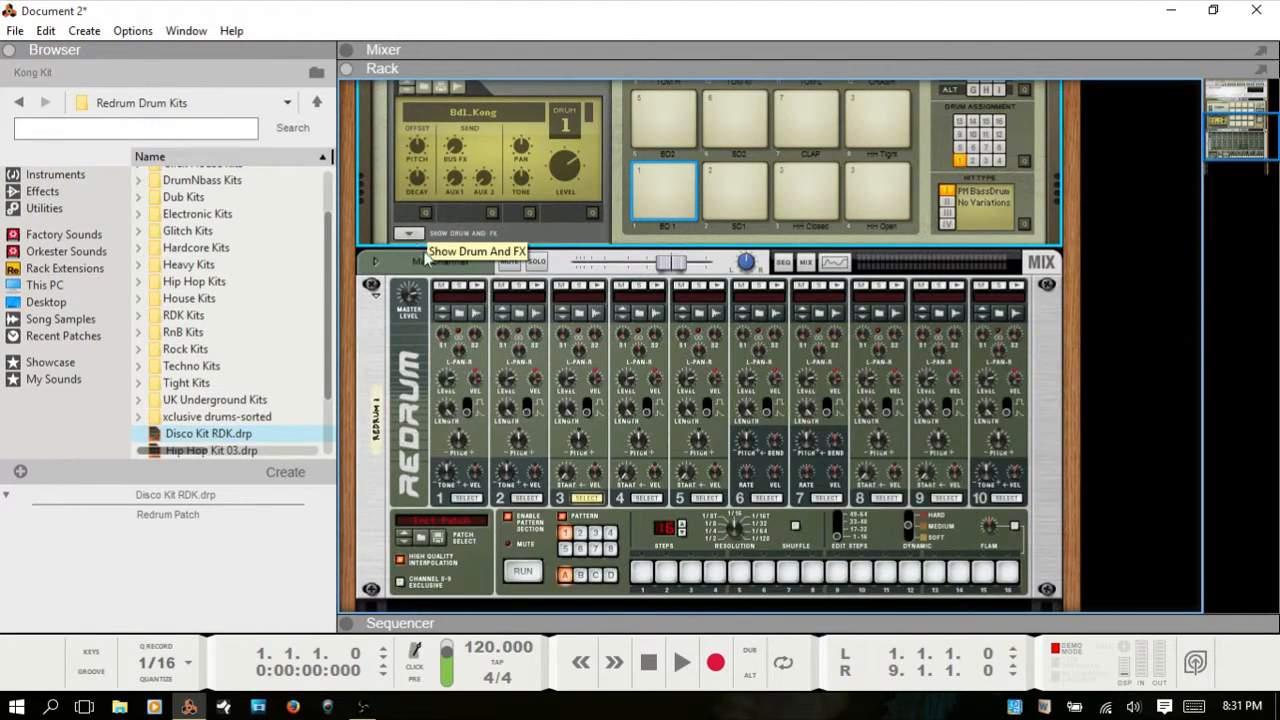
# Step: Trigger Redrum channels 1 through 4 and back down to 1 to play the linked Kong pads
pyautogui.click(477, 290)
pyautogui.click(538, 287)
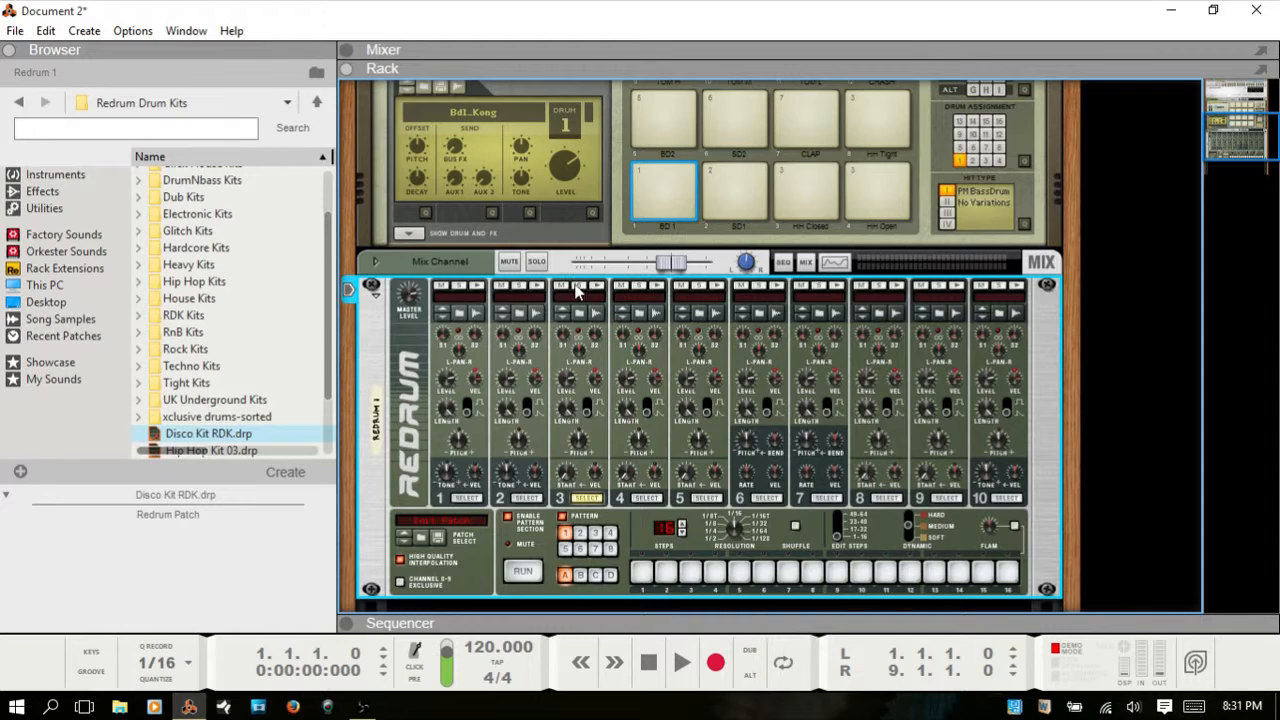
pyautogui.click(598, 286)
pyautogui.click(657, 287)
pyautogui.click(657, 287)
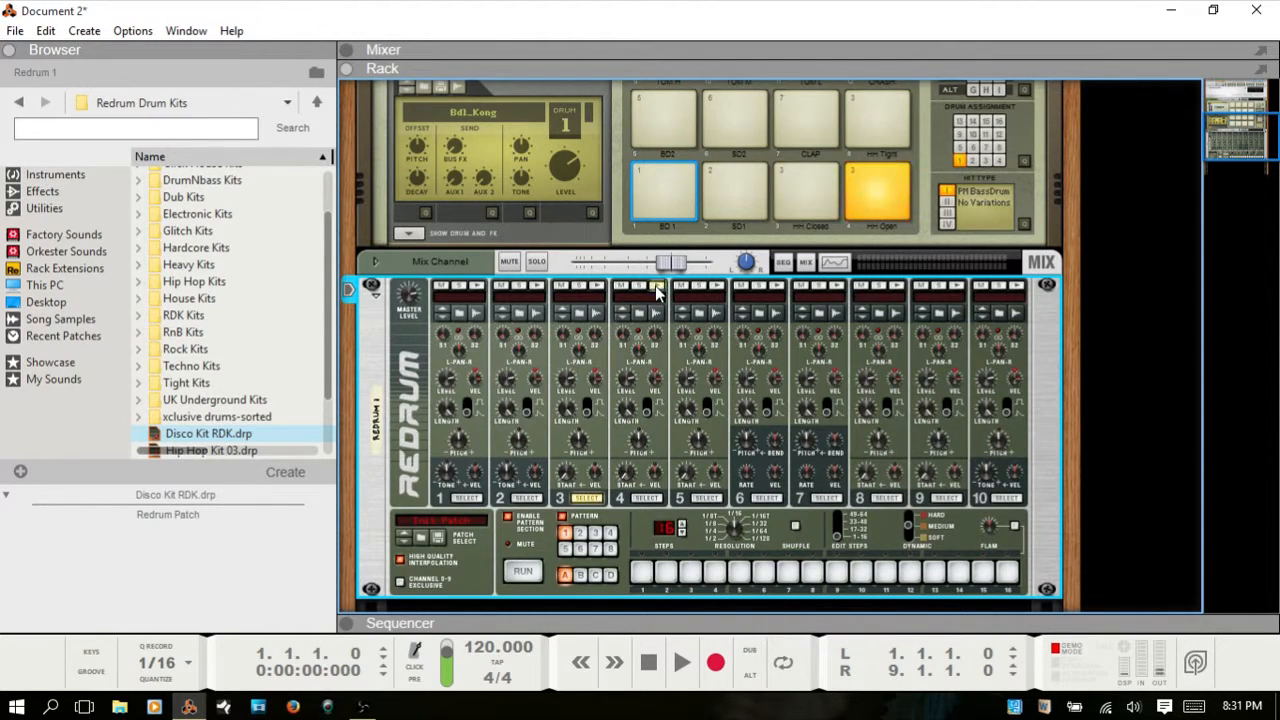
pyautogui.click(594, 287)
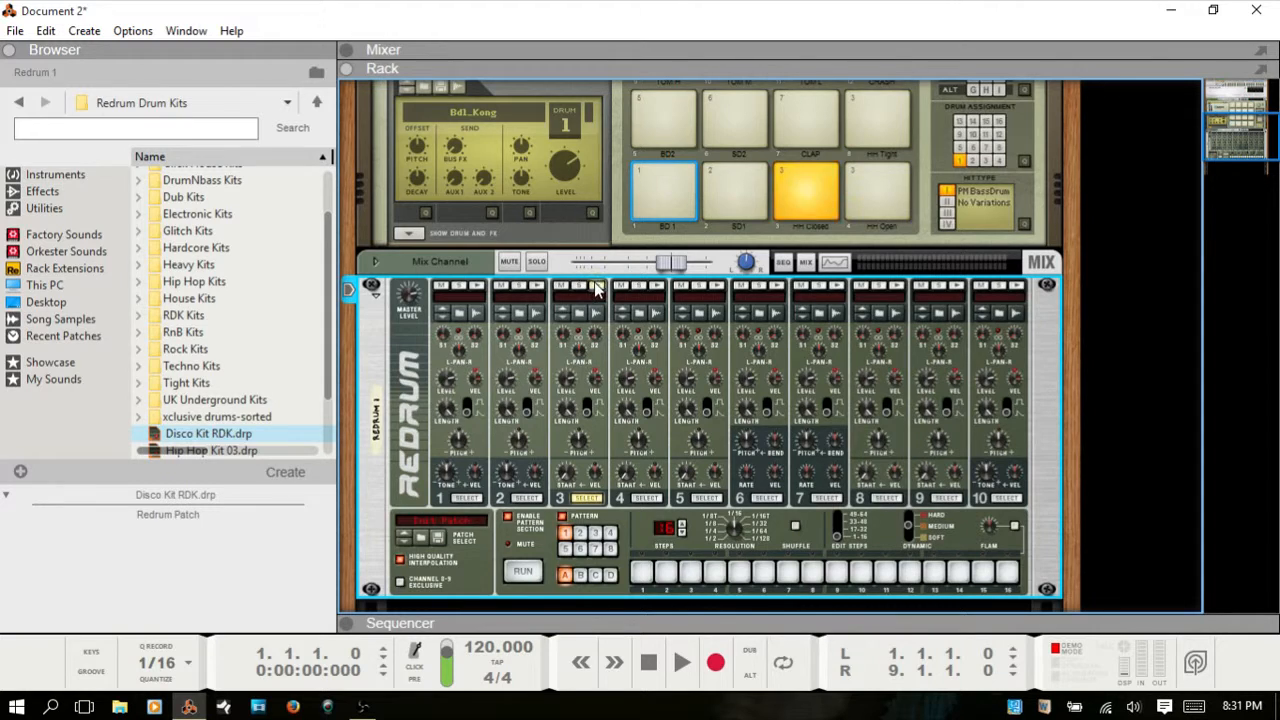
pyautogui.click(538, 287)
pyautogui.click(478, 287)
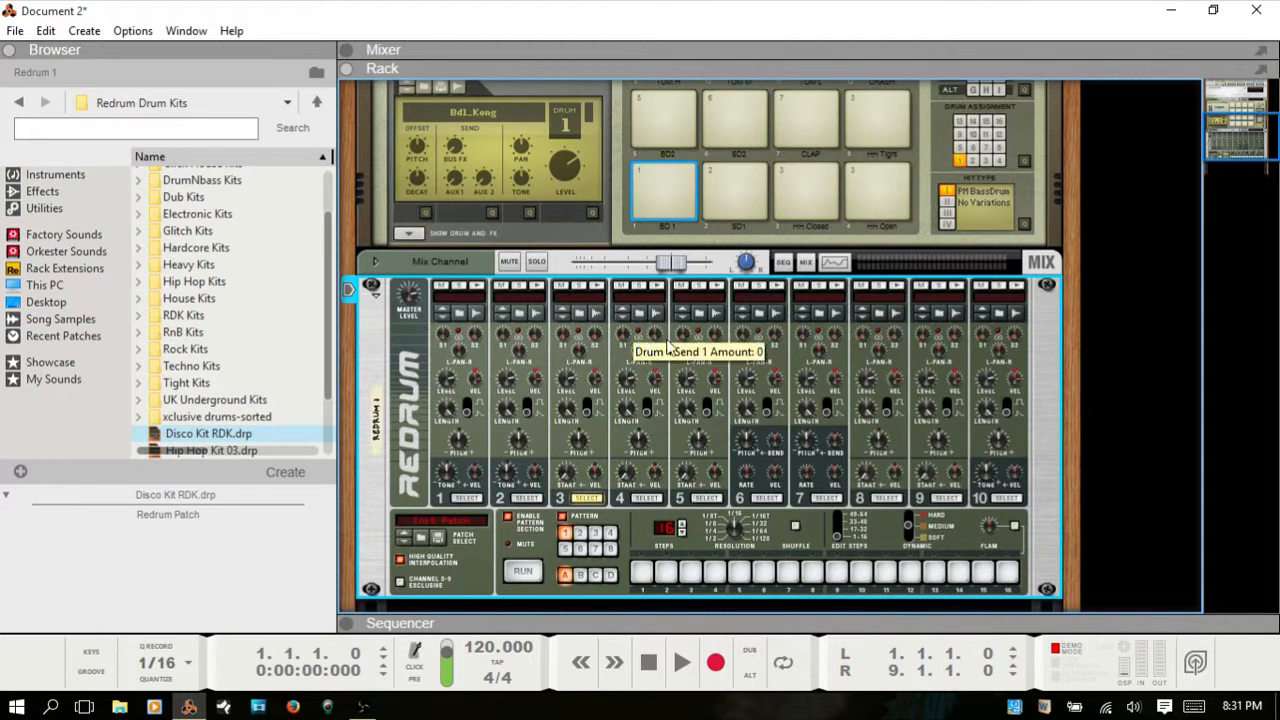
# Step: Delete the Redrum and its leftover mix channel from the rack below Kong
pyautogui.scroll(3, 725, 320)
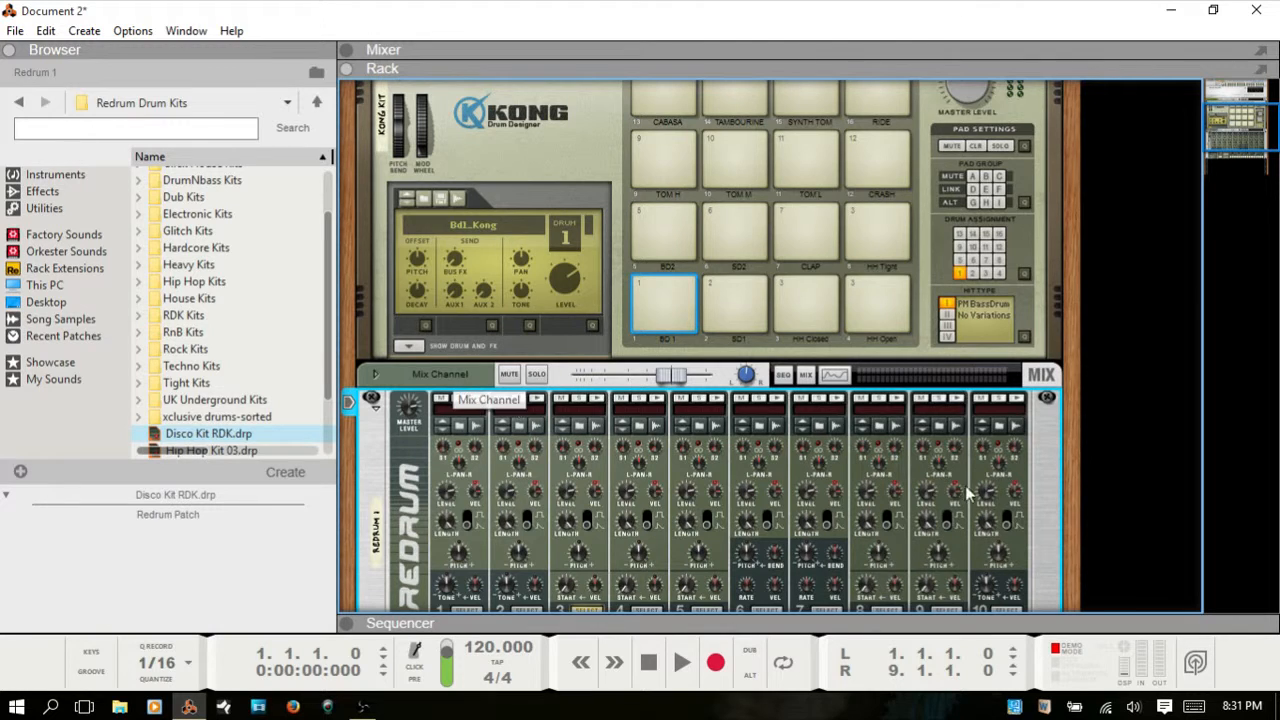
pyautogui.press('Delete')
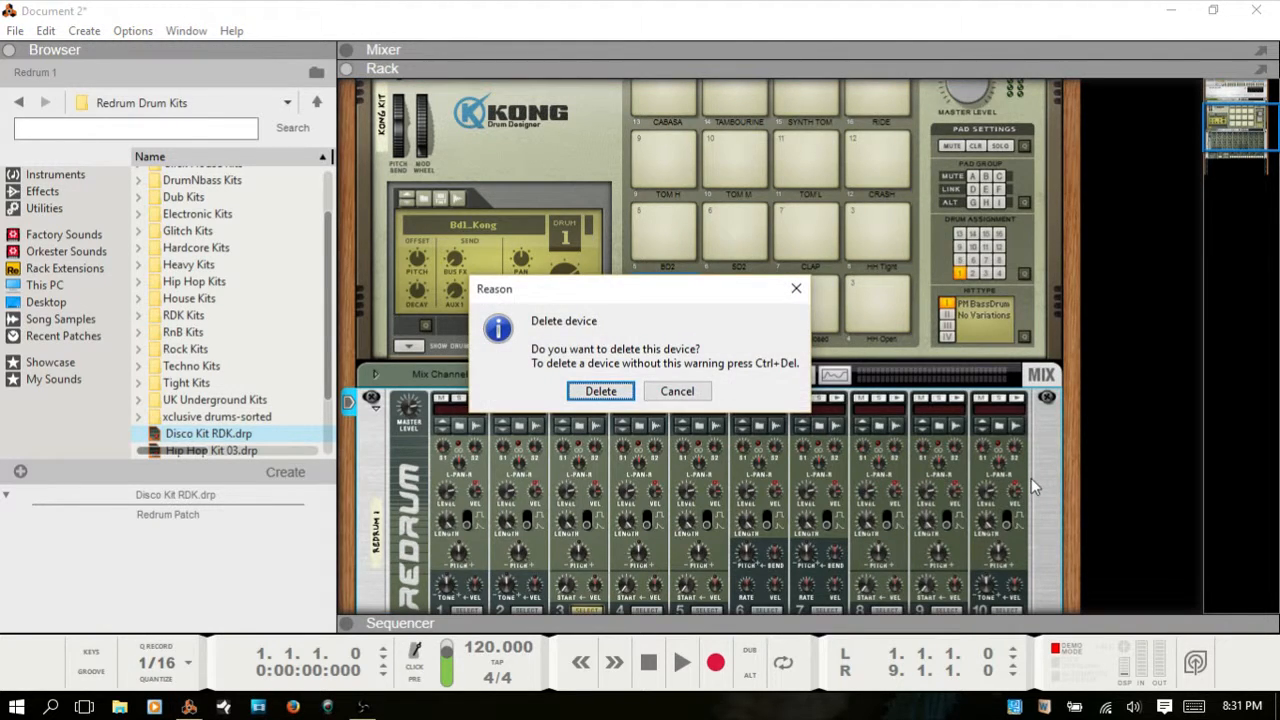
pyautogui.press('Return')
pyautogui.click(467, 429)
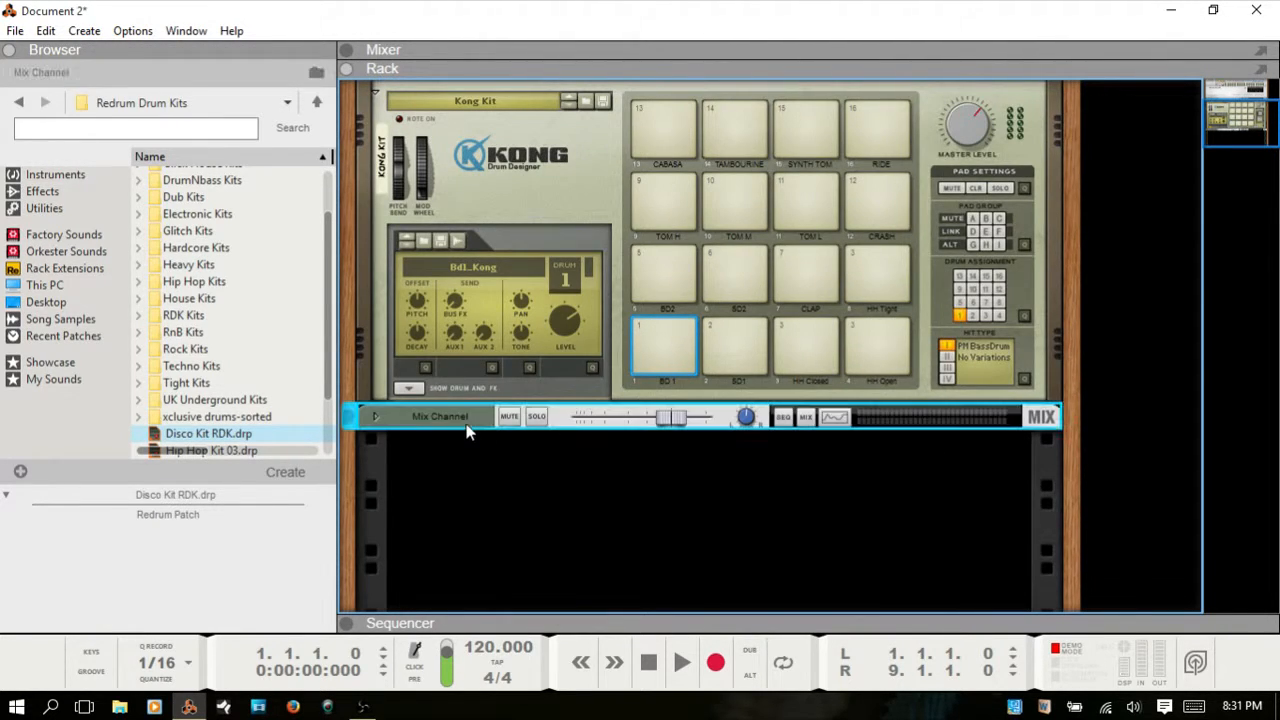
pyautogui.press('Delete')
pyautogui.press('Return')
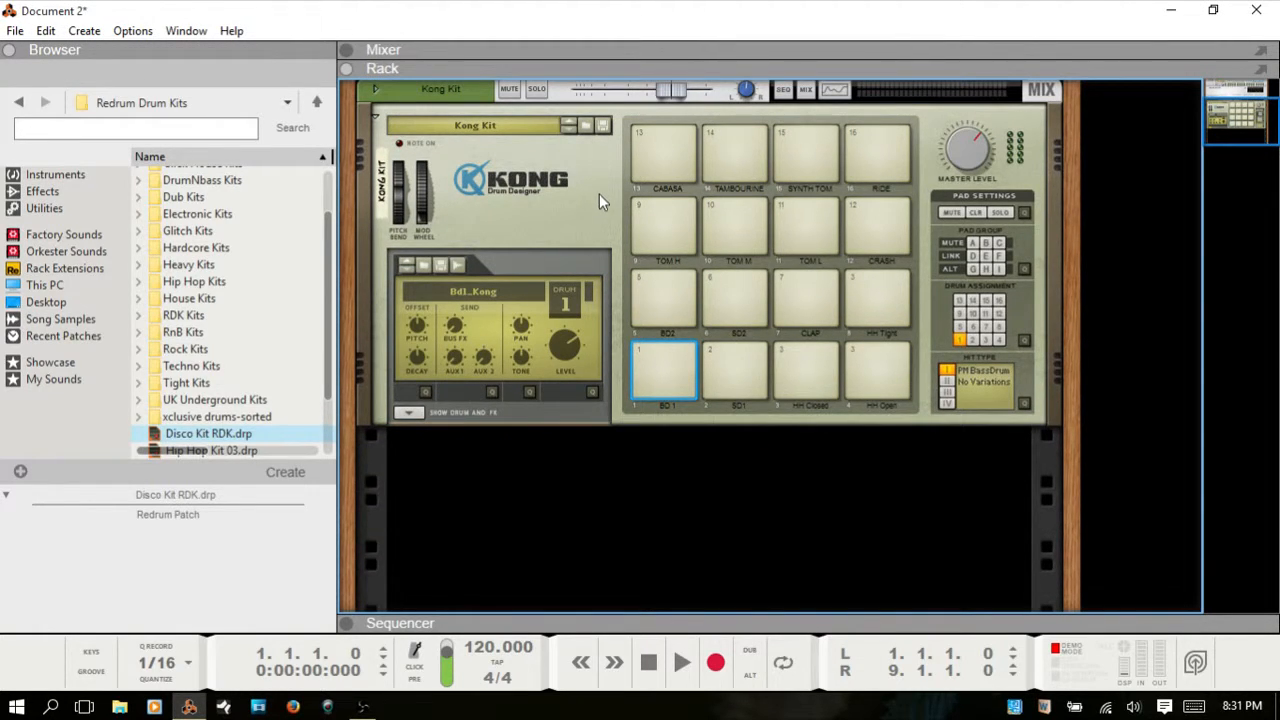
# Step: Examine the gate jacks and audio outputs on Kong's rear panel
pyautogui.scroll(3, 599, 196)
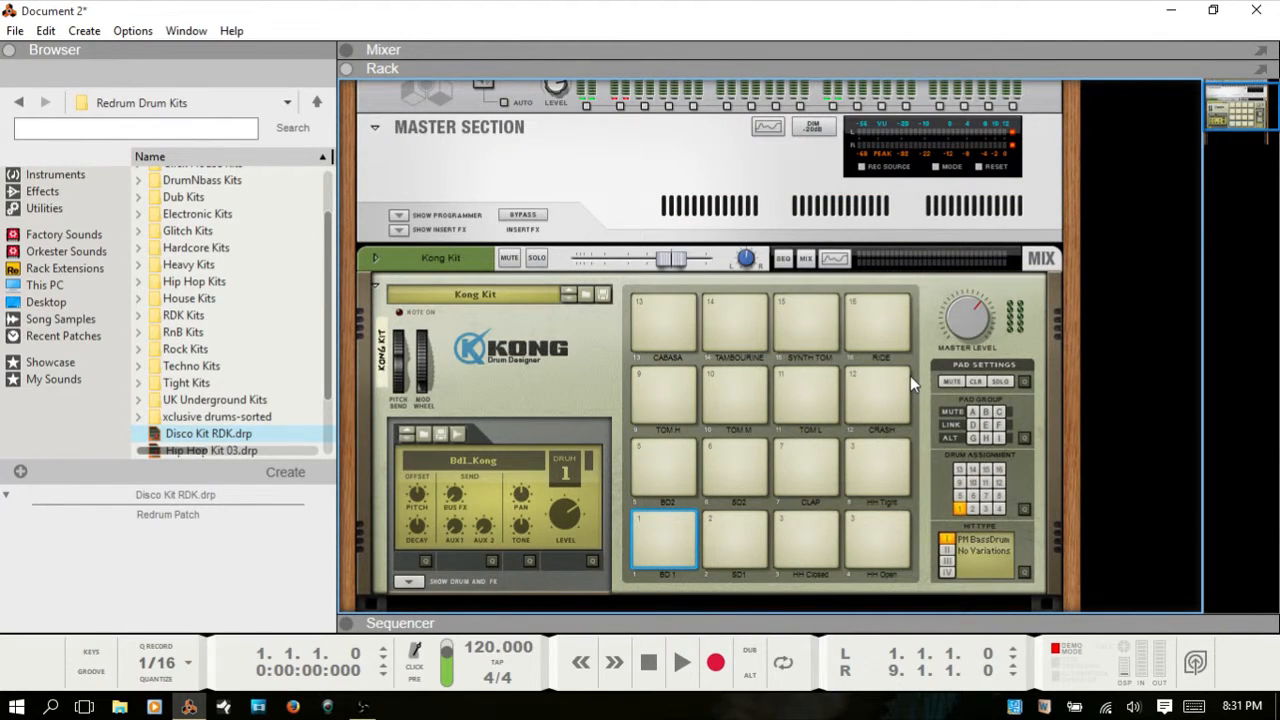
pyautogui.press('Tab')
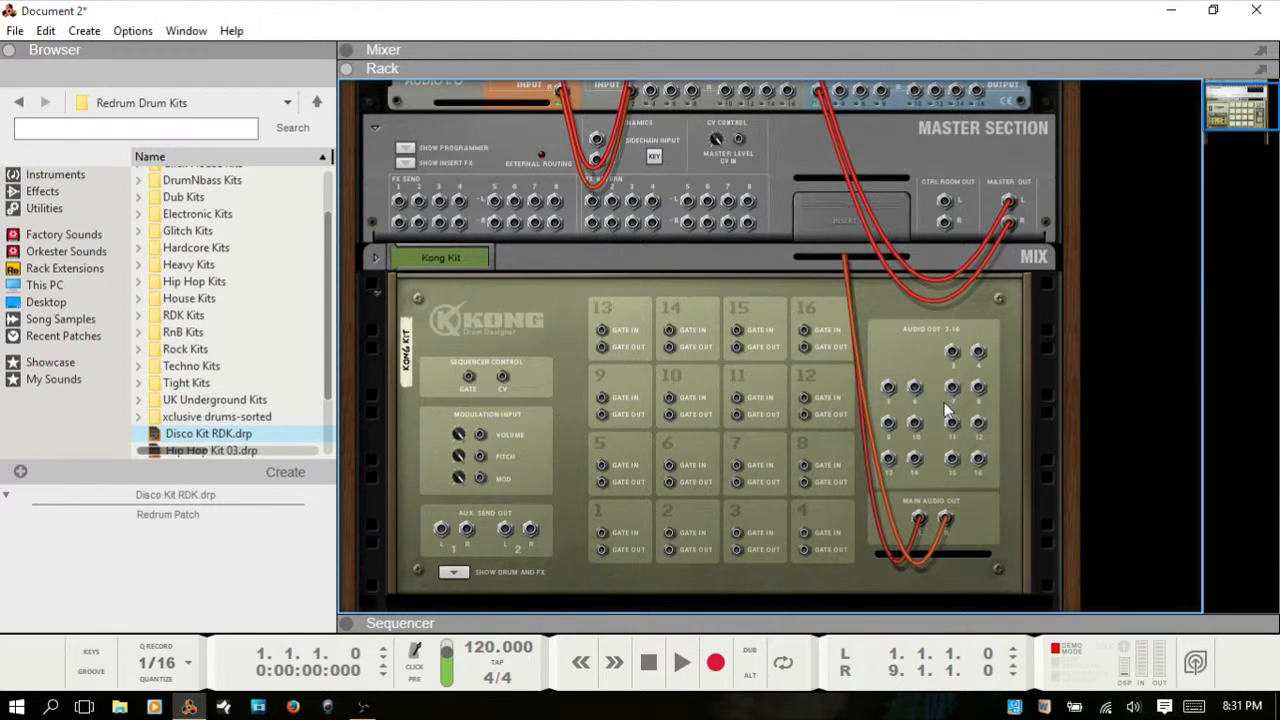
pyautogui.press('Tab')
# Step: Show Kong's drum and effects section and view the drum output options for the bass drum on pad 1, keeping Master FX
pyautogui.scroll(-1, 800, 465)
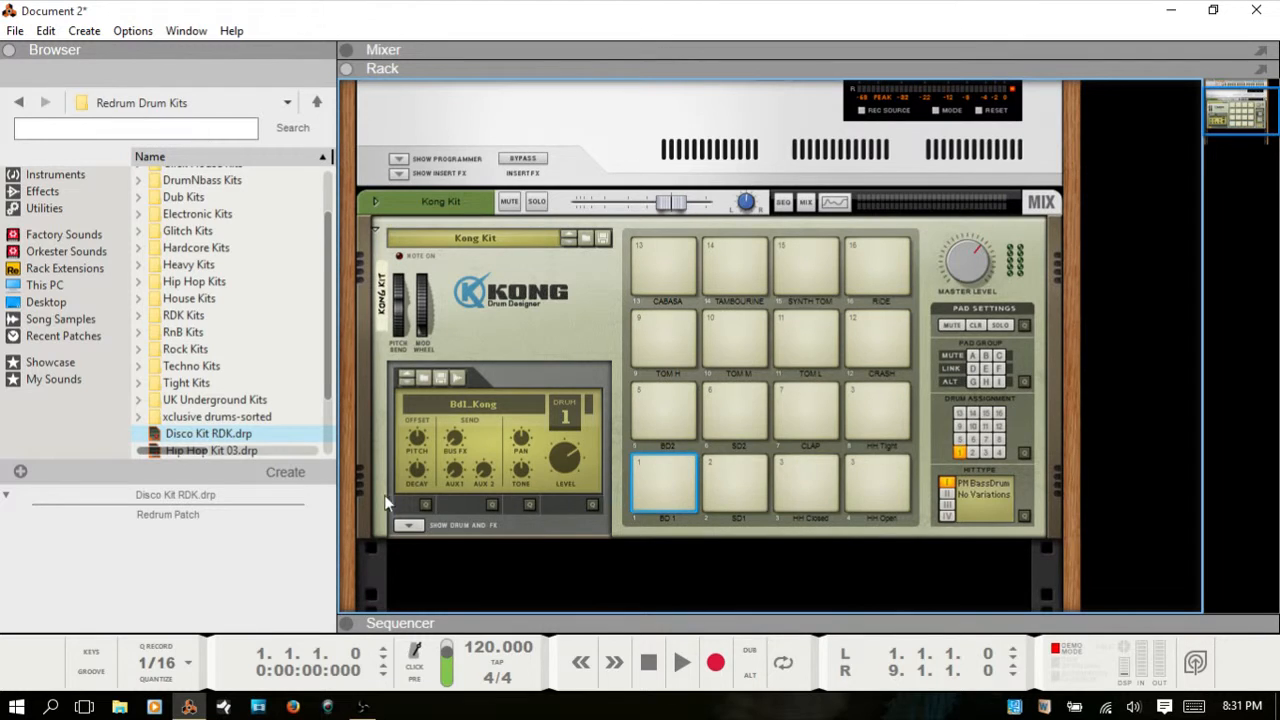
pyautogui.click(408, 524)
pyautogui.scroll(-5, 603, 460)
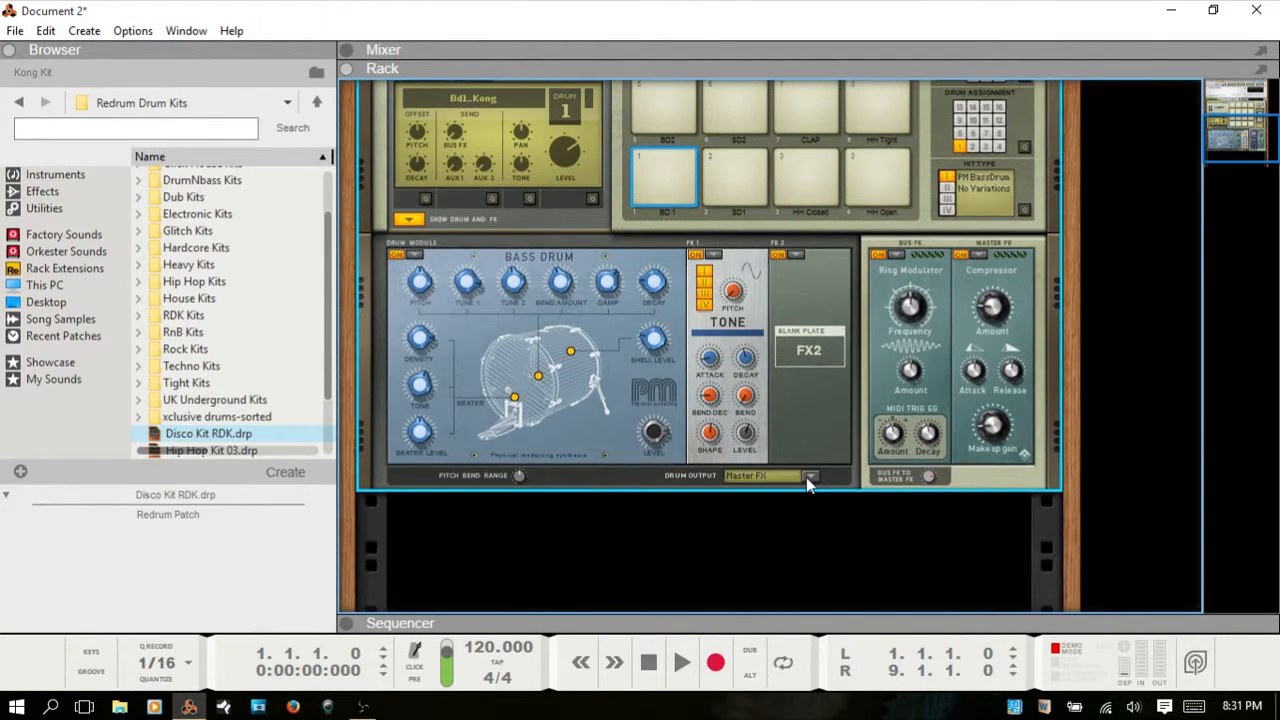
pyautogui.click(809, 476)
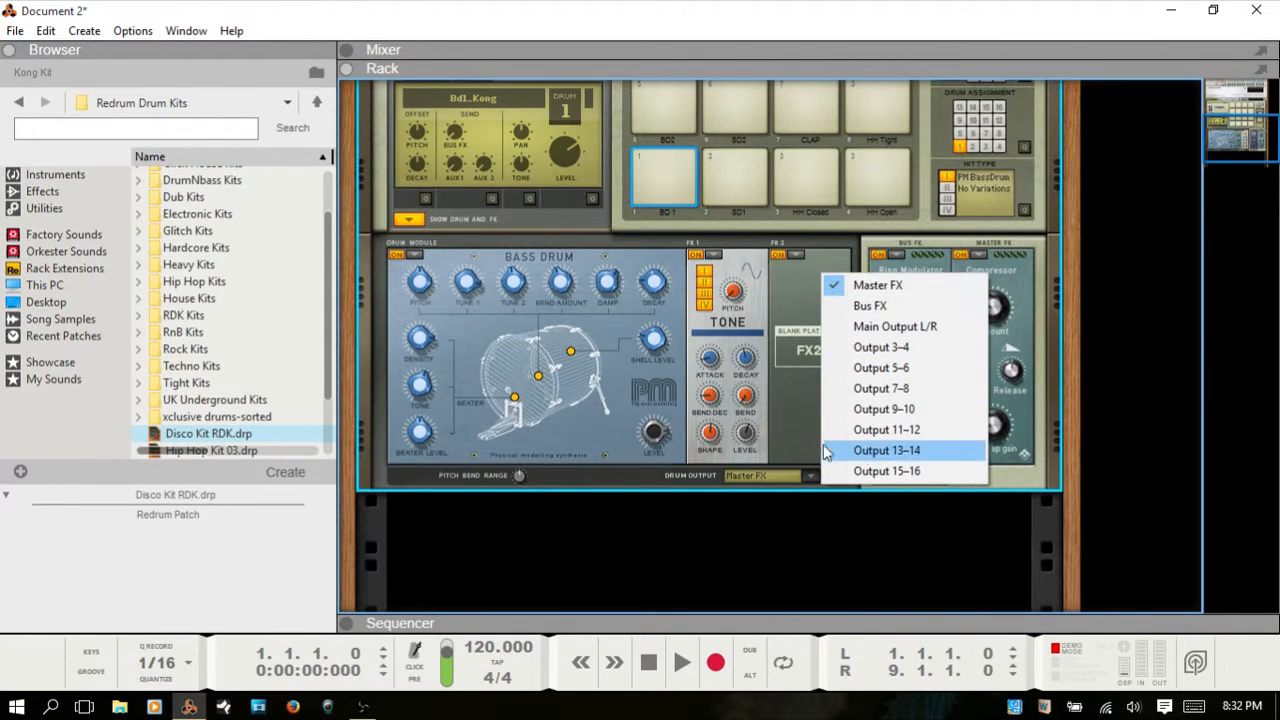
pyautogui.click(787, 434)
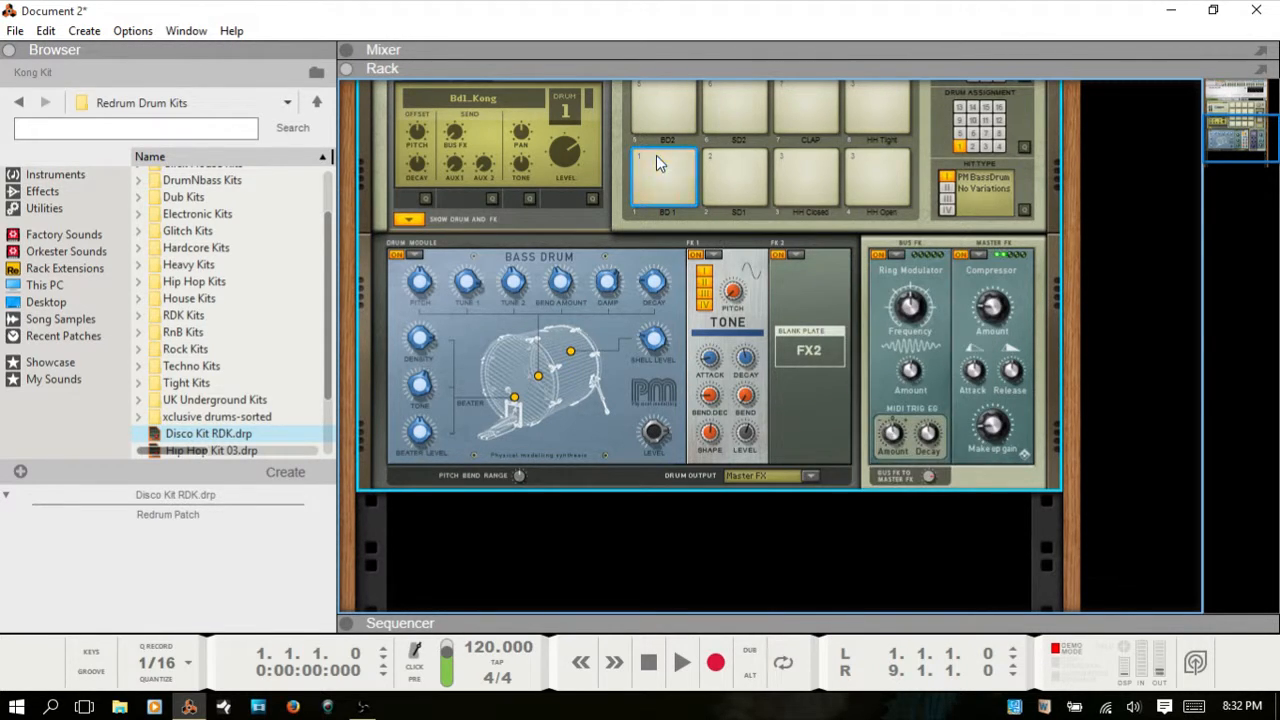
pyautogui.scroll(2, 657, 163)
pyautogui.scroll(2, 708, 214)
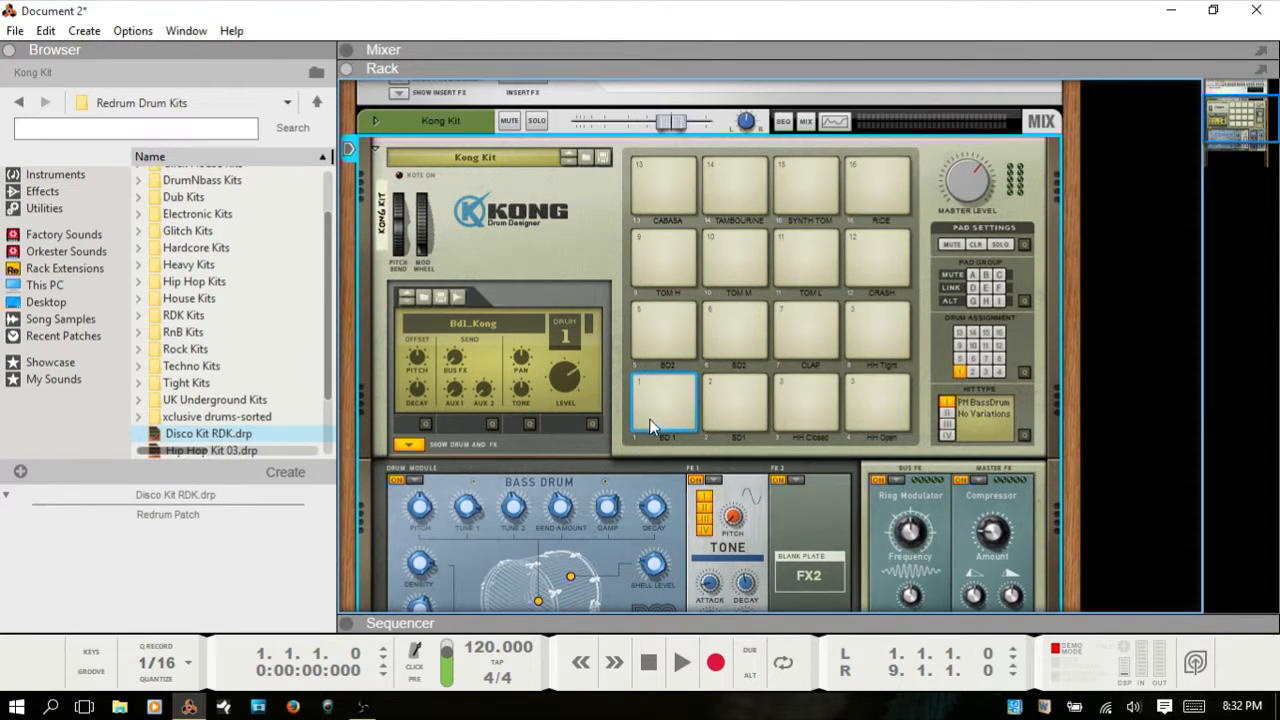
pyautogui.scroll(-2, 670, 385)
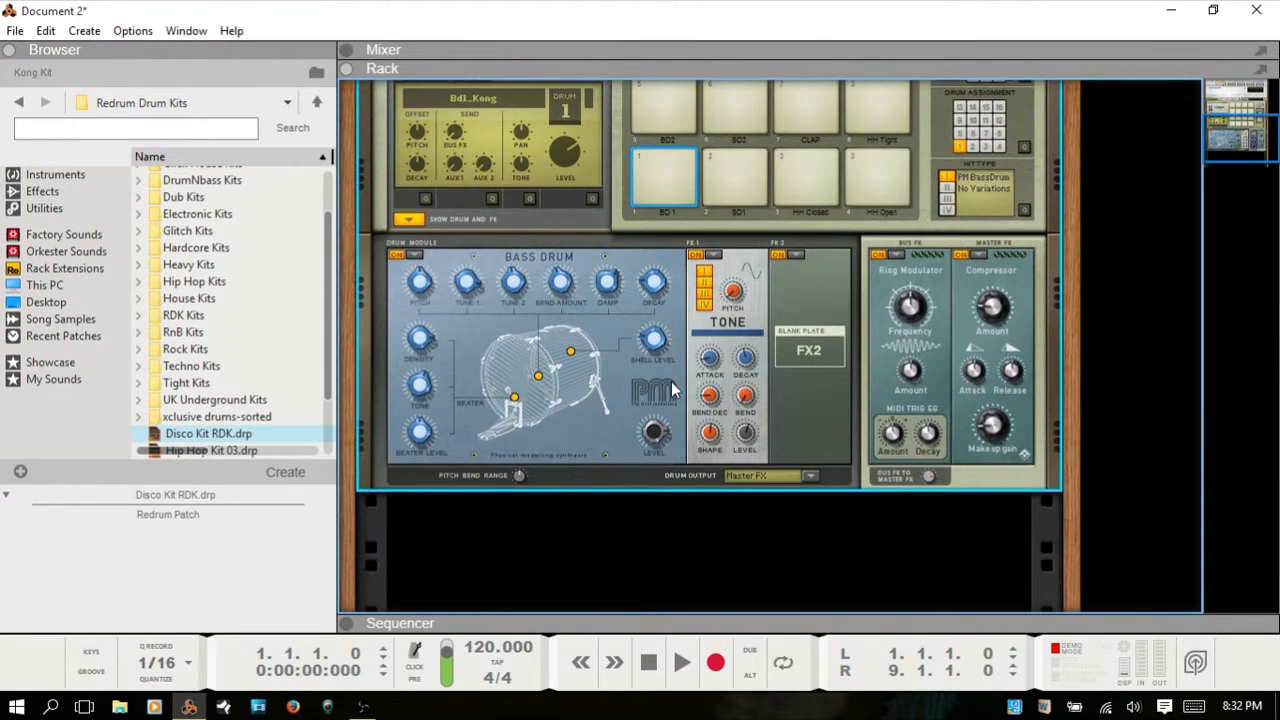
# Step: Create two Mix Channel devices in the empty rack space below Kong
pyautogui.scroll(-1, 676, 379)
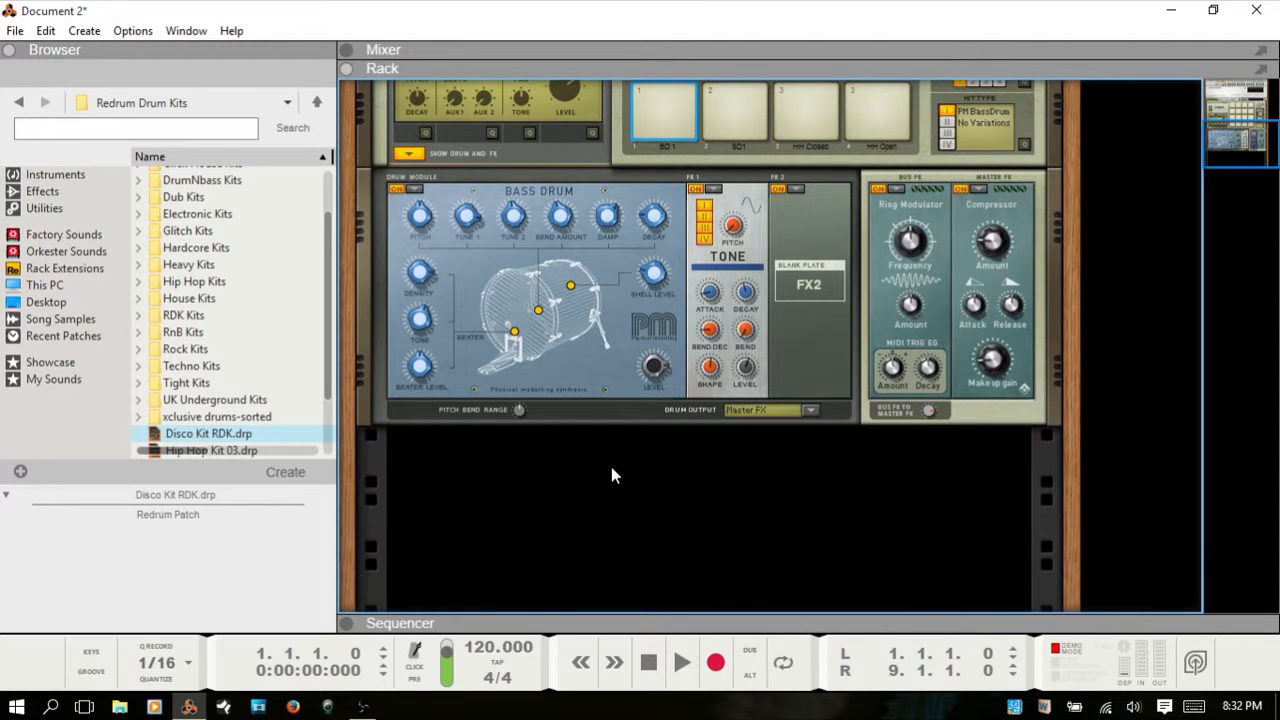
pyautogui.rightClick(614, 476)
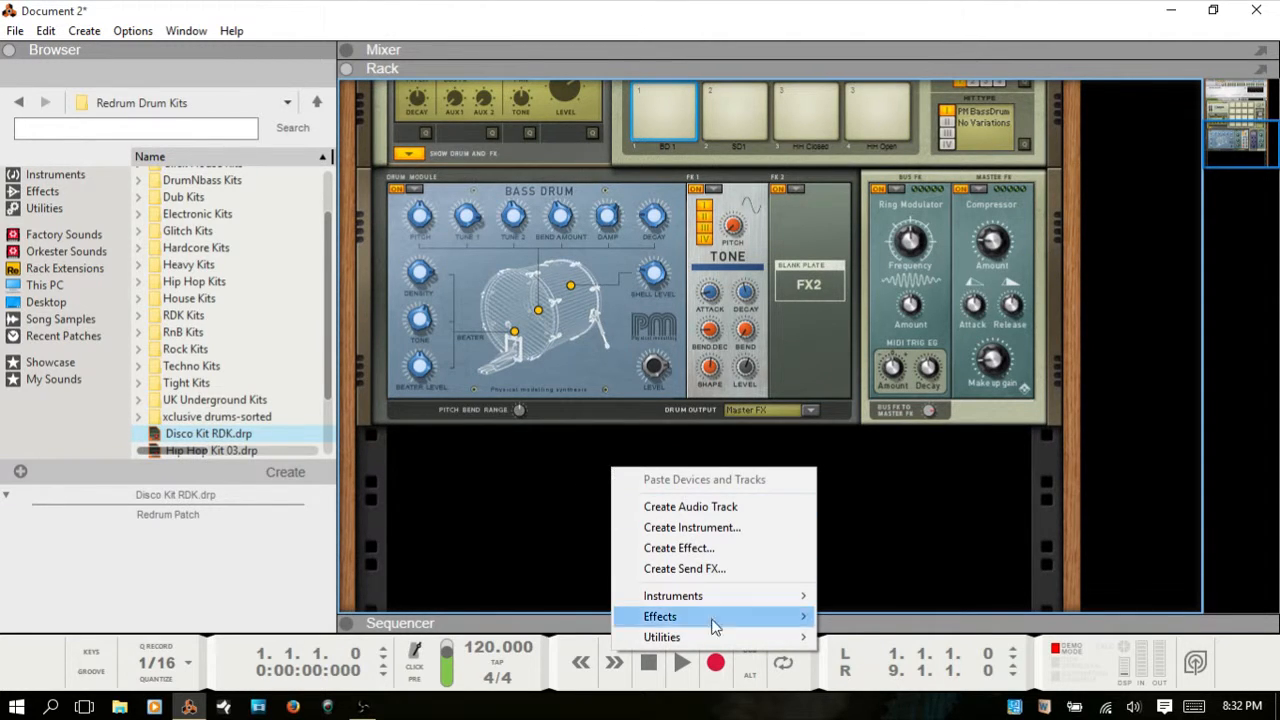
pyautogui.moveTo(714, 637)
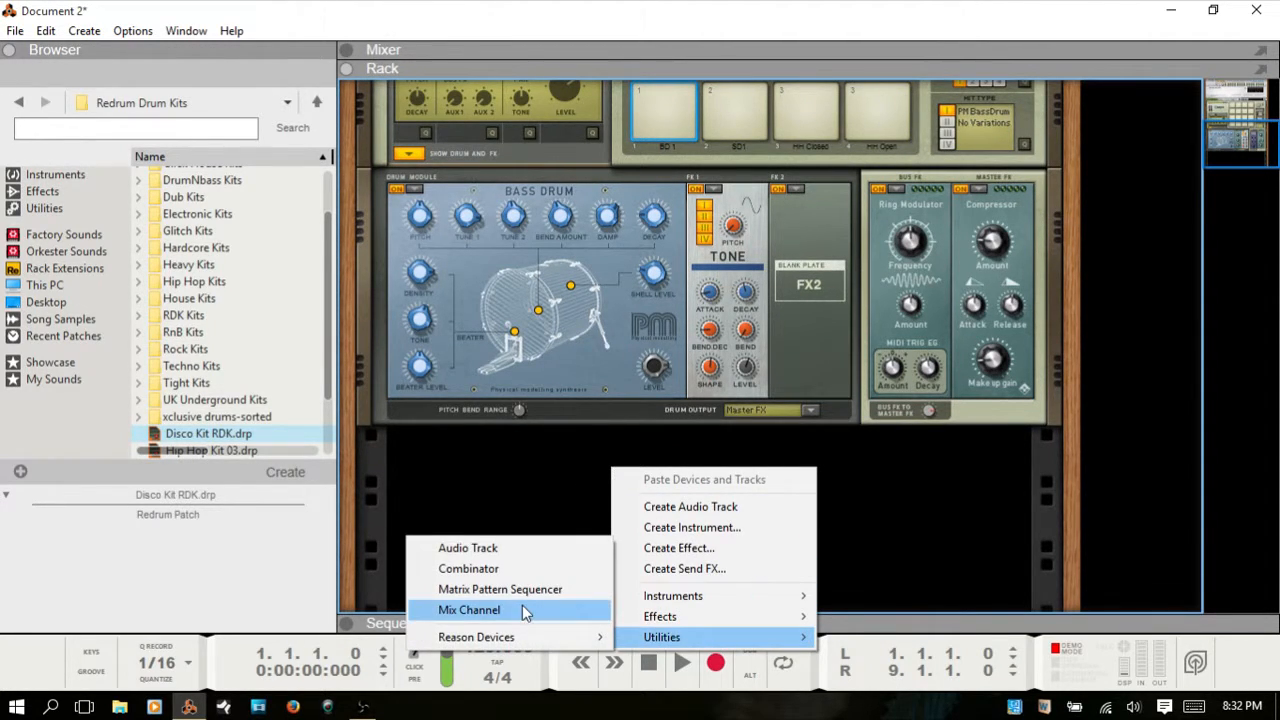
pyautogui.click(523, 605)
pyautogui.rightClick(603, 556)
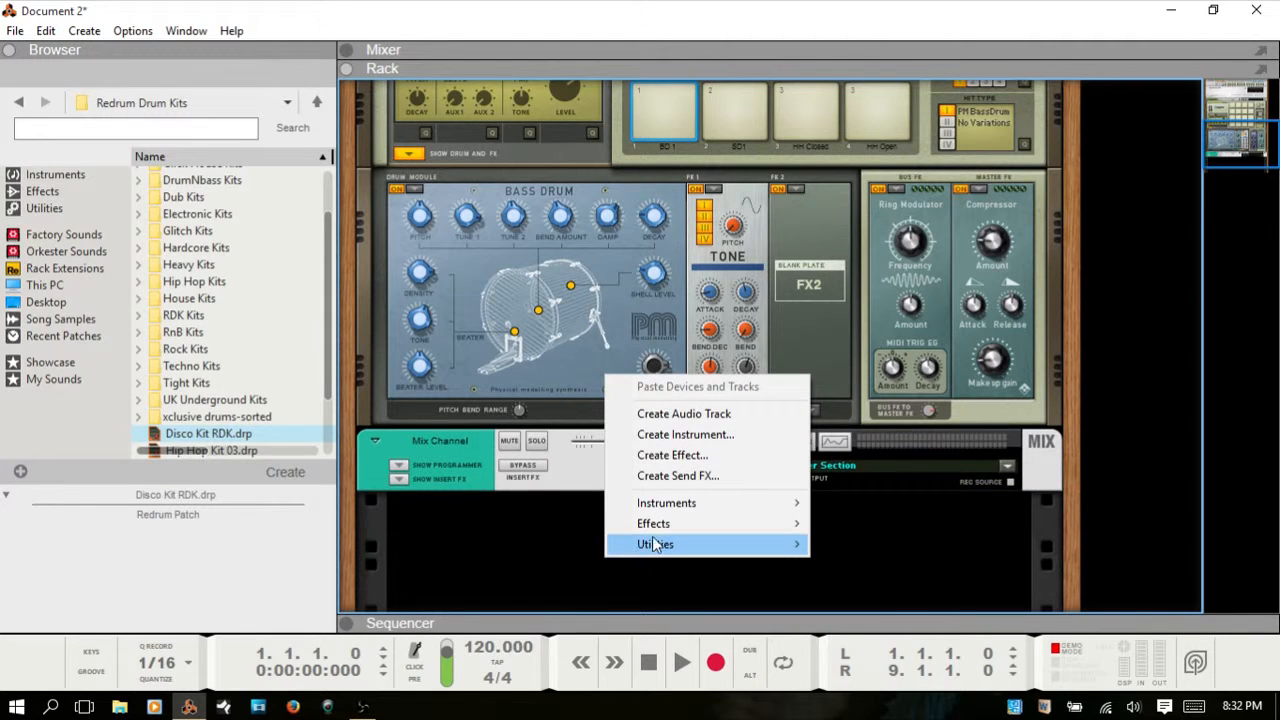
pyautogui.moveTo(660, 546)
pyautogui.click(503, 607)
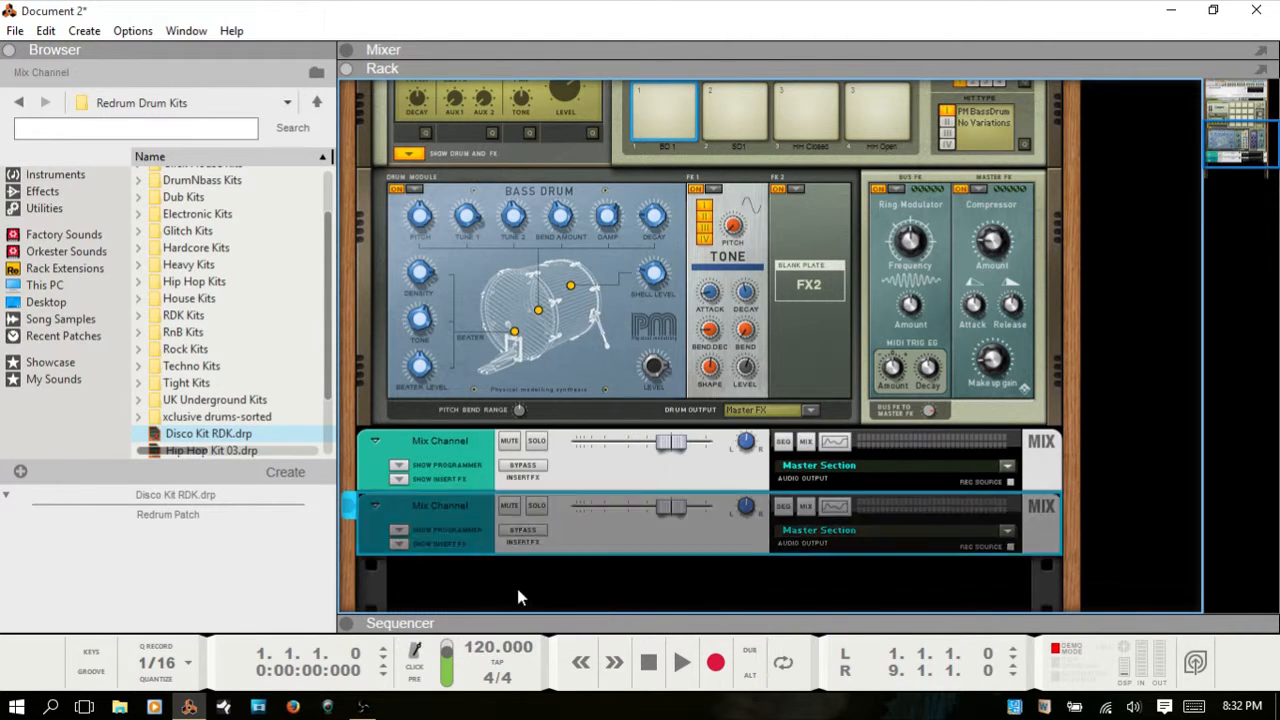
# Step: Add a third and a fourth Mix Channel beneath the two existing ones in the rack
pyautogui.rightClick(552, 586)
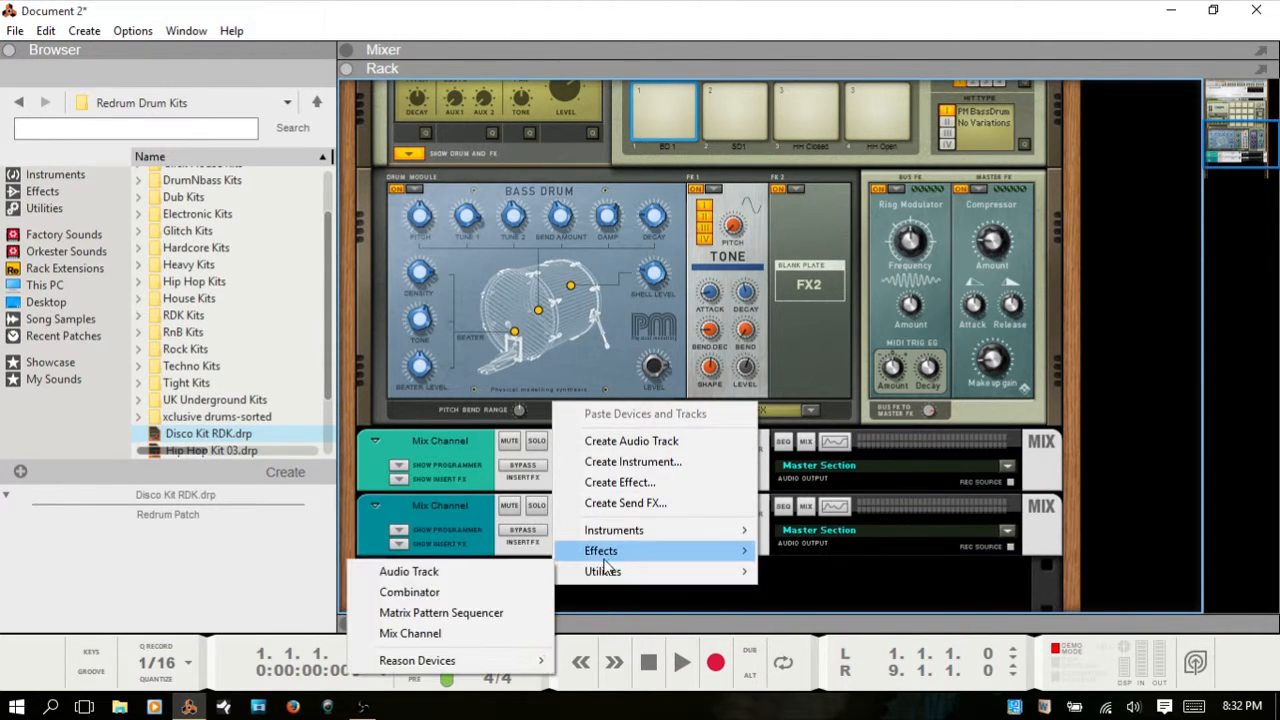
pyautogui.moveTo(556, 588)
pyautogui.click(476, 633)
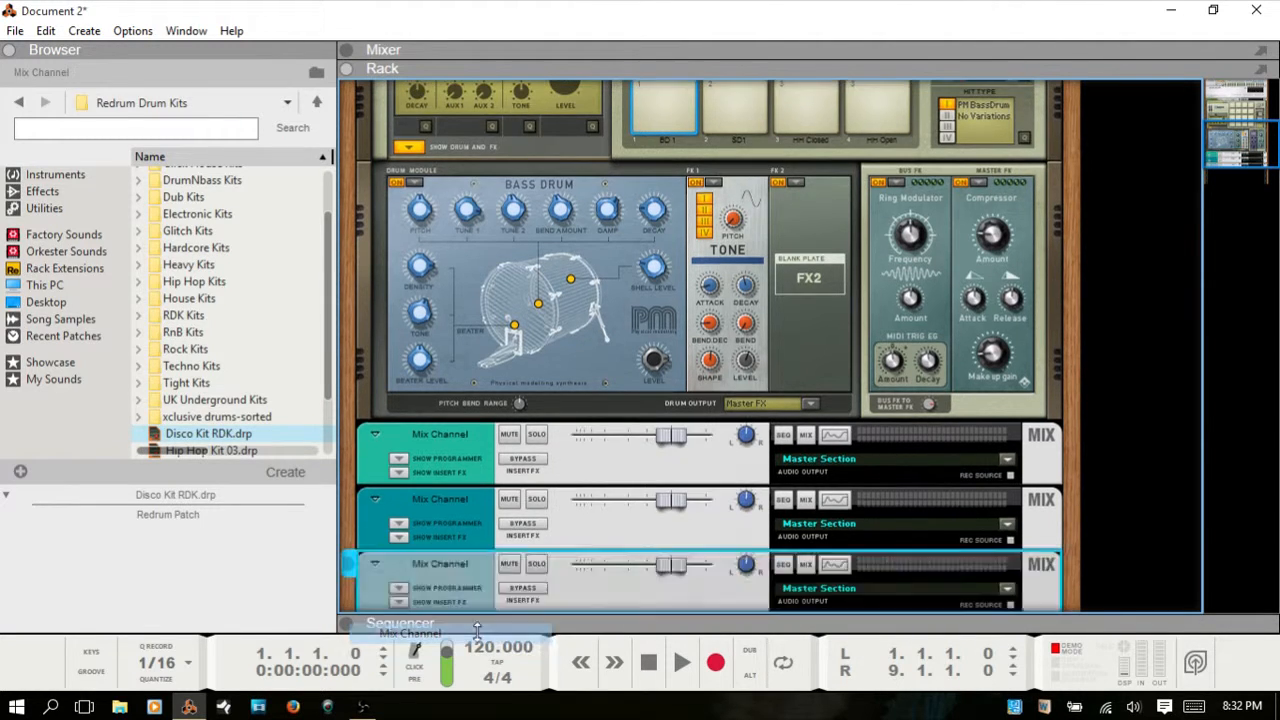
pyautogui.scroll(-4, 590, 563)
pyautogui.rightClick(609, 526)
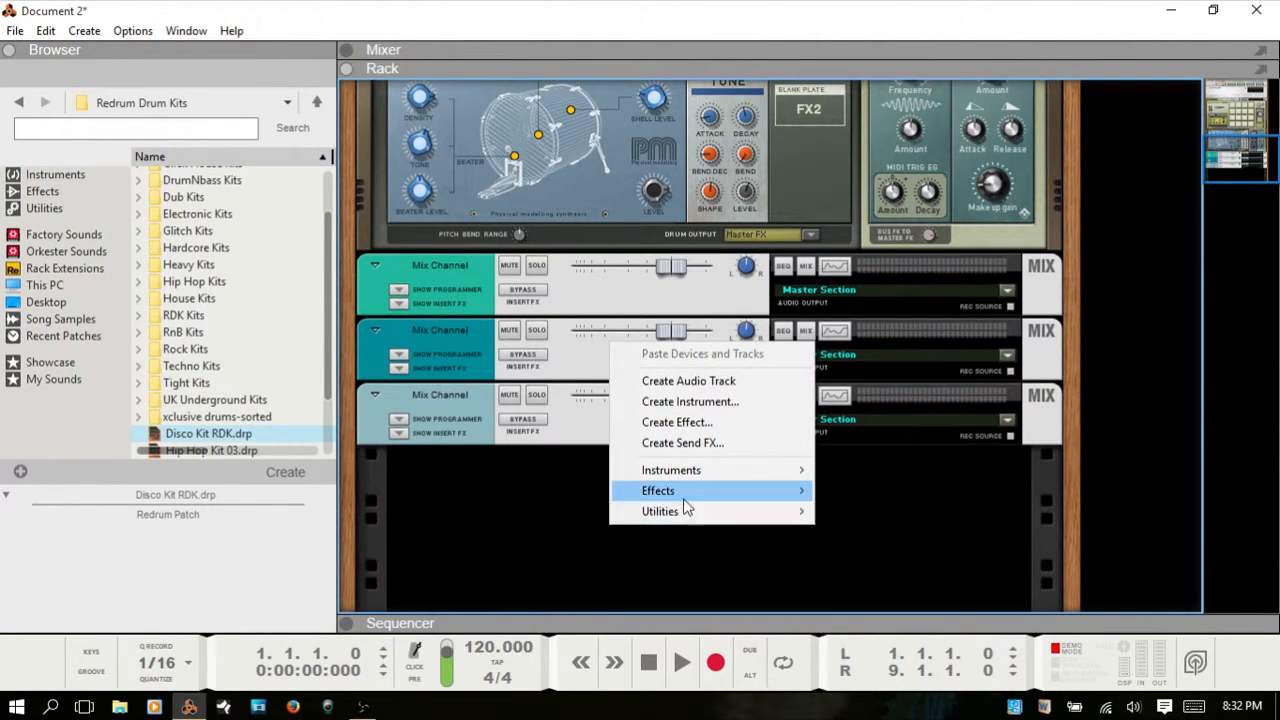
pyautogui.moveTo(678, 527)
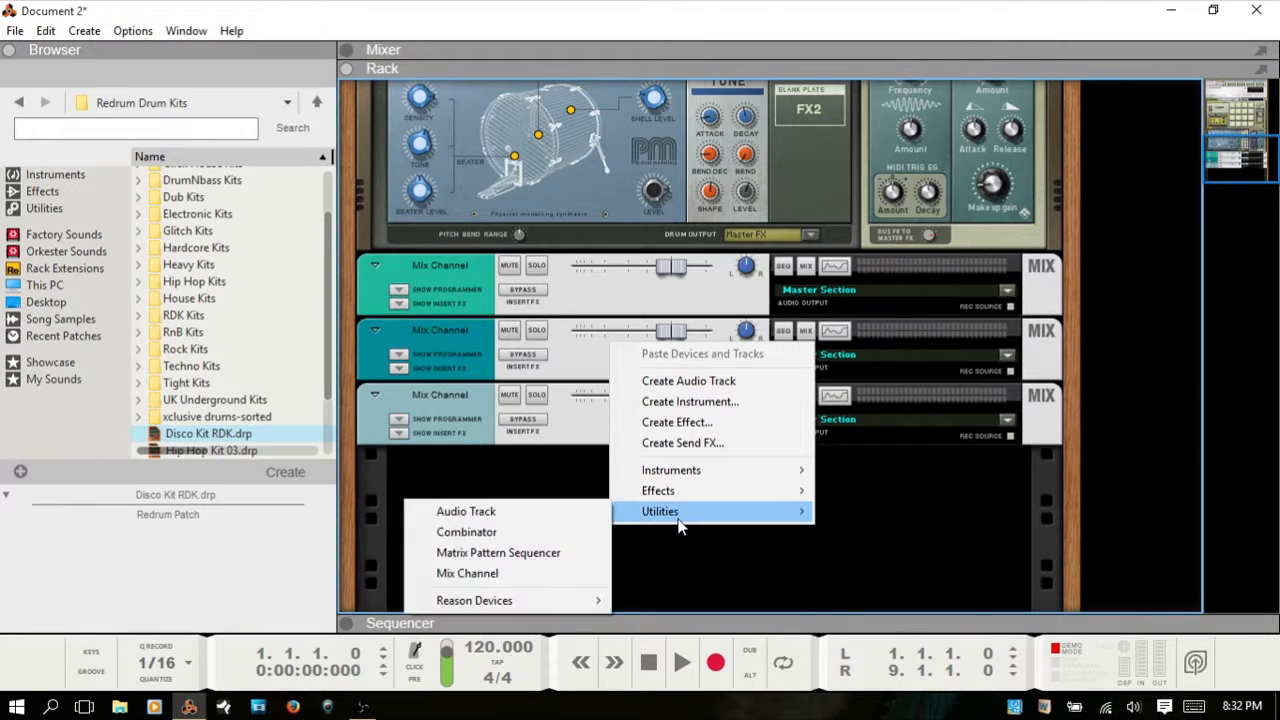
pyautogui.click(482, 578)
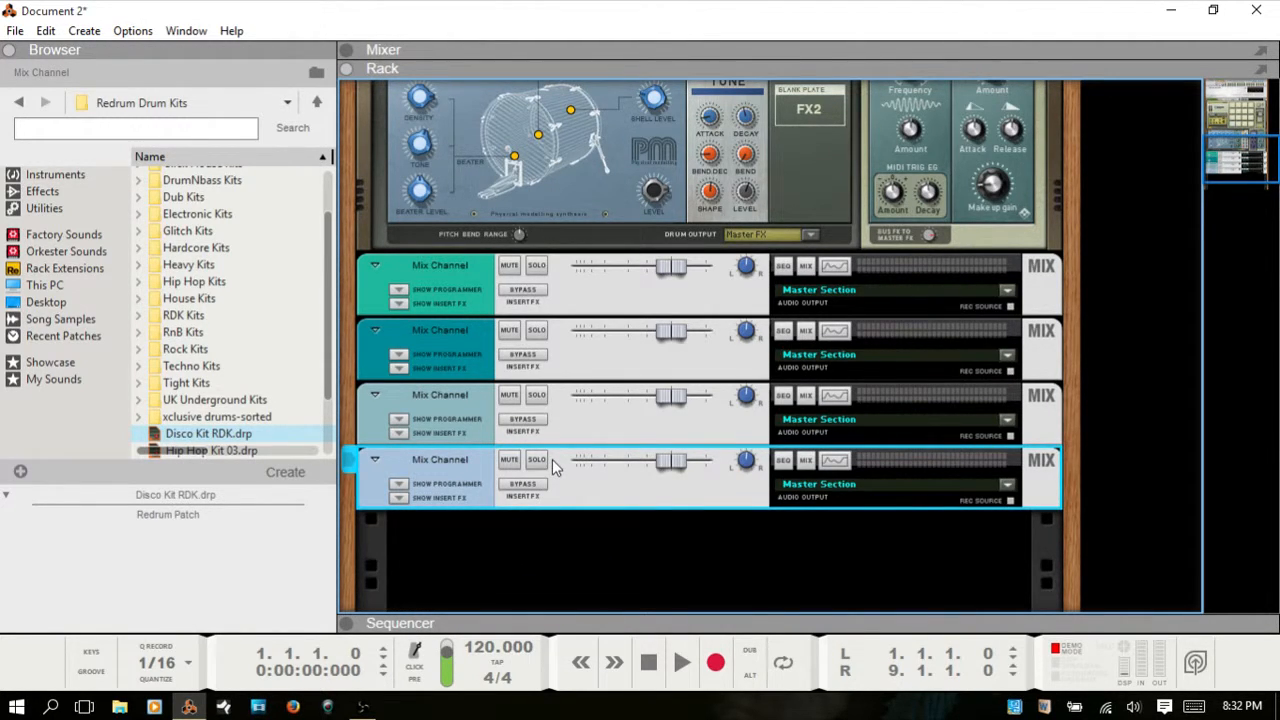
# Step: Set the drum output of the bass drum on pad 1 and the snare drum on pad 2 to Output 3–4
pyautogui.scroll(5, 552, 459)
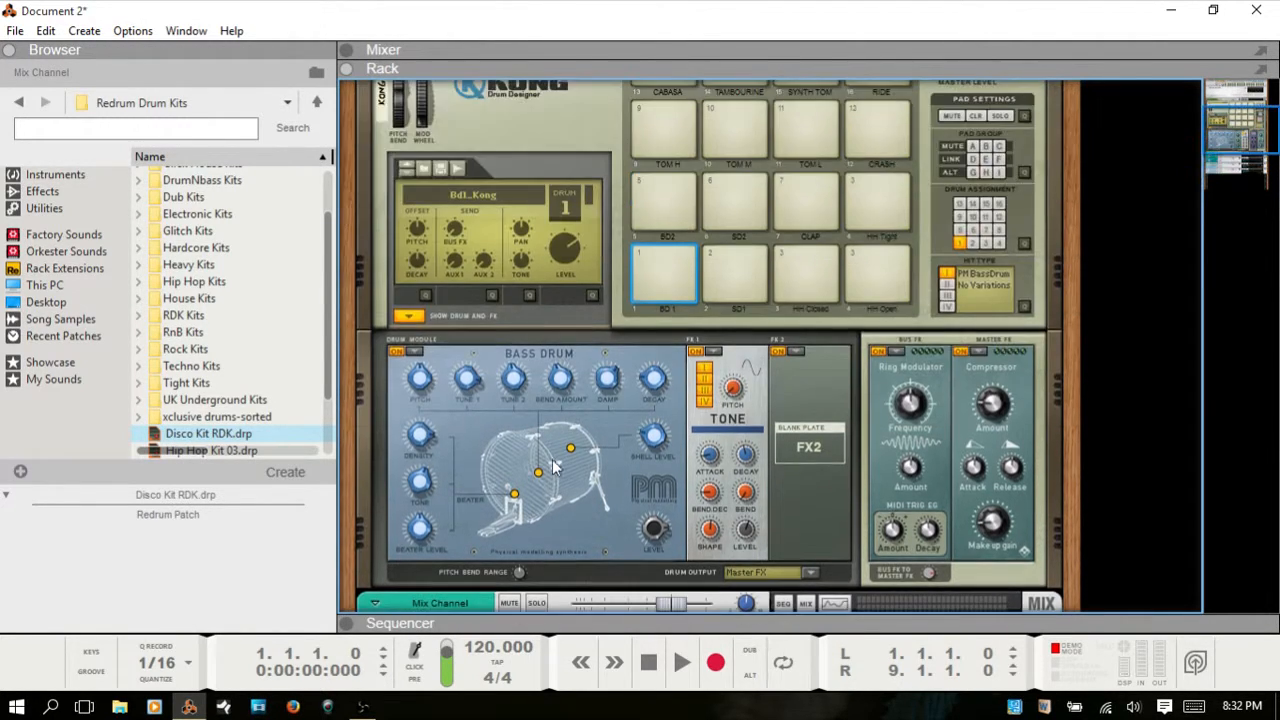
pyautogui.click(656, 283)
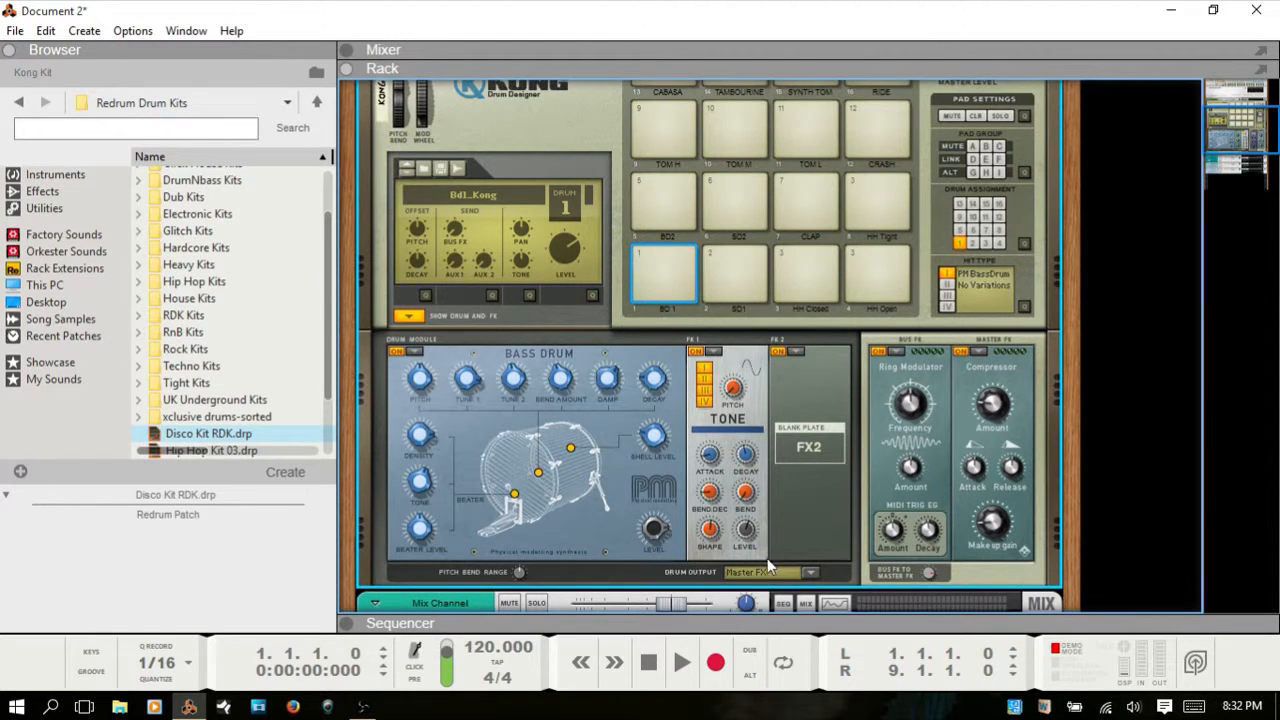
pyautogui.click(810, 573)
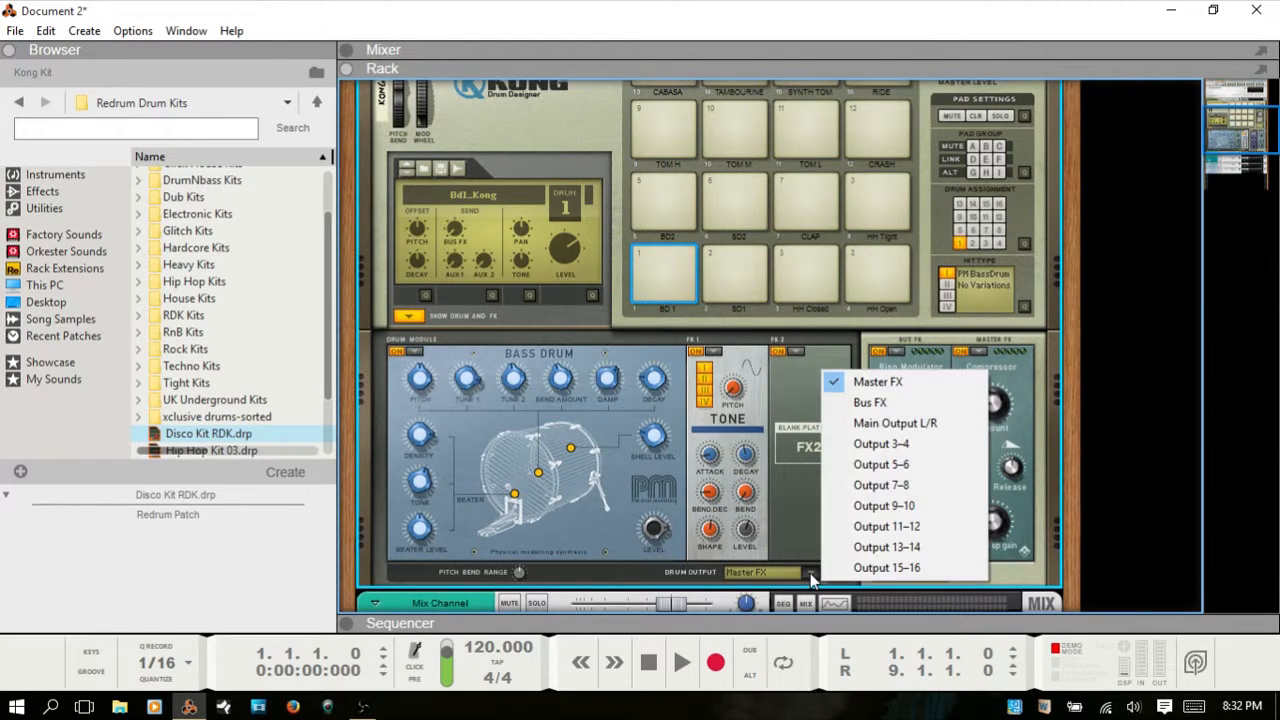
pyautogui.click(881, 444)
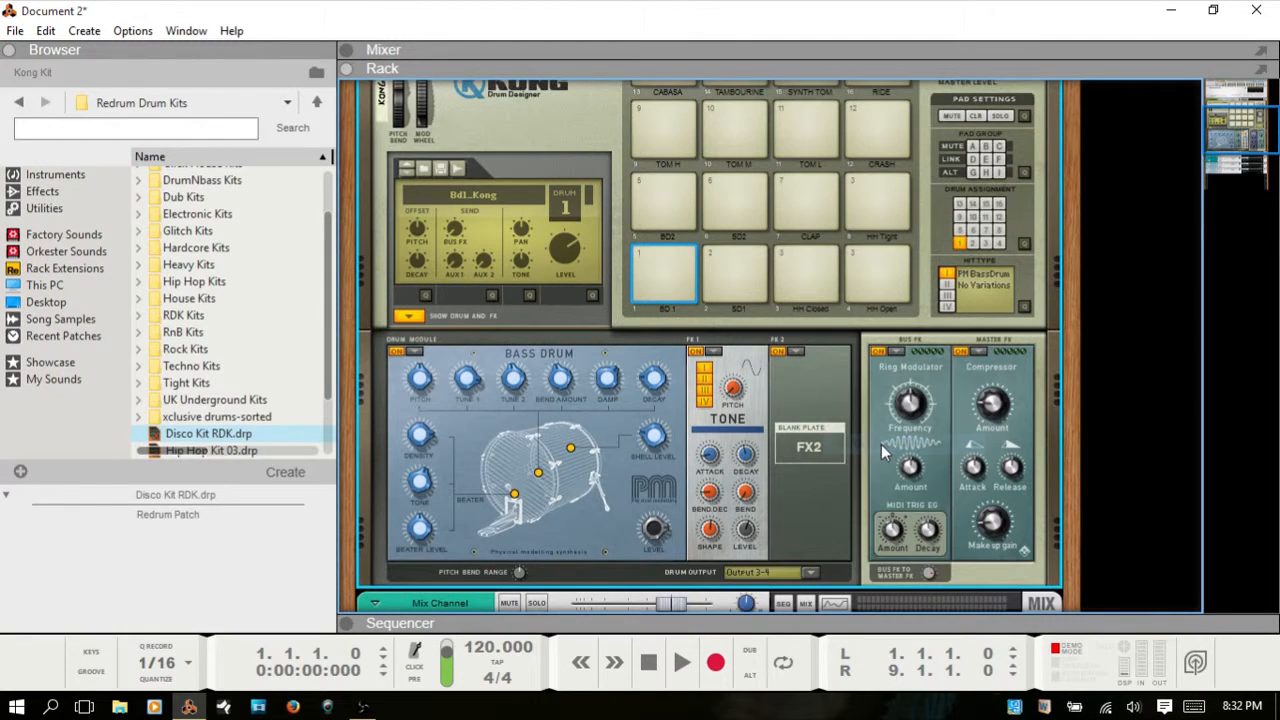
pyautogui.click(740, 315)
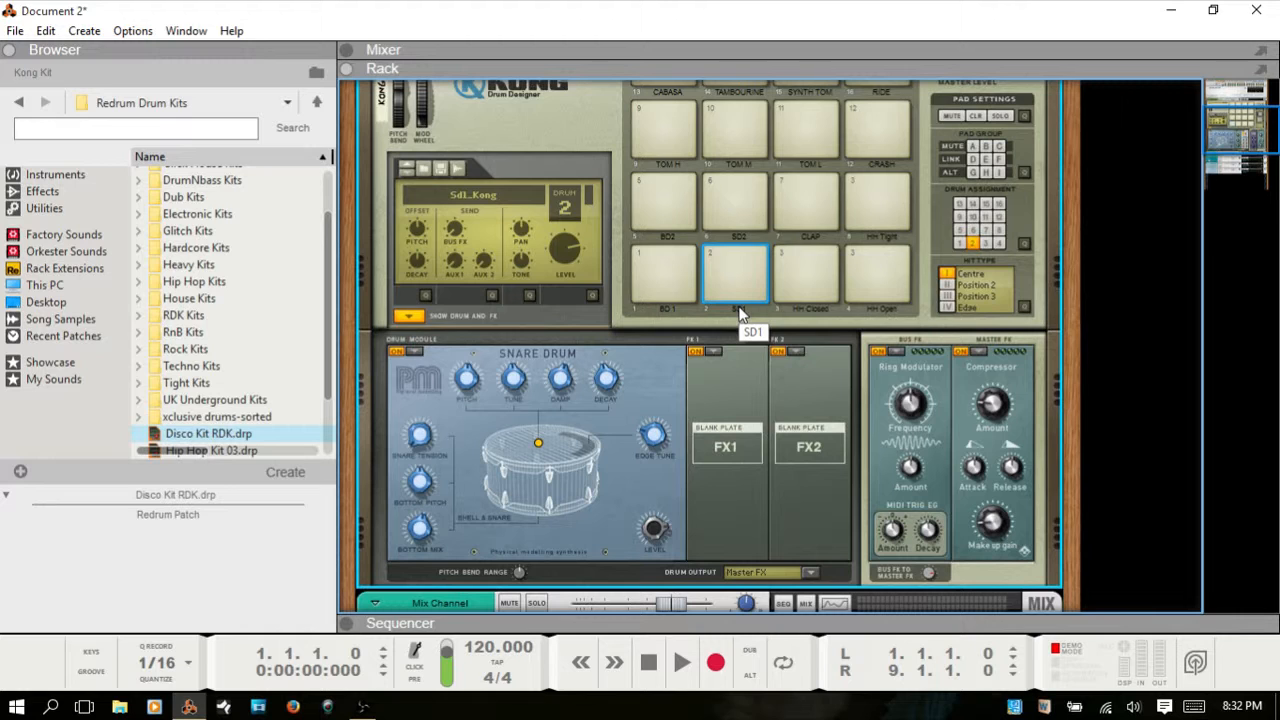
pyautogui.click(810, 572)
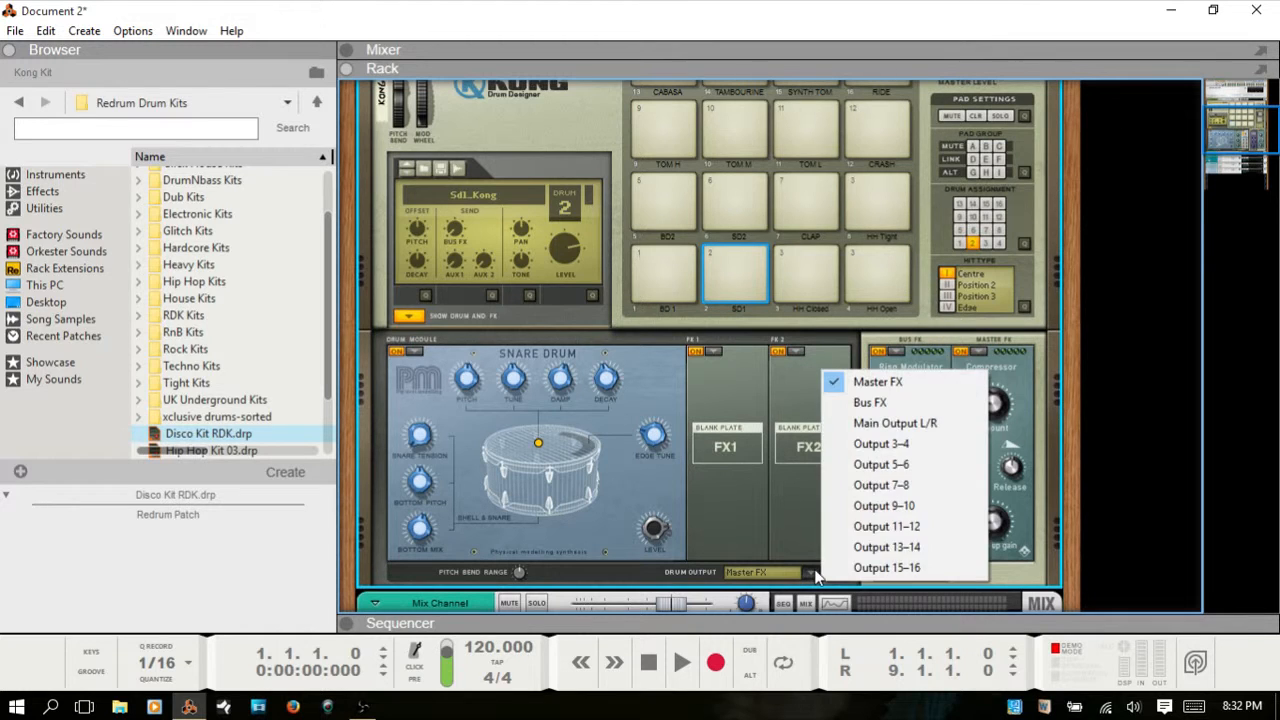
pyautogui.click(879, 449)
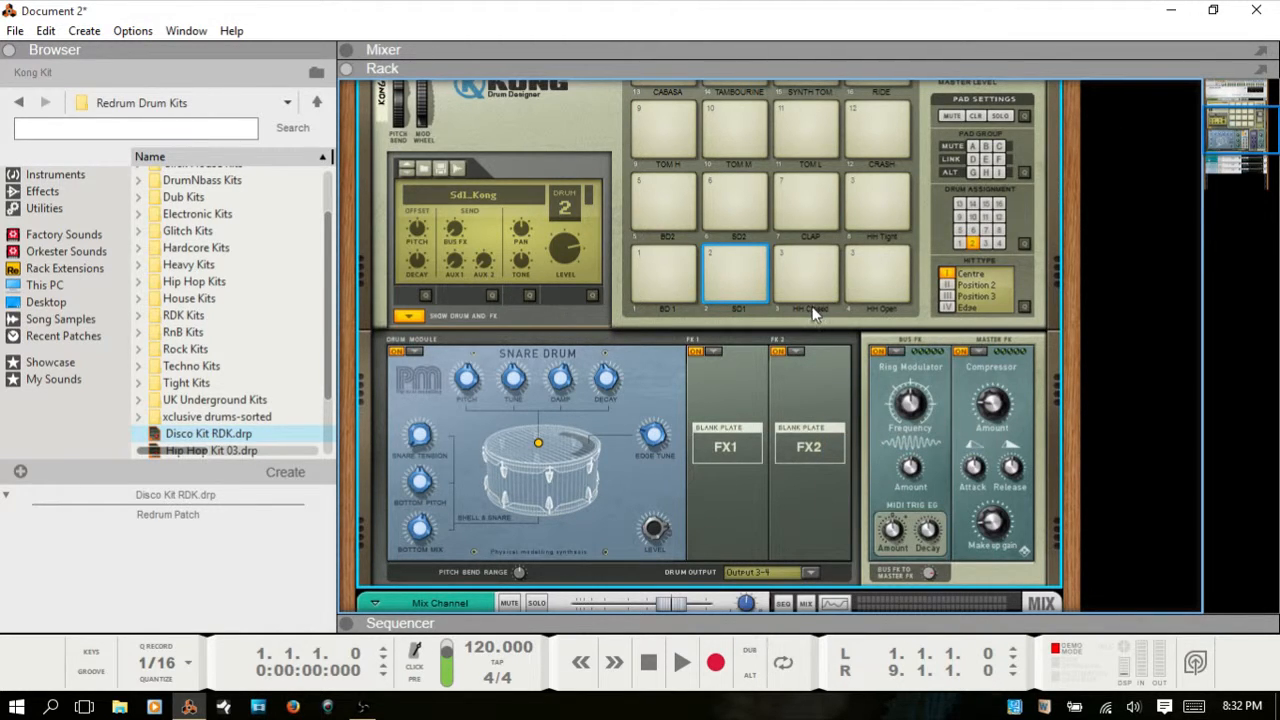
# Step: Set the drum output of the closed hi-hat on pad 3 to Output 5–6
pyautogui.click(812, 308)
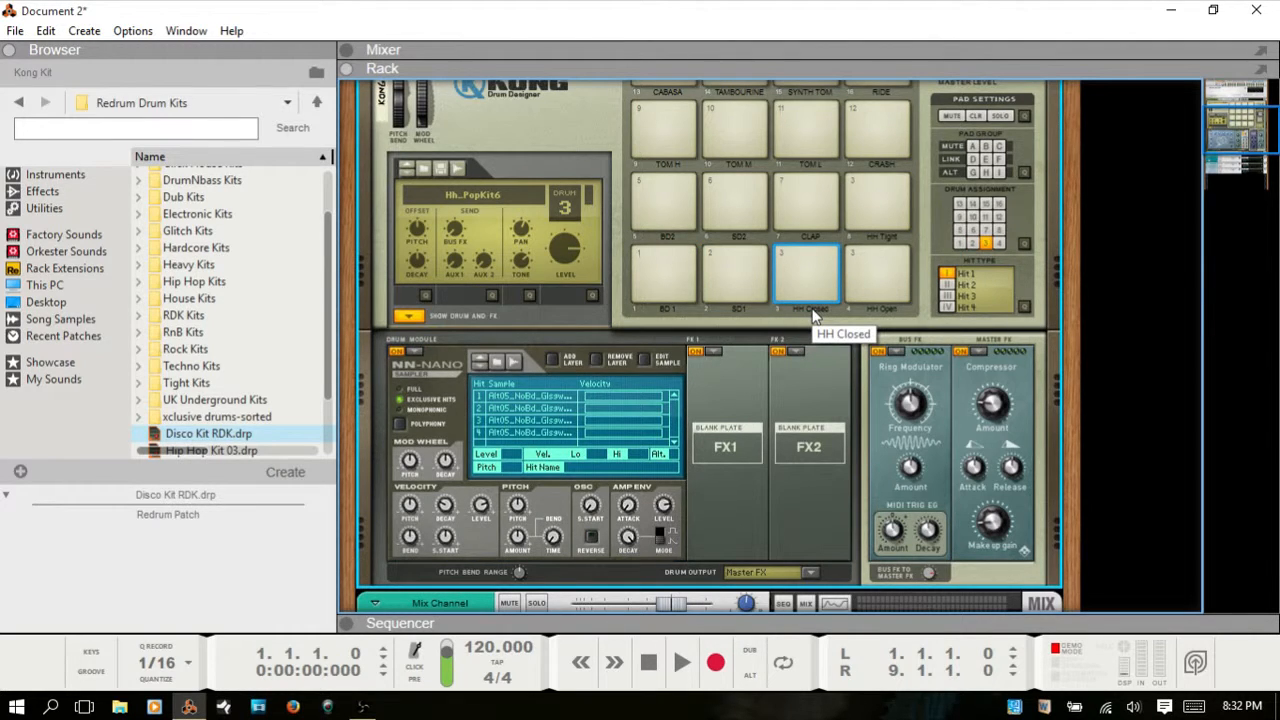
pyautogui.click(810, 572)
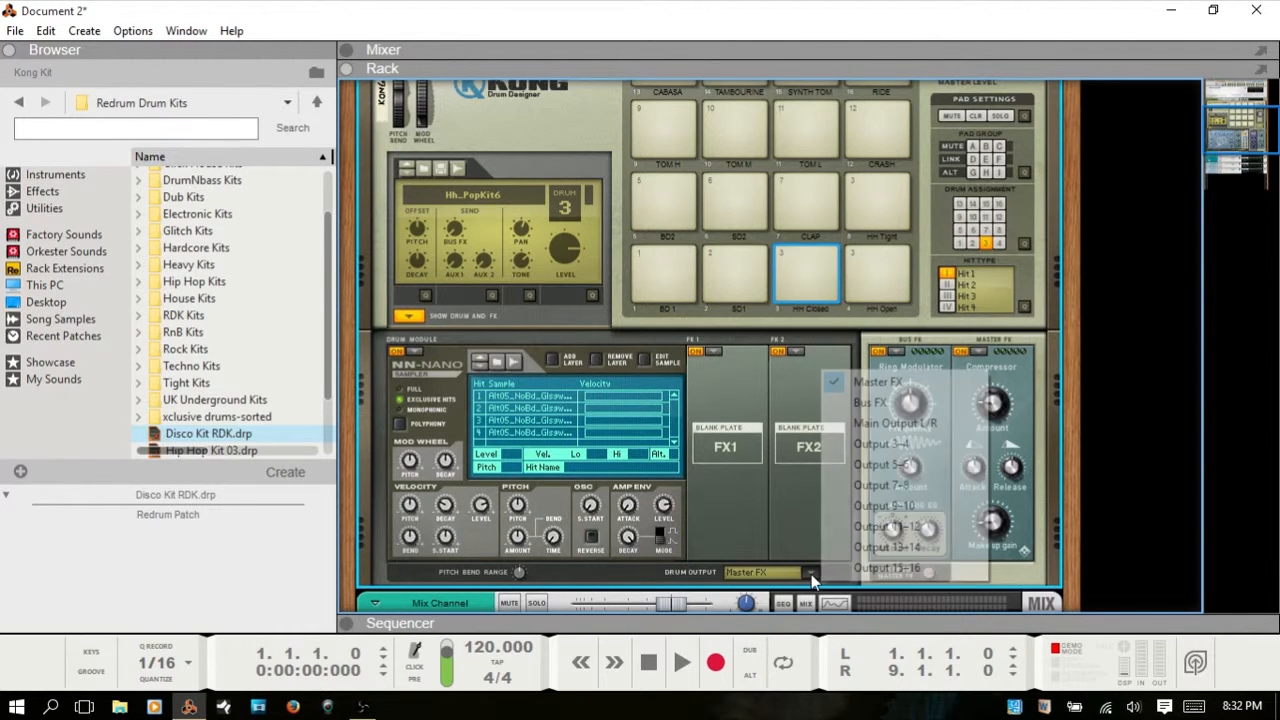
pyautogui.click(872, 465)
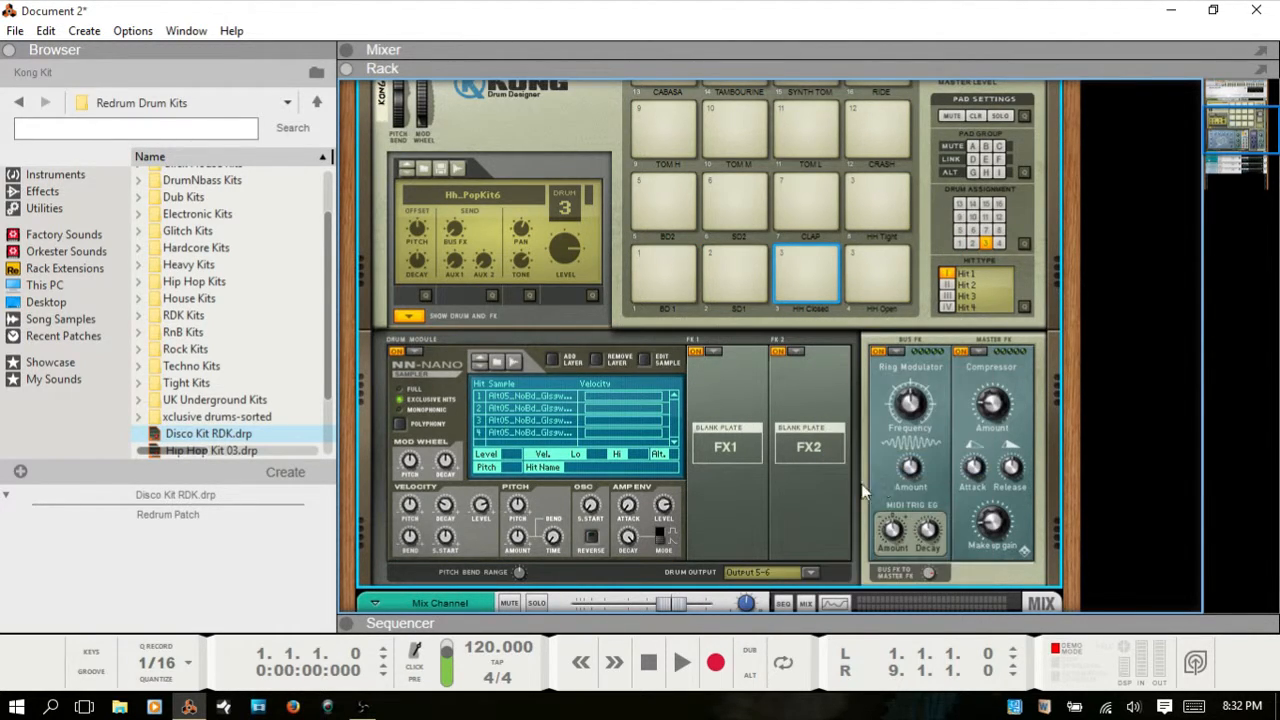
# Step: Assign pad 4 to drum 4 and set that drum's output to Output 5–6
pyautogui.click(875, 304)
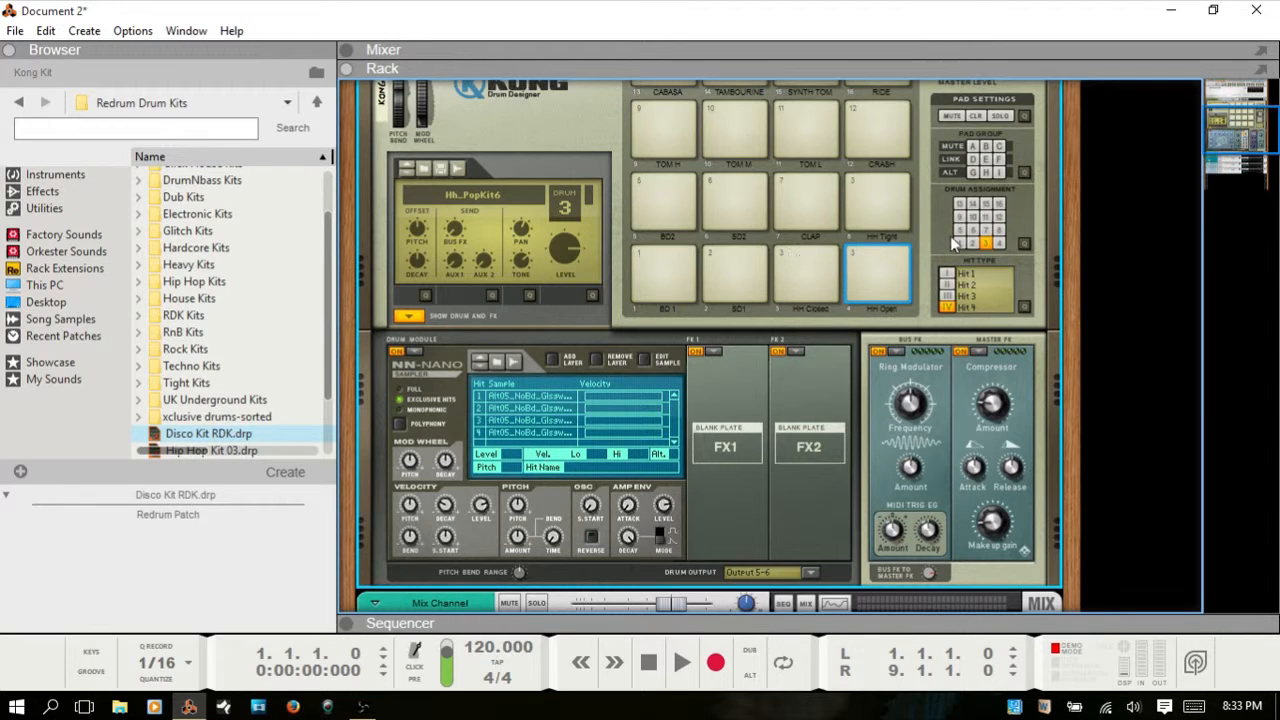
pyautogui.click(999, 244)
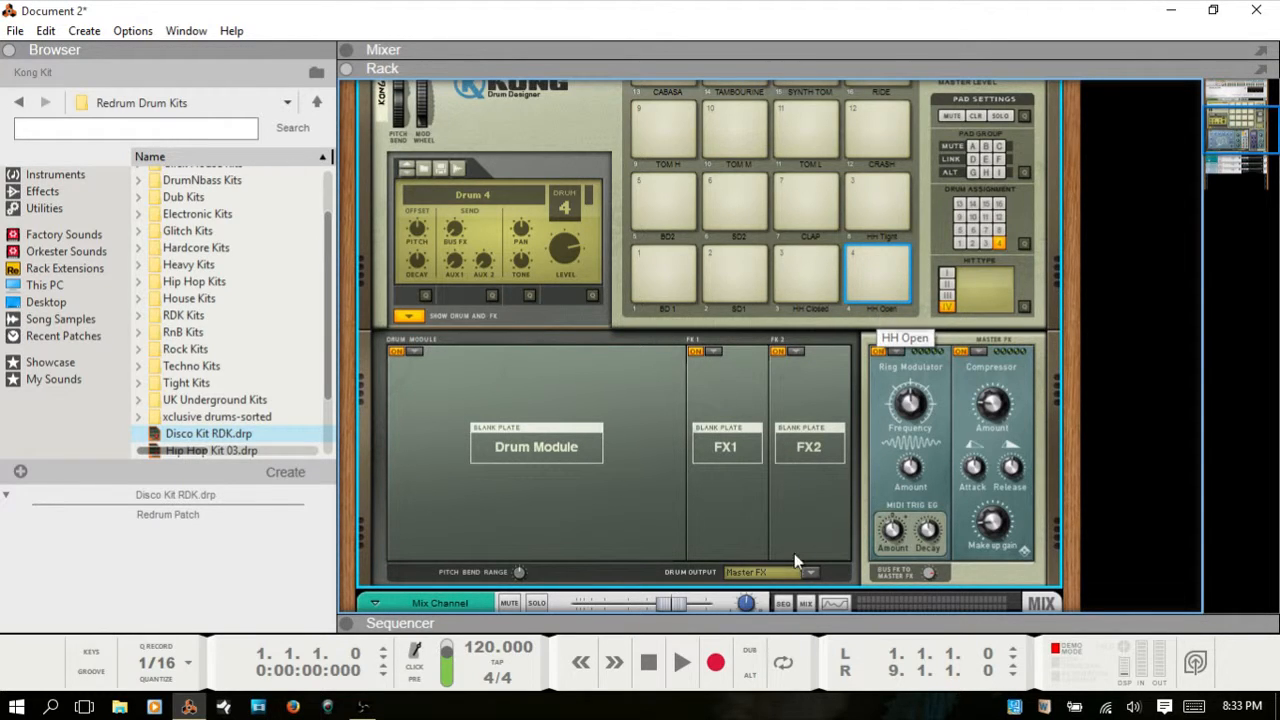
pyautogui.click(810, 573)
pyautogui.click(870, 464)
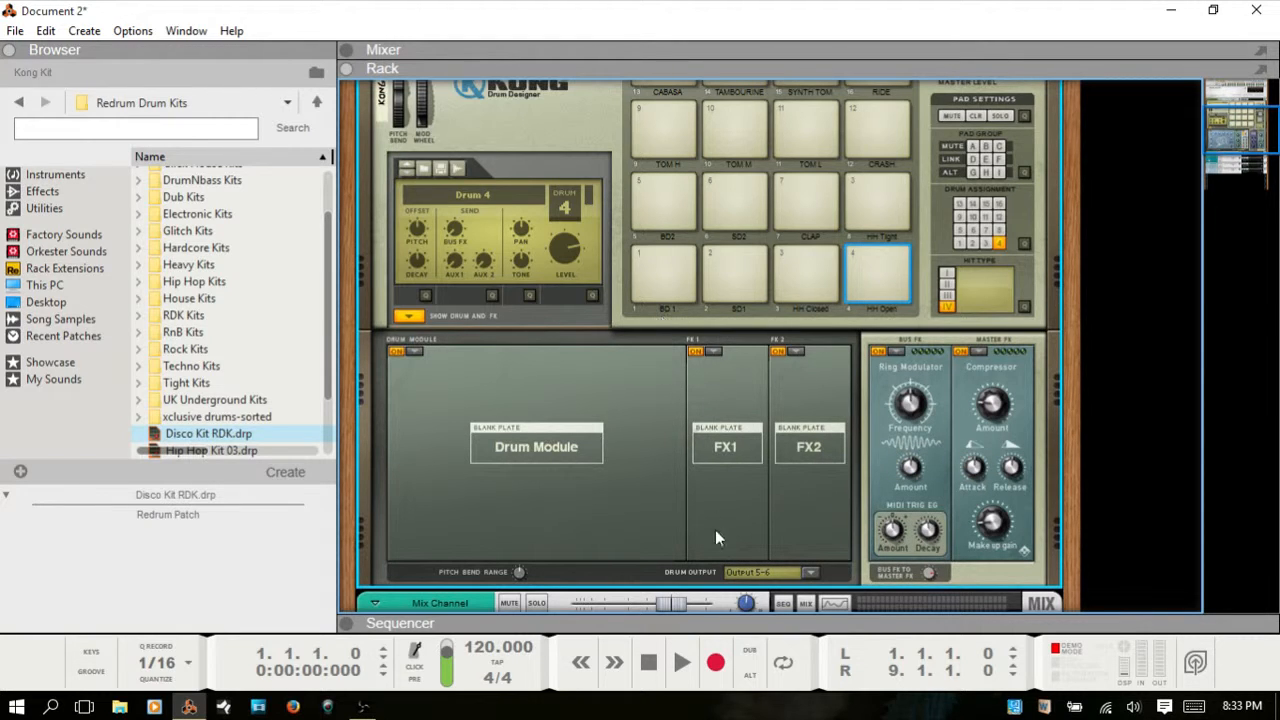
# Step: Check the drum output assignment of each of pads 1 to 4
pyautogui.click(665, 300)
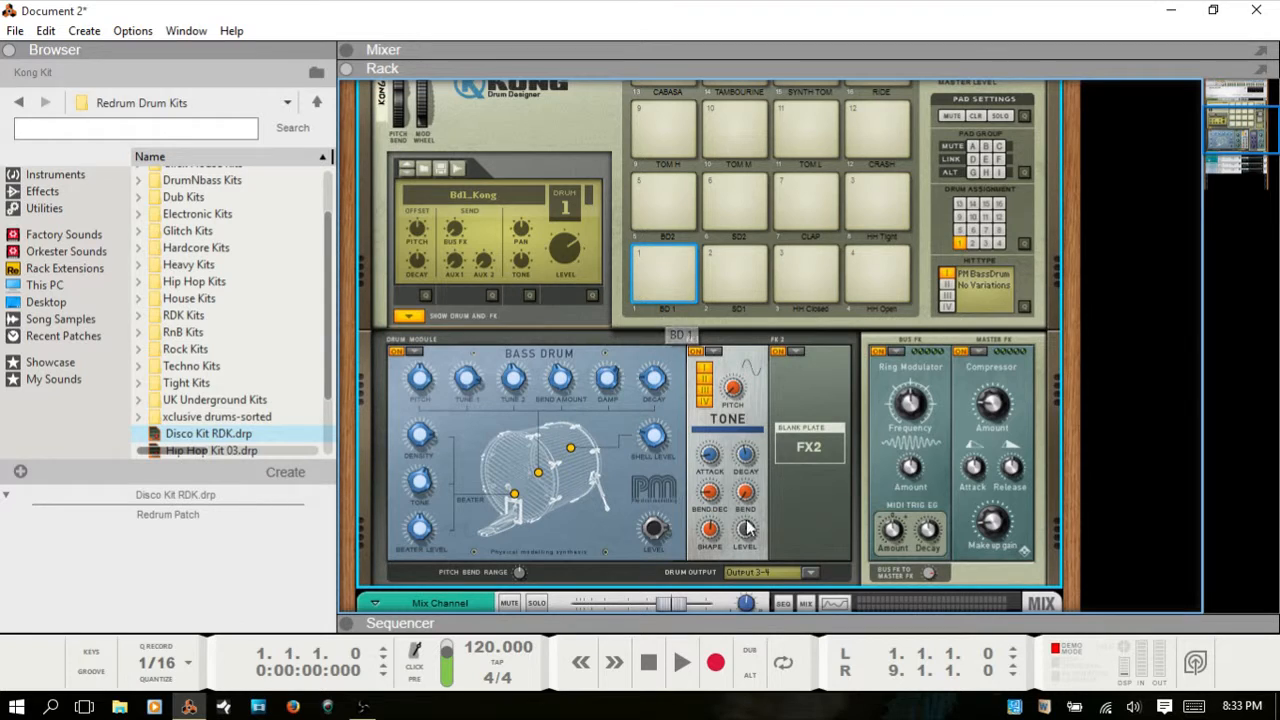
pyautogui.click(737, 300)
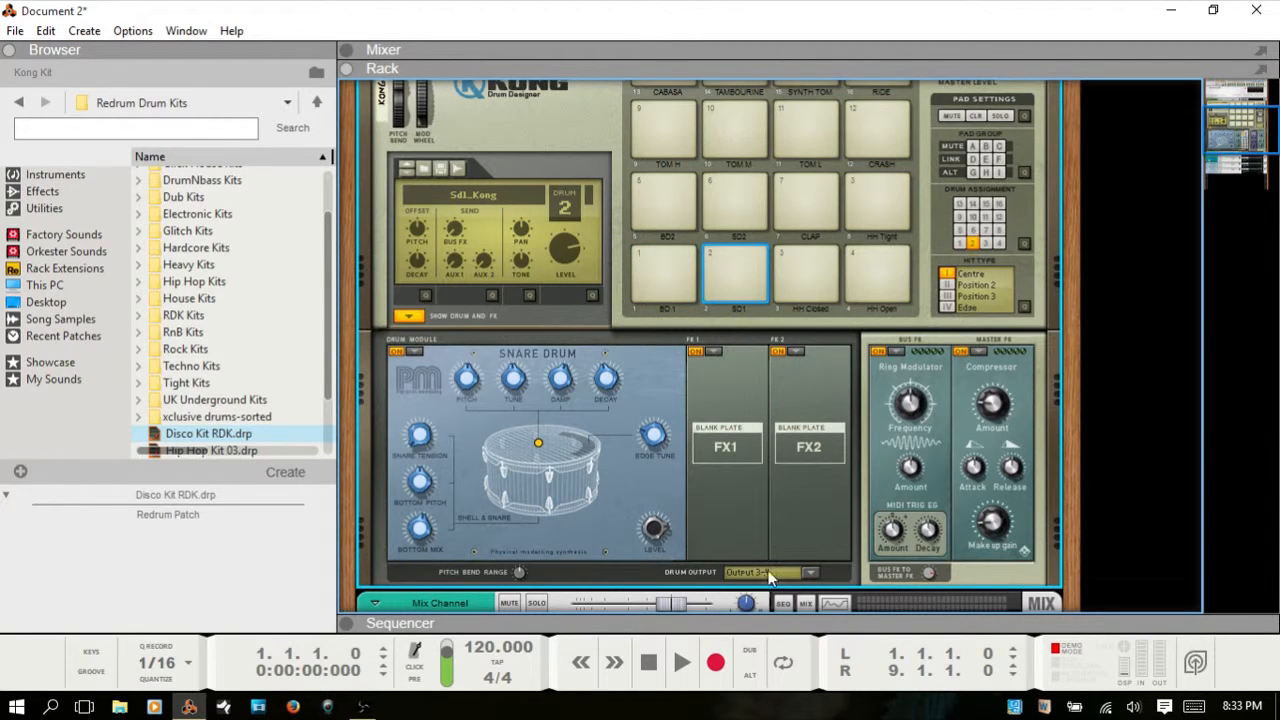
pyautogui.click(800, 300)
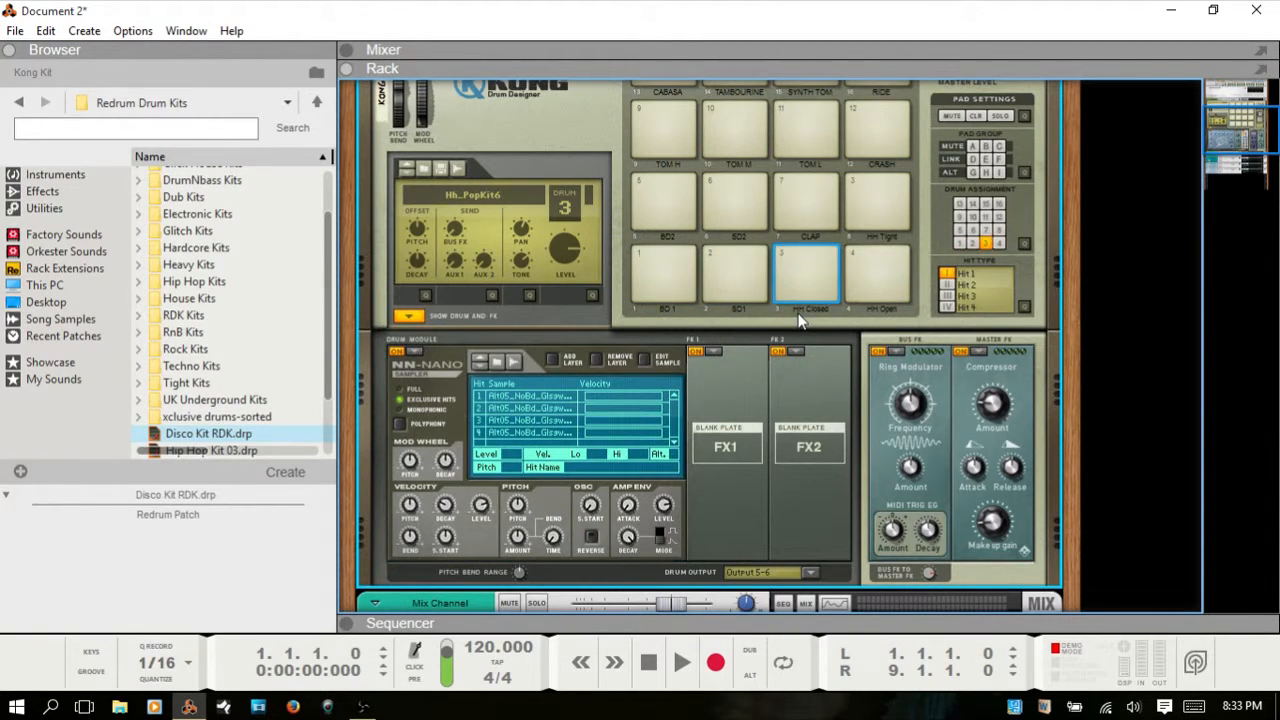
pyautogui.click(877, 305)
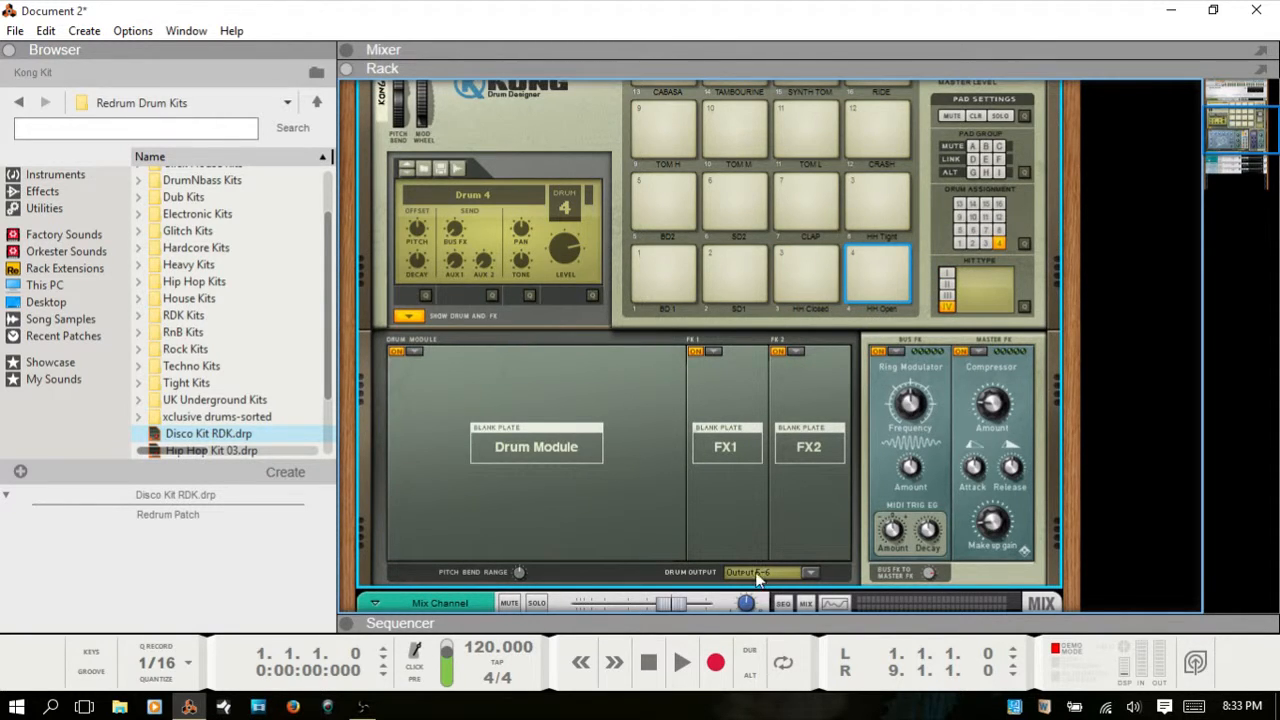
# Step: Step through pads 1 to 4, setting the pan of drums 1 and 3 to -64, and return to pad 1
pyautogui.click(665, 316)
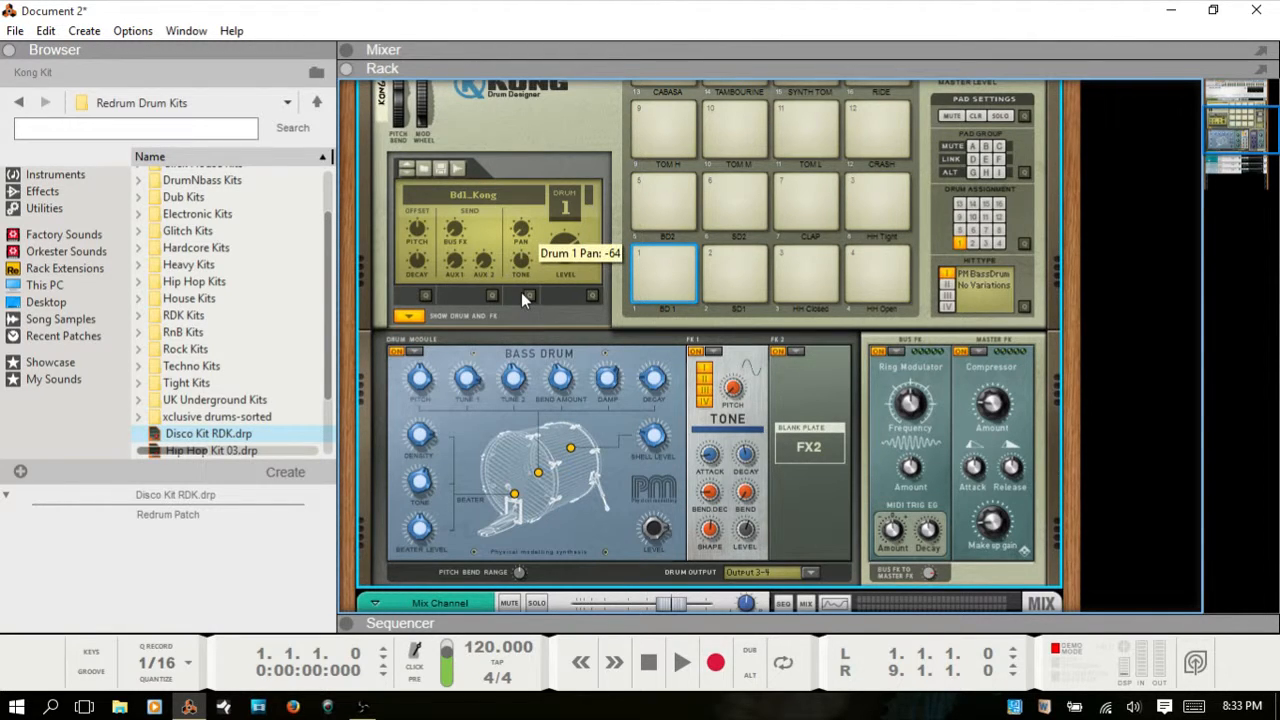
pyautogui.click(738, 310)
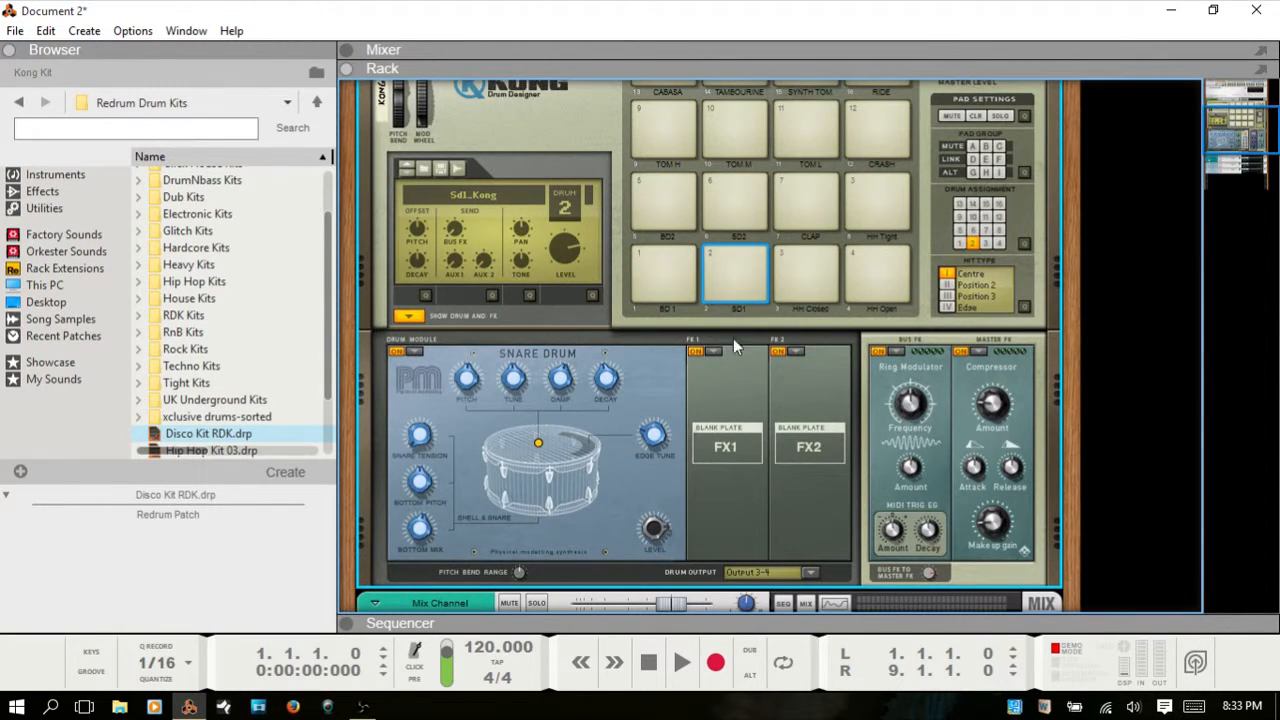
pyautogui.click(803, 310)
pyautogui.moveTo(520, 232); pyautogui.dragTo(530, 284)
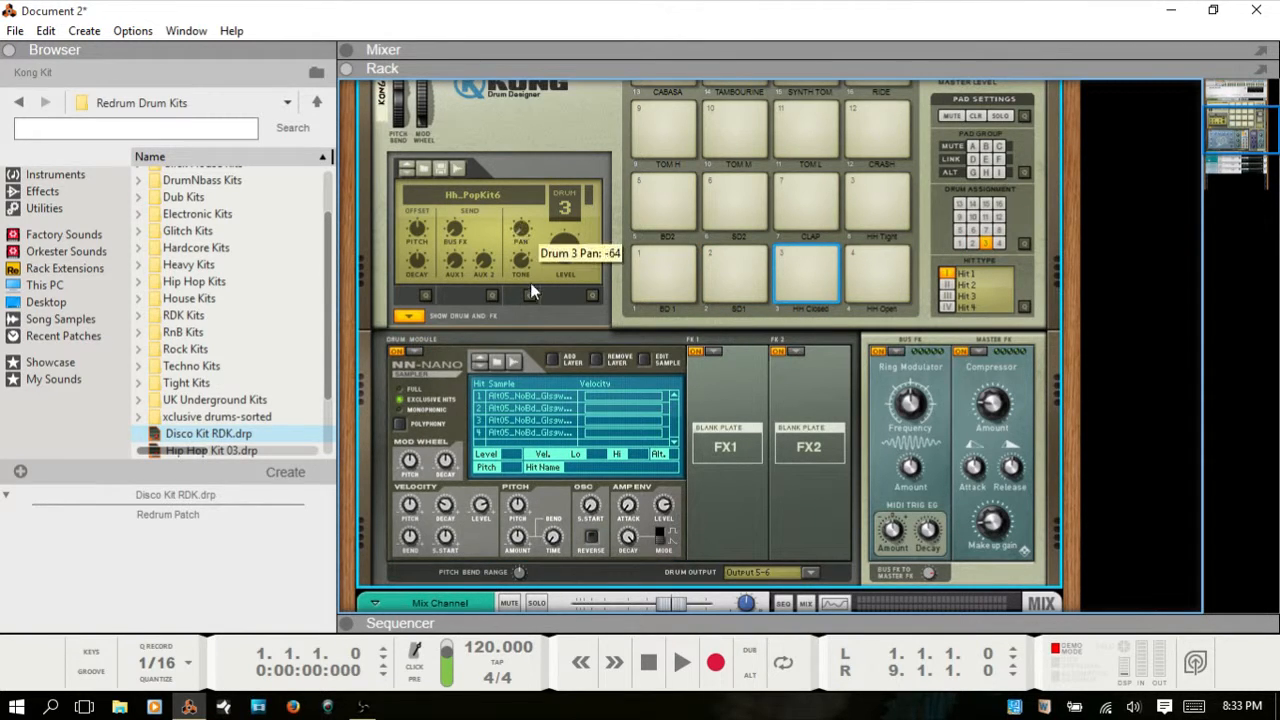
pyautogui.click(878, 312)
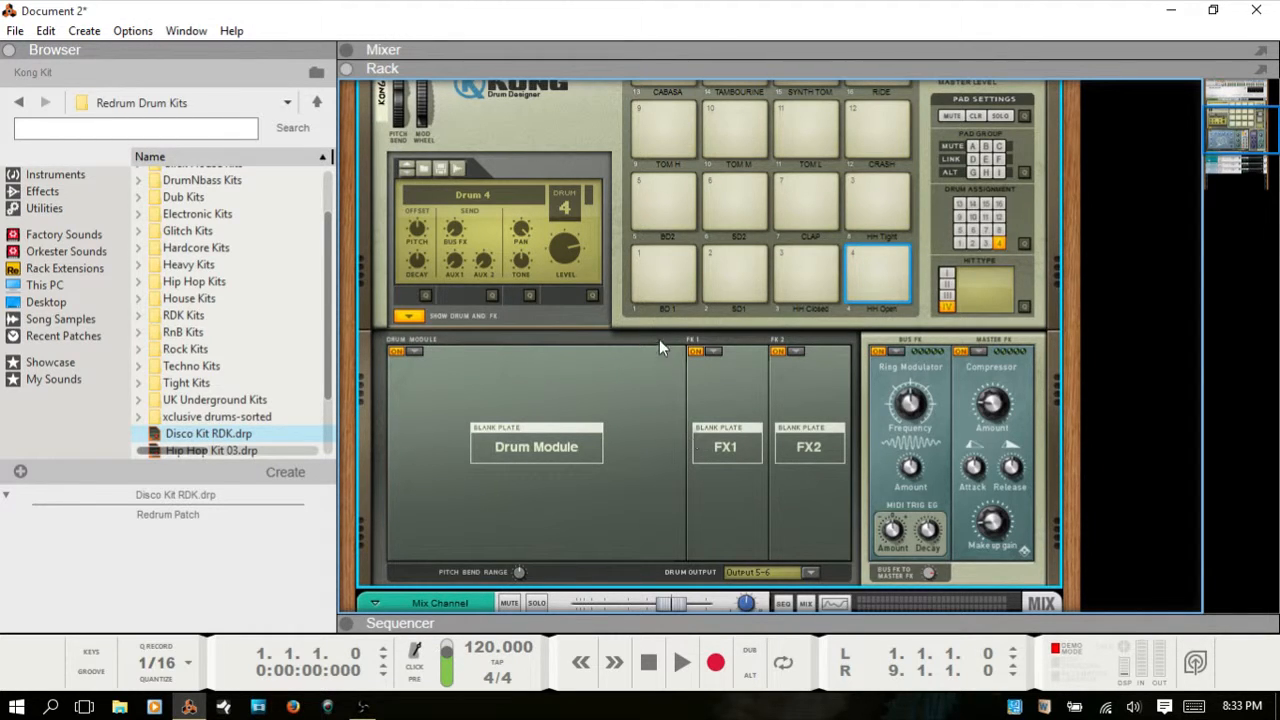
pyautogui.click(662, 310)
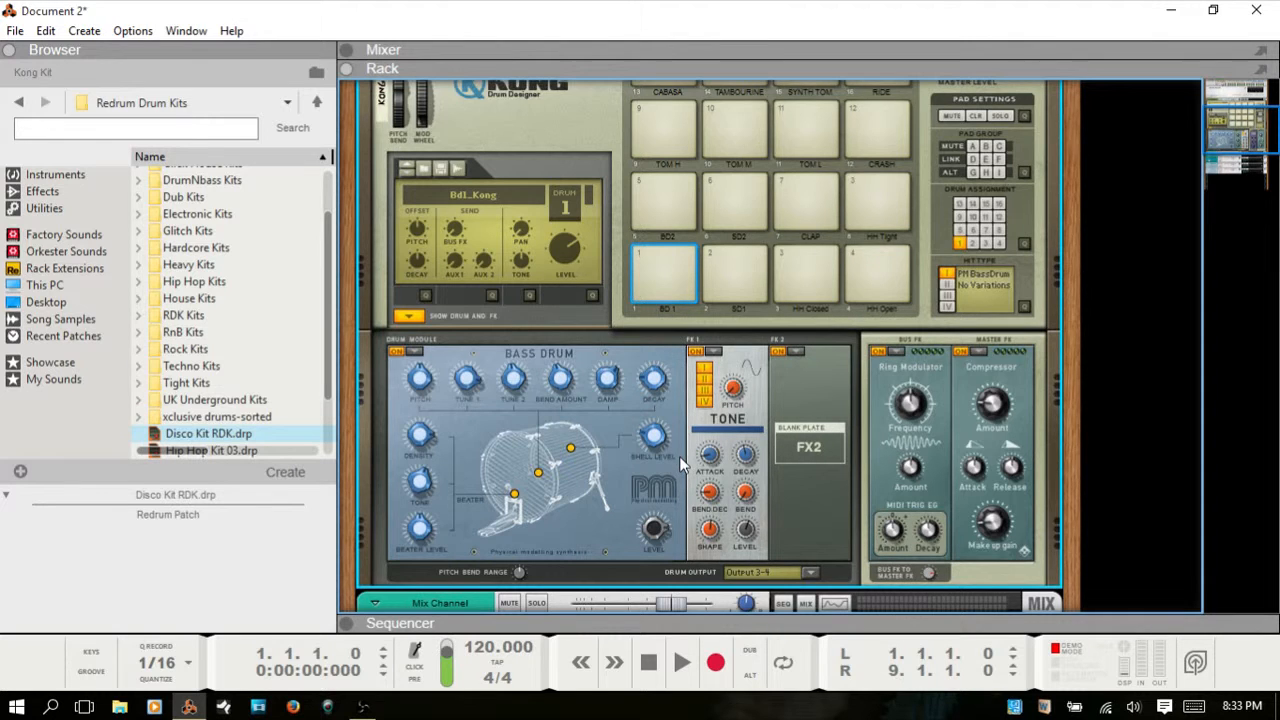
# Step: Flip the rack to its rear and cable Kong's audio outputs 3 and 4 to the first Mix Channel's left and right inputs
pyautogui.scroll(-1, 679, 458)
pyautogui.scroll(1, 679, 458)
pyautogui.press('Tab')
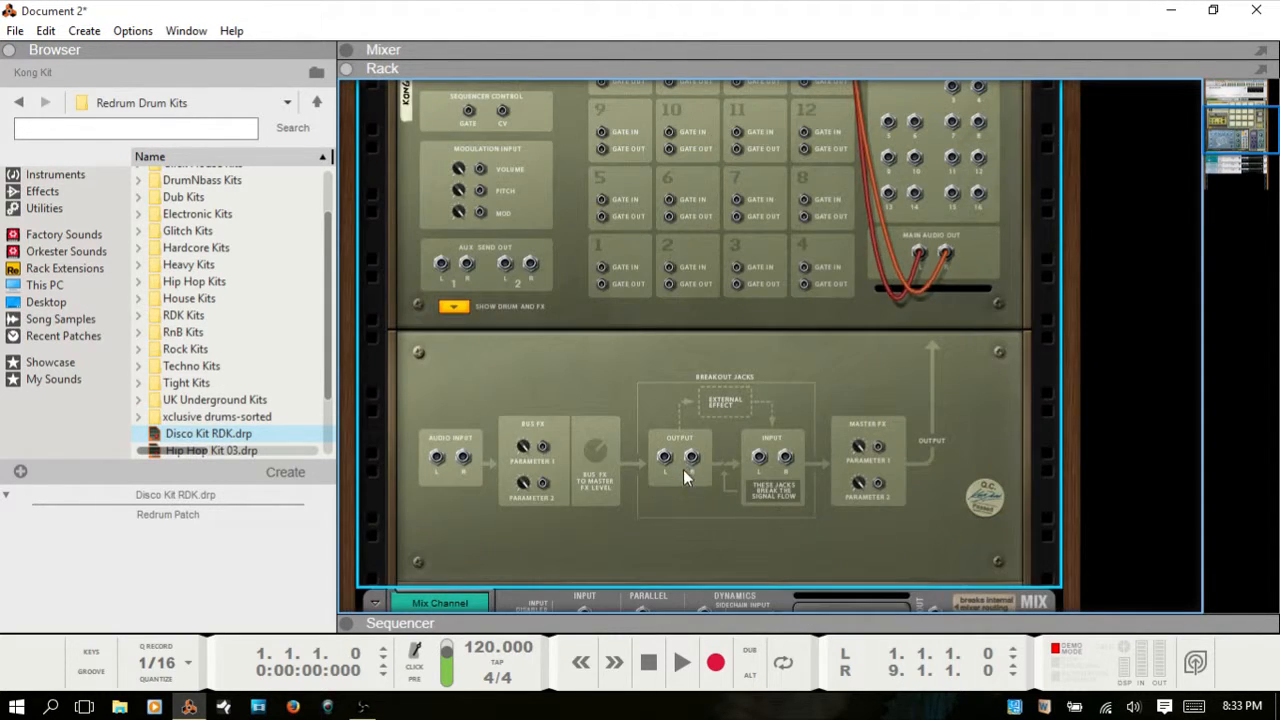
pyautogui.scroll(3, 695, 460)
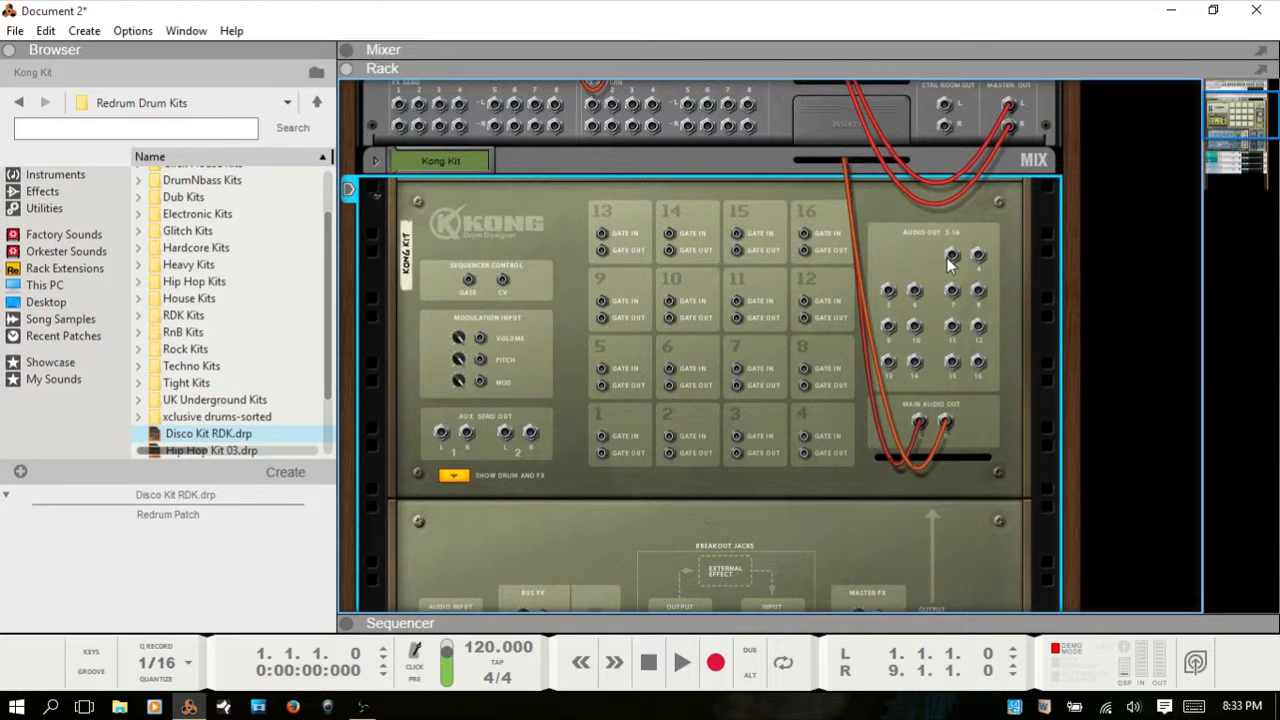
pyautogui.moveTo(950, 262); pyautogui.dragTo(583, 388)
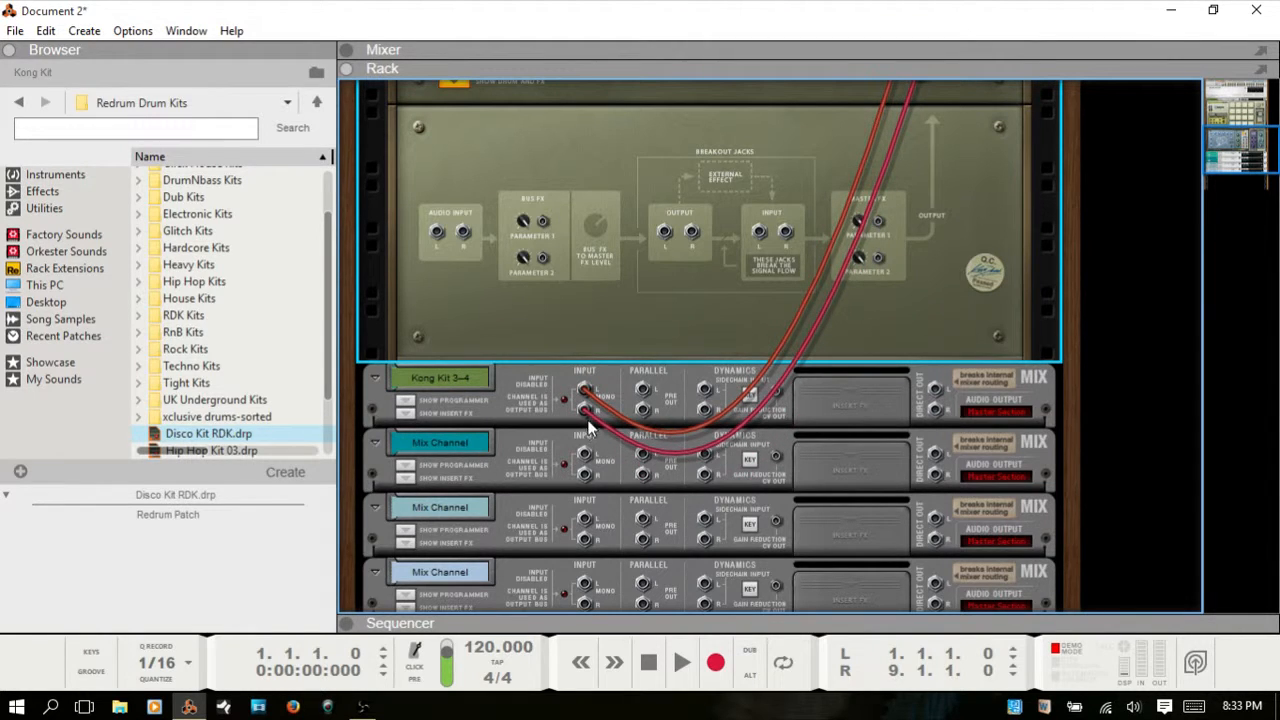
# Step: Disconnect the first Mix Channel's right input and cable Kong's audio output 4 to the second Mix Channel's left input
pyautogui.rightClick(585, 409)
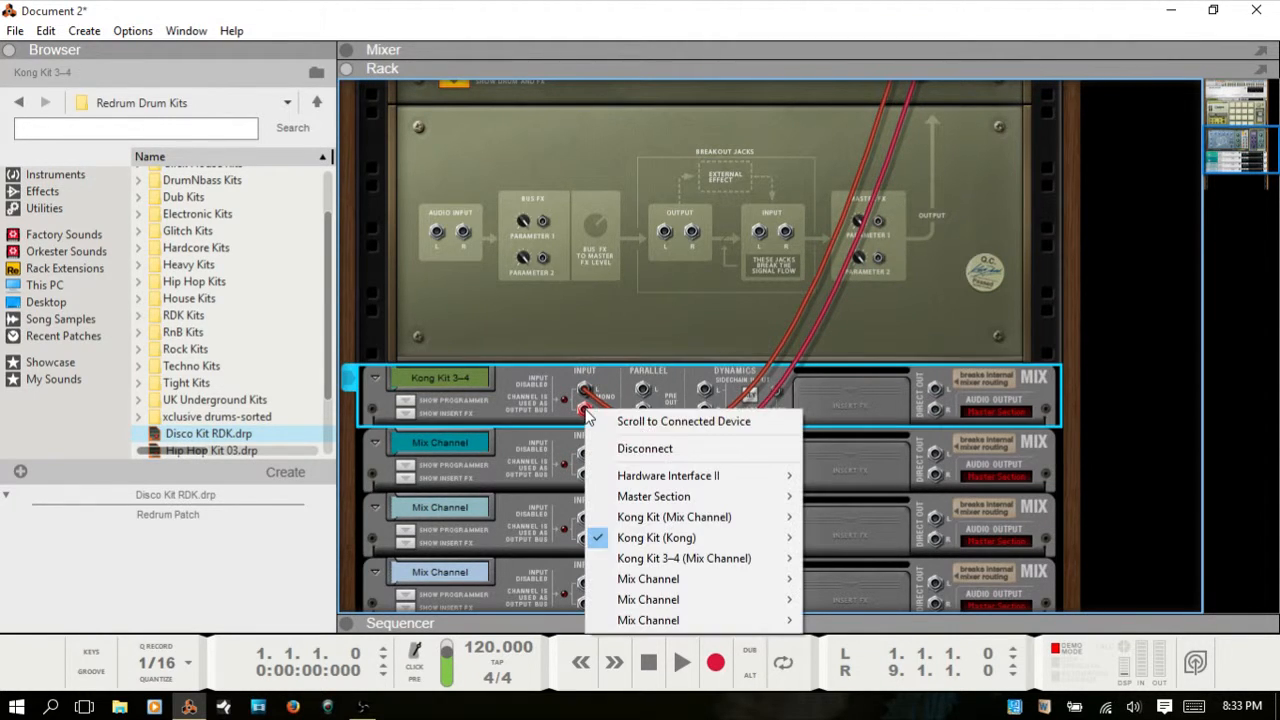
pyautogui.click(646, 452)
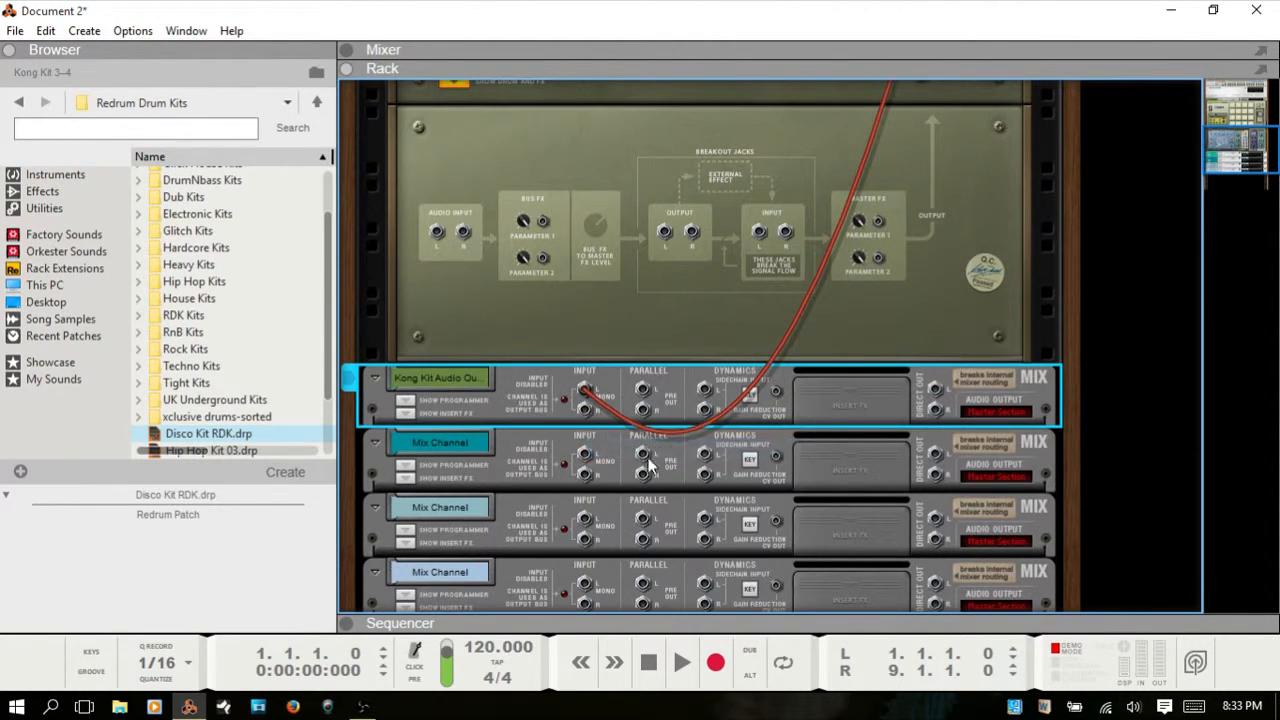
pyautogui.scroll(5, 795, 417)
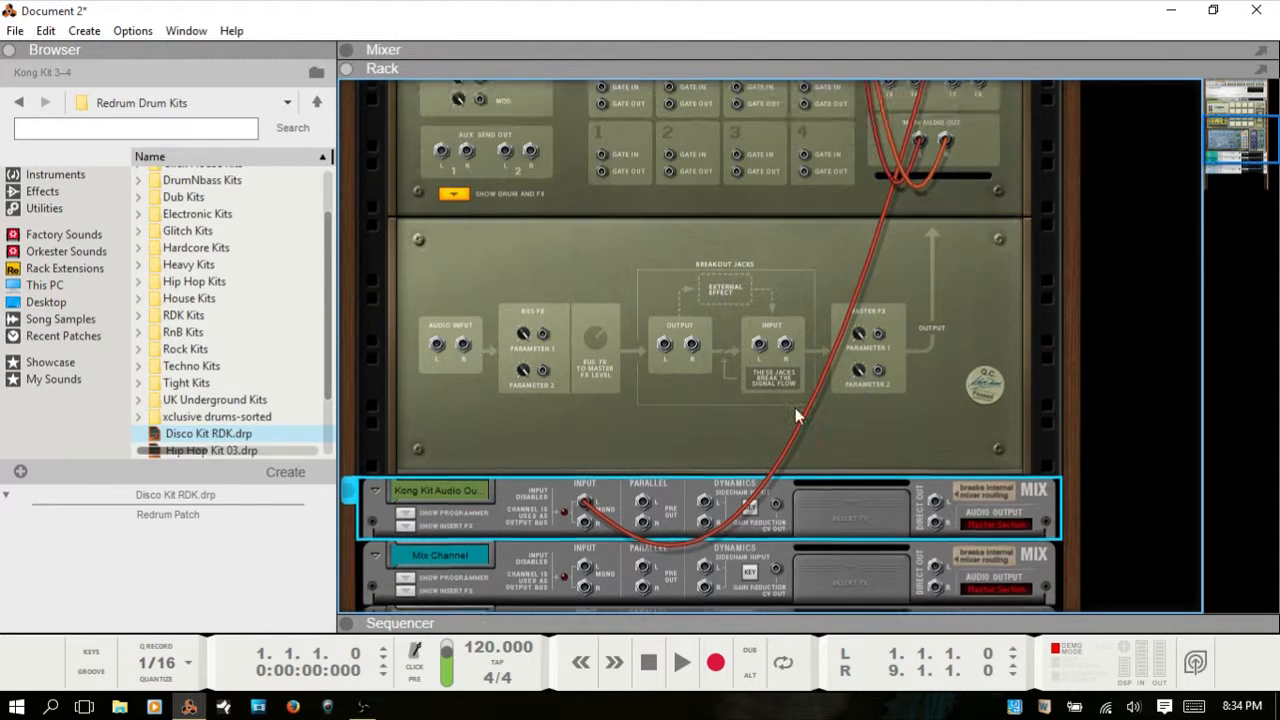
pyautogui.moveTo(978, 147); pyautogui.dragTo(585, 385)
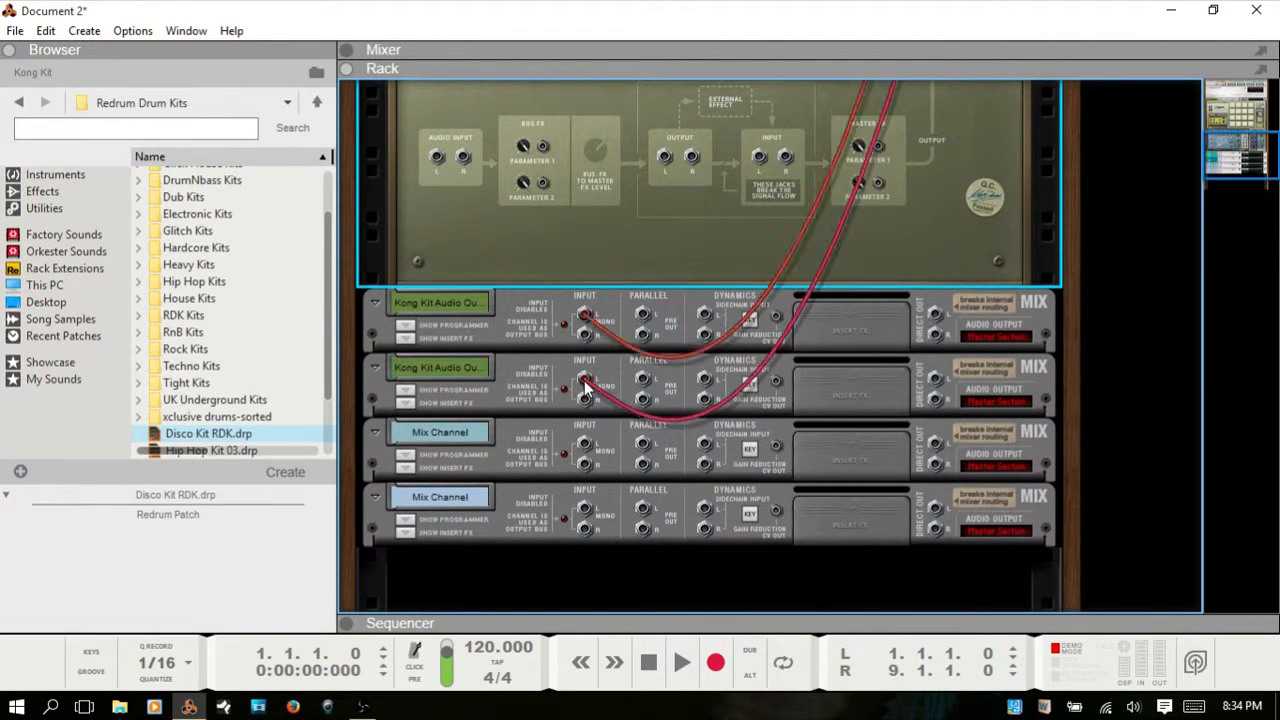
# Step: Cable Kong's audio outputs 5 and 6 to the left inputs of the third and fourth Mix Channels
pyautogui.scroll(5, 910, 365)
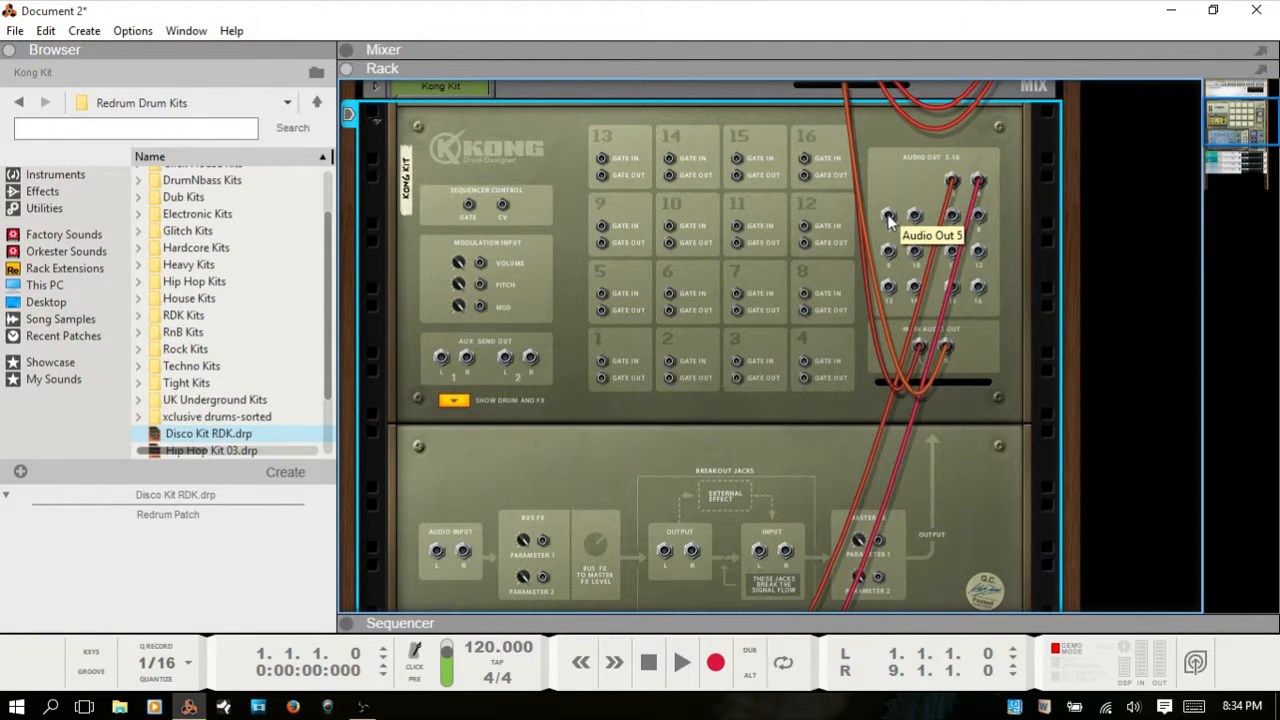
pyautogui.moveTo(889, 220); pyautogui.dragTo(588, 370)
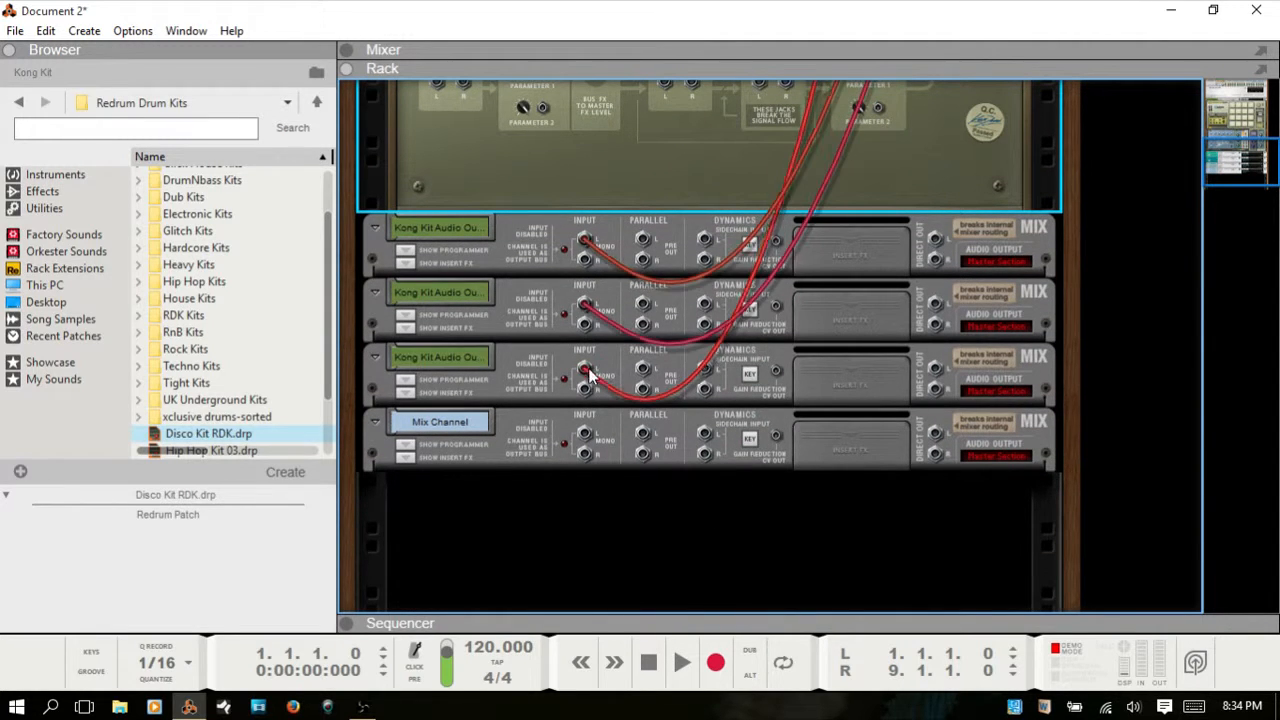
pyautogui.scroll(4, 835, 424)
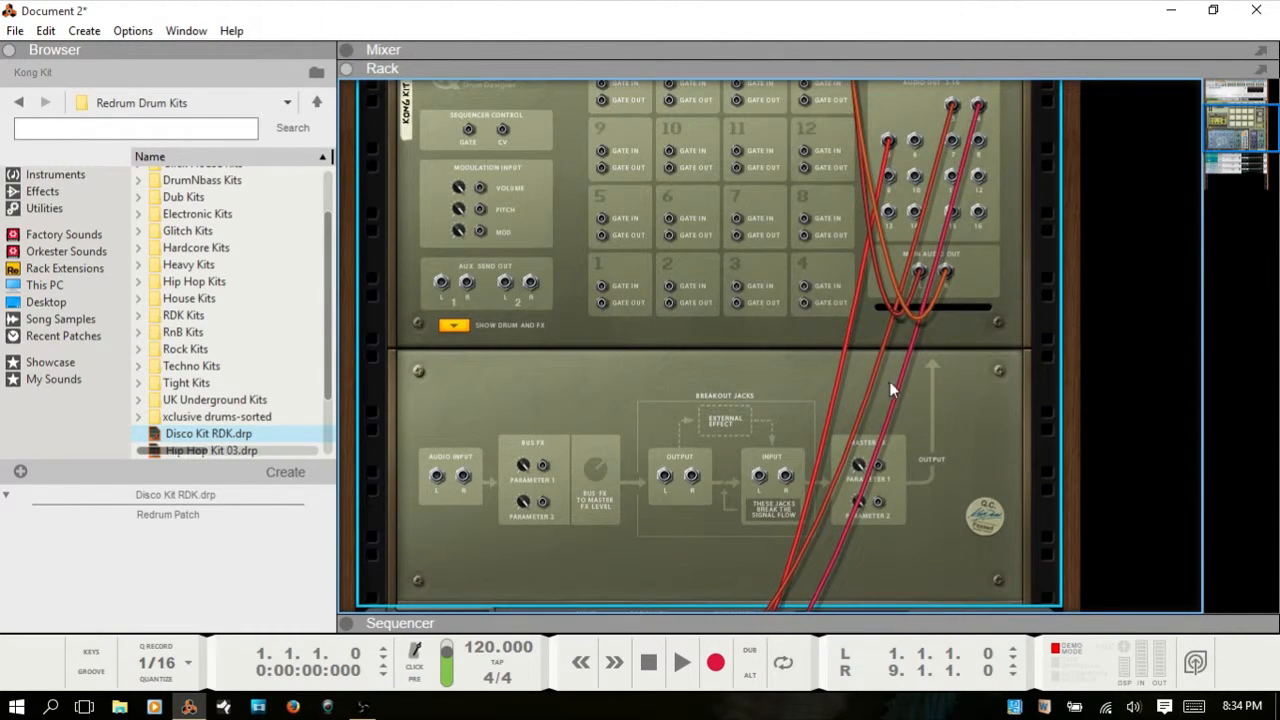
pyautogui.moveTo(914, 141); pyautogui.dragTo(836, 450)
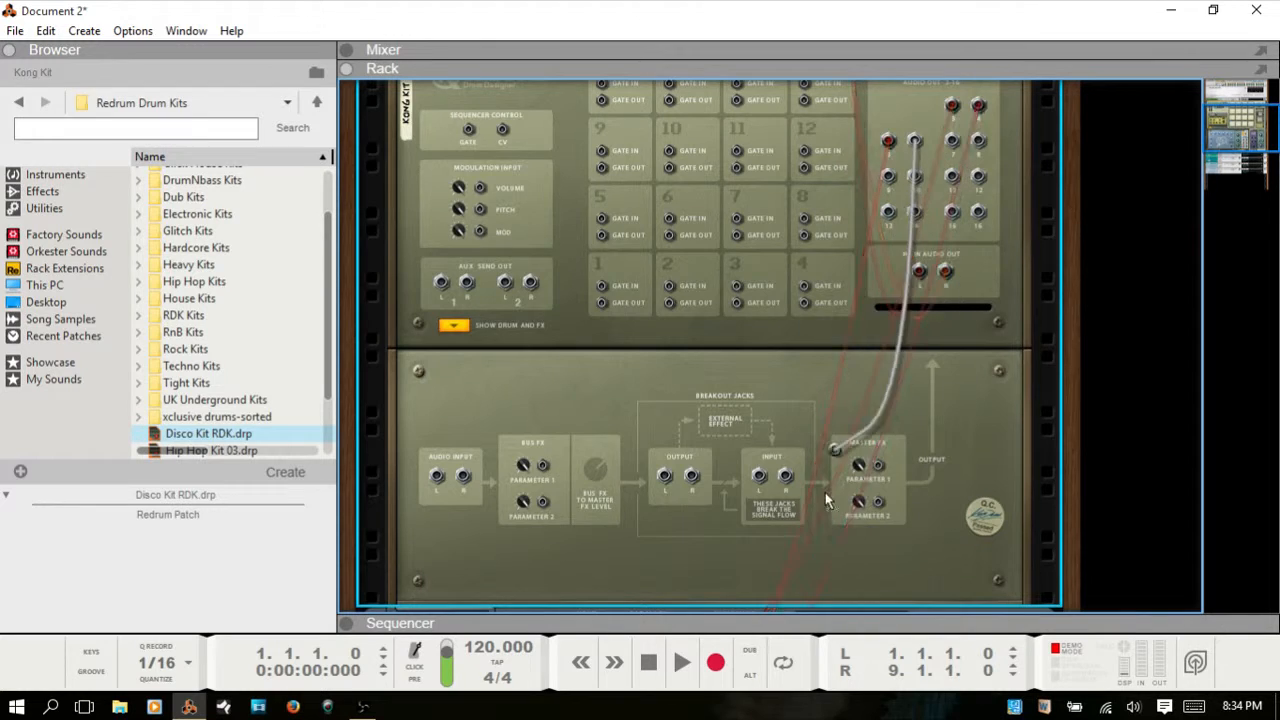
pyautogui.moveTo(827, 500); pyautogui.dragTo(590, 425)
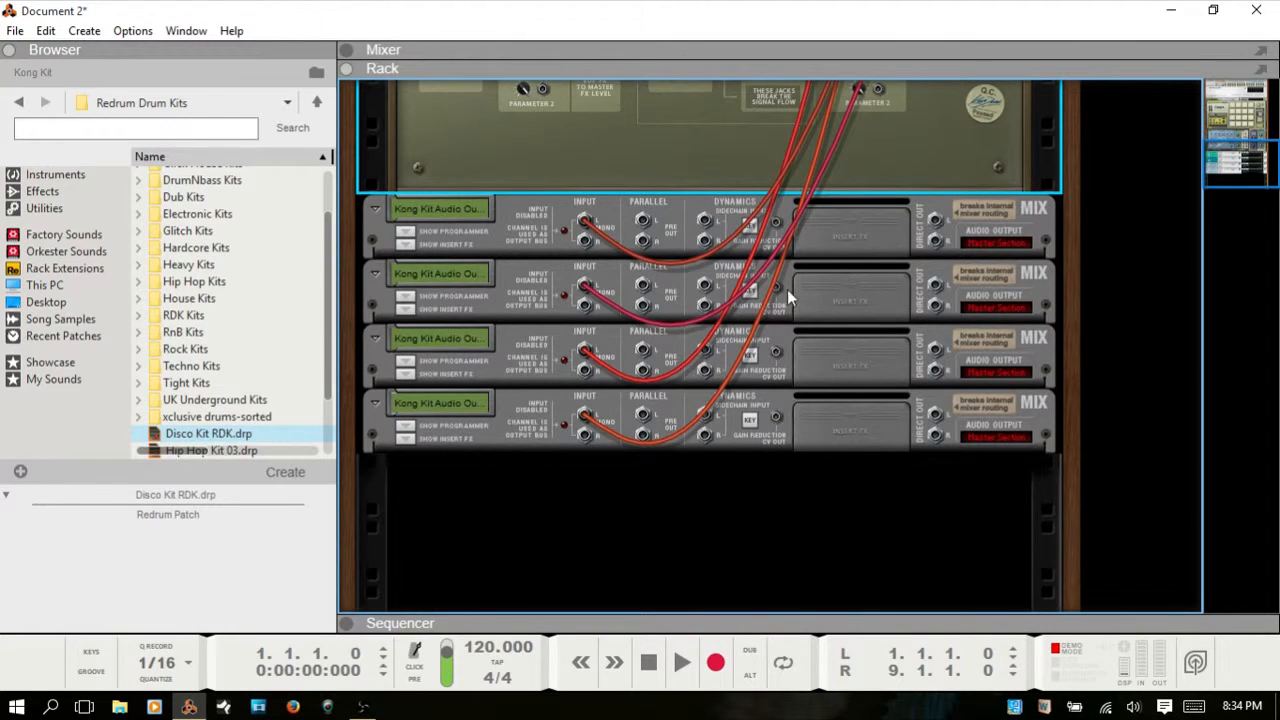
# Step: Review the cabling from Kong's separate outputs to the four Mix Channels and flip the rack to its front
pyautogui.scroll(3, 799, 295)
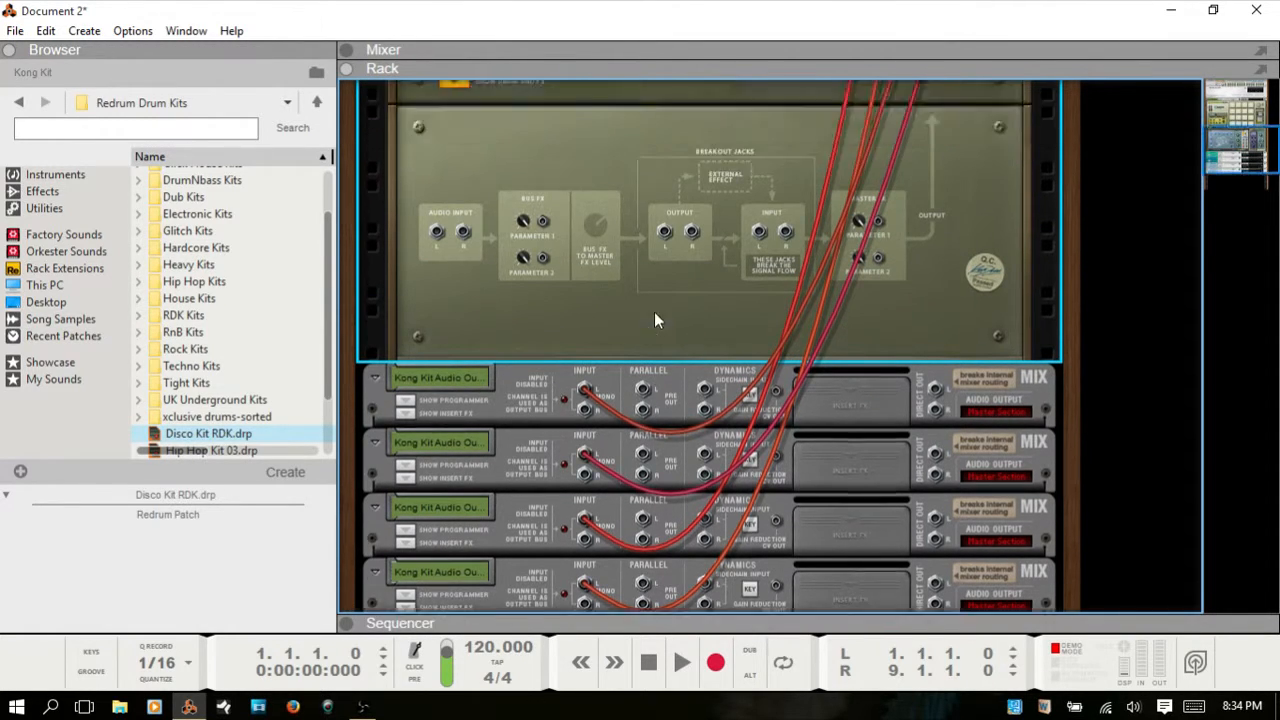
pyautogui.scroll(5, 657, 319)
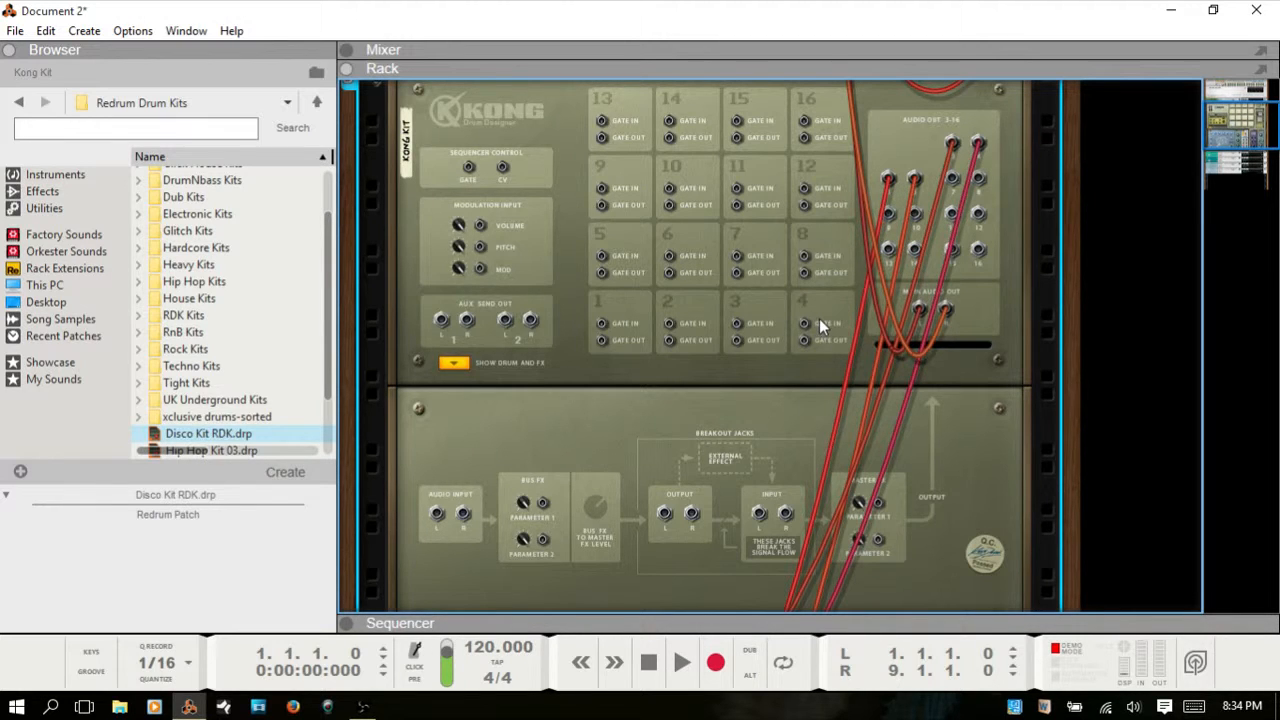
pyautogui.scroll(-5, 915, 190)
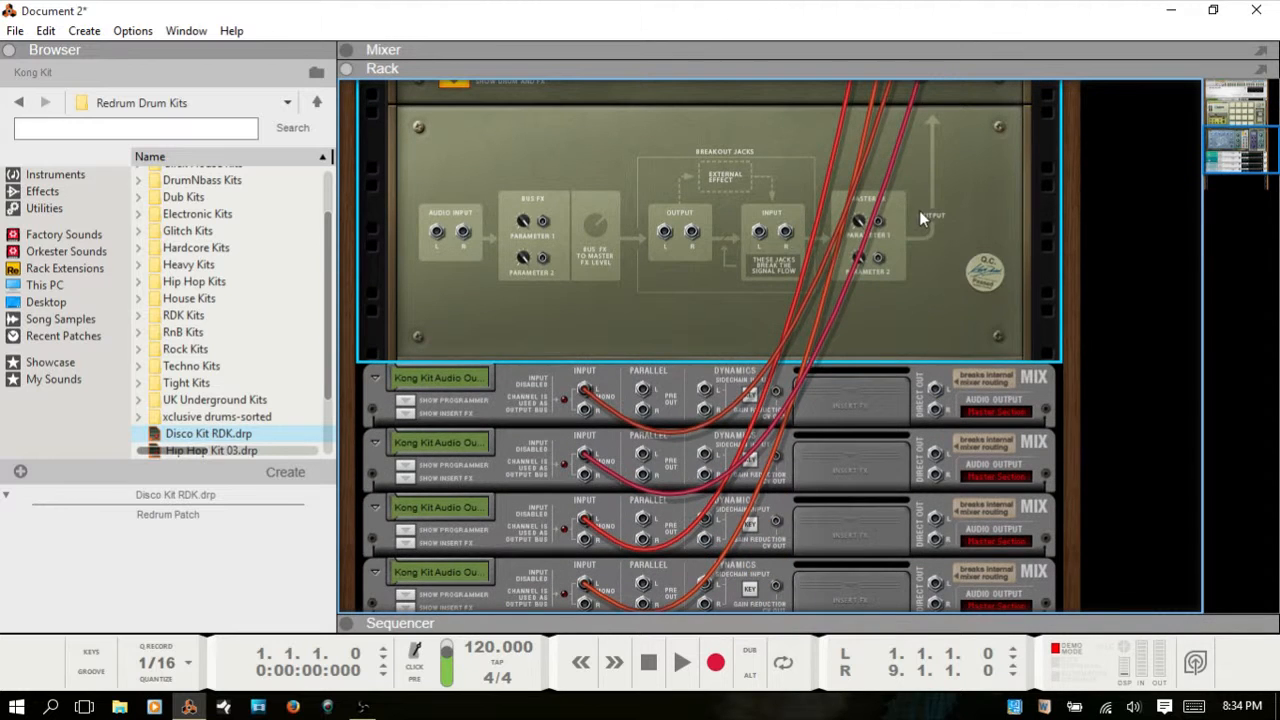
pyautogui.scroll(-2, 685, 418)
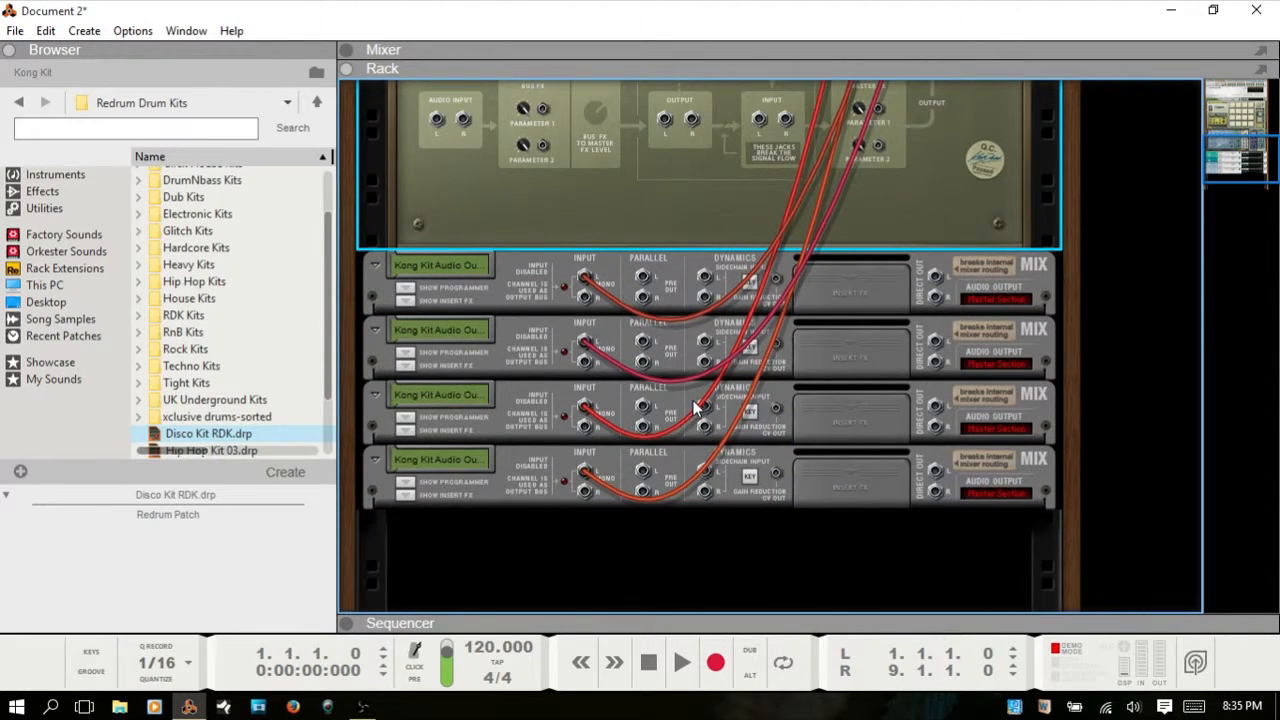
pyautogui.press('Tab')
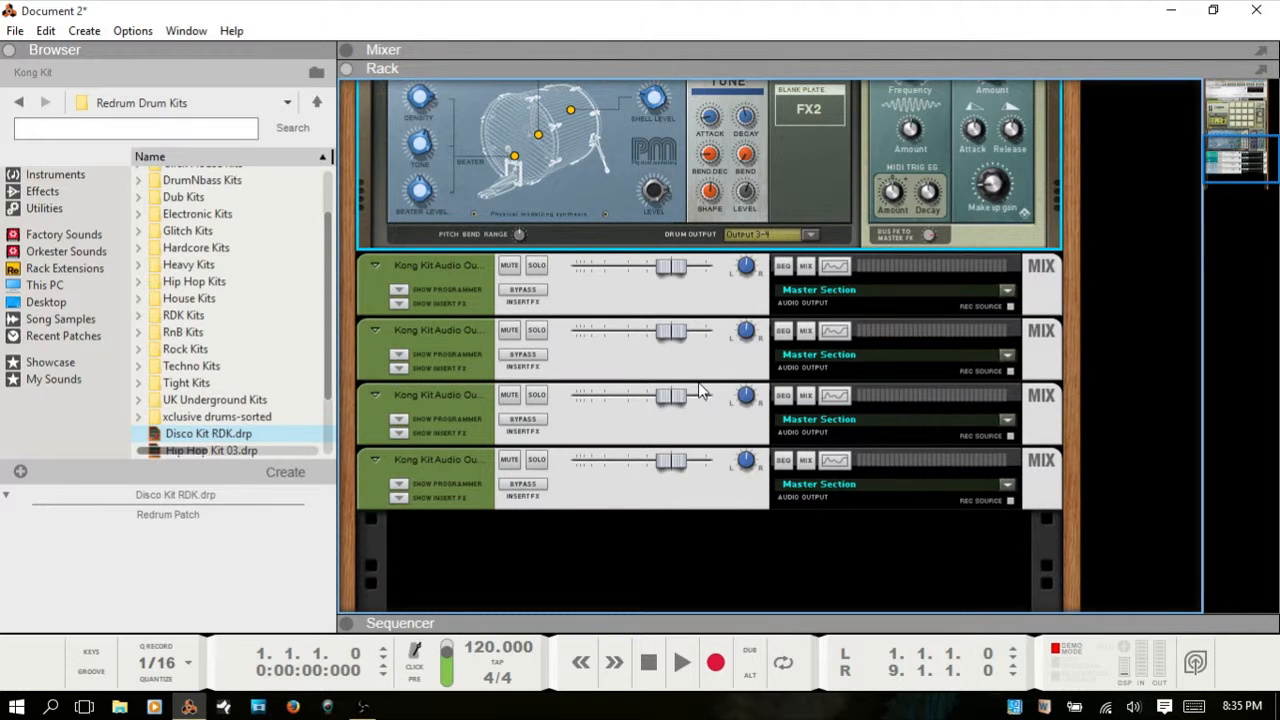
# Step: Show the mixer with the browser hidden and look over the EQ, insert and fader sections of the Kong channels
pyautogui.press('F5')
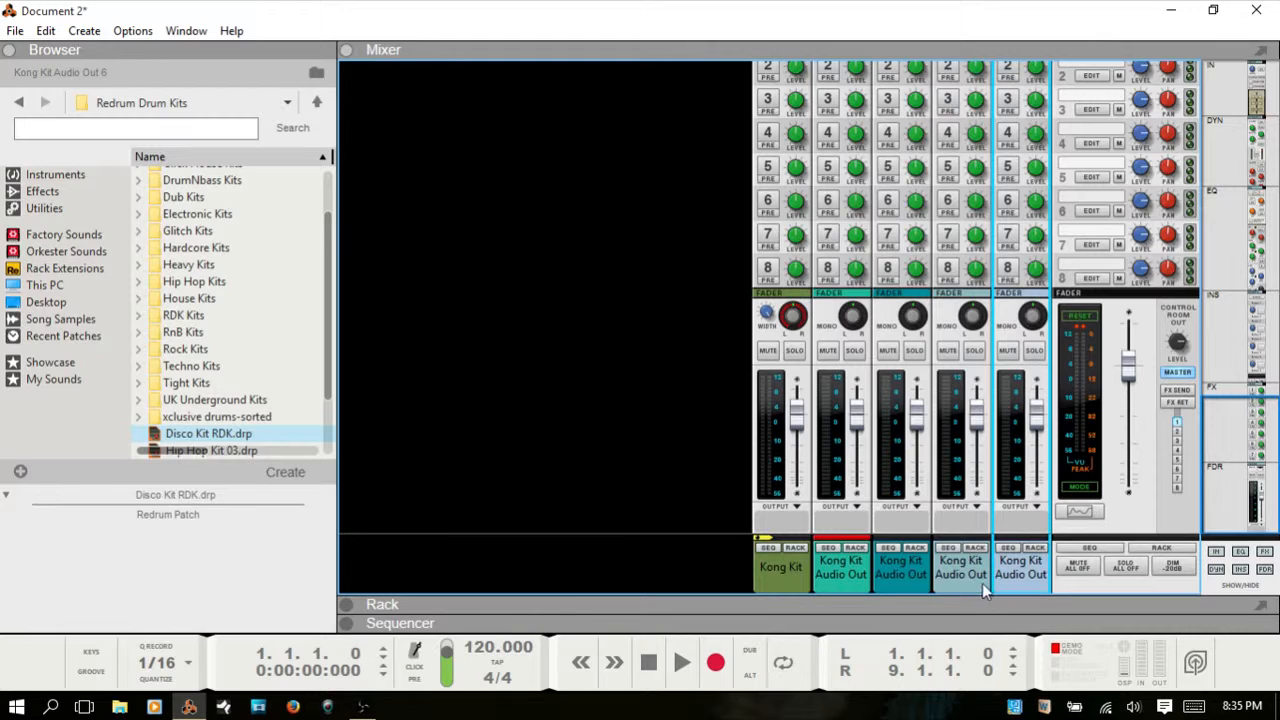
pyautogui.press('F3')
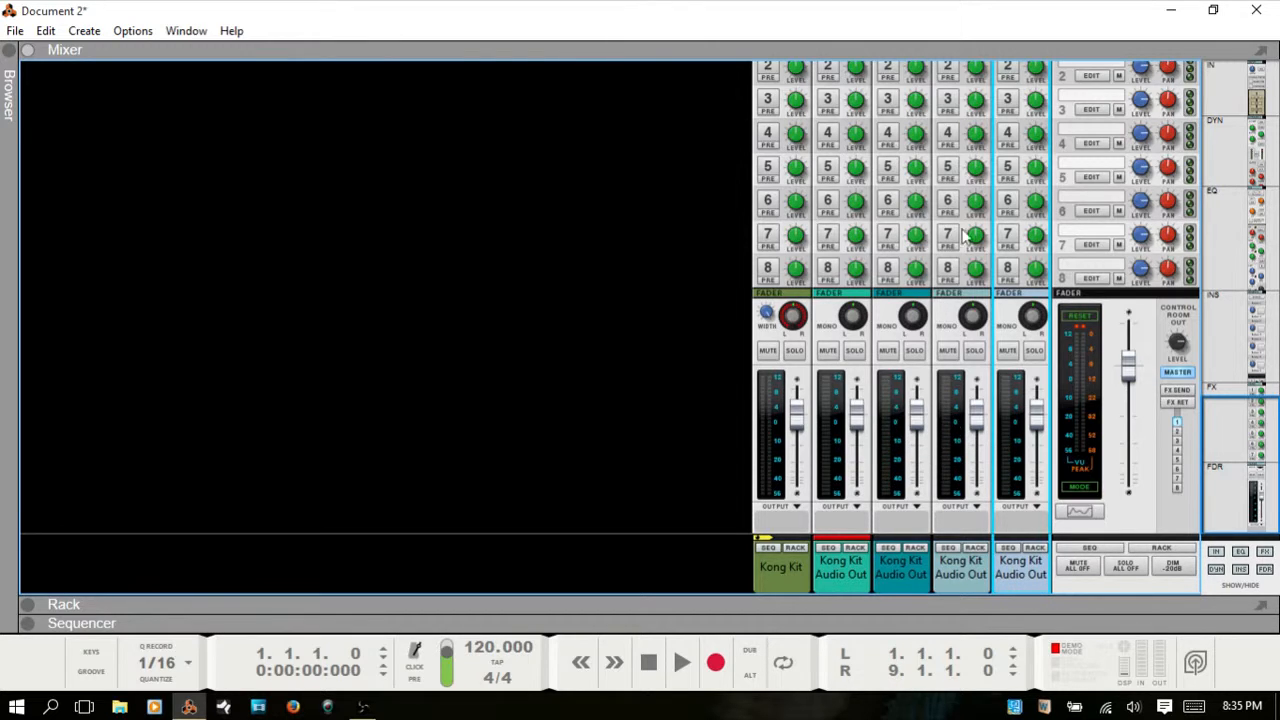
pyautogui.scroll(8, 963, 236)
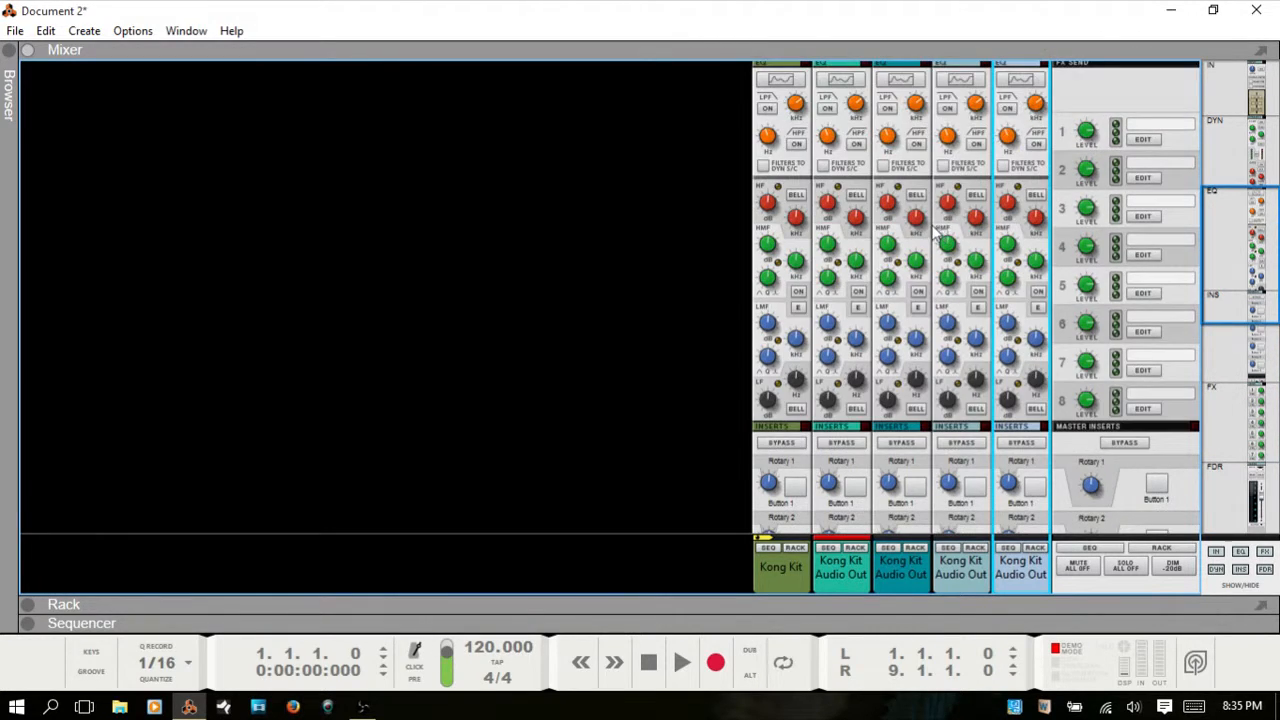
pyautogui.scroll(5, 936, 231)
pyautogui.scroll(-7, 936, 232)
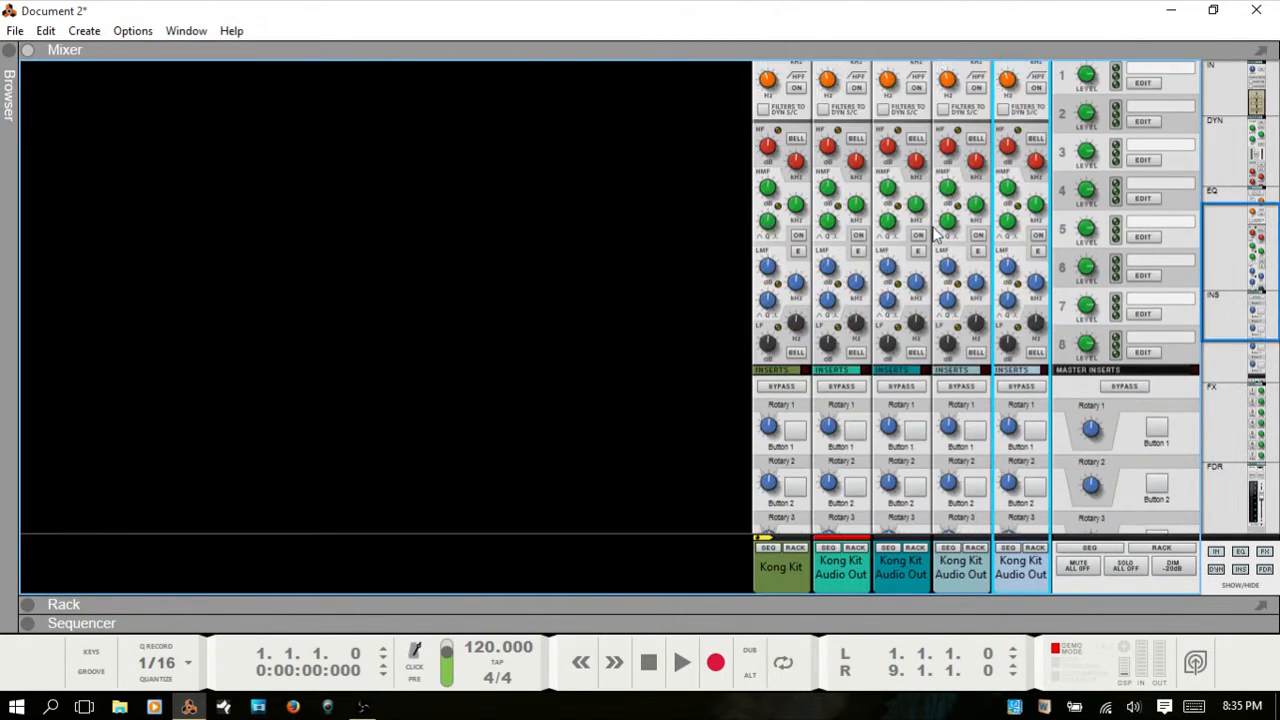
pyautogui.scroll(-6, 930, 257)
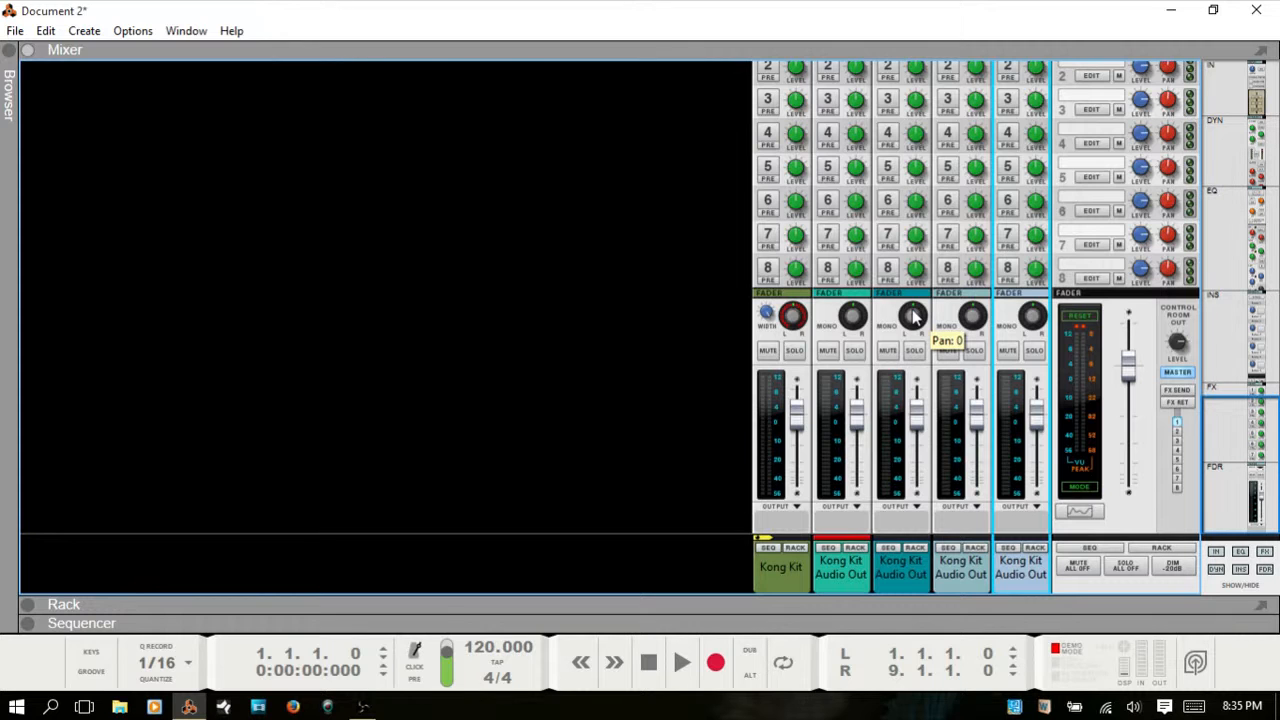
# Step: Display the rack together with the mixer and trigger Kong pads 1 and 2 to check their channel meters
pyautogui.press('F6')
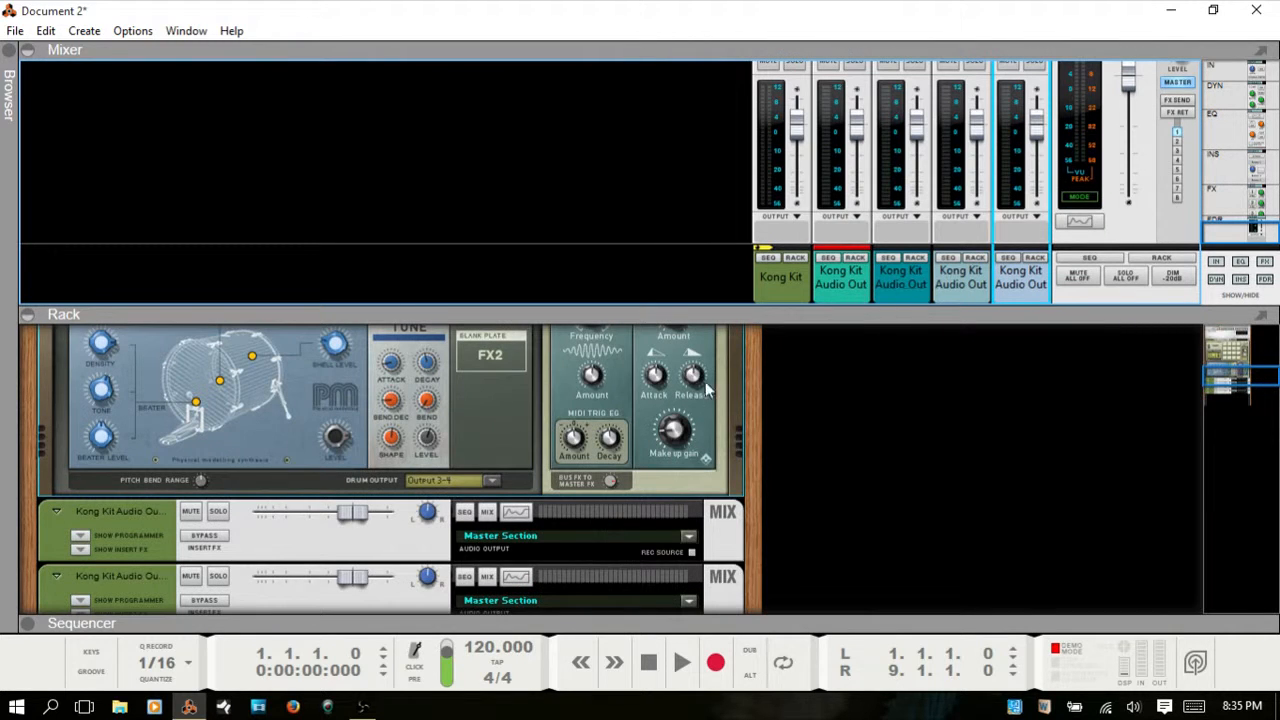
pyautogui.scroll(5, 646, 400)
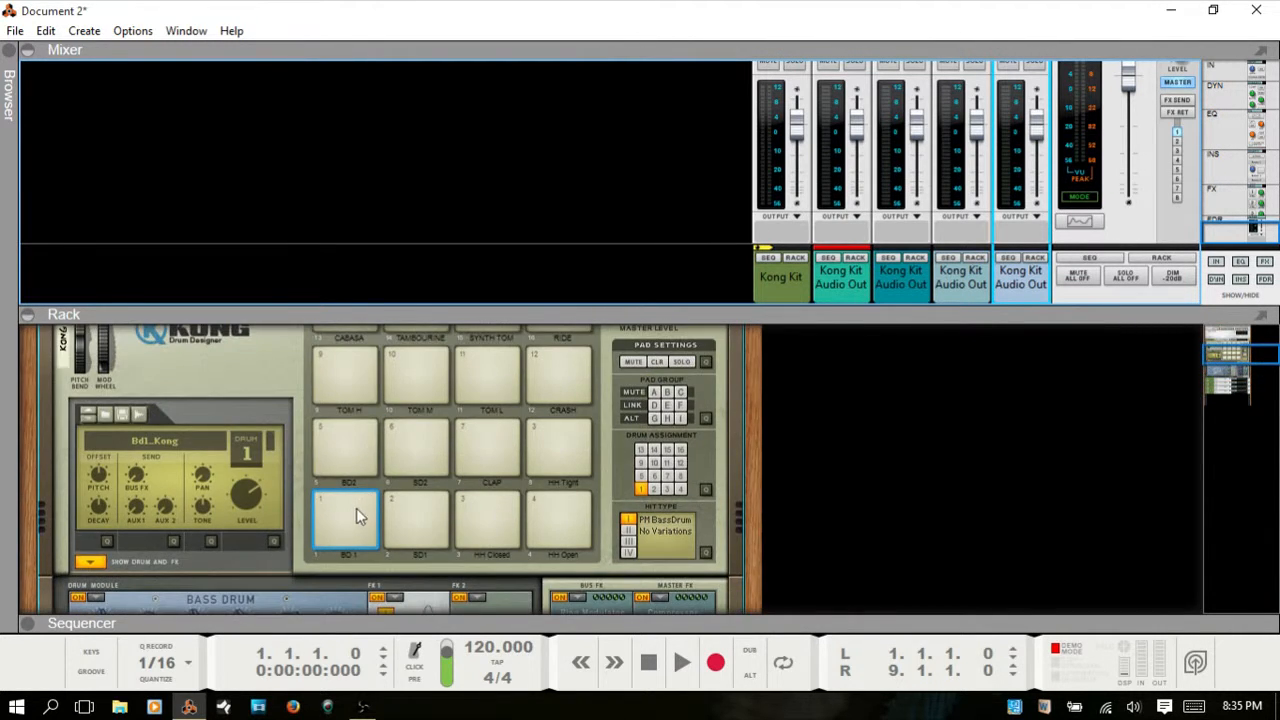
pyautogui.click(344, 502)
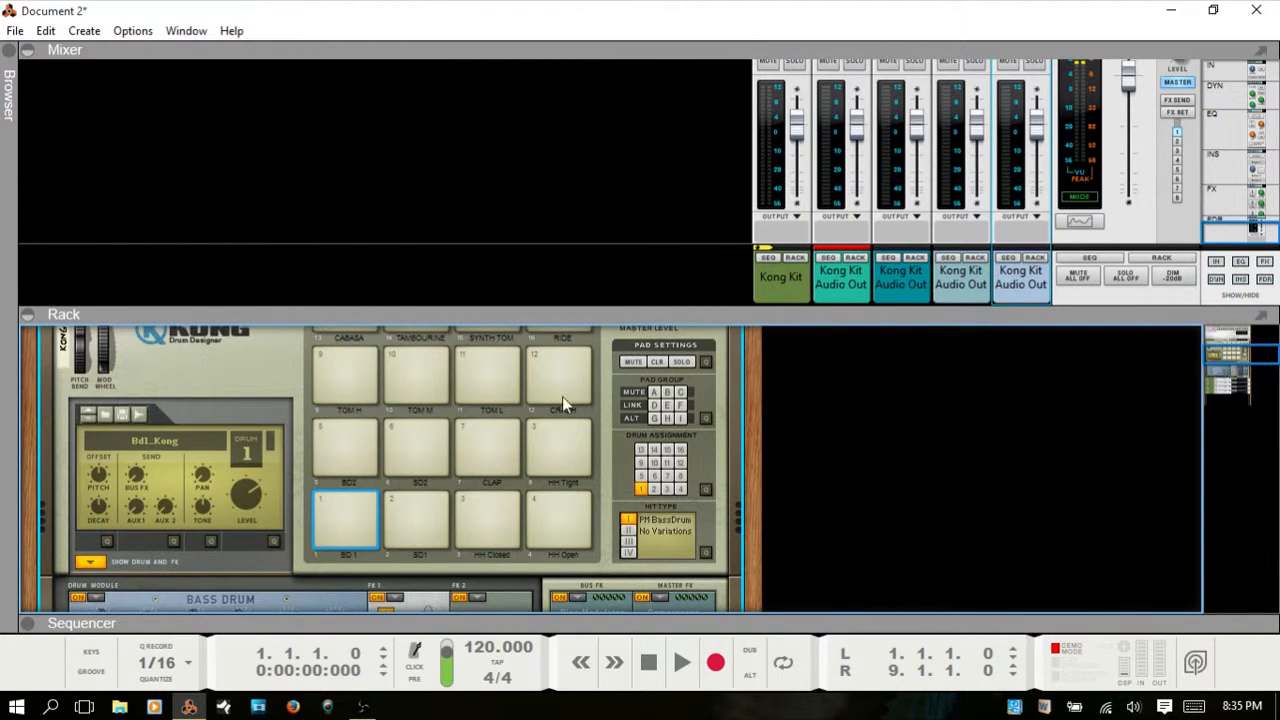
pyautogui.click(417, 508)
pyautogui.click(417, 508)
pyautogui.click(417, 508)
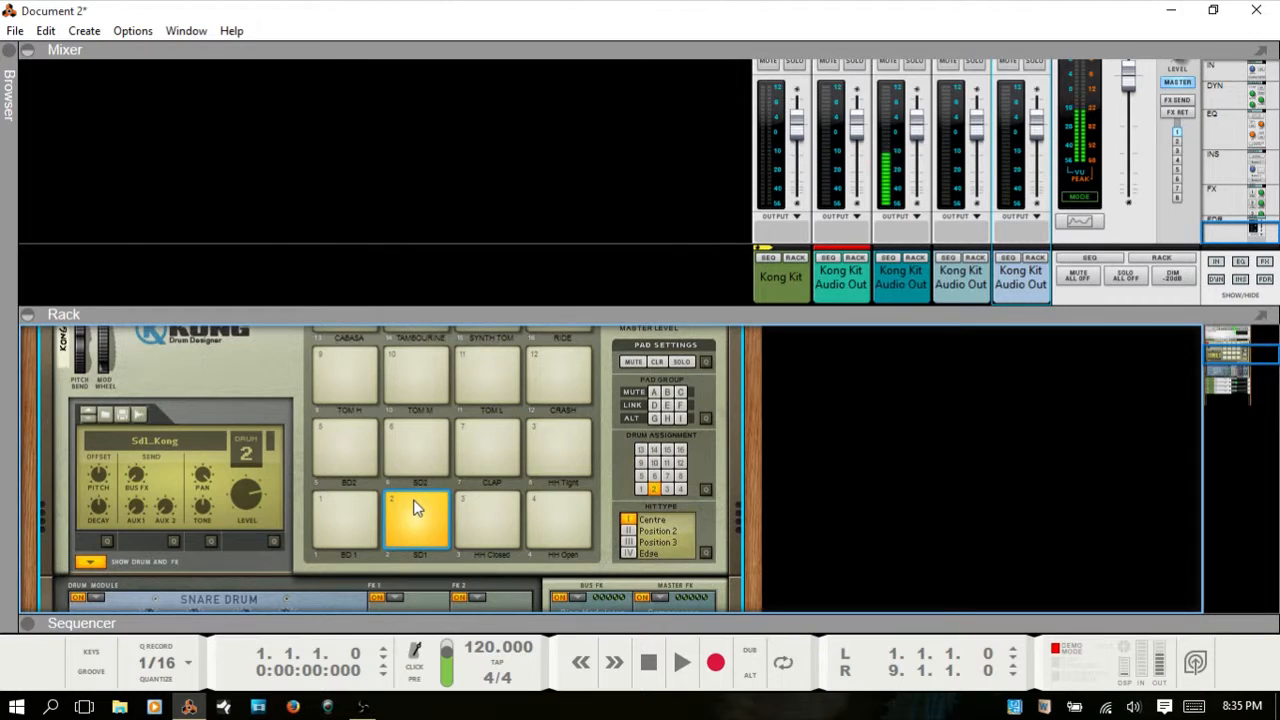
pyautogui.click(417, 508)
pyautogui.click(417, 508)
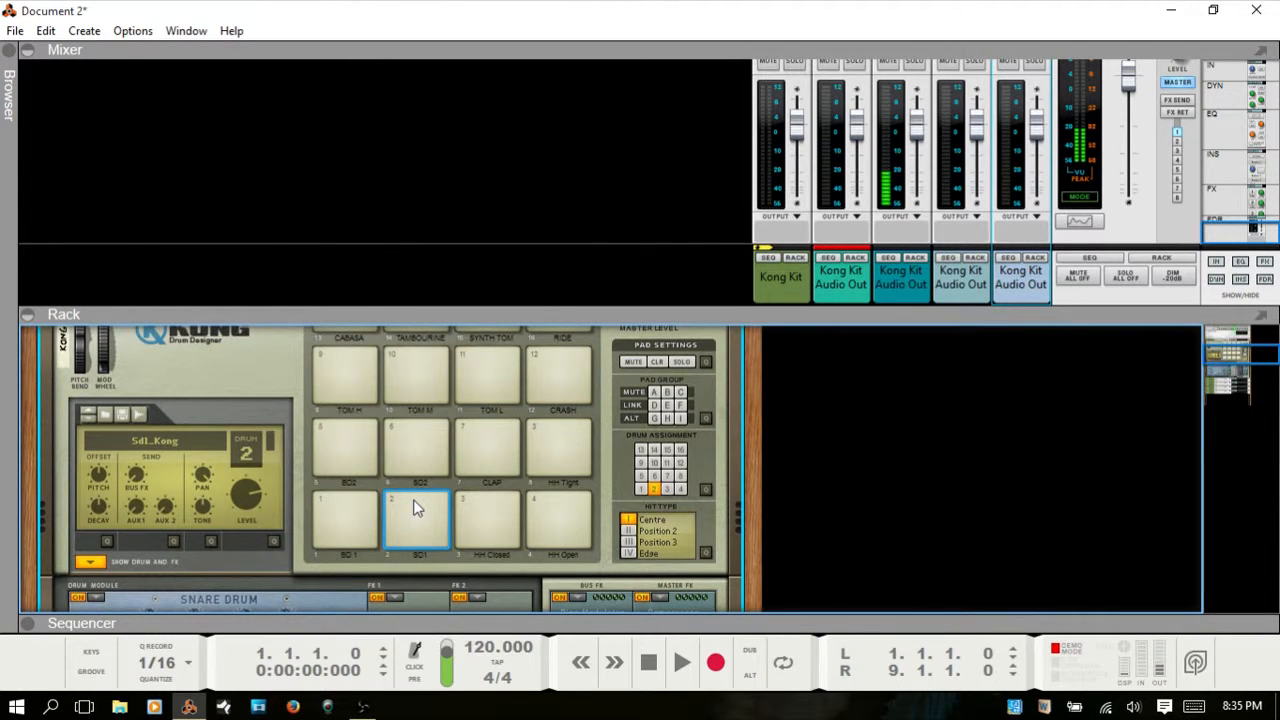
# Step: Trigger pads 1 to 4 in order to check which mix channel each drum feeds
pyautogui.click(343, 504)
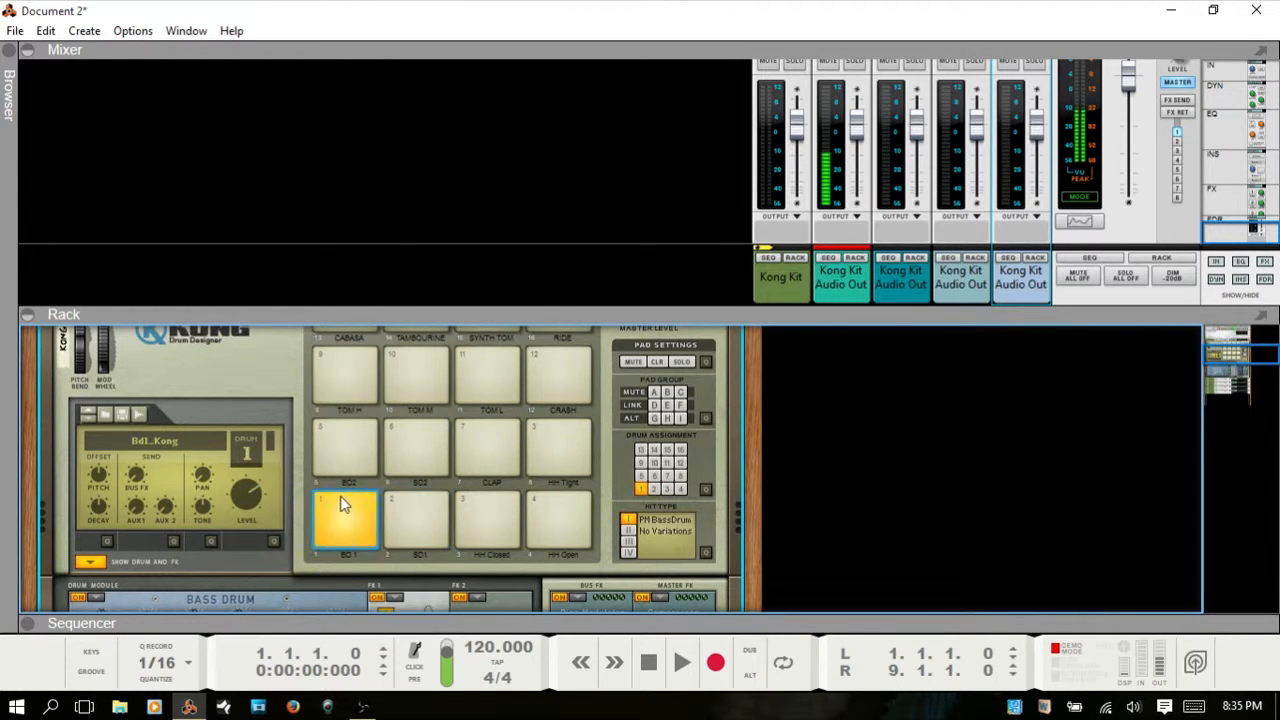
pyautogui.click(421, 502)
pyautogui.click(421, 502)
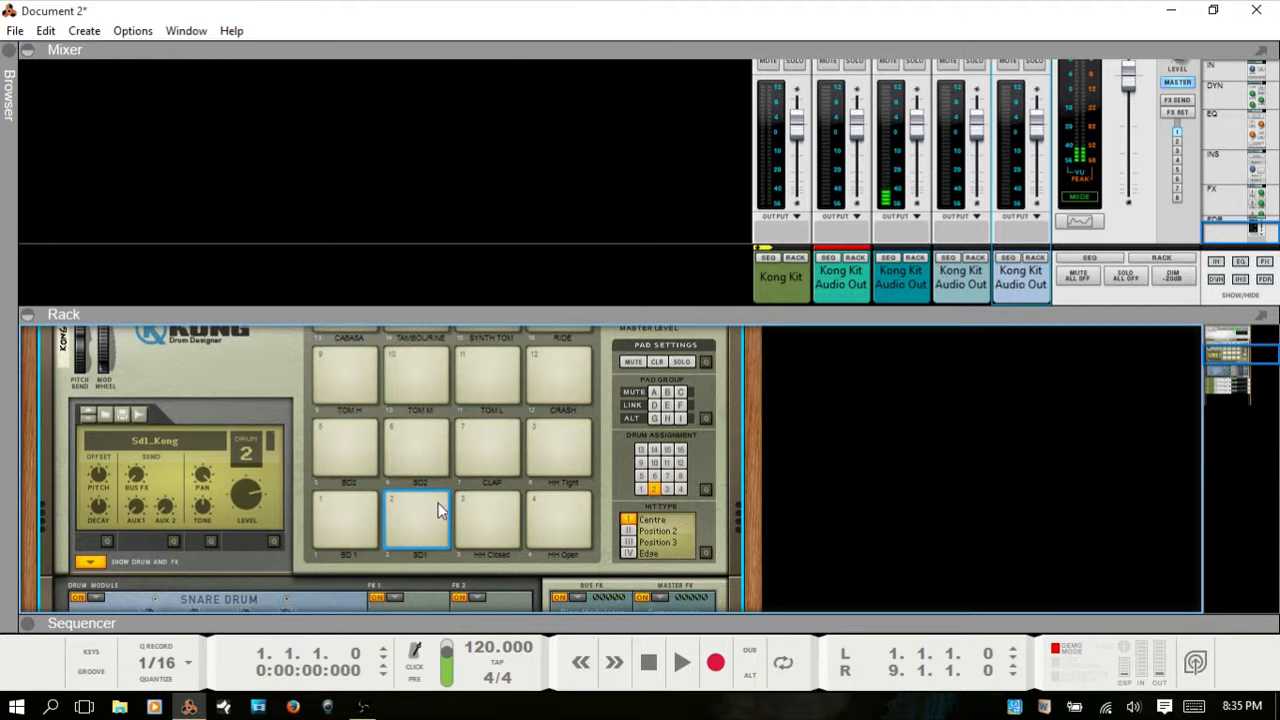
pyautogui.click(487, 512)
pyautogui.click(487, 512)
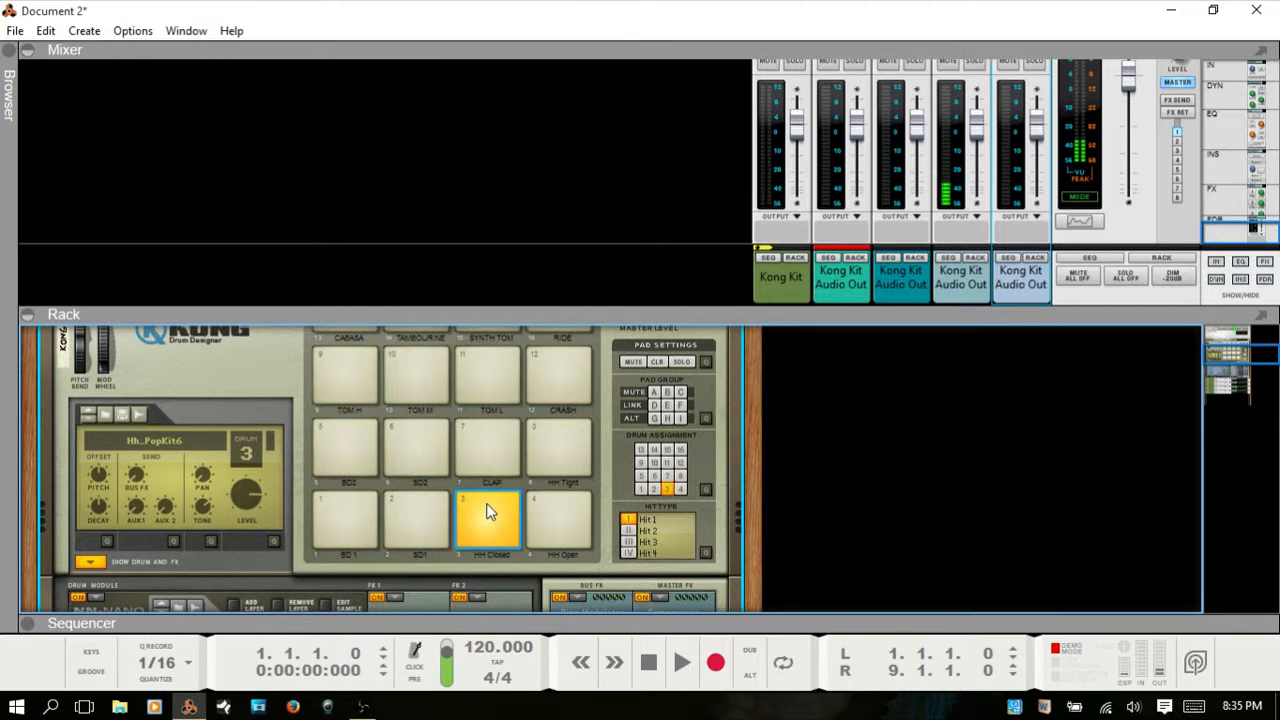
pyautogui.click(568, 510)
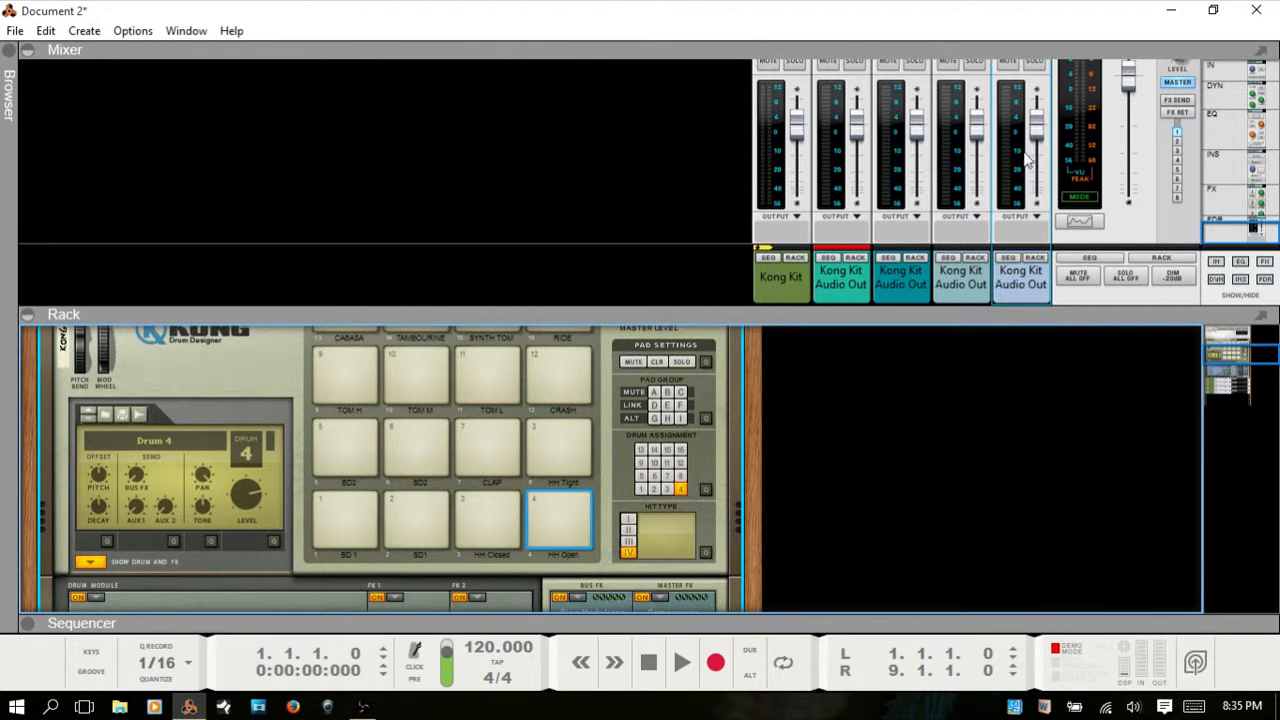
# Step: Play pads 3, 2 and 1, up to pad 3 again and back to pad 1, comparing their separate channels
pyautogui.click(488, 500)
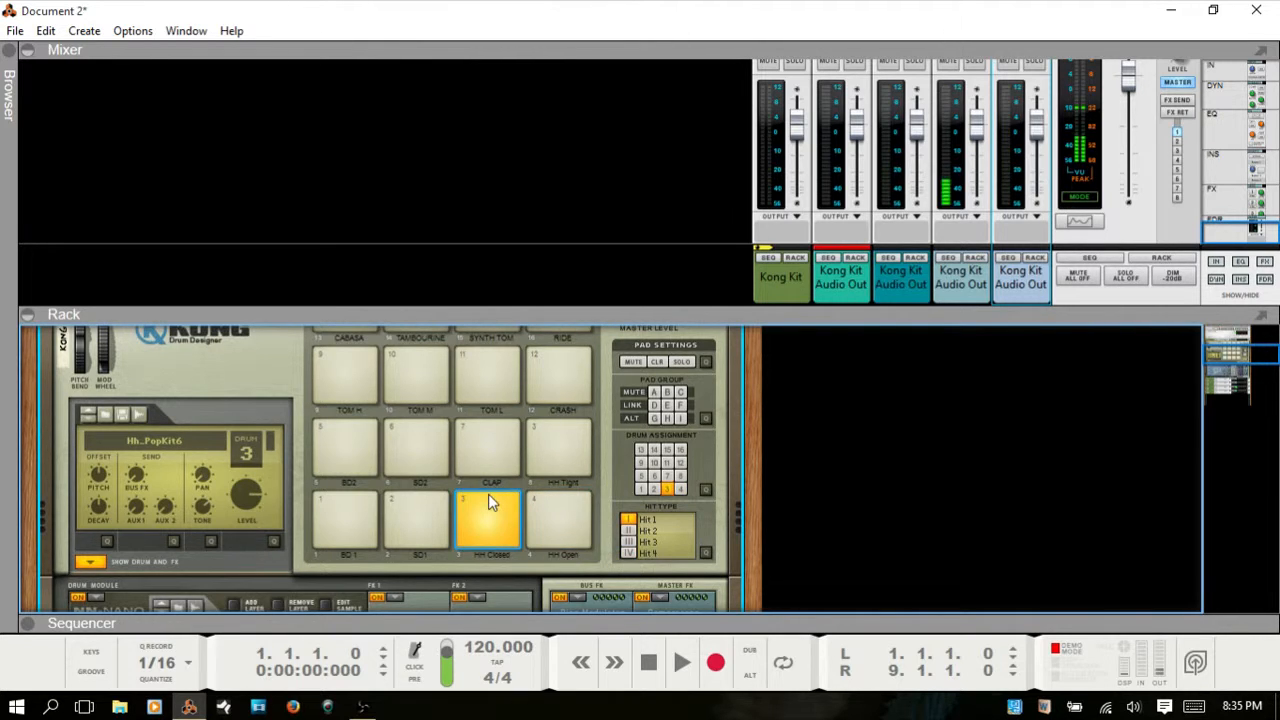
pyautogui.click(409, 502)
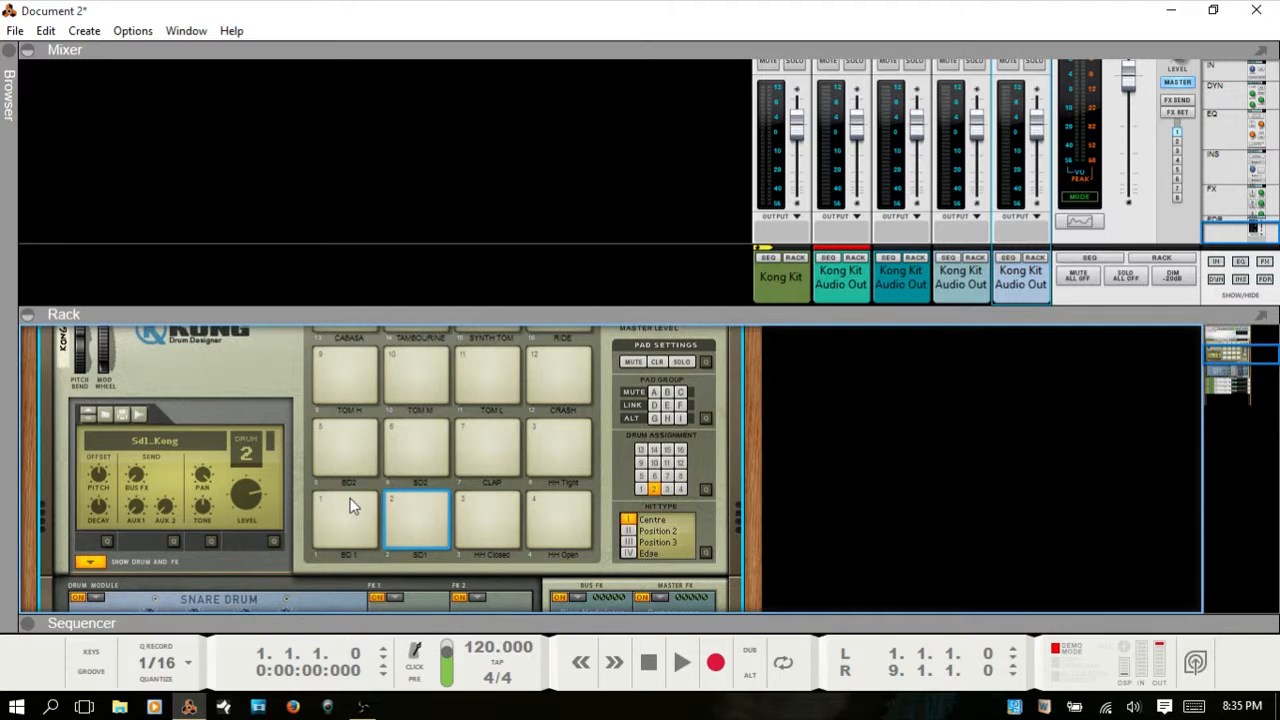
pyautogui.click(349, 506)
pyautogui.click(414, 500)
pyautogui.click(486, 496)
pyautogui.click(414, 496)
pyautogui.click(352, 500)
# Step: Show only the mixer and look at the output routing options of the first Kong Kit Audio Out channel
pyautogui.scroll(3, 500, 382)
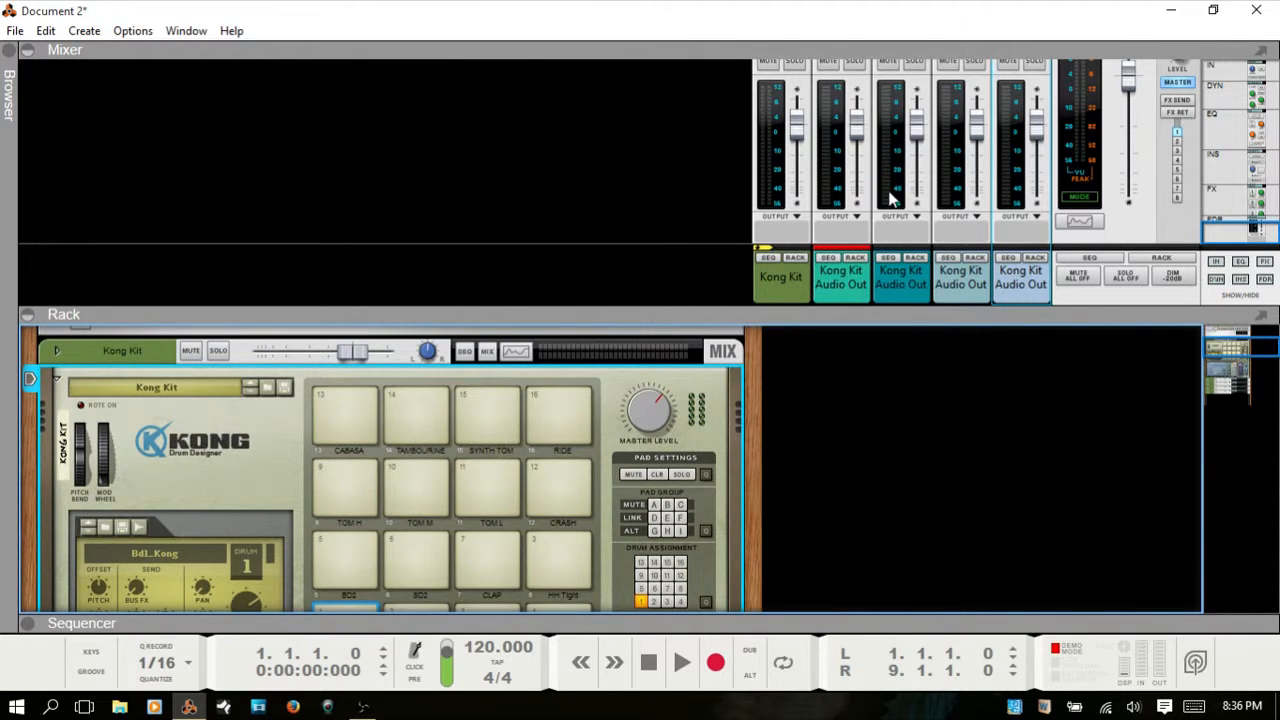
pyautogui.scroll(3, 868, 243)
pyautogui.scroll(-3, 868, 243)
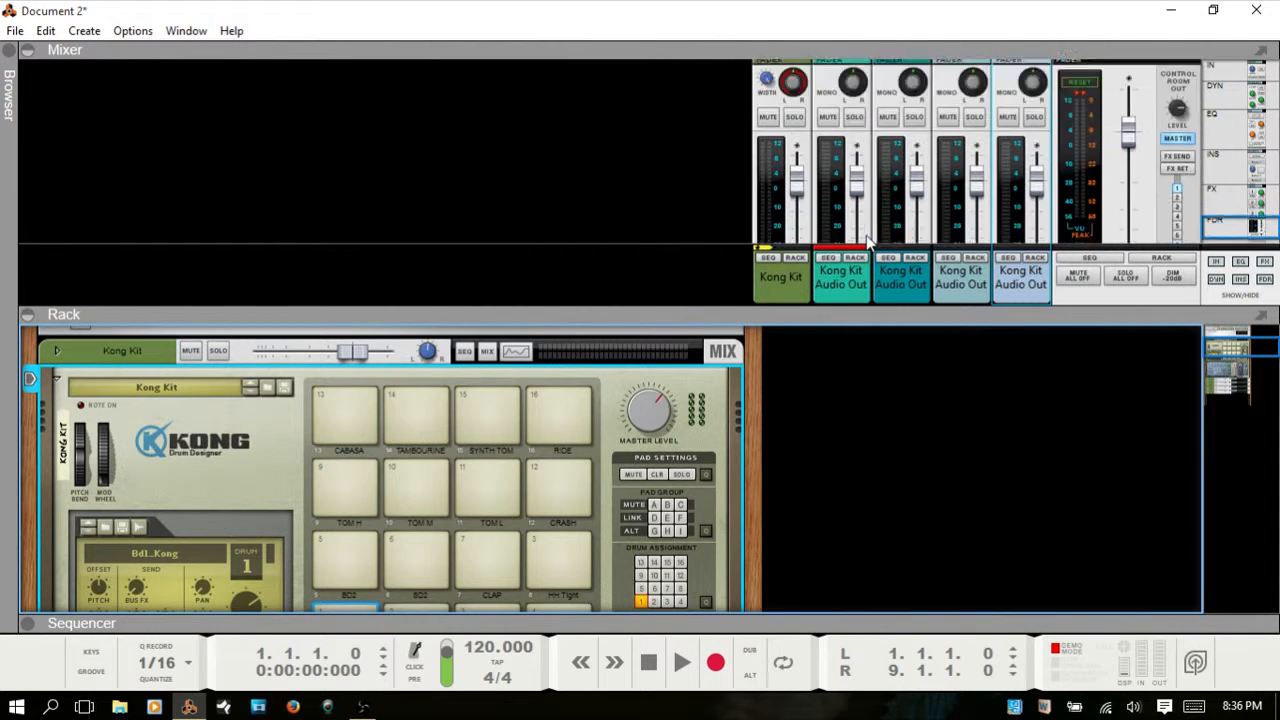
pyautogui.press('F5')
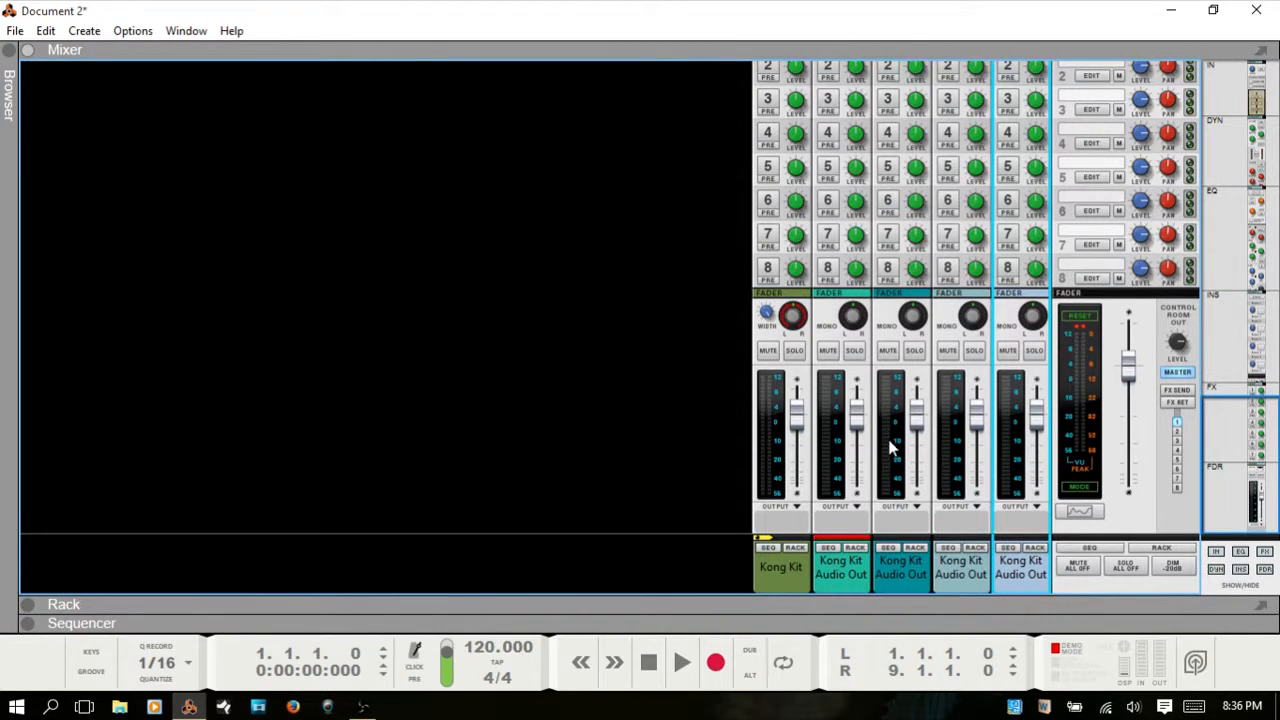
pyautogui.click(843, 525)
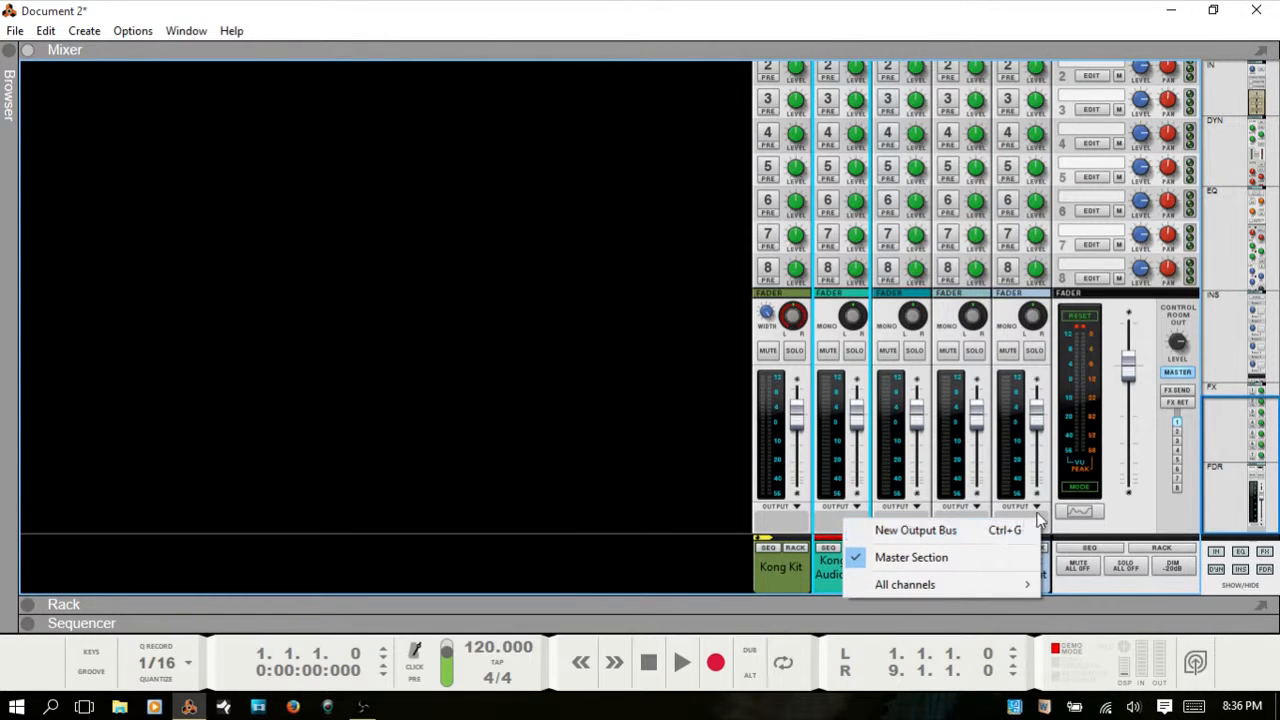
pyautogui.click(836, 521)
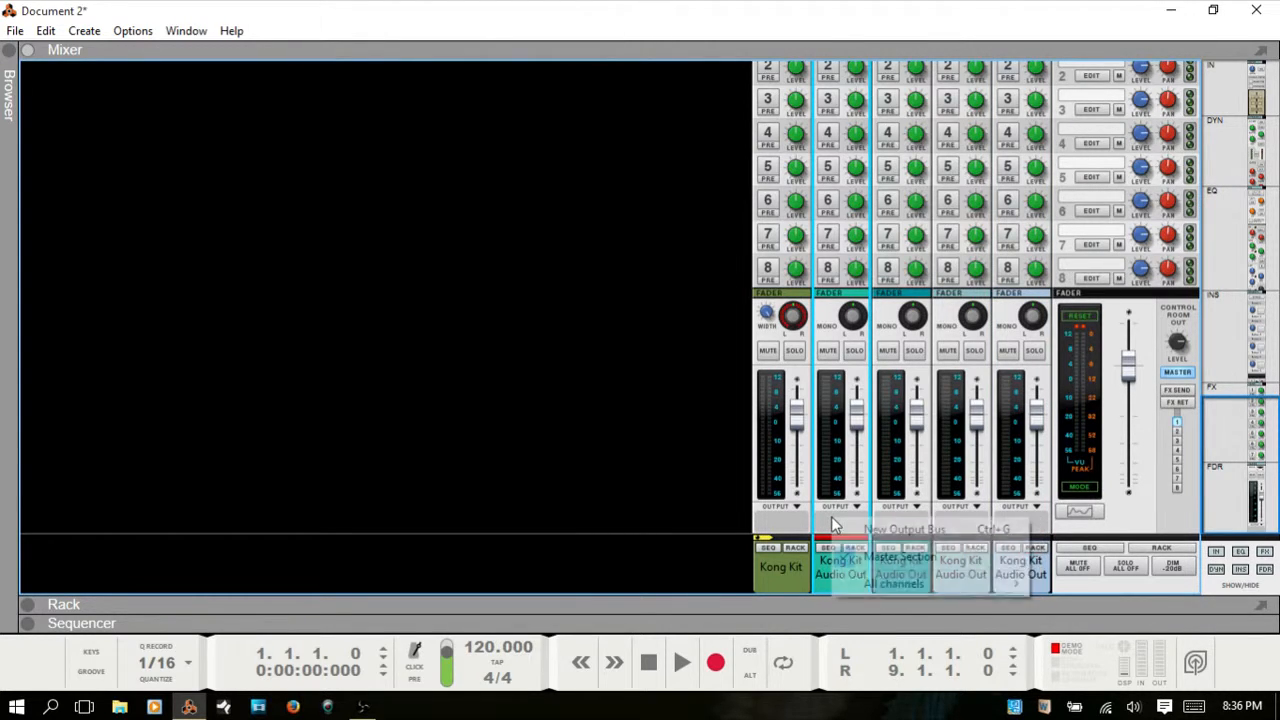
pyautogui.click(836, 521)
# Step: Select all four Kong Kit Audio Out channels and route them together to a new output bus
pyautogui.click(838, 330)
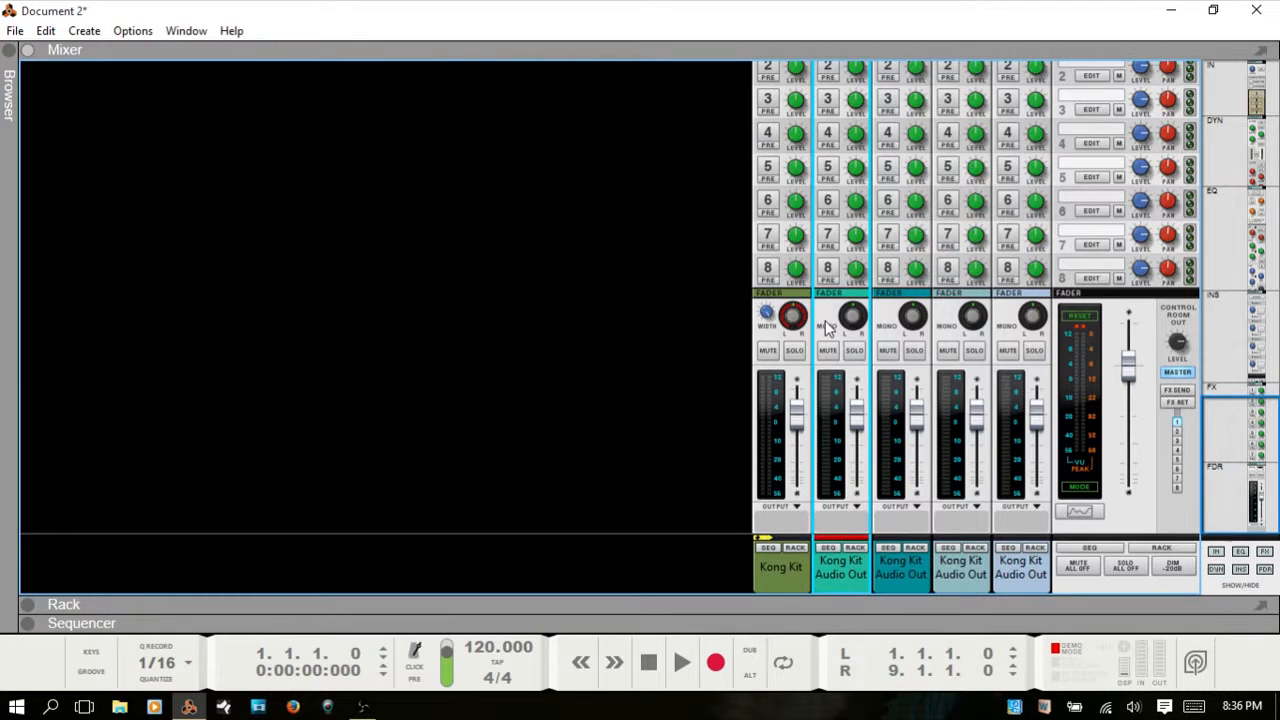
pyautogui.keyDown('shift'); pyautogui.click(1008, 333); pyautogui.keyUp('shift')
pyautogui.rightClick(1010, 333)
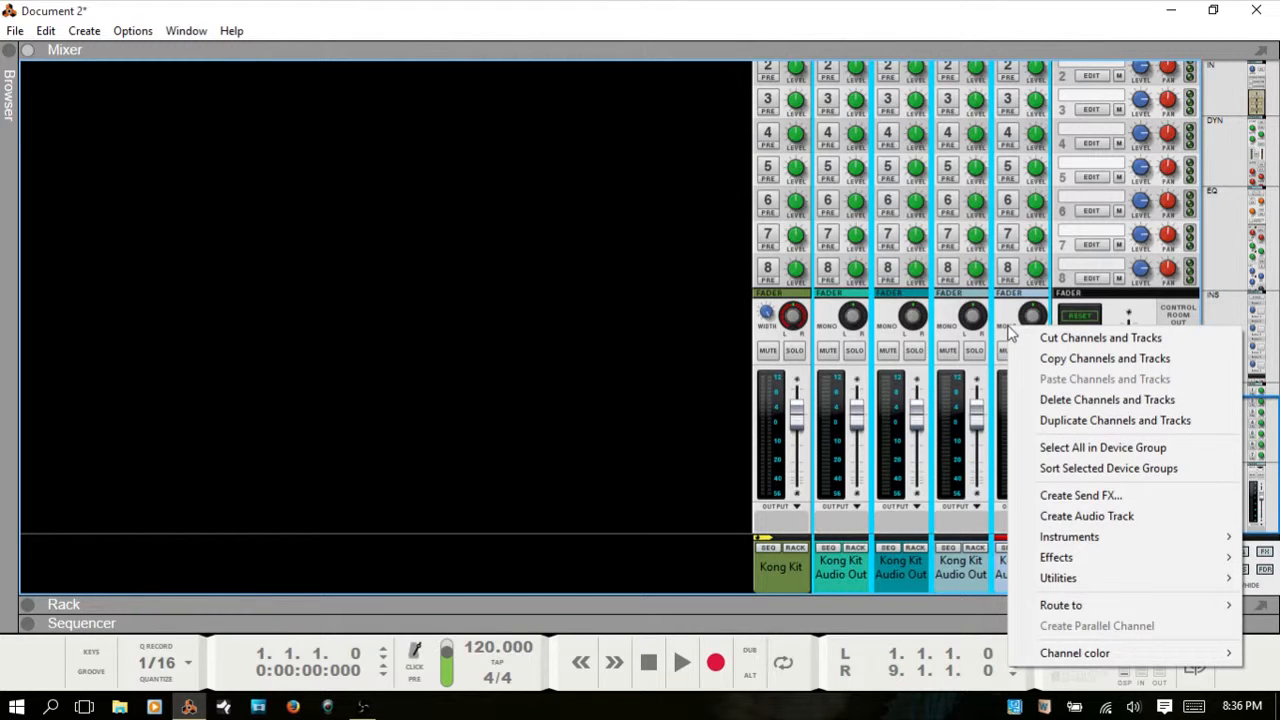
pyautogui.moveTo(1060, 605)
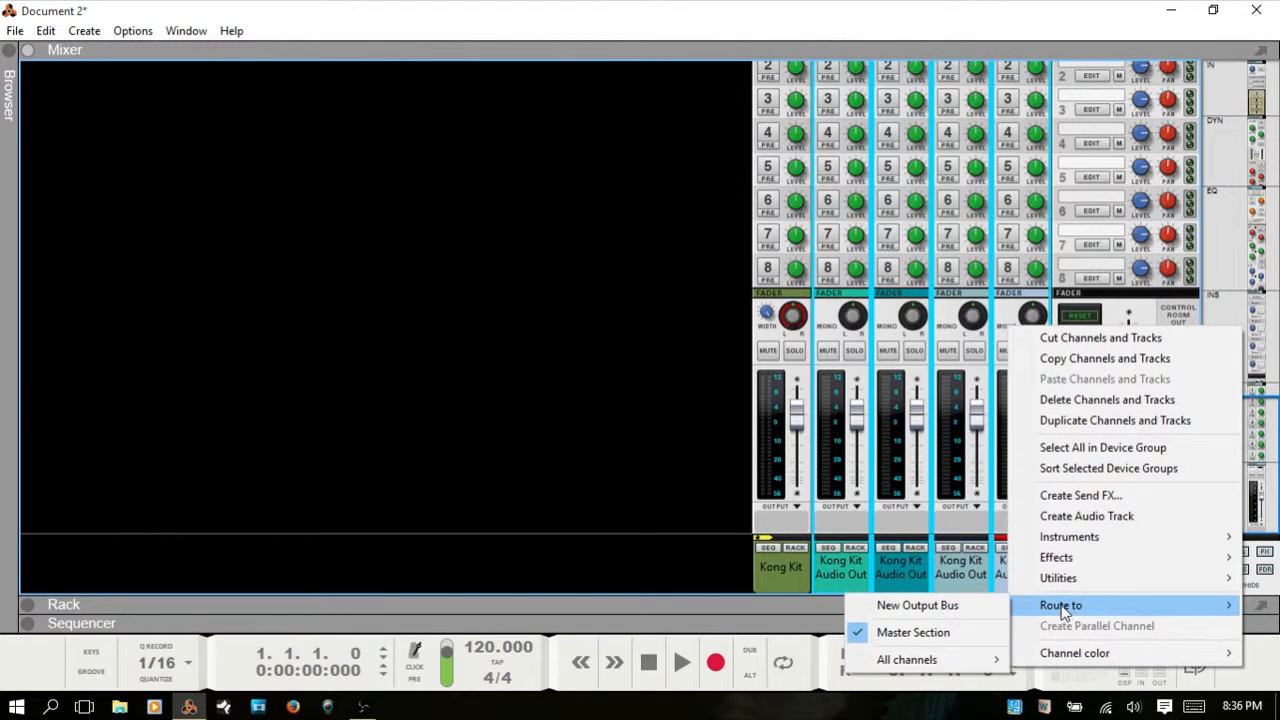
pyautogui.click(915, 606)
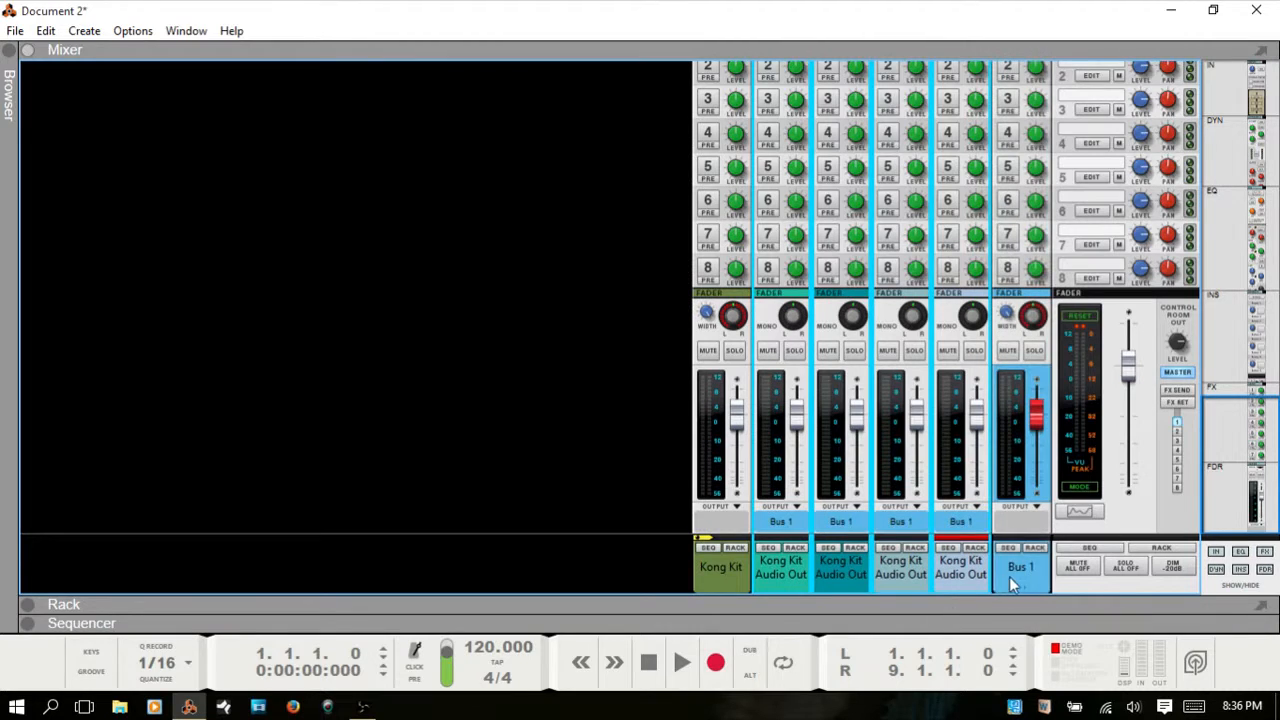
# Step: Rename the new output bus channel as "drums bus" and look over its send and fader sections
pyautogui.doubleClick(1031, 568)
pyautogui.write('drums bus')
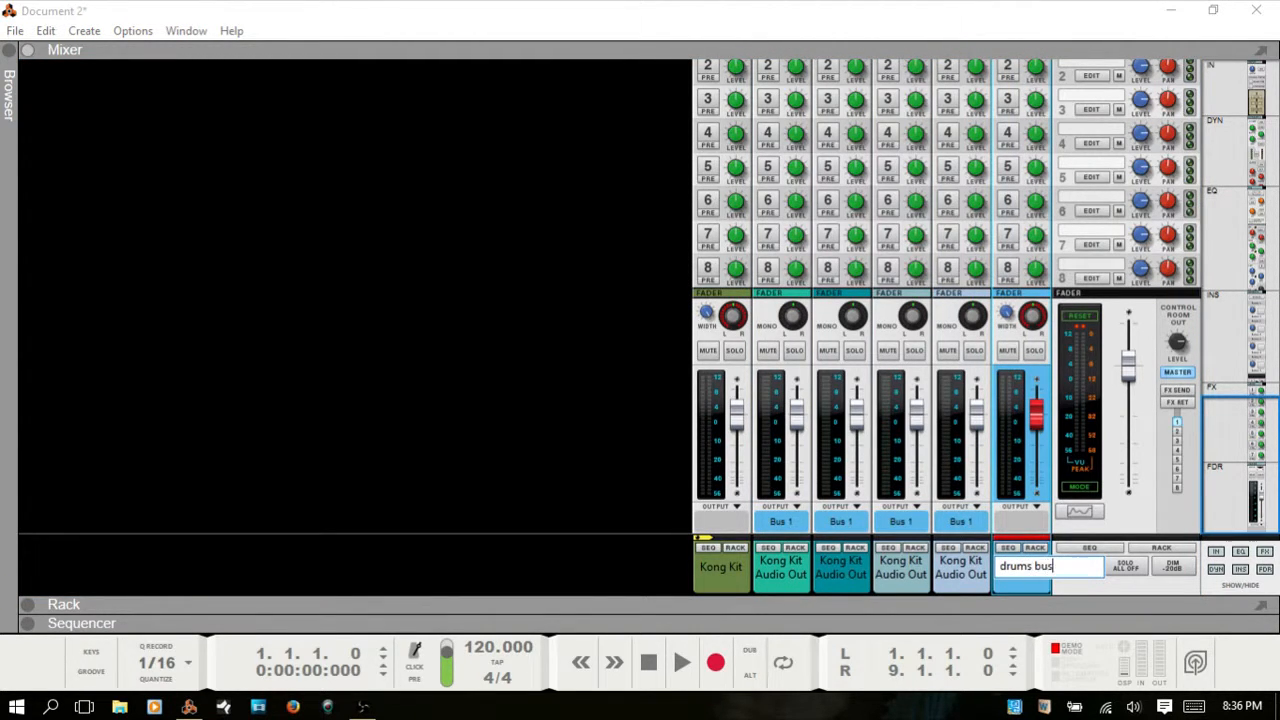
pyautogui.press('Return')
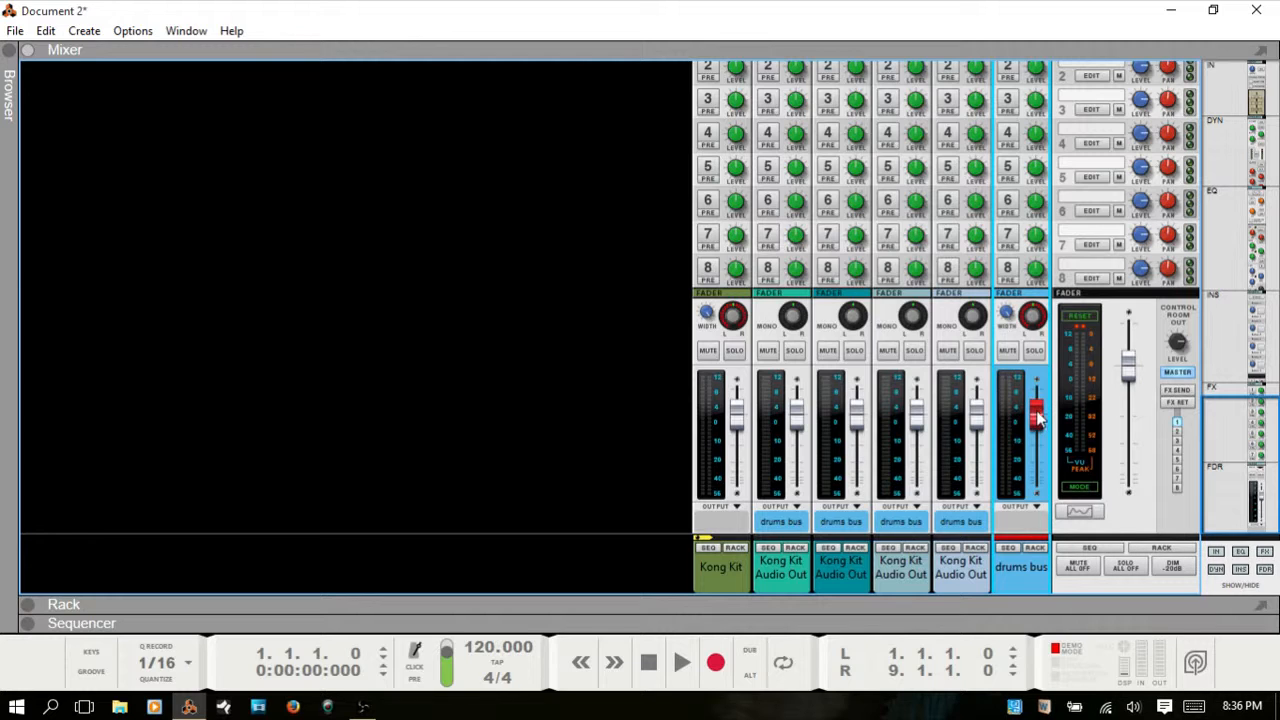
pyautogui.scroll(3, 1042, 244)
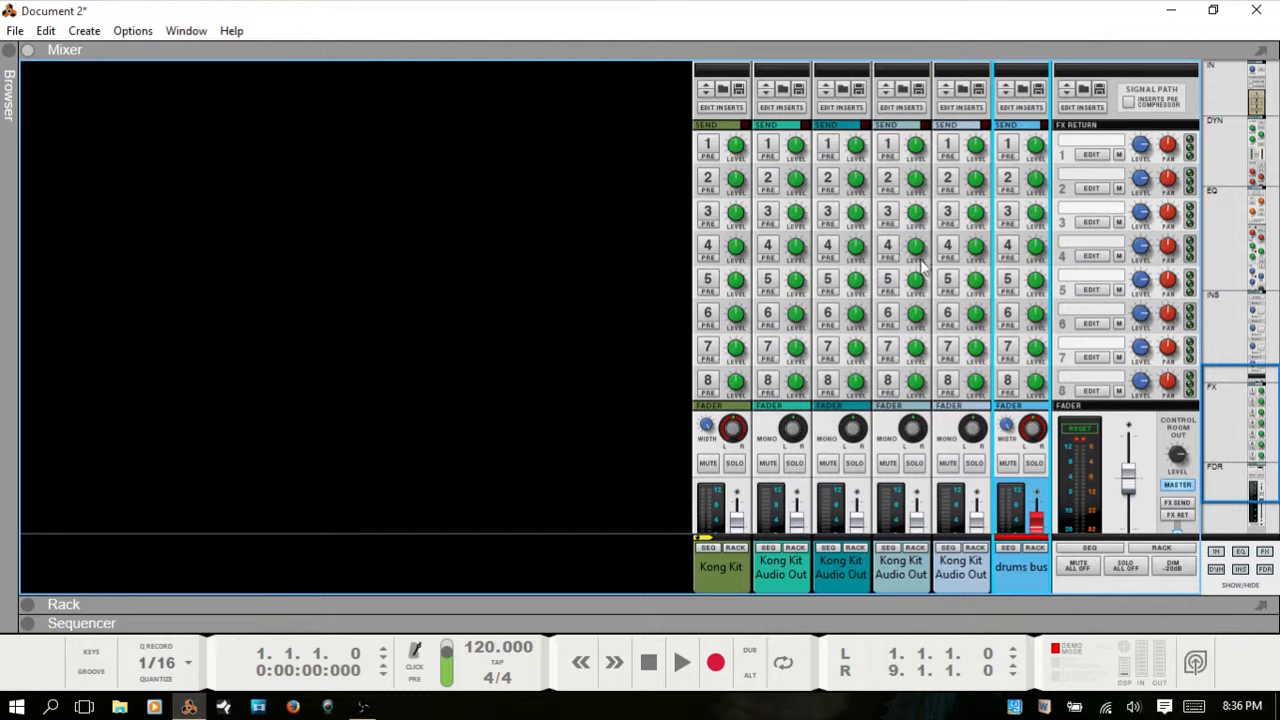
pyautogui.scroll(-3, 1027, 268)
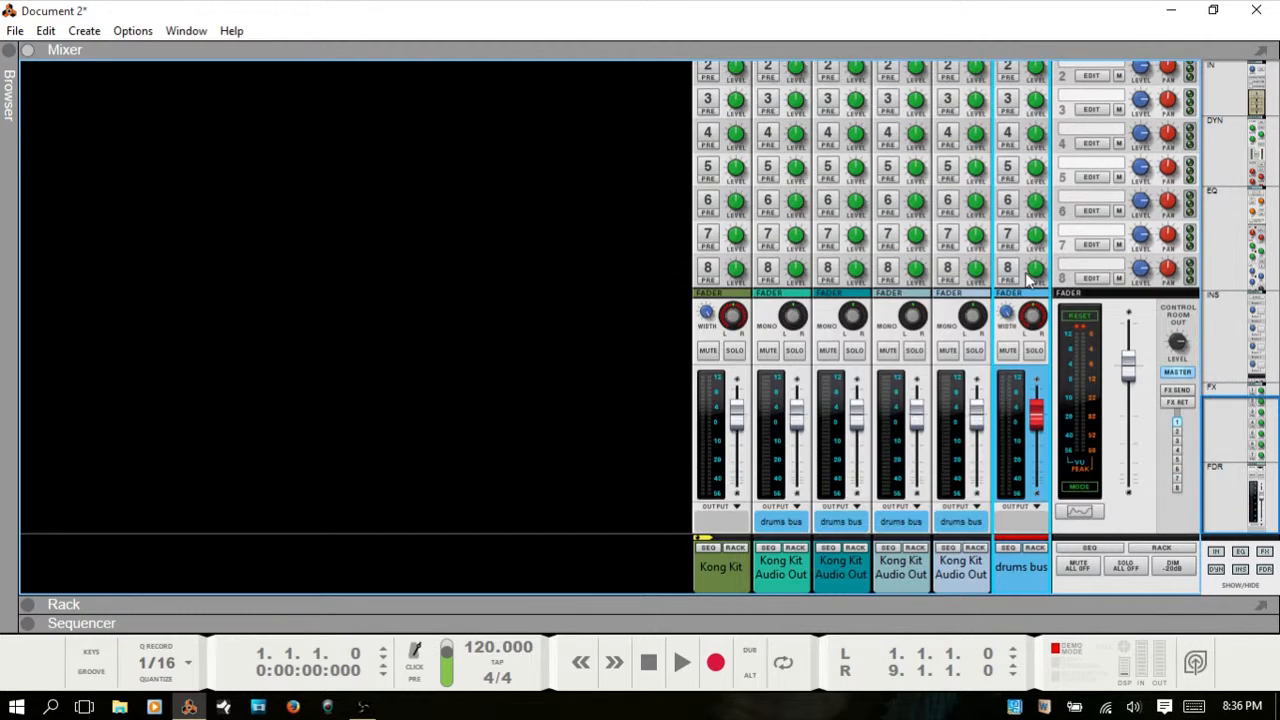